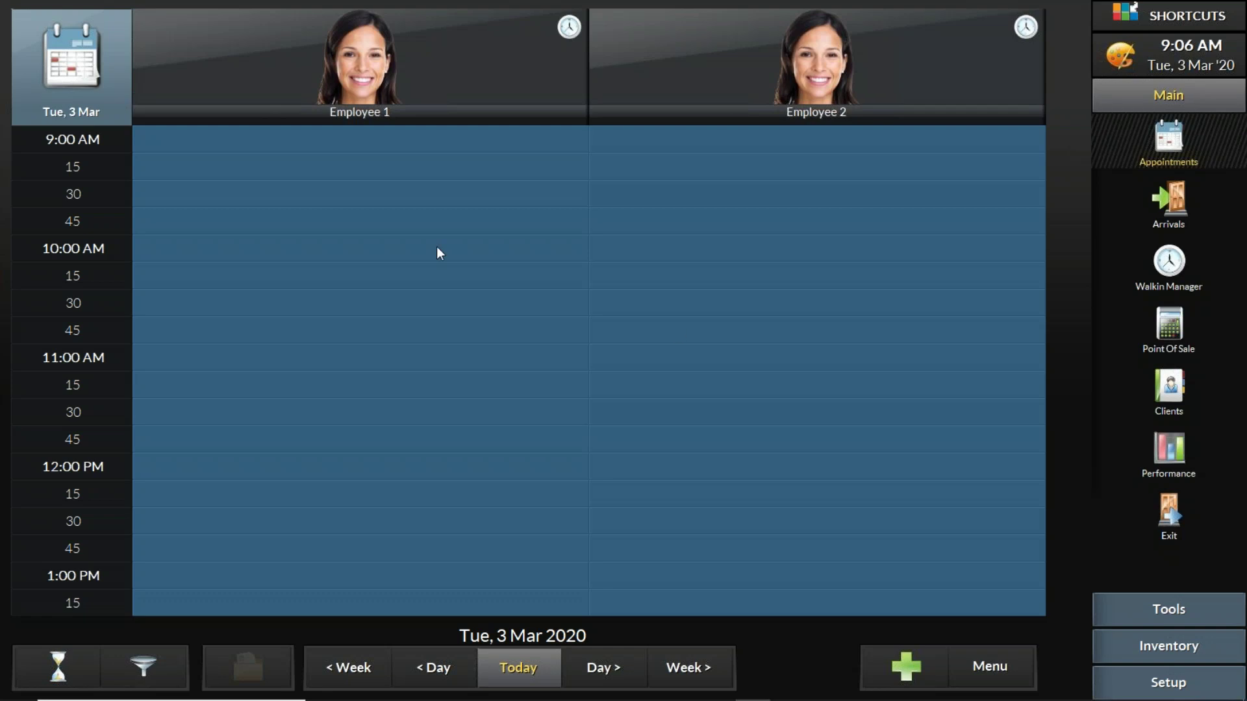
{"action": "left_click", "coordinate": [522, 667]}
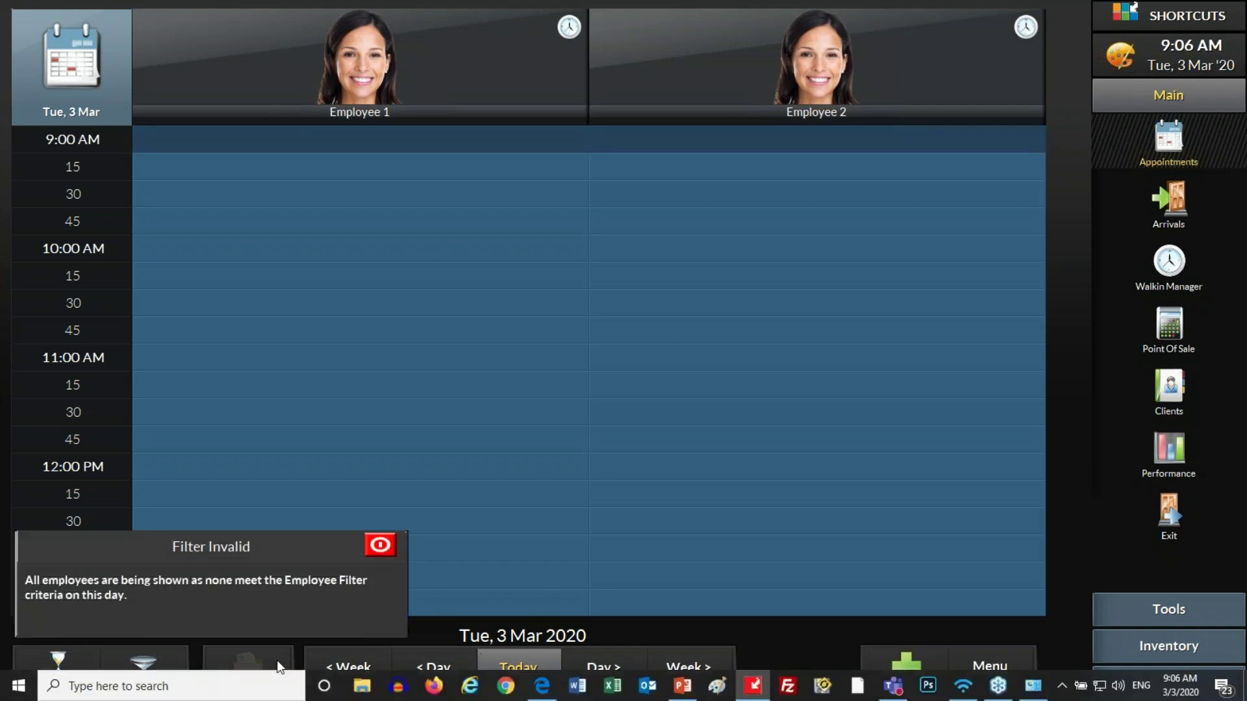
{"action": "left_click", "coordinate": [382, 551]}
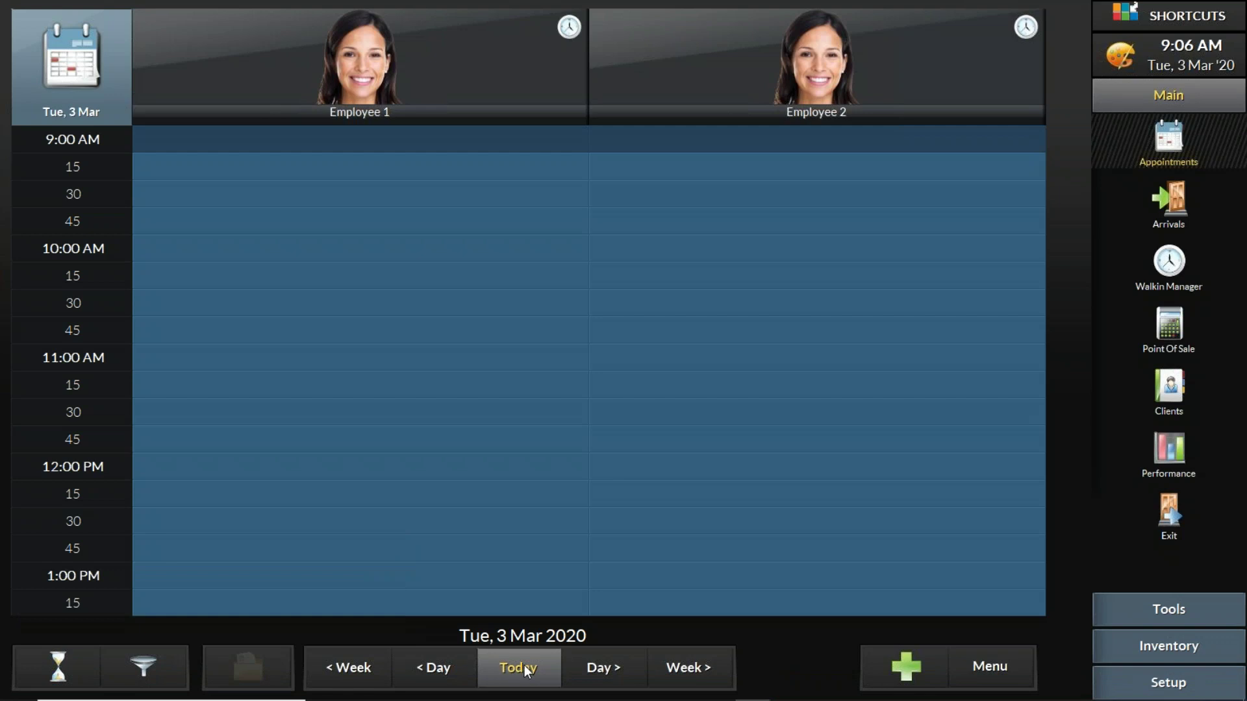
{"action": "left_click", "coordinate": [607, 670]}
{"action": "left_click", "coordinate": [430, 674]}
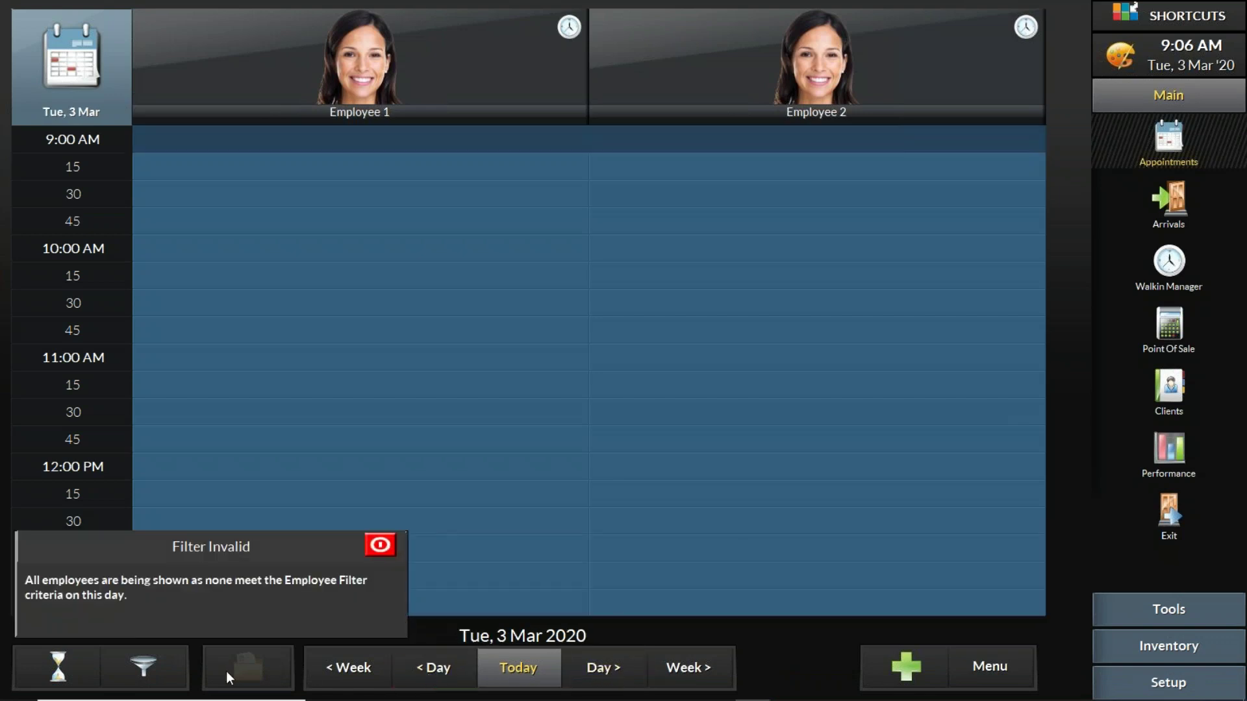
{"action": "left_click", "coordinate": [670, 670]}
{"action": "left_click", "coordinate": [530, 668]}
{"action": "left_click", "coordinate": [151, 669]}
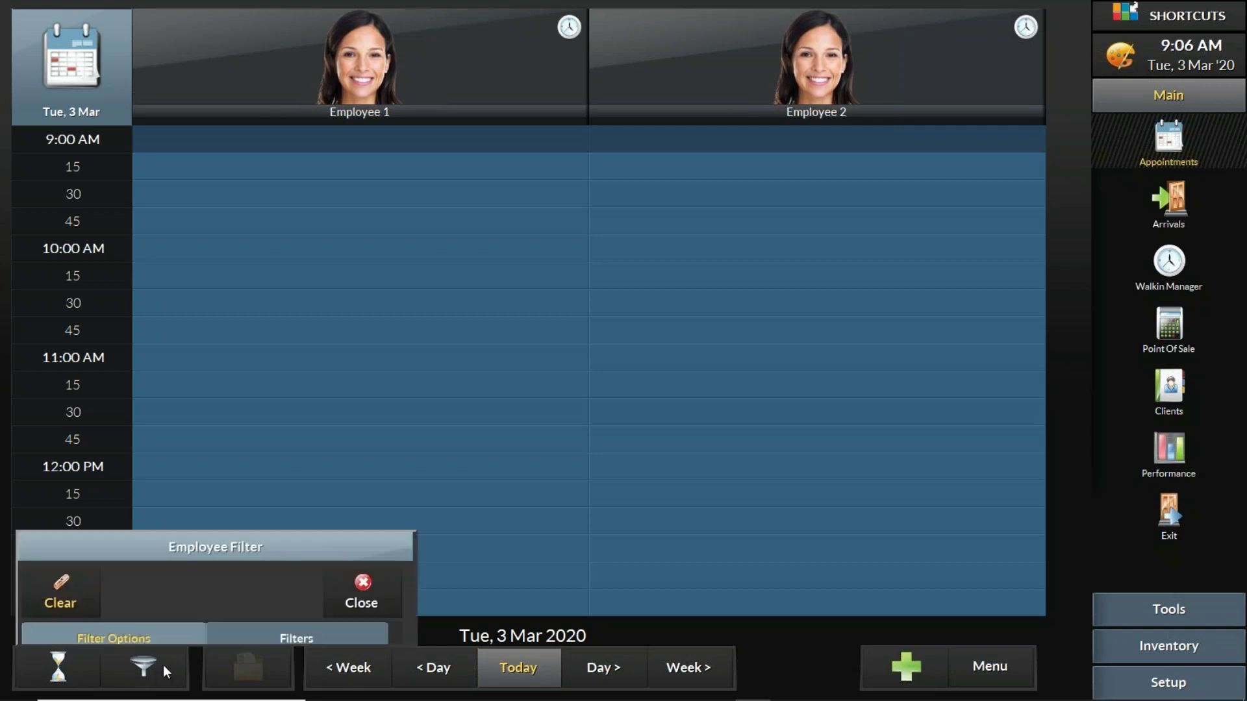
{"action": "left_click", "coordinate": [291, 177]}
{"action": "left_click", "coordinate": [145, 181]}
{"action": "left_click", "coordinate": [367, 138]}
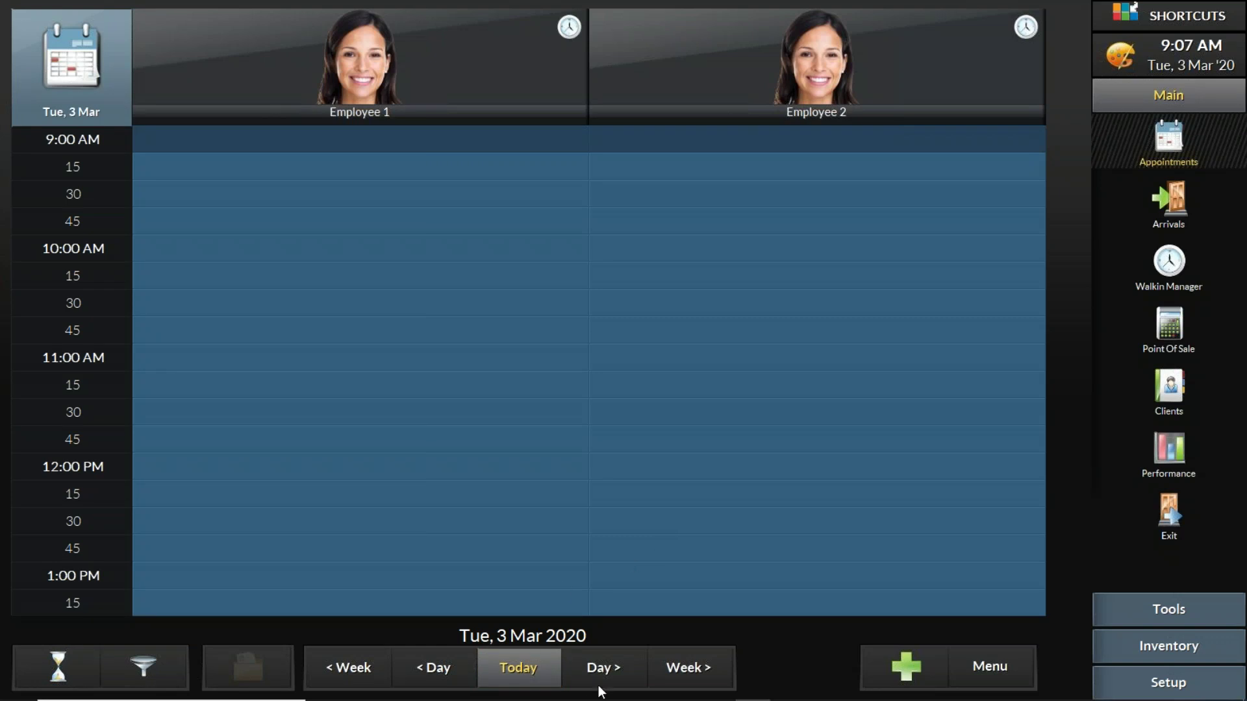
{"action": "left_click", "coordinate": [573, 670]}
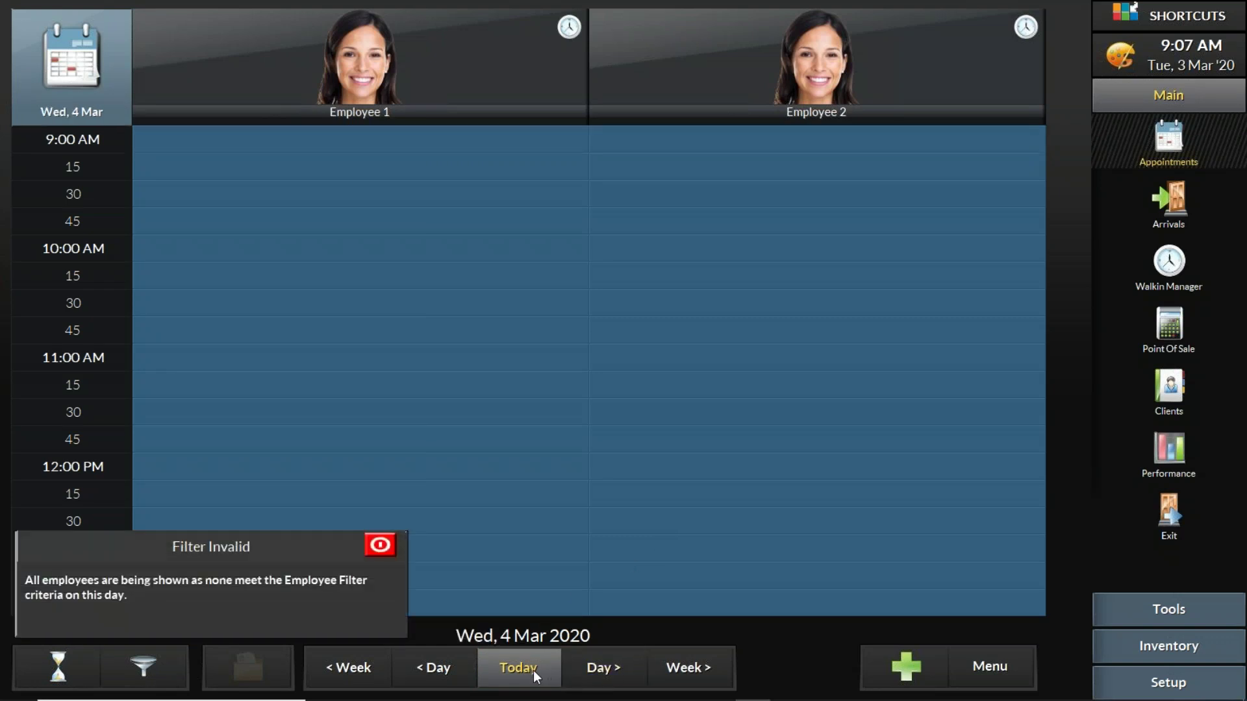
{"action": "left_click", "coordinate": [533, 671]}
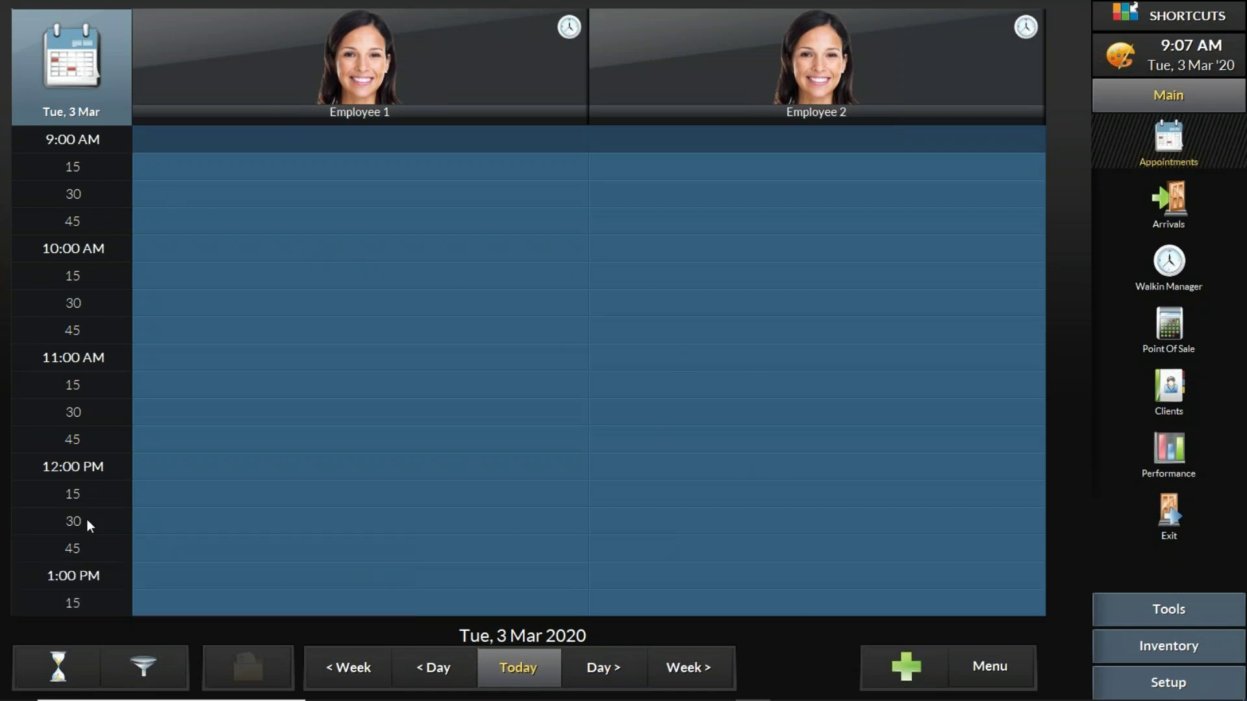
{"action": "scroll", "coordinate": [81, 416], "scroll_direction": "down", "scroll_amount": 1}
{"action": "scroll", "coordinate": [81, 324], "scroll_direction": "down", "scroll_amount": 1}
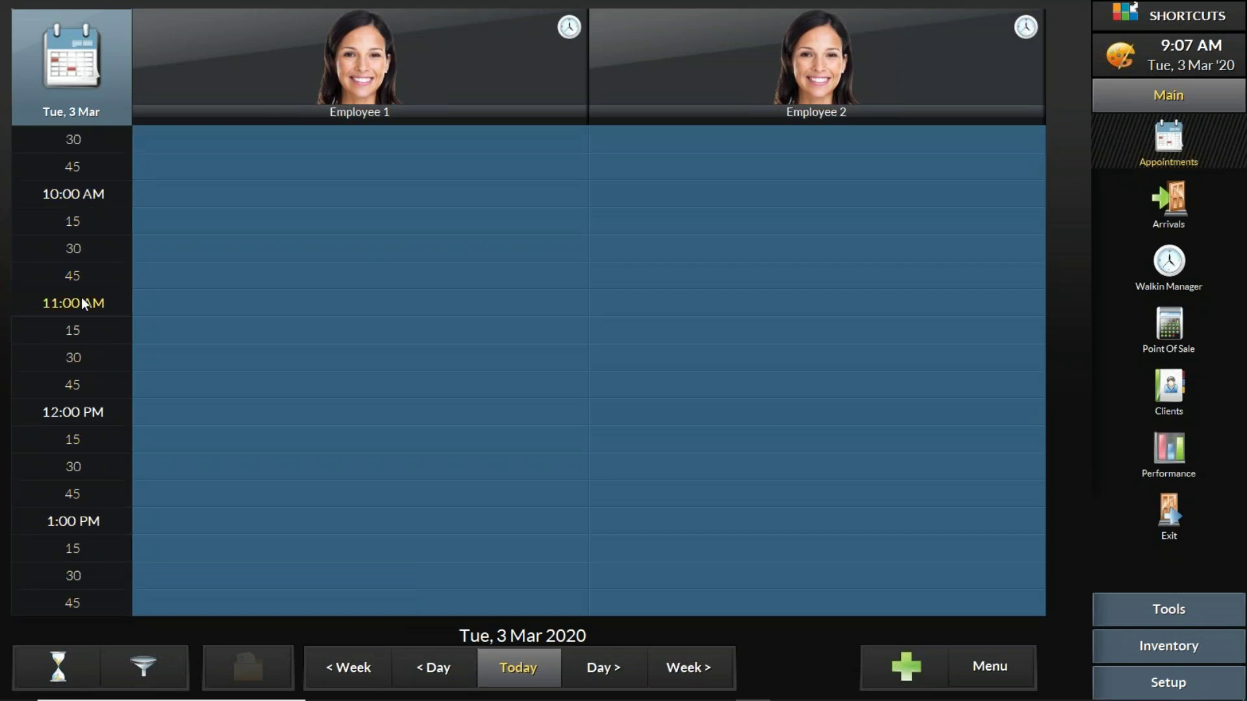
{"action": "scroll", "coordinate": [83, 581], "scroll_direction": "down", "scroll_amount": 3}
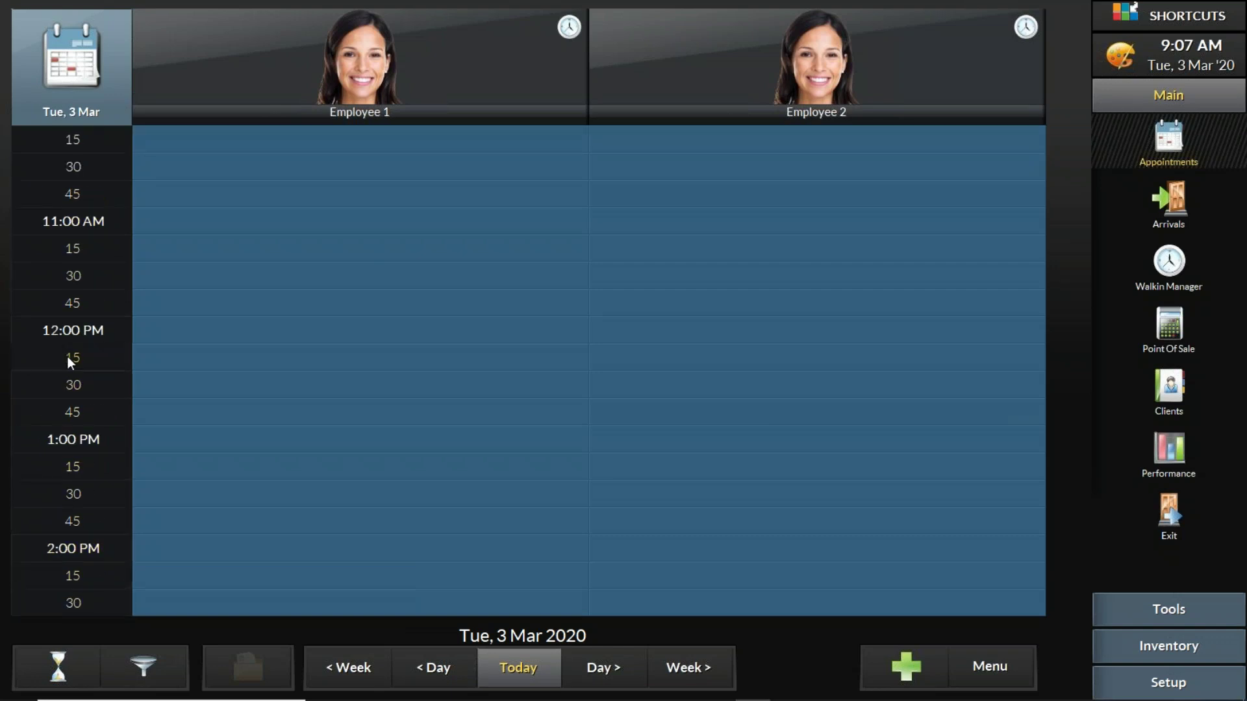
{"action": "scroll", "coordinate": [85, 441], "scroll_direction": "up", "scroll_amount": 1}
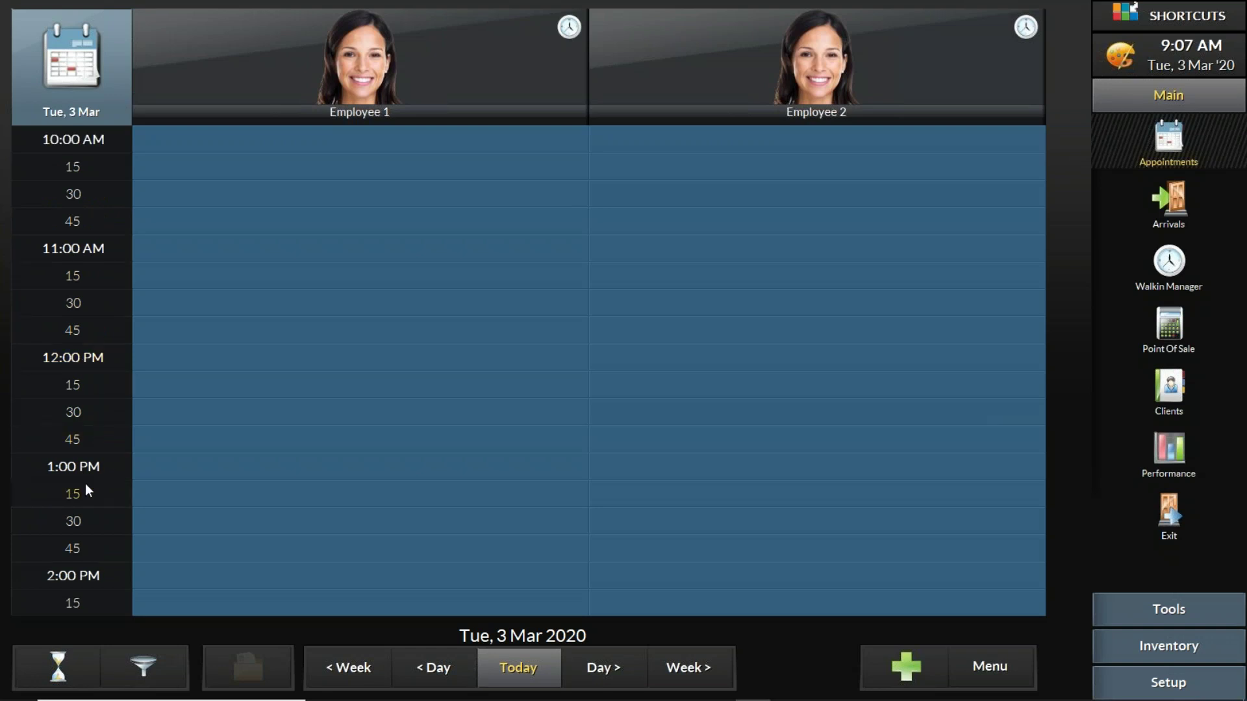
{"action": "scroll", "coordinate": [88, 616], "scroll_direction": "up", "scroll_amount": 4}
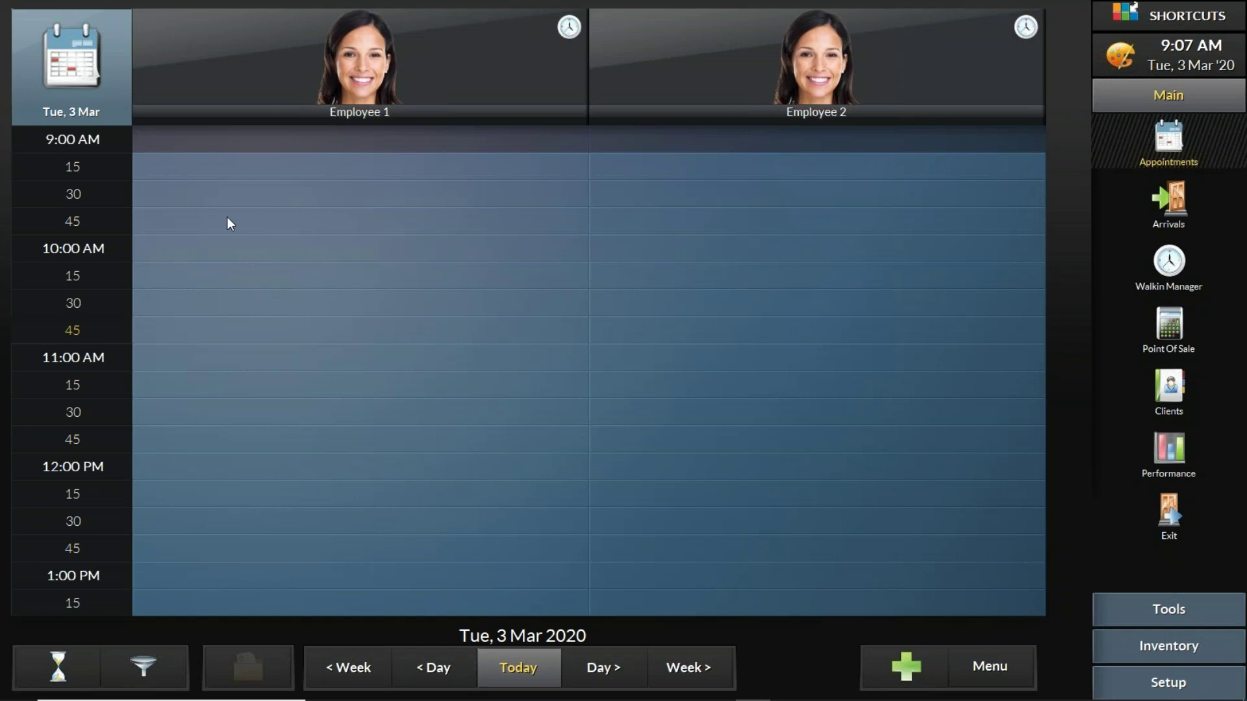
Step: Switch the appointment book view mode to All Day
{"action": "left_click", "coordinate": [996, 673]}
{"action": "left_click", "coordinate": [995, 669]}
{"action": "left_click", "coordinate": [995, 666]}
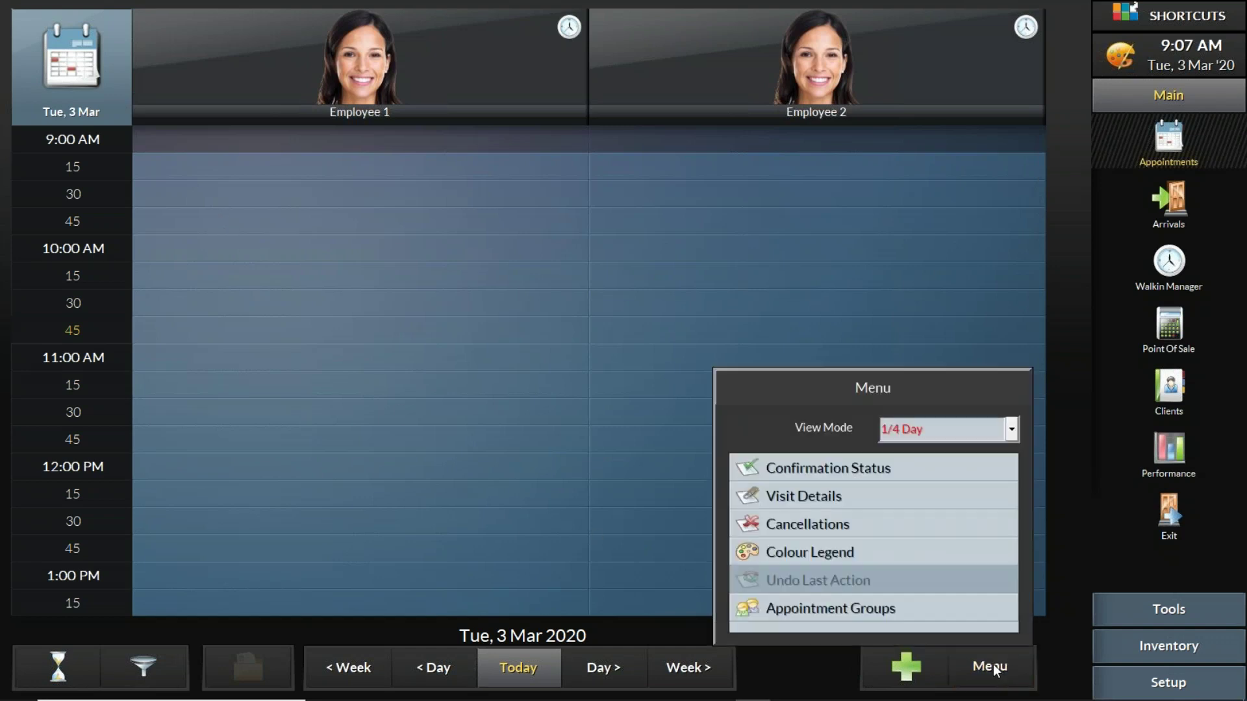
{"action": "left_click", "coordinate": [975, 432]}
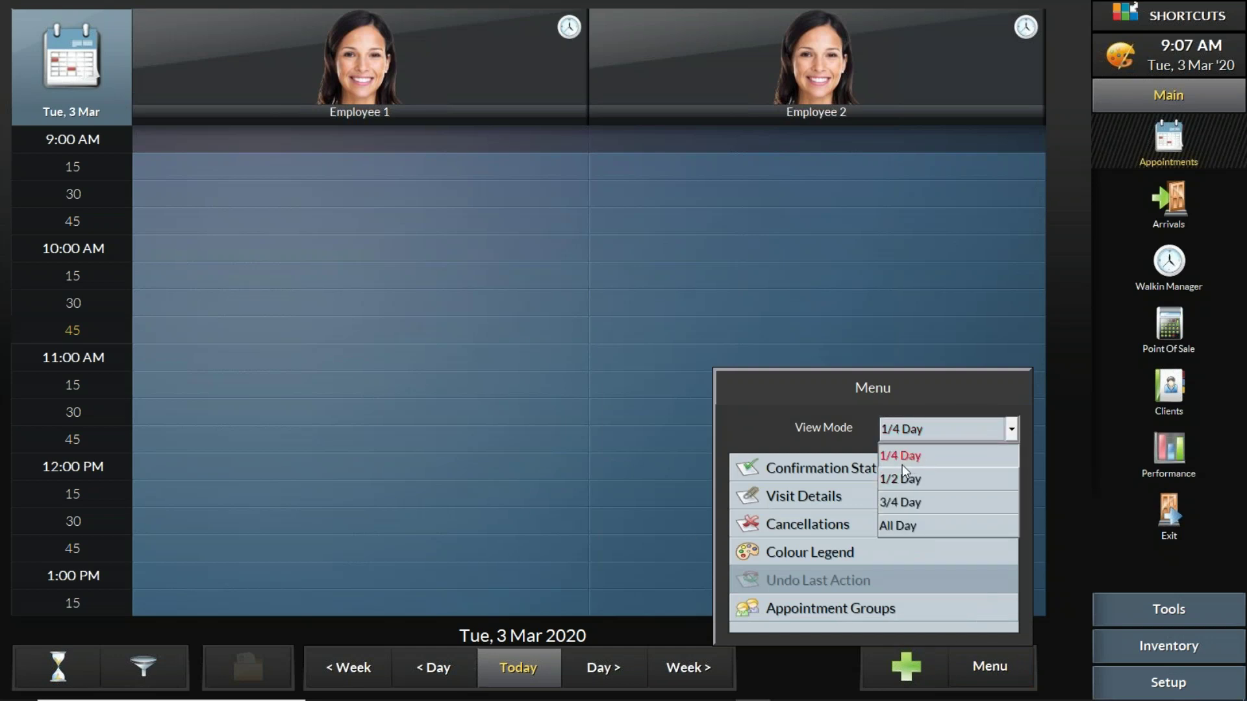
{"action": "left_click", "coordinate": [918, 527]}
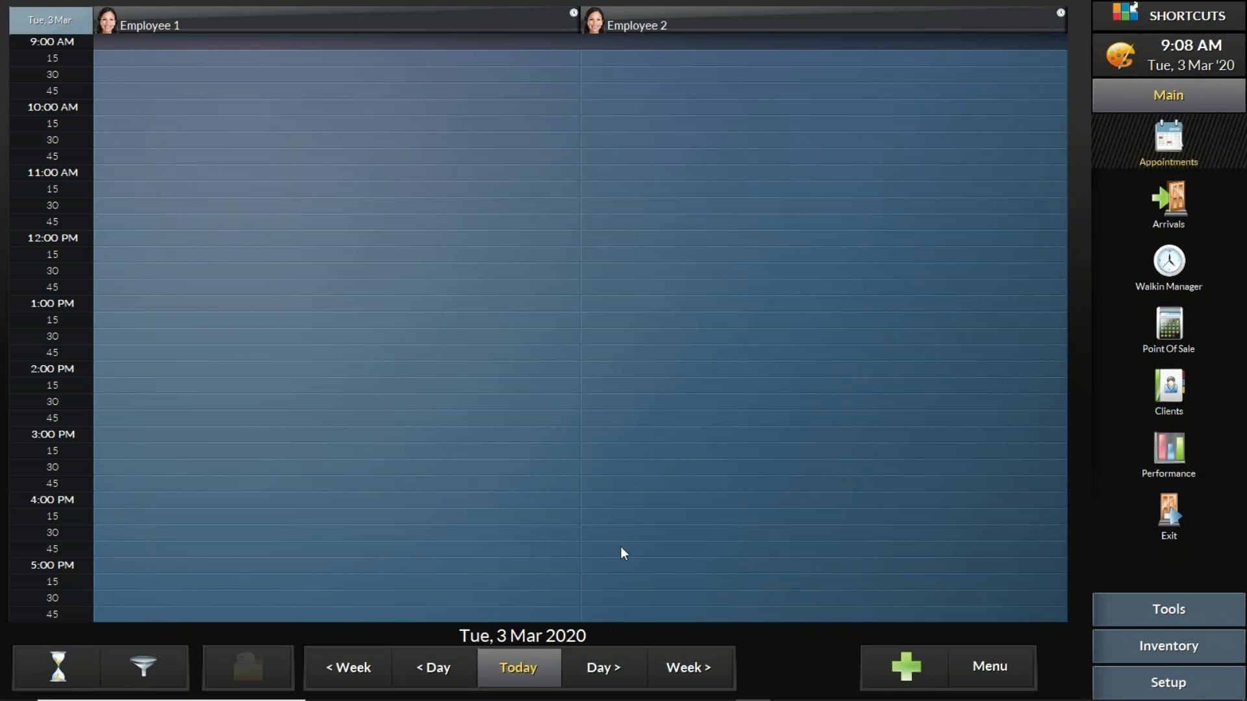
Step: Change the view mode to 1/2 Day, showing 9:00 AM to 2:45 PM
{"action": "left_click", "coordinate": [979, 676]}
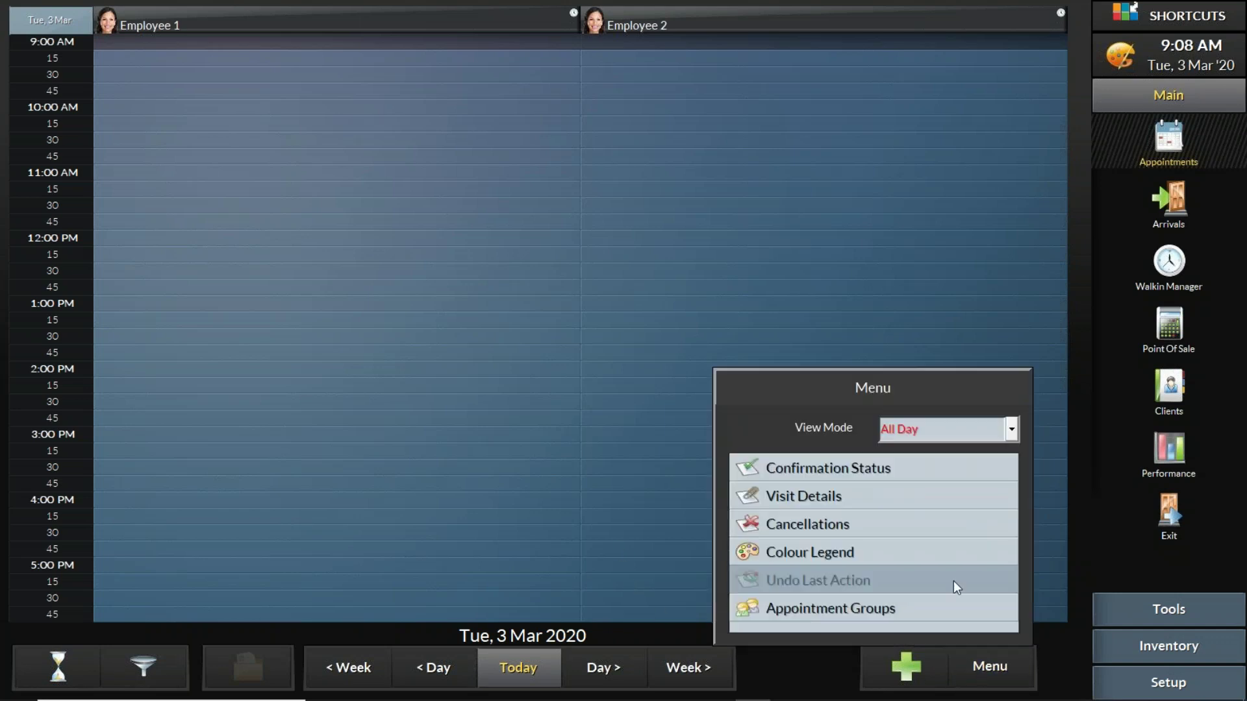
{"action": "left_click", "coordinate": [923, 436]}
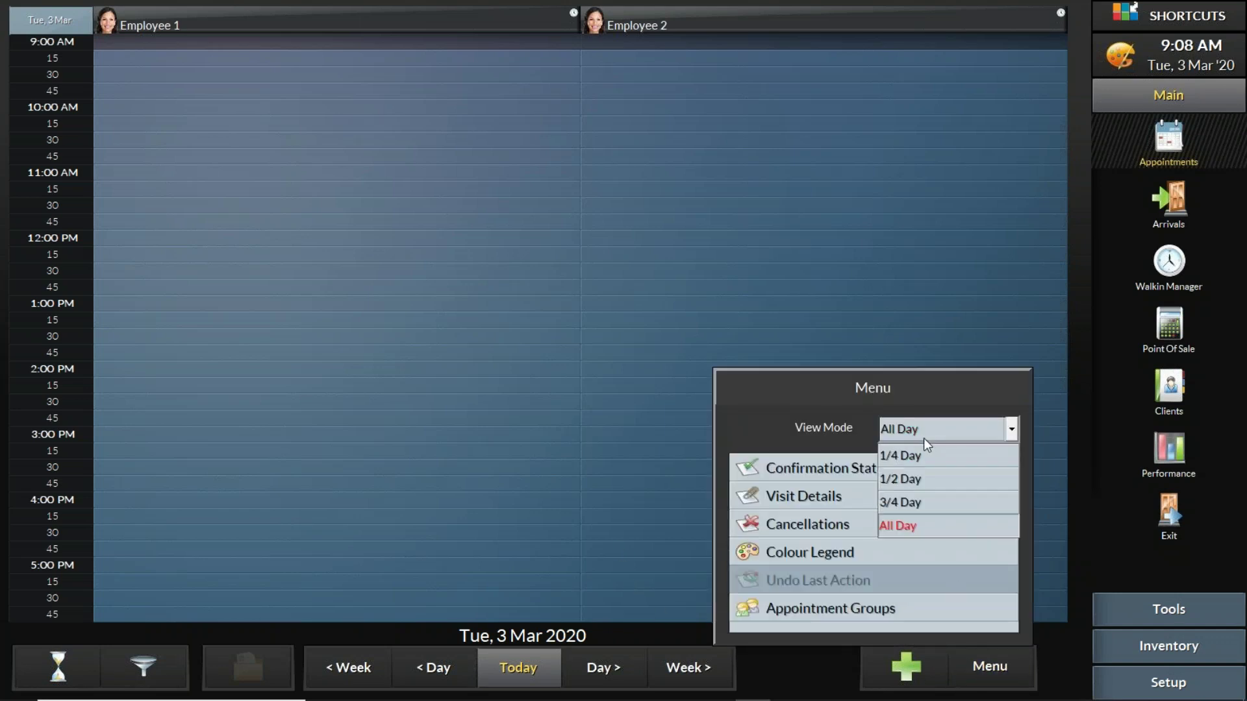
{"action": "left_click", "coordinate": [929, 484]}
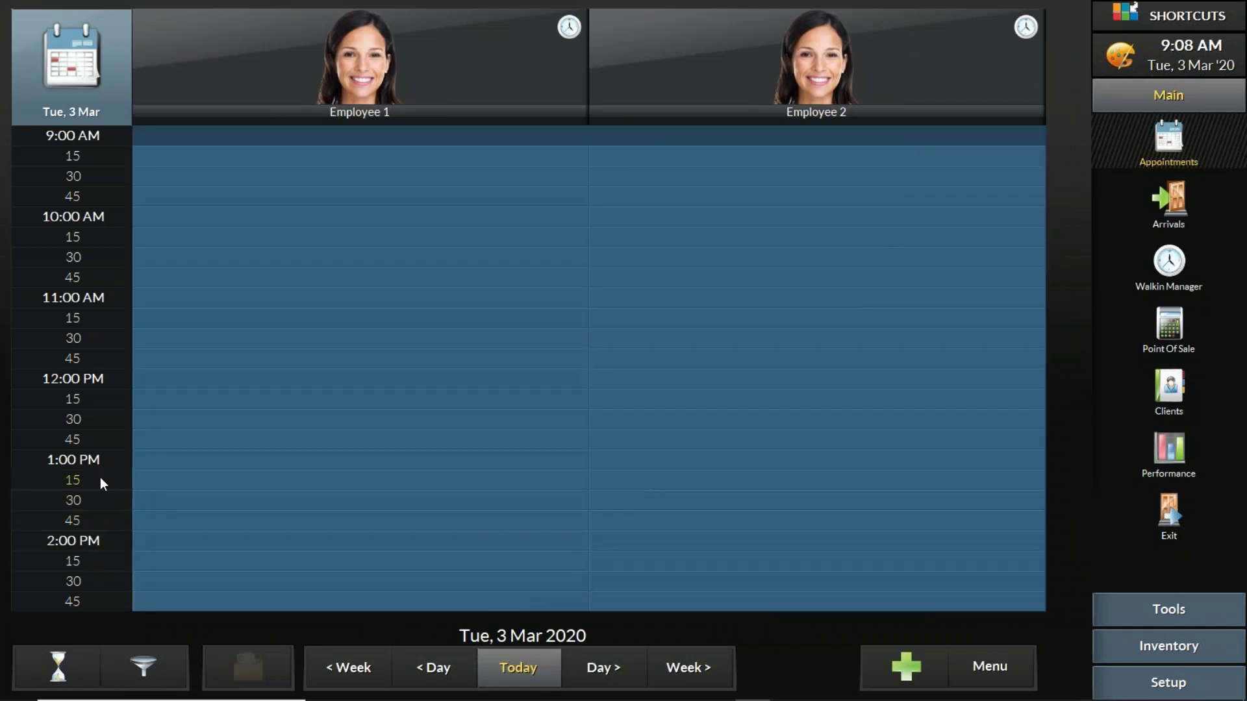
{"action": "left_click_drag", "start_coordinate": [100, 477], "coordinate": [100, 533]}
{"action": "left_click_drag", "start_coordinate": [98, 446], "coordinate": [87, 162]}
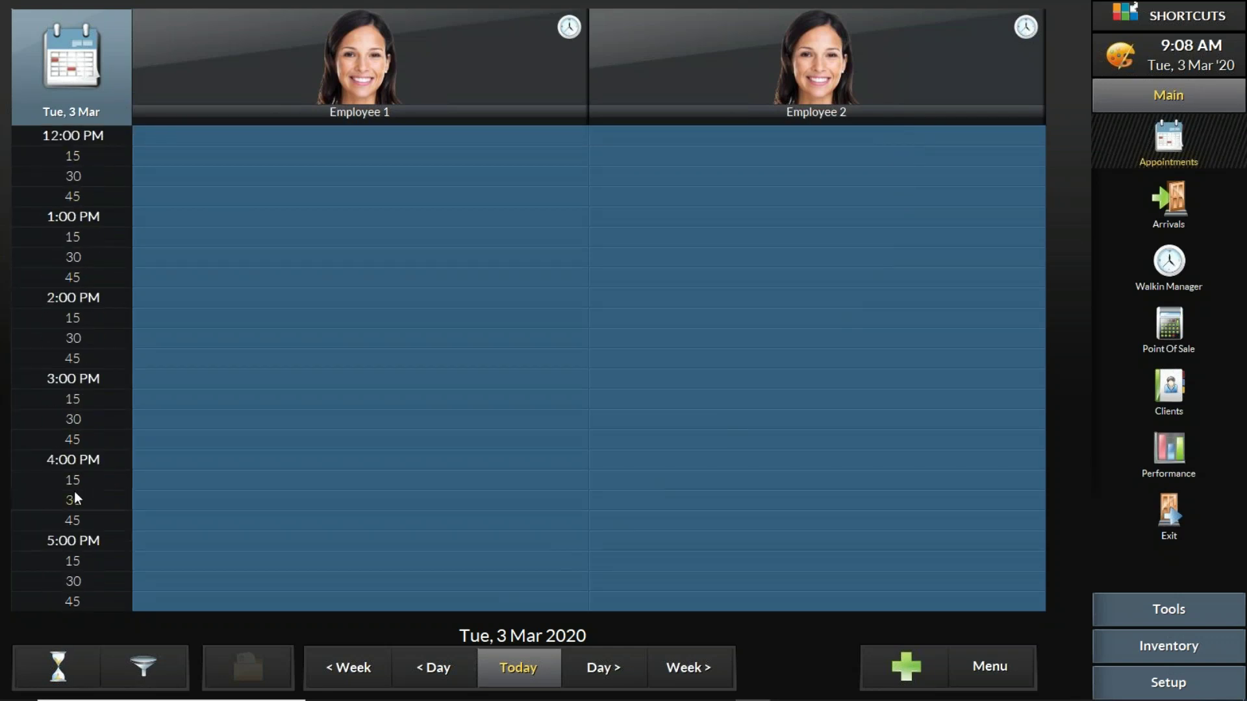
{"action": "left_click_drag", "start_coordinate": [60, 320], "coordinate": [70, 482]}
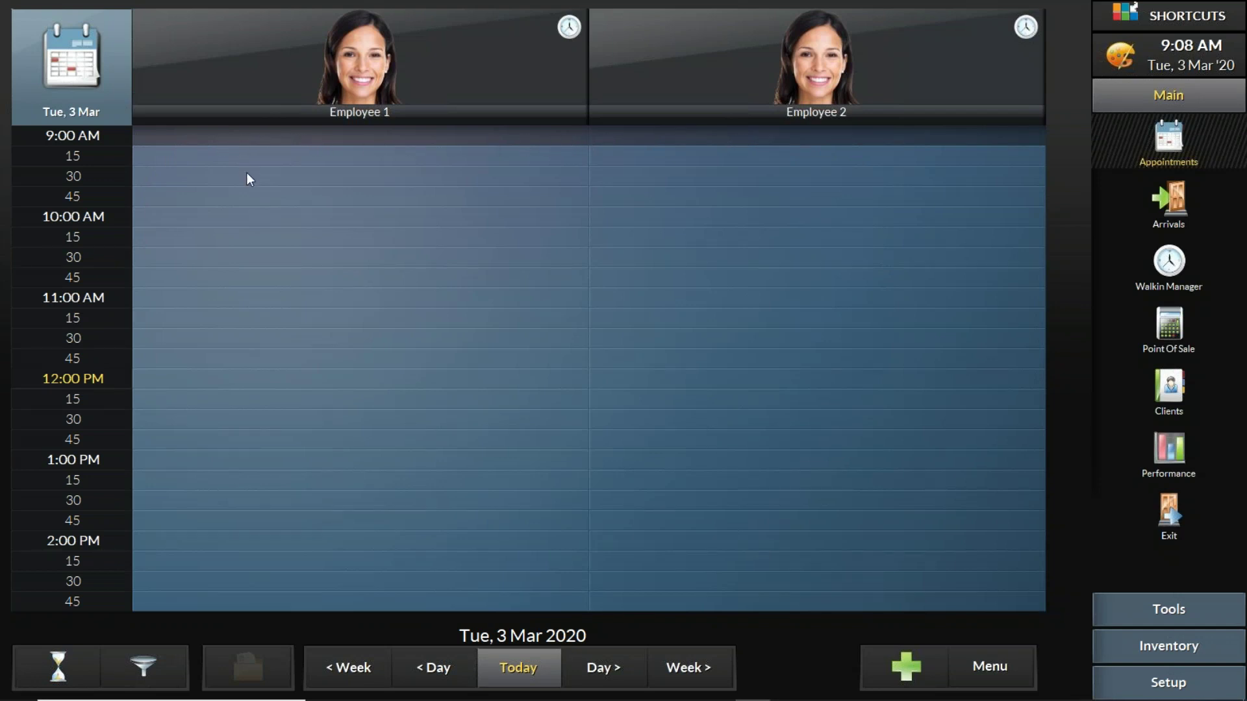
{"action": "scroll", "coordinate": [85, 492], "scroll_direction": "down", "scroll_amount": 1}
{"action": "scroll", "coordinate": [74, 421], "scroll_direction": "down", "scroll_amount": 11}
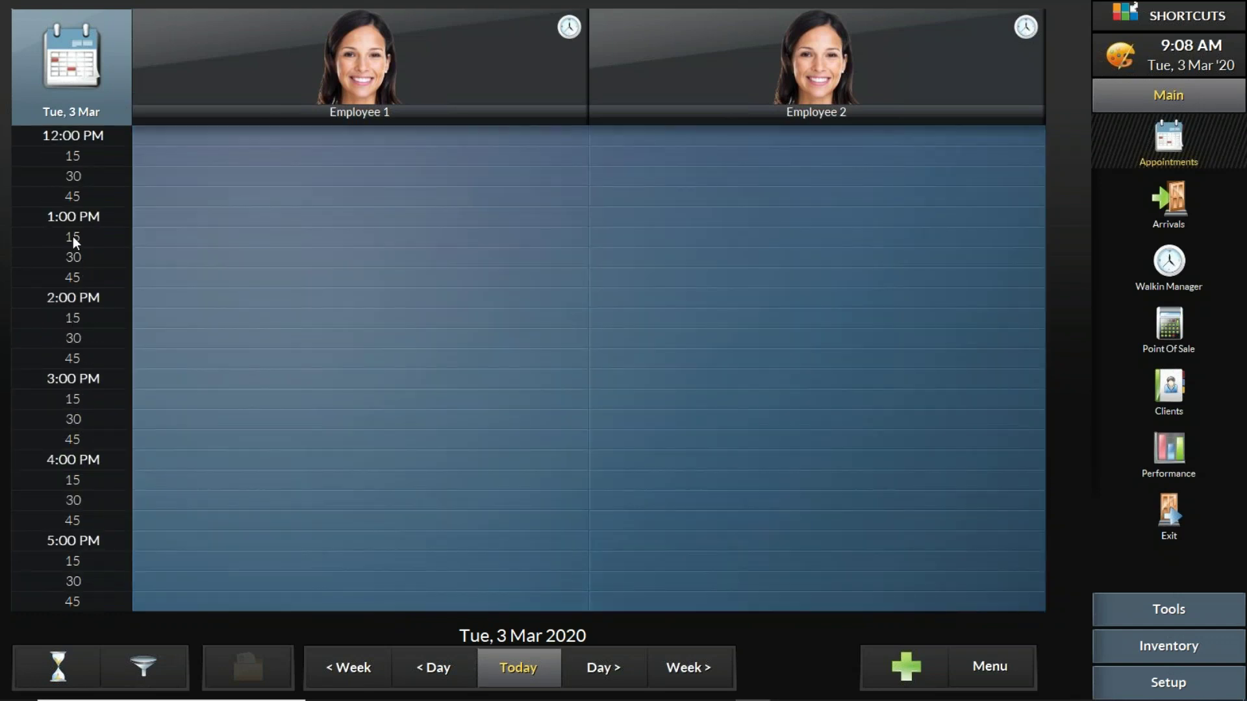
{"action": "scroll", "coordinate": [73, 237], "scroll_direction": "up", "scroll_amount": 12}
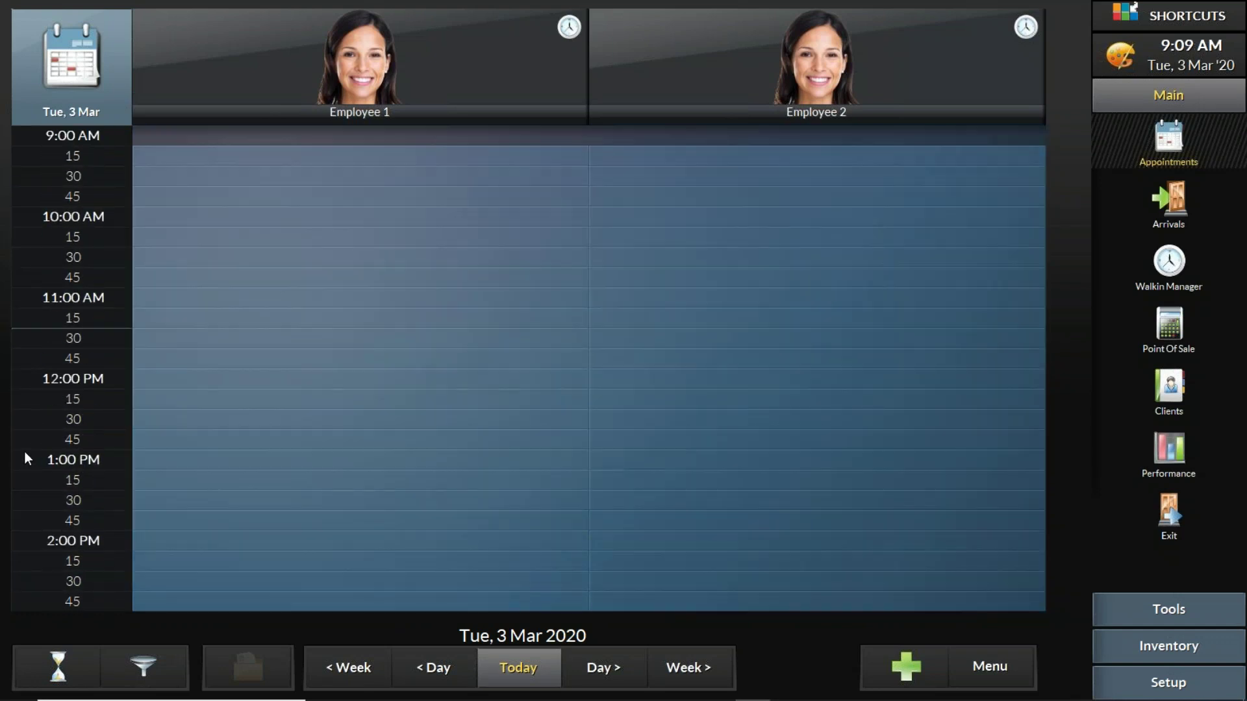
{"action": "left_click", "coordinate": [501, 669]}
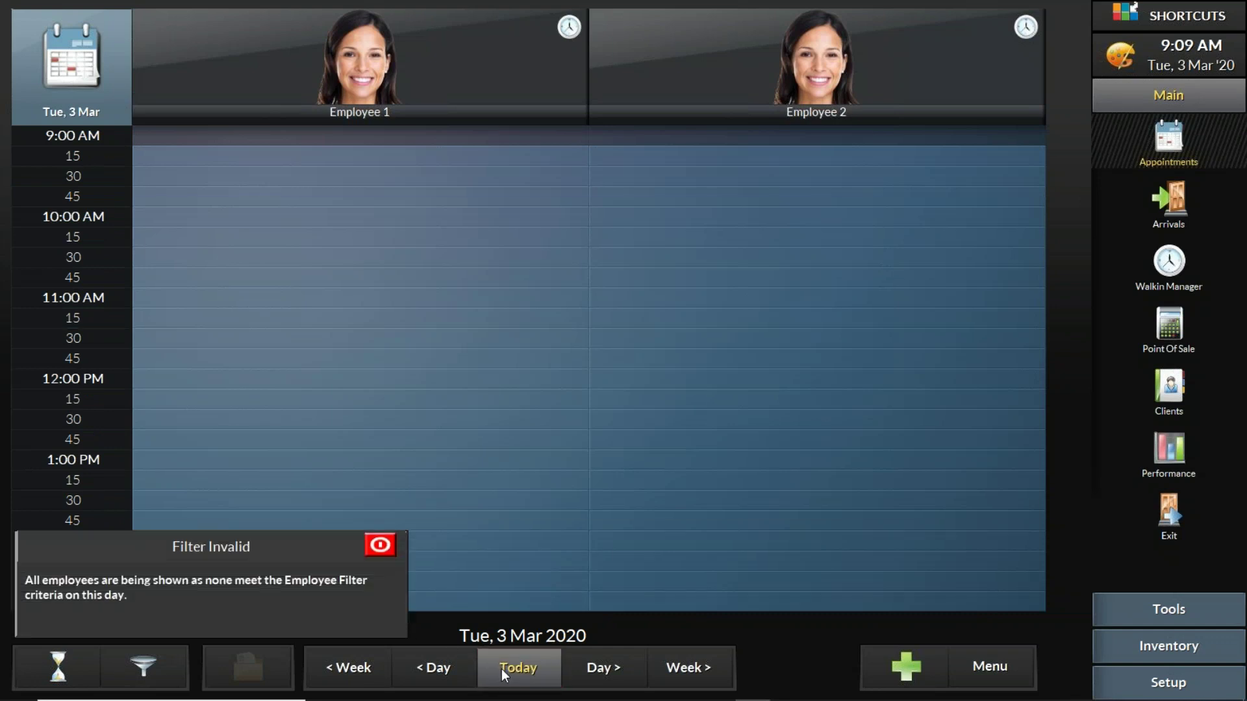
{"action": "left_click", "coordinate": [608, 675]}
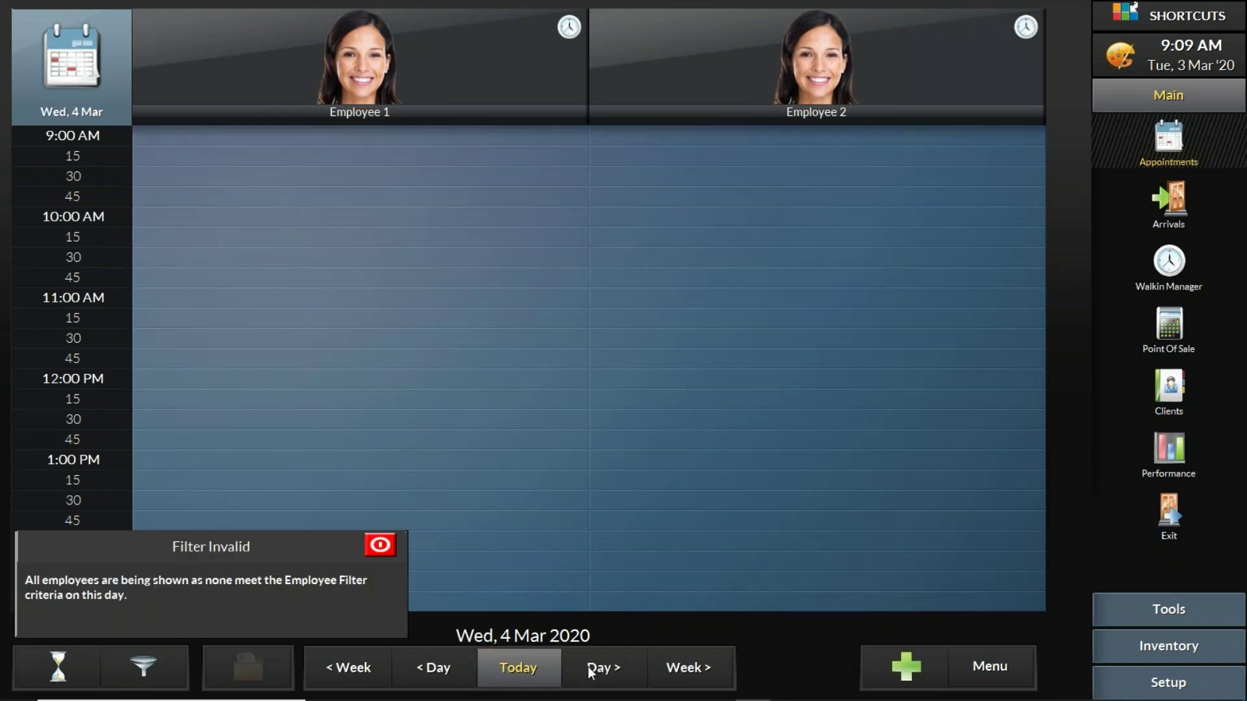
{"action": "left_click", "coordinate": [436, 669]}
{"action": "left_click", "coordinate": [687, 667]}
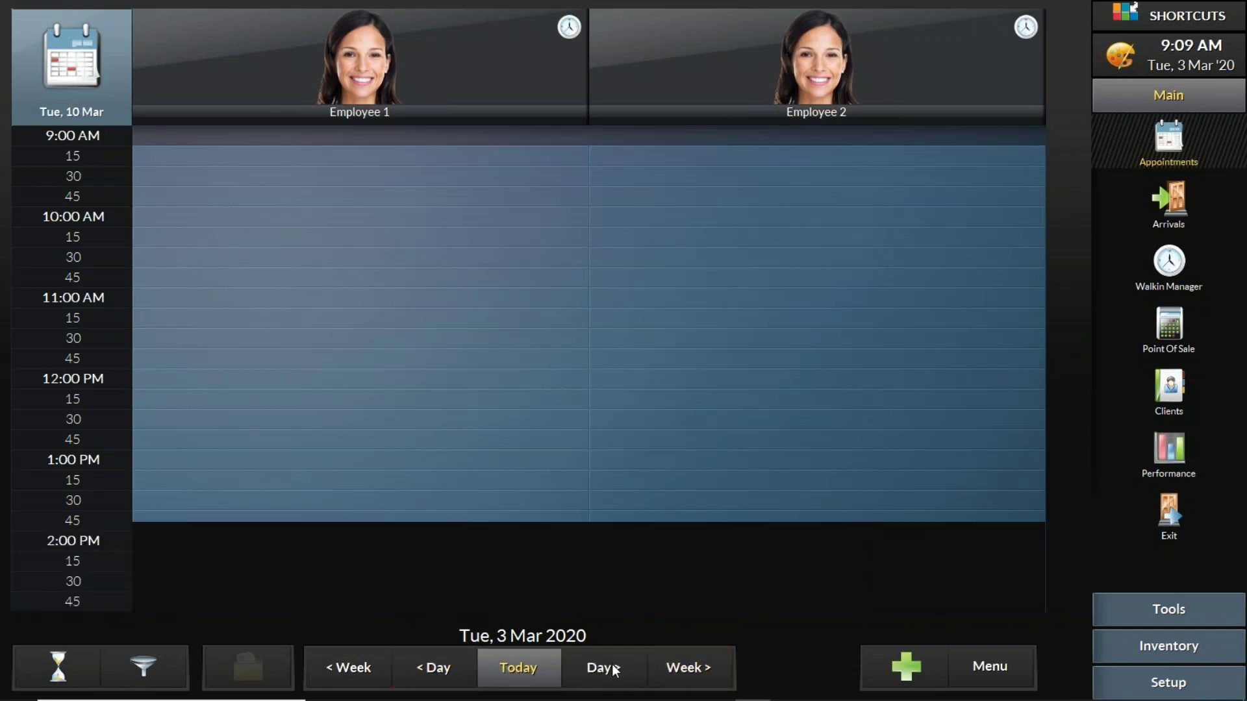
{"action": "left_click", "coordinate": [522, 667]}
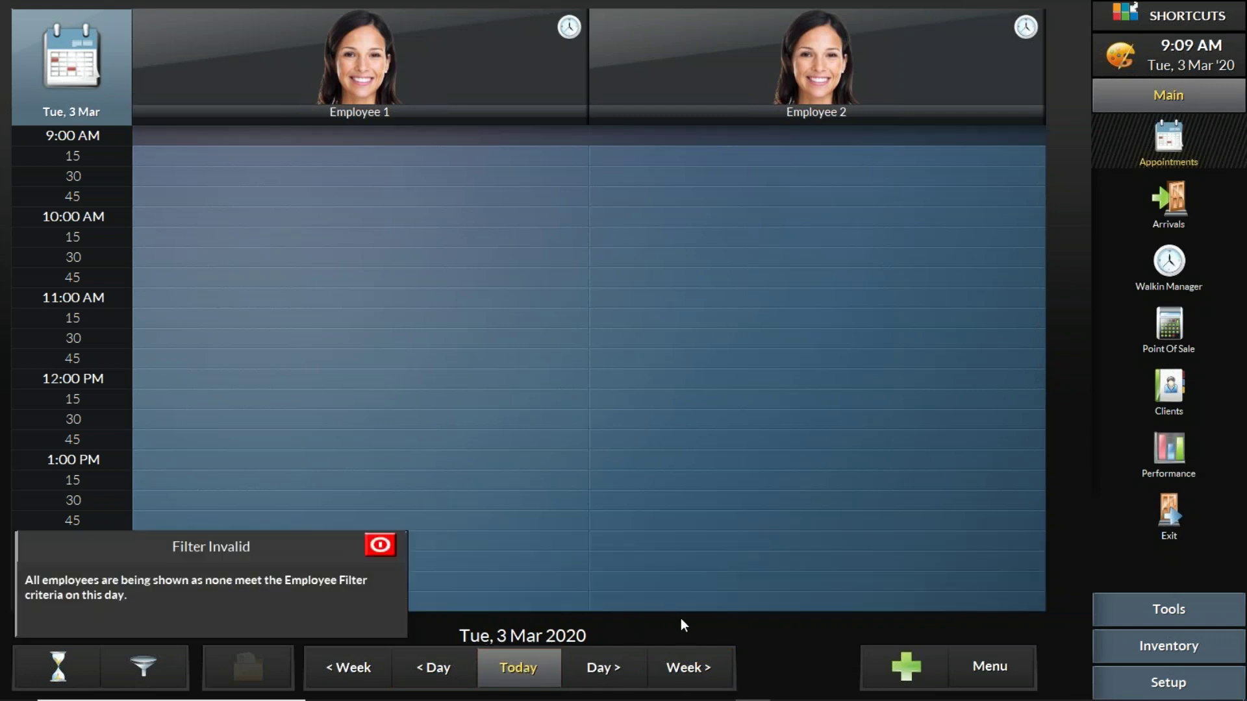
{"action": "left_click", "coordinate": [697, 667]}
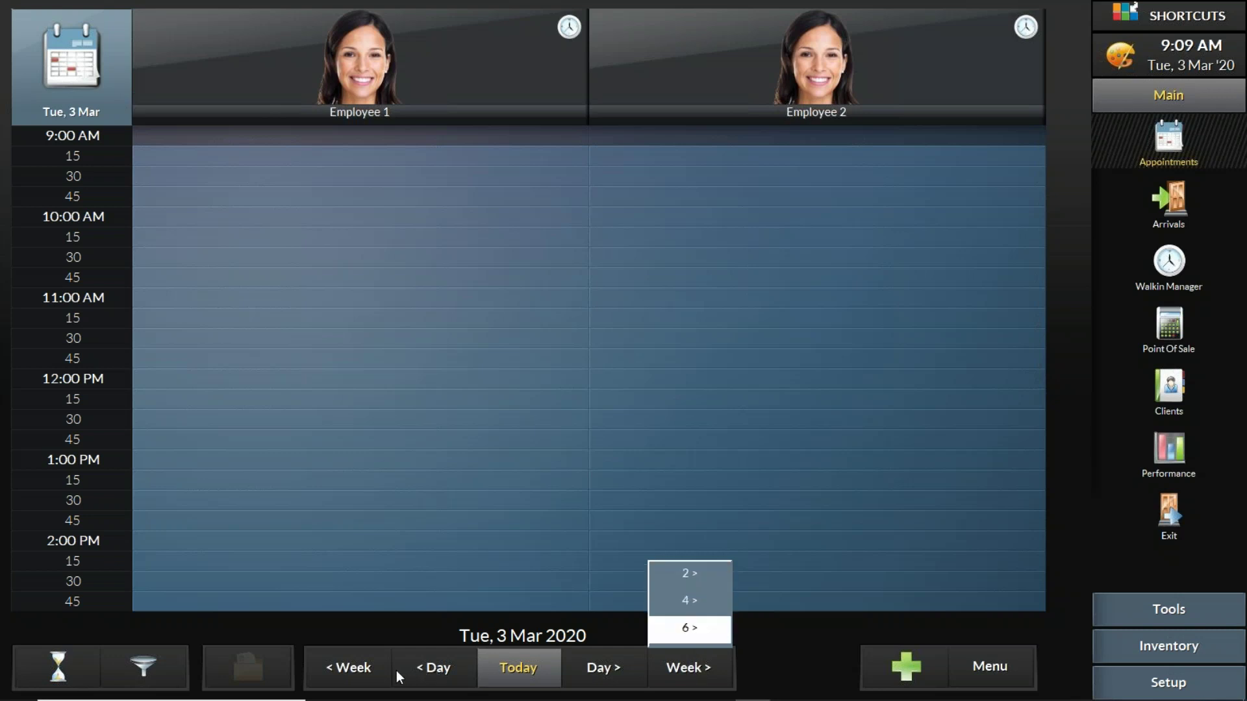
{"action": "left_click", "coordinate": [368, 668]}
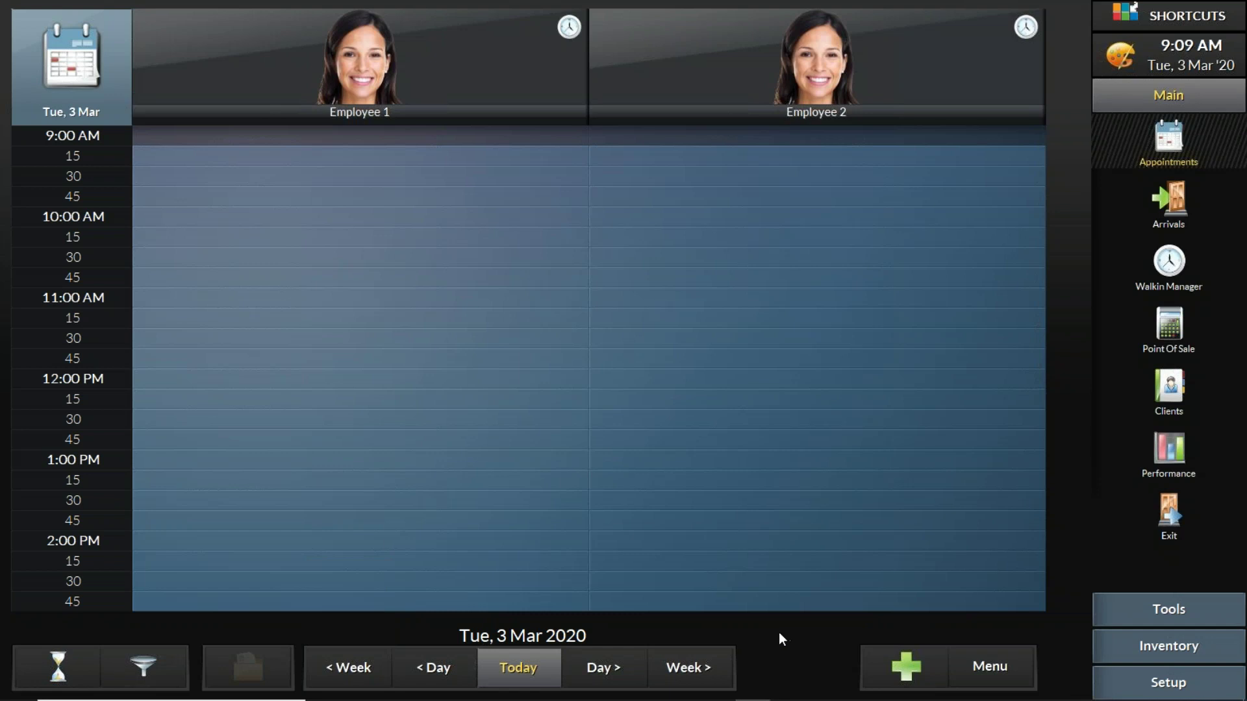
{"action": "left_click", "coordinate": [701, 672]}
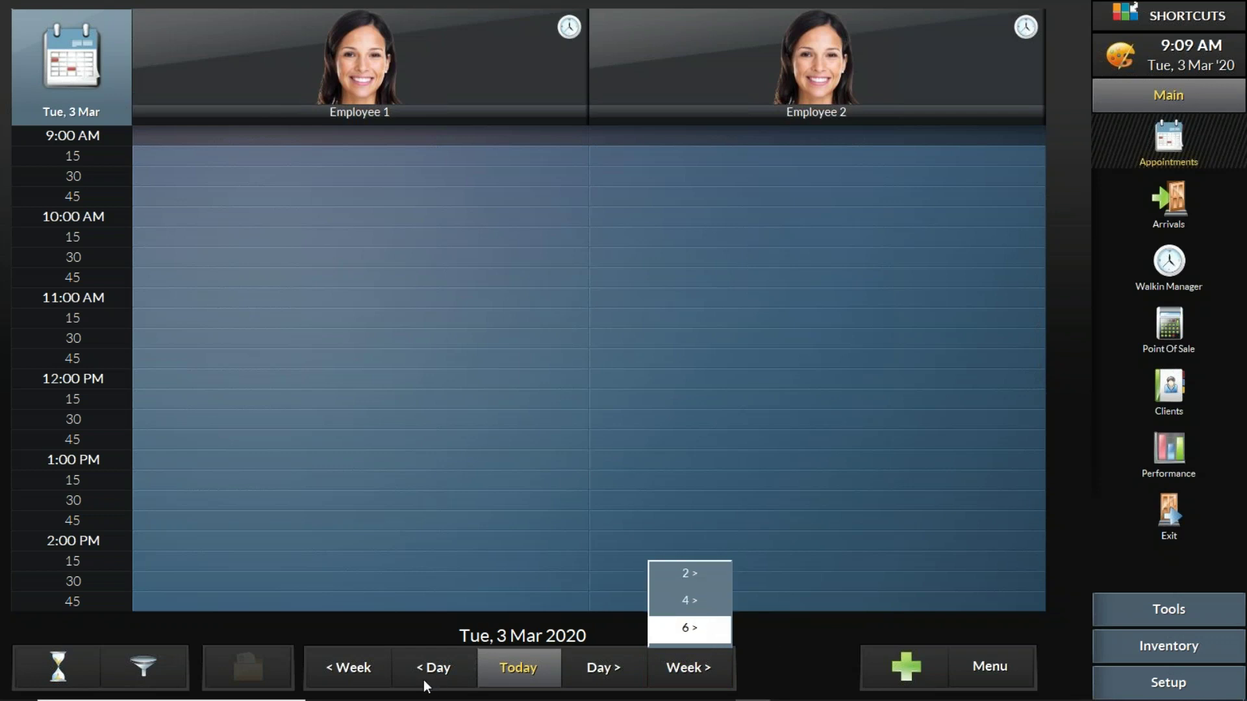
{"action": "mouse_move", "coordinate": [331, 662]}
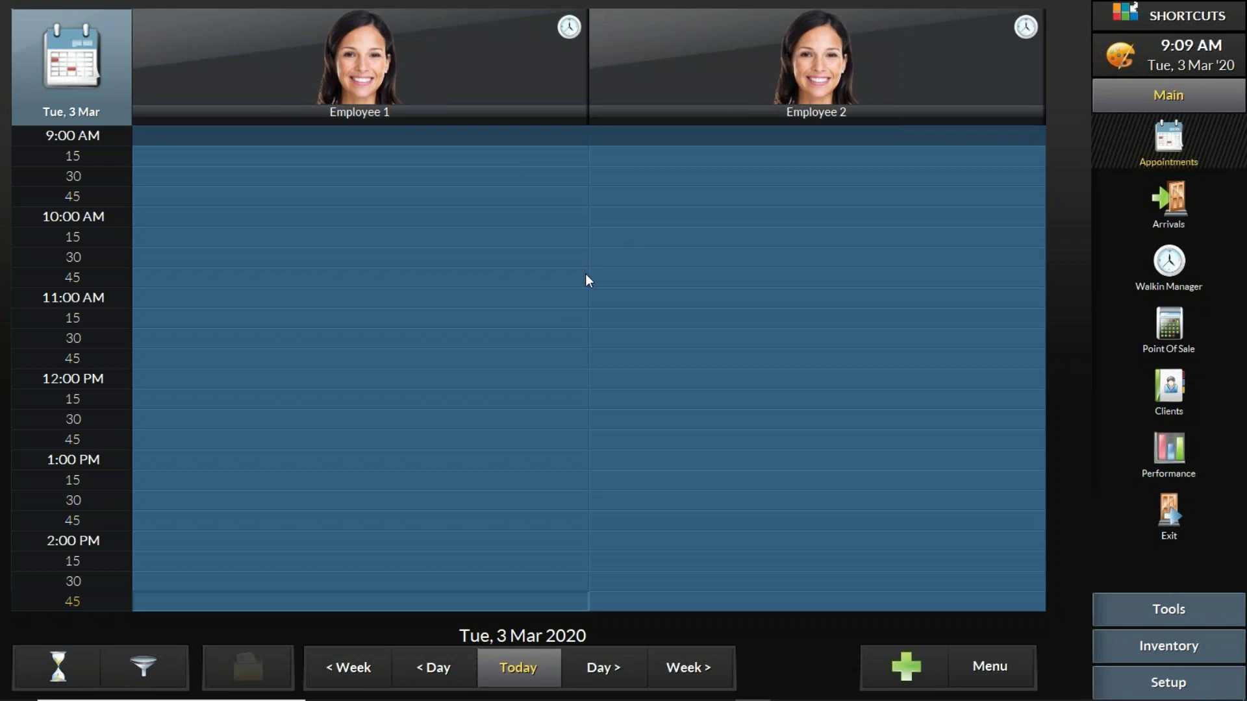
{"action": "left_click", "coordinate": [531, 672]}
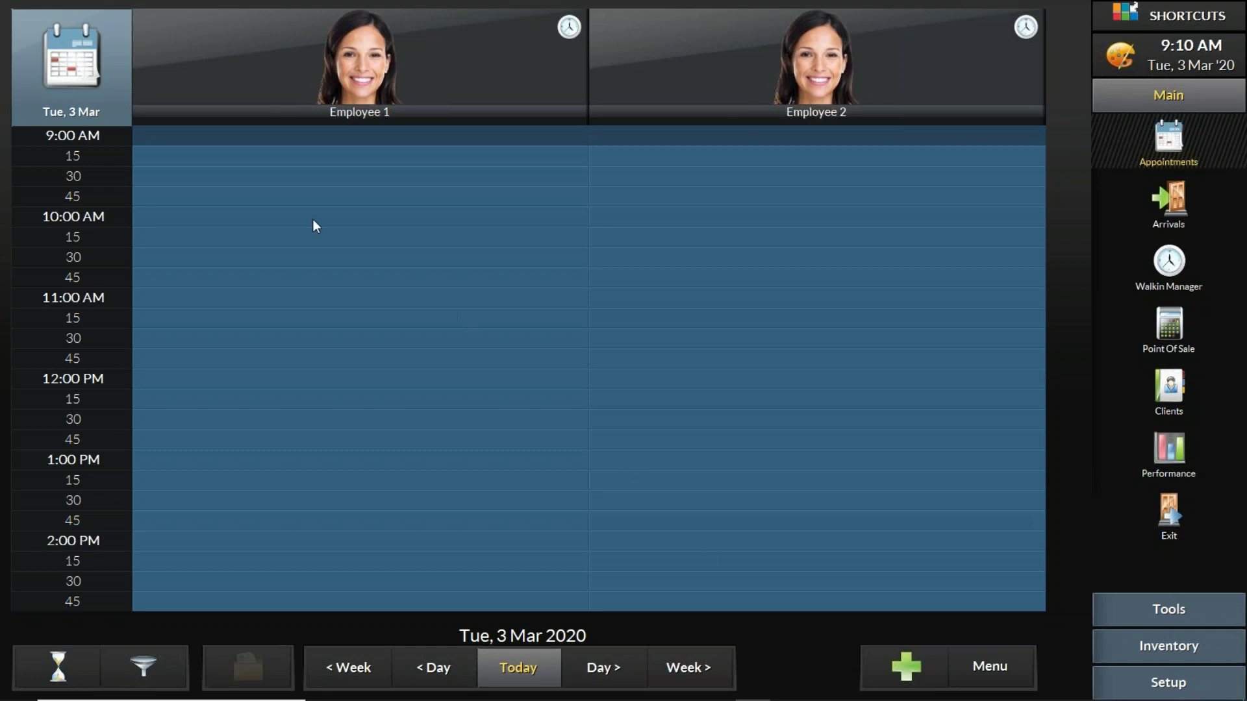
Step: Use the date-picker calendar to show the schedule for Sat, 3 Jul 2021
{"action": "left_click", "coordinate": [91, 85]}
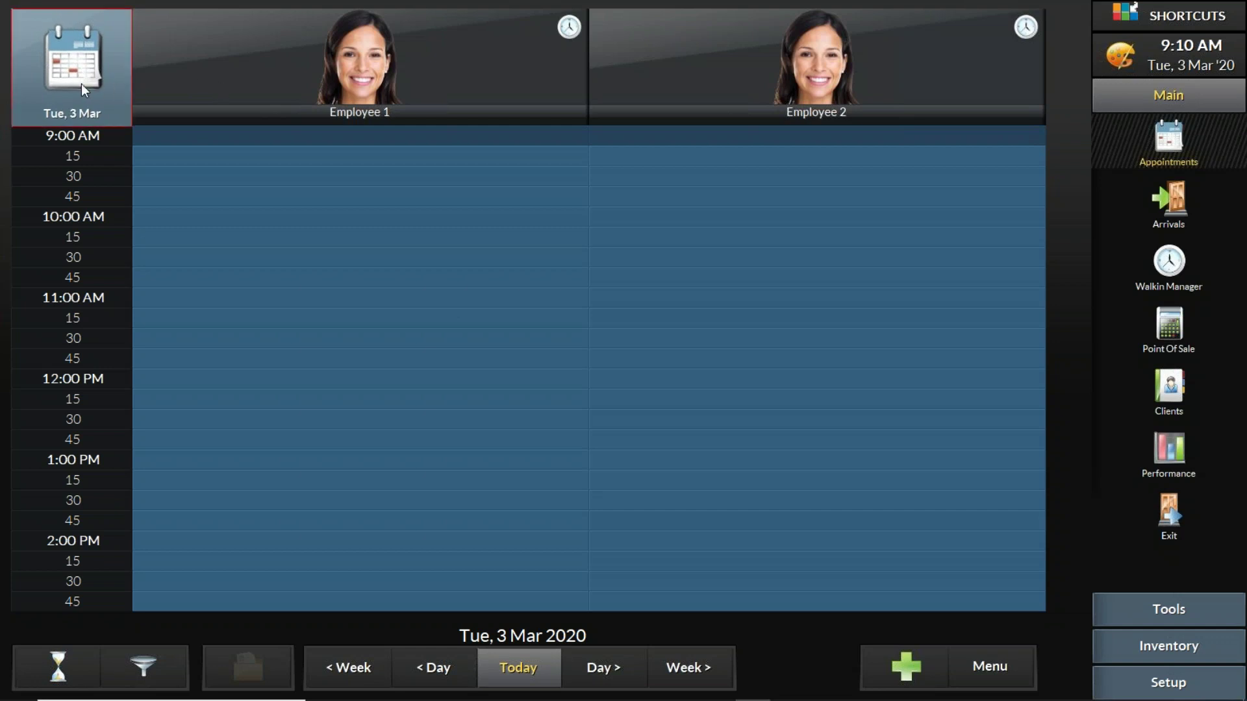
{"action": "left_click", "coordinate": [106, 78]}
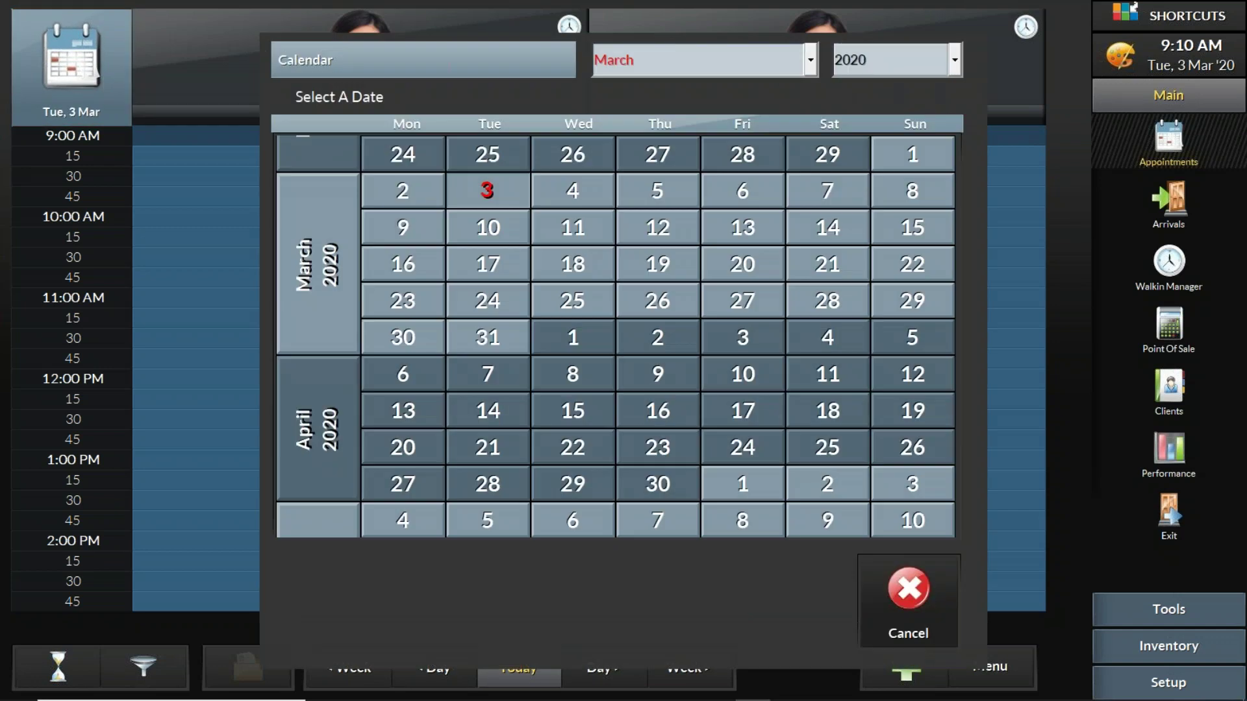
{"action": "left_click", "coordinate": [678, 67]}
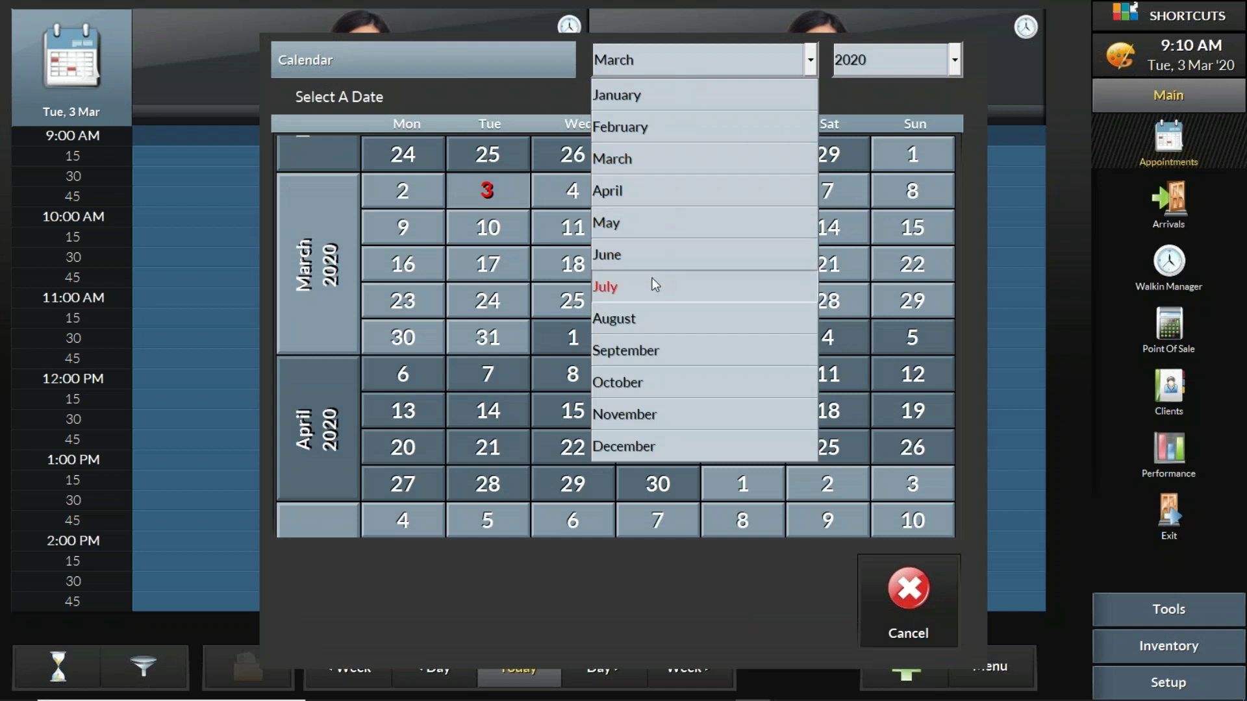
{"action": "left_click", "coordinate": [652, 285]}
{"action": "left_click", "coordinate": [885, 62]}
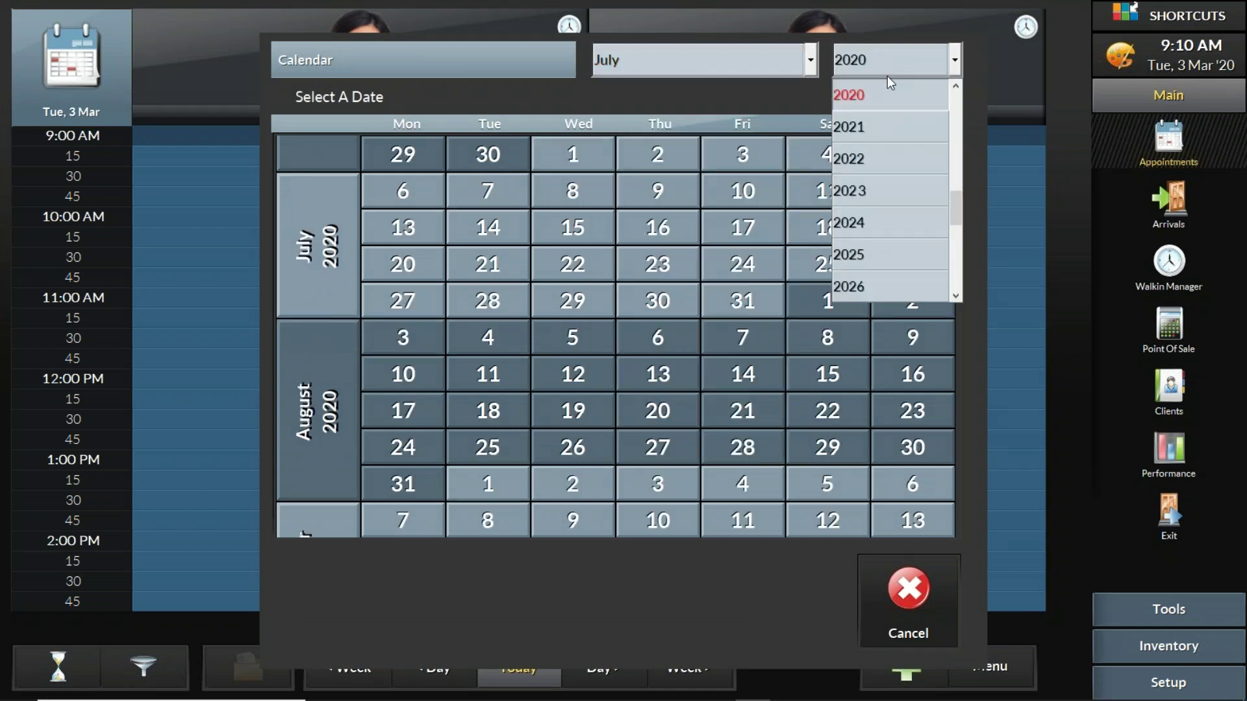
{"action": "left_click", "coordinate": [883, 128]}
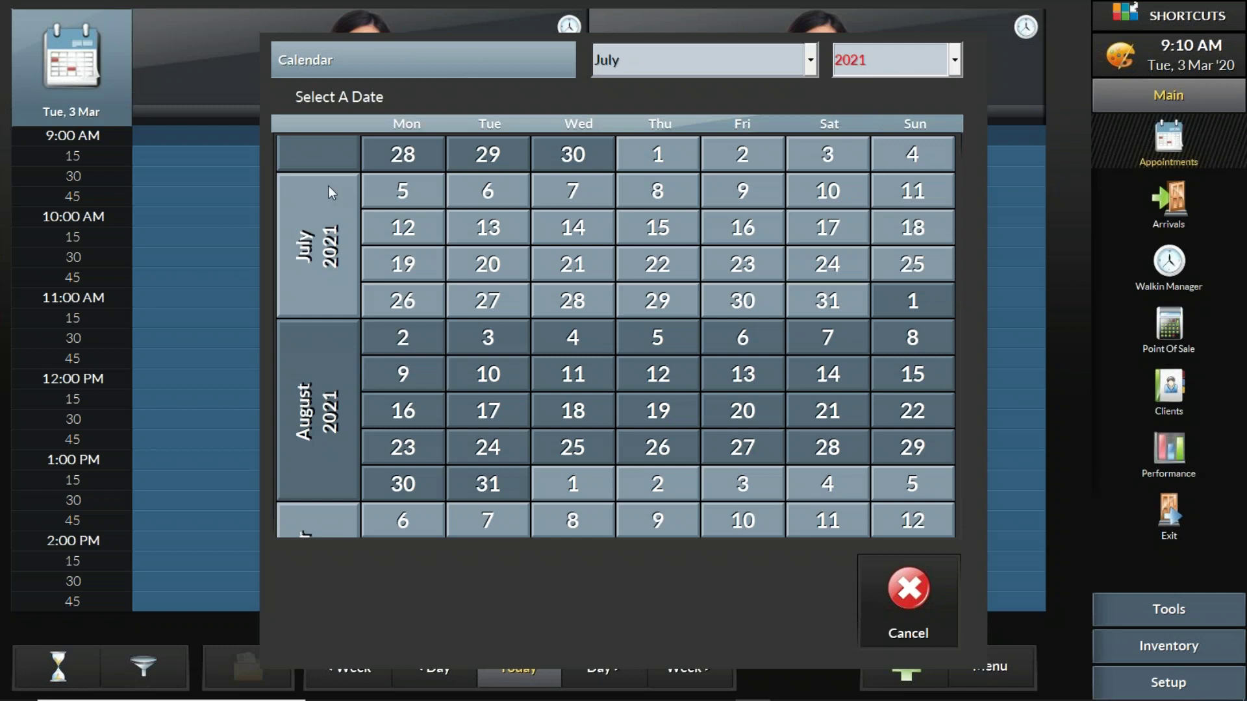
{"action": "left_click", "coordinate": [658, 163]}
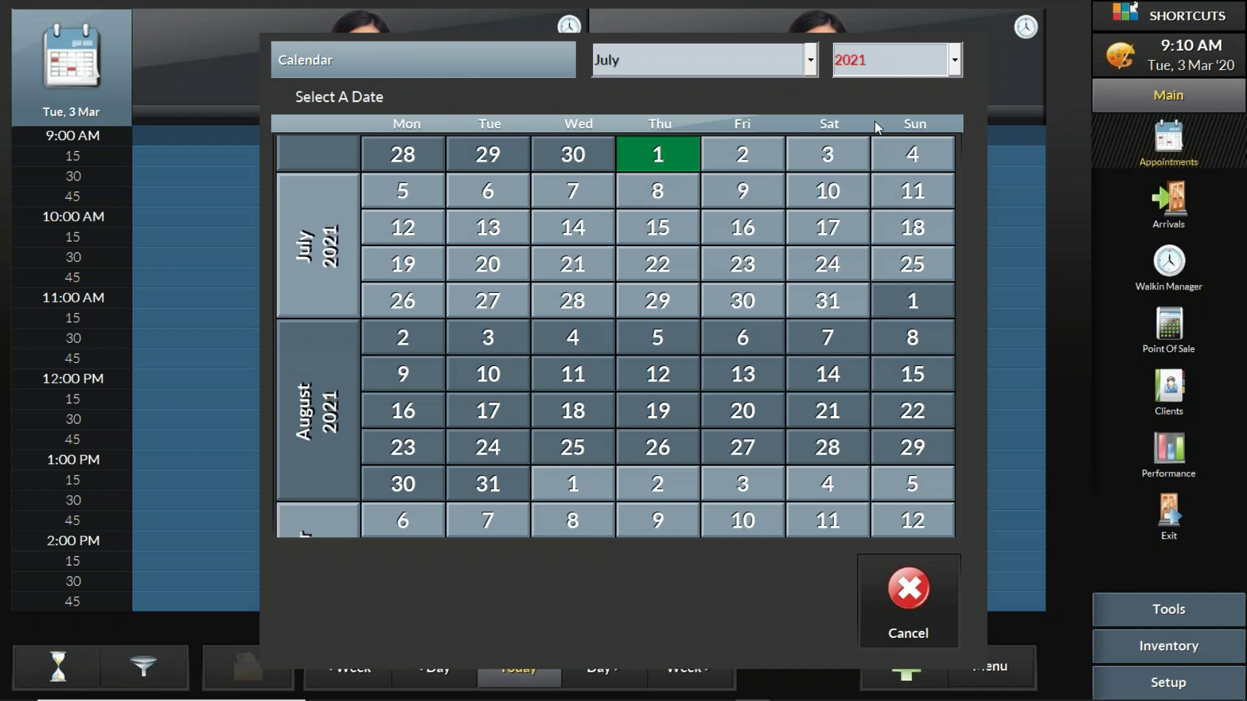
{"action": "left_click", "coordinate": [835, 157]}
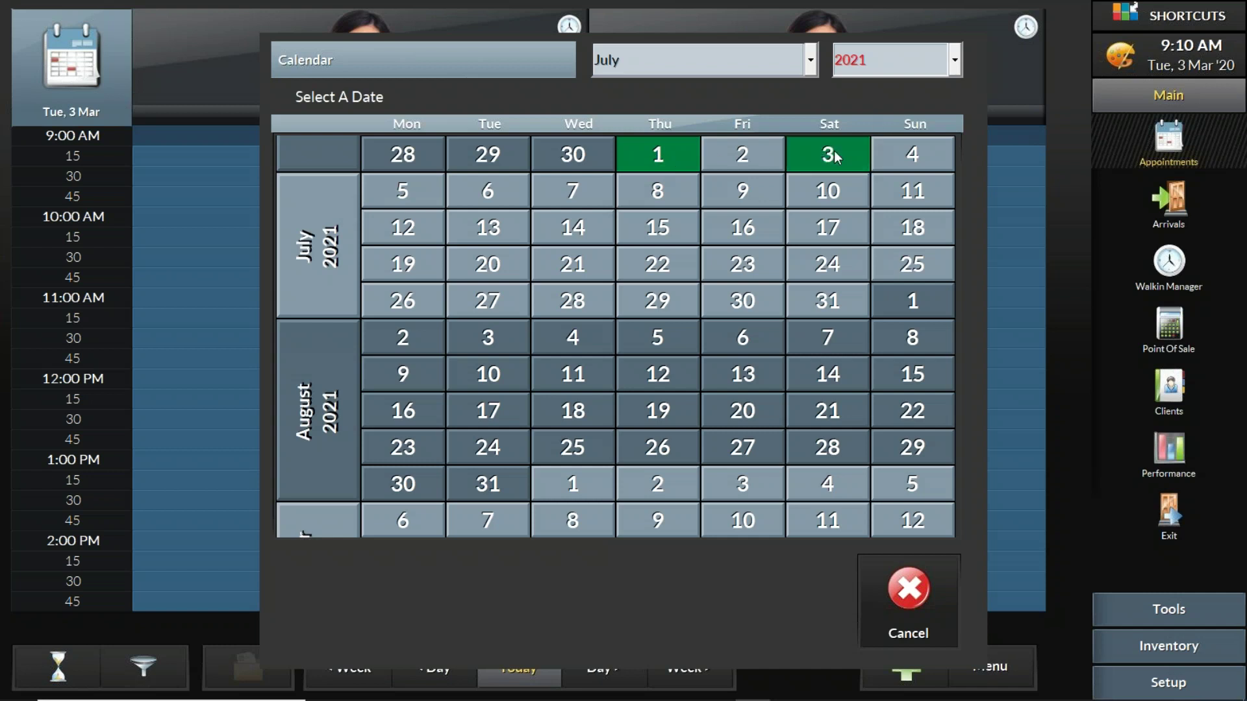
{"action": "left_click", "coordinate": [835, 156]}
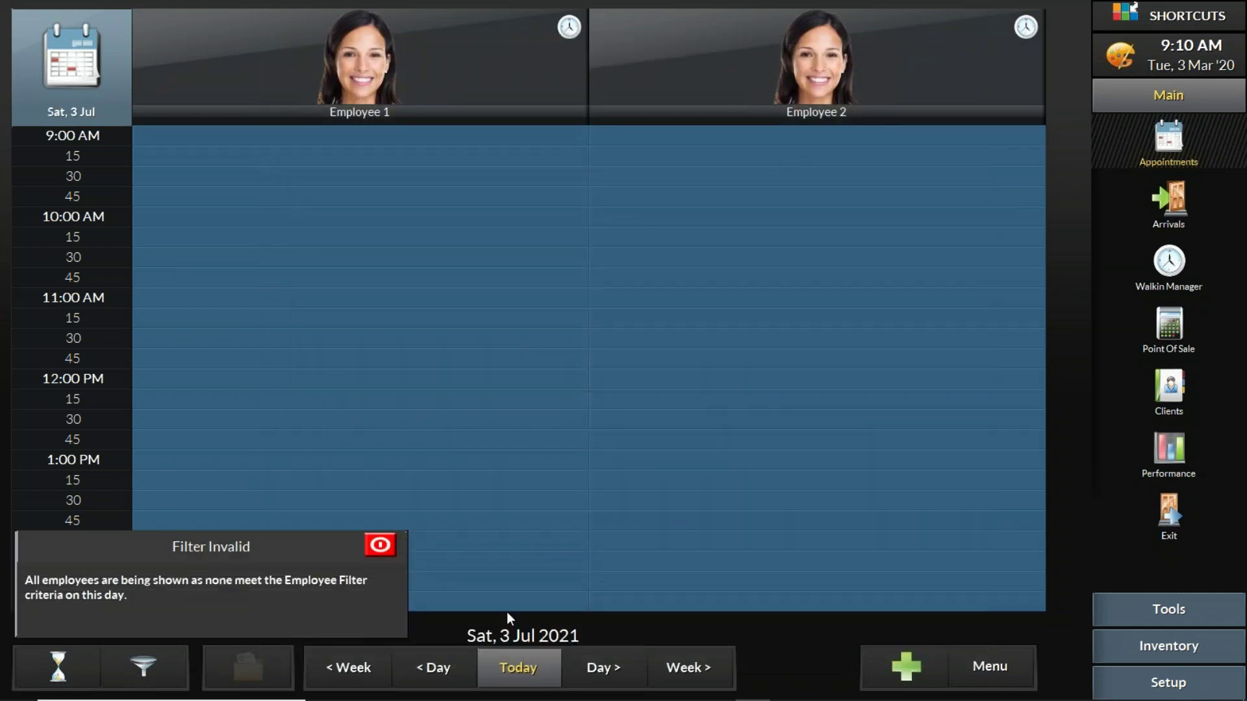
Step: Return the schedule to today's date and close the reopened date picker without choosing a date
{"action": "left_click", "coordinate": [529, 675]}
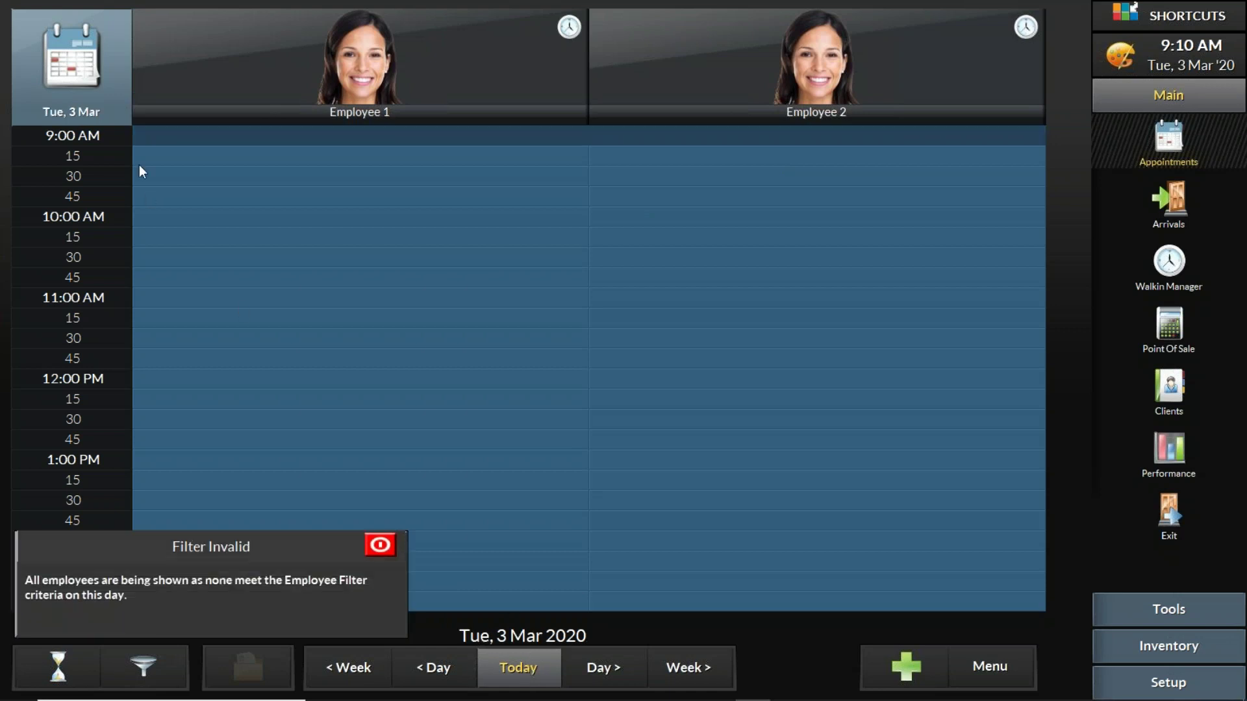
{"action": "left_click", "coordinate": [84, 97]}
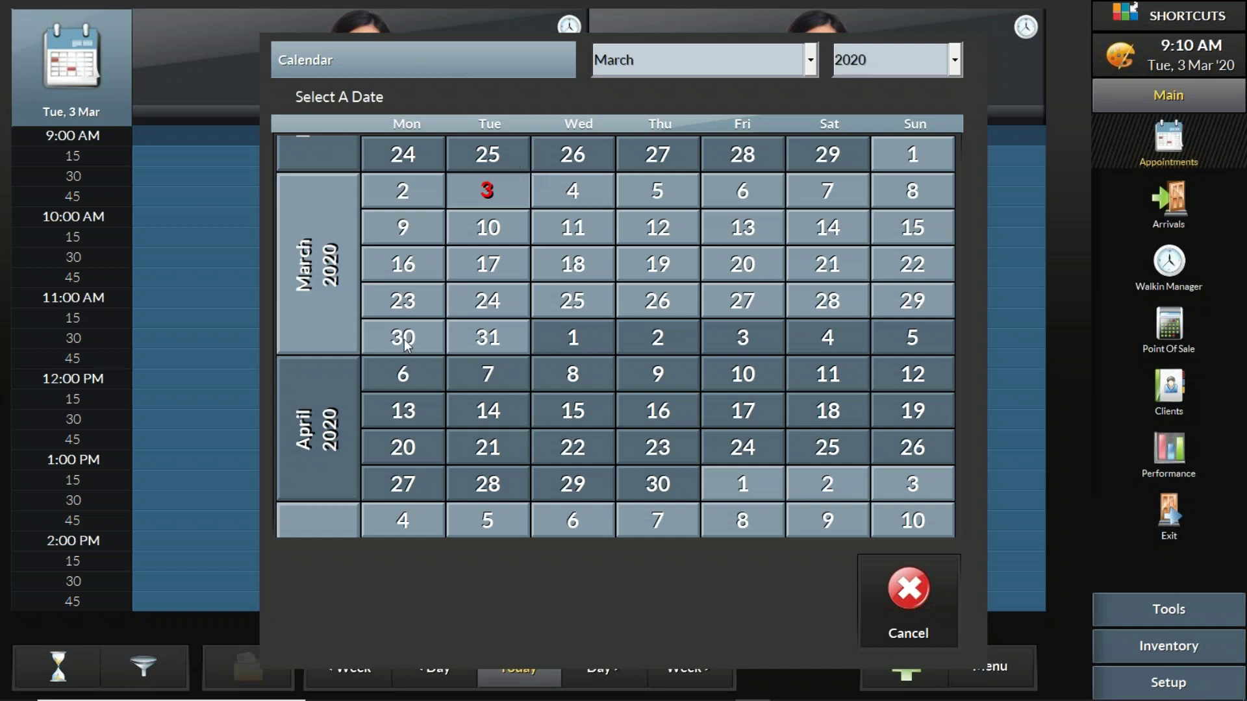
{"action": "left_click_drag", "start_coordinate": [290, 372], "coordinate": [315, 295]}
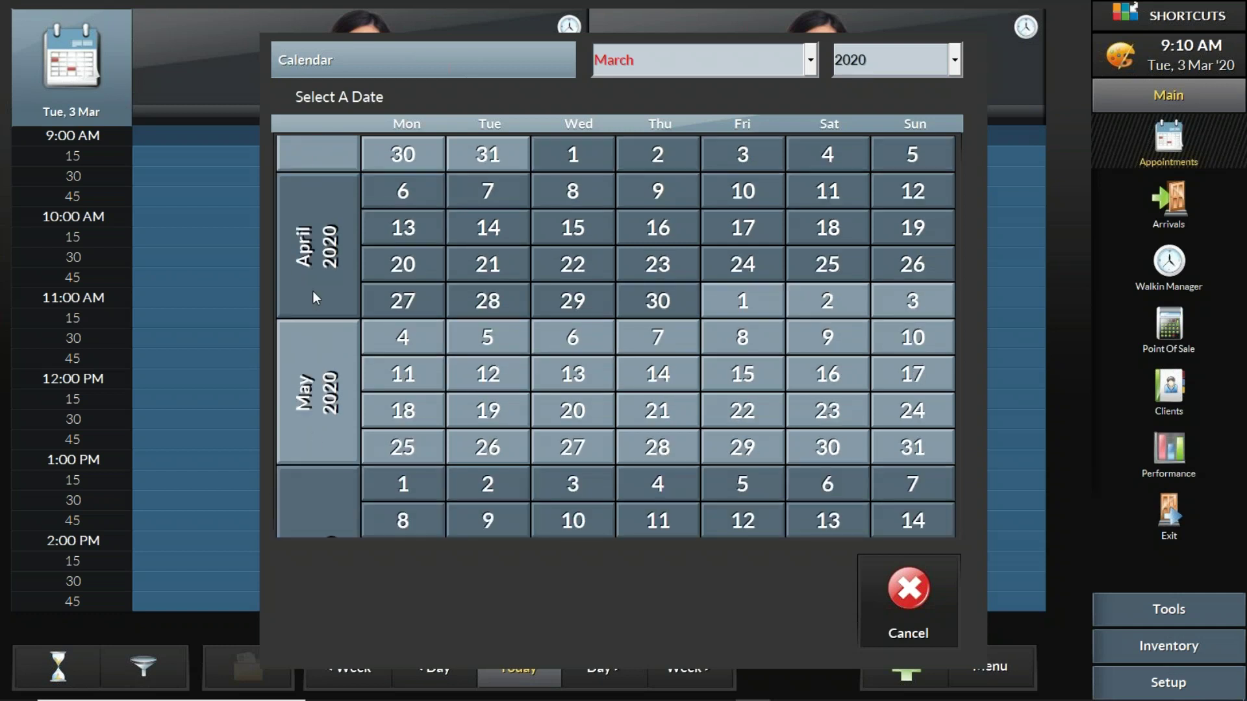
{"action": "left_click", "coordinate": [904, 587]}
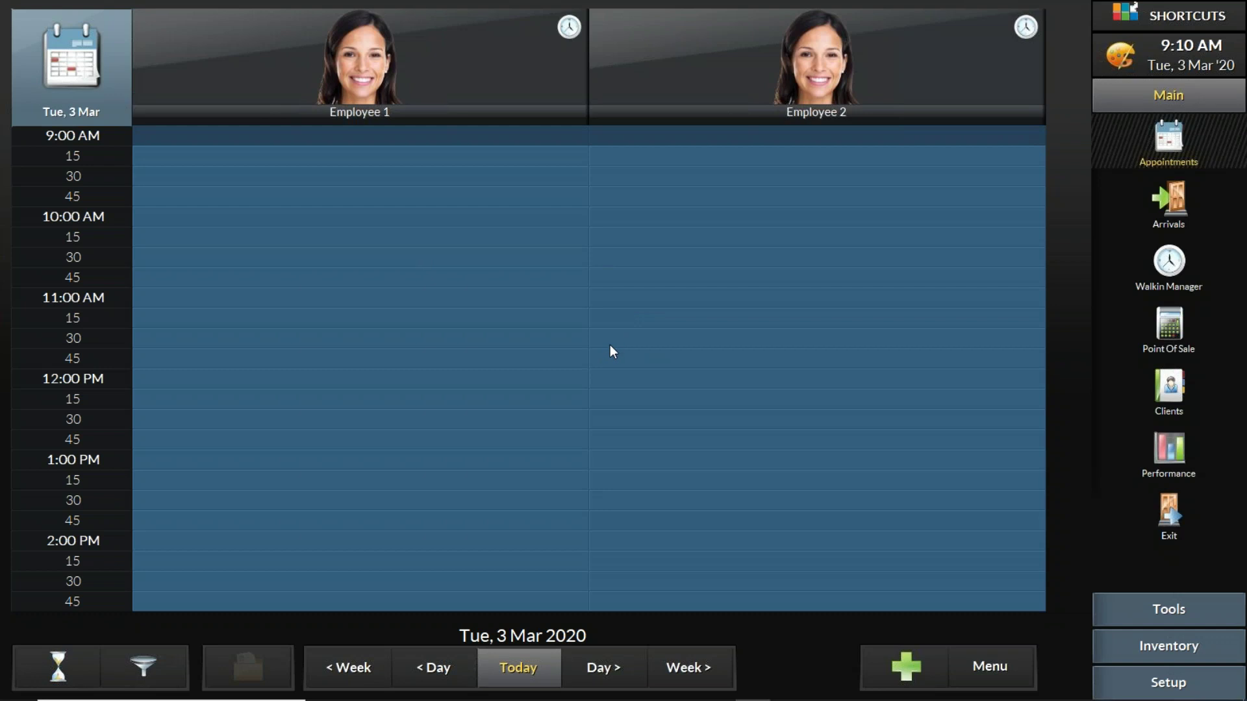
{"action": "left_click", "coordinate": [994, 674]}
{"action": "left_click", "coordinate": [992, 672]}
Step: Start the PowerPoint slide show and advance to the 'Appointment book basics' slide
{"action": "mouse_move", "coordinate": [747, 700]}
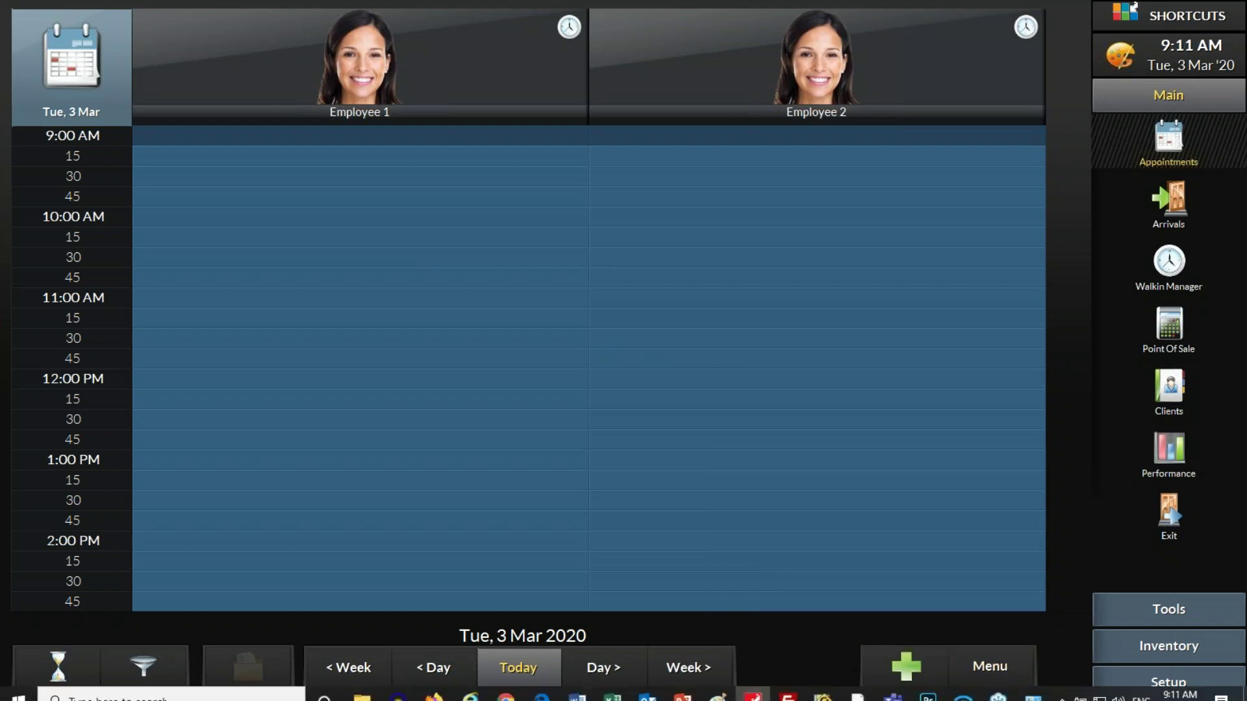
{"action": "left_click", "coordinate": [686, 695]}
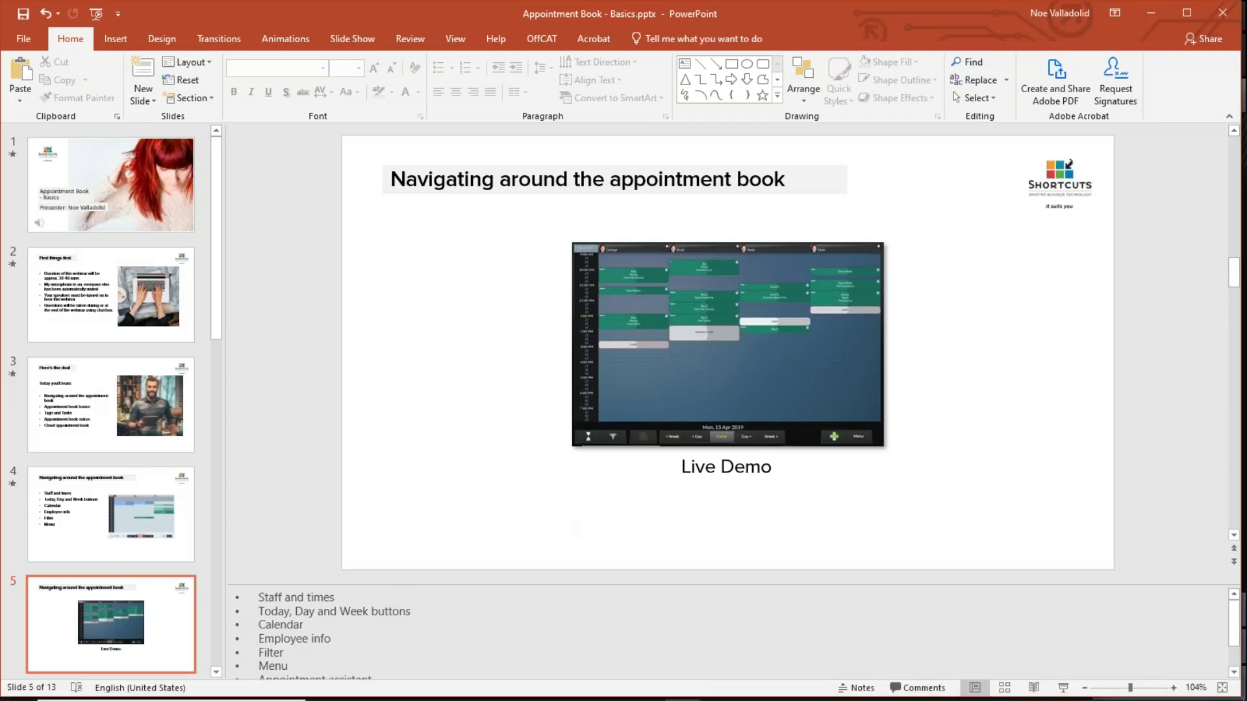
{"action": "left_click", "coordinate": [1063, 688]}
{"action": "key", "text": "Right"}
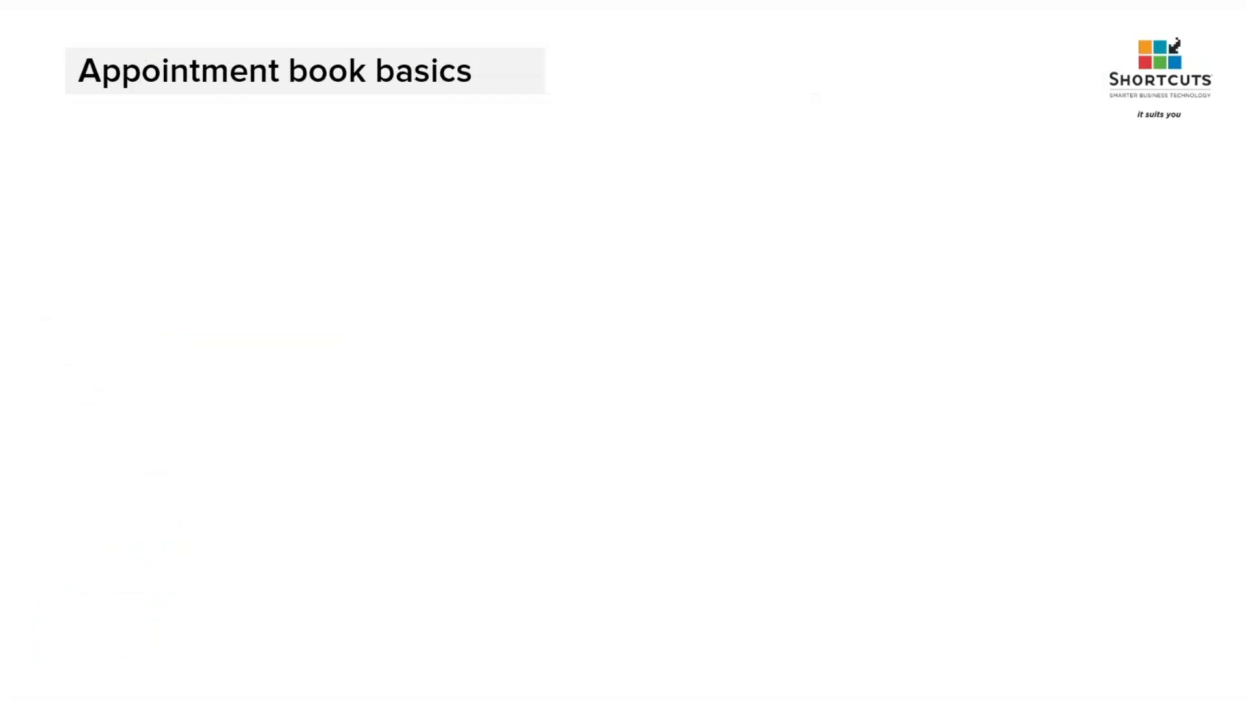
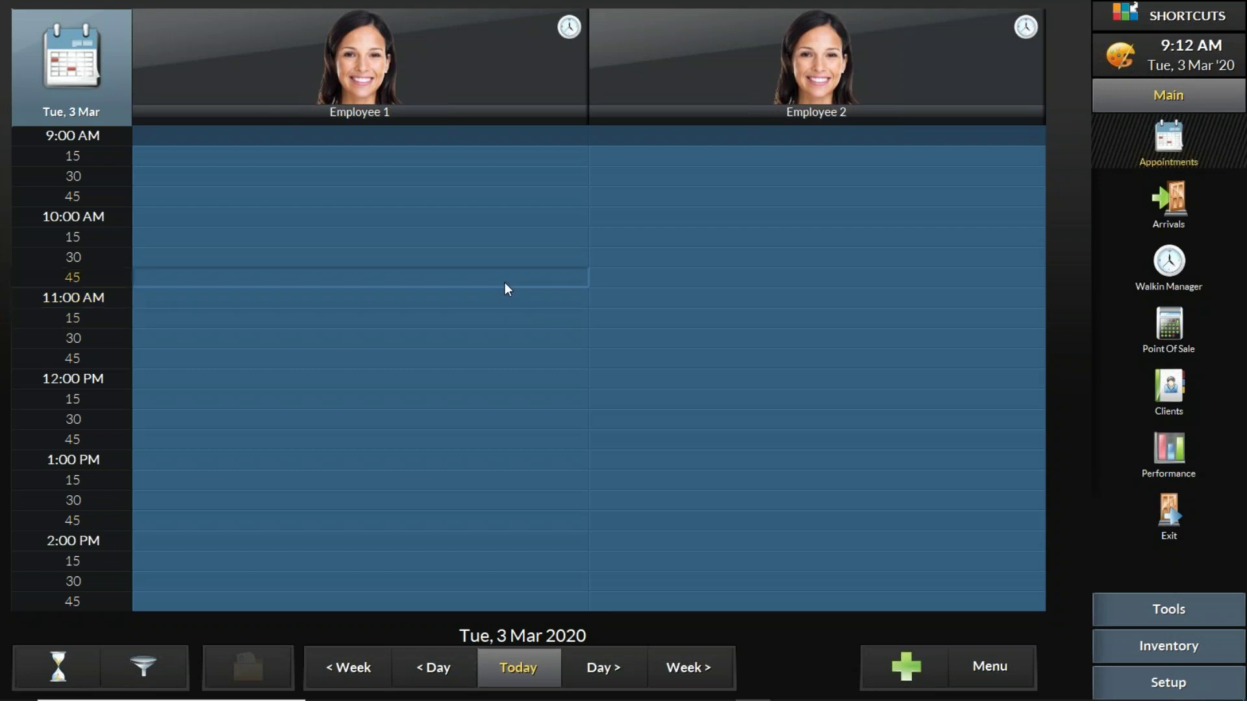
Step: Start Employee 1's 10:00 AM booking and choose the test client from the last-name-sorted client list
{"action": "left_click", "coordinate": [491, 217]}
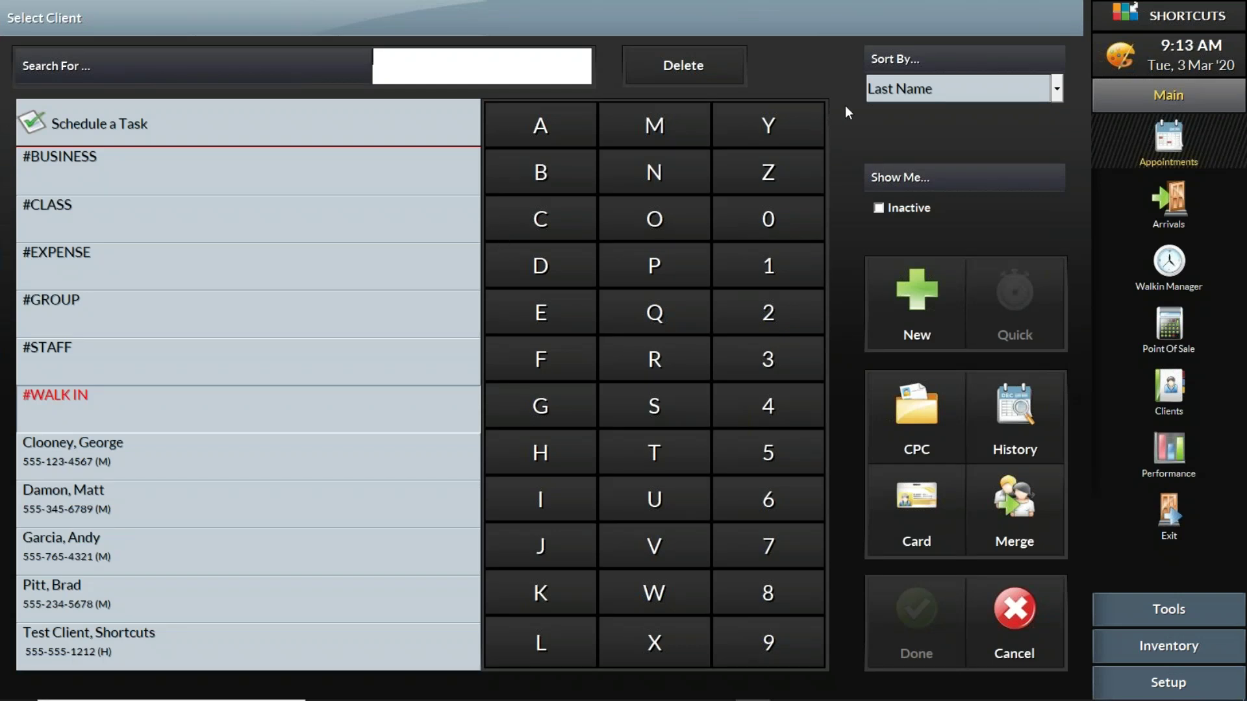
{"action": "left_click", "coordinate": [910, 88]}
{"action": "left_click", "coordinate": [909, 89]}
{"action": "left_click", "coordinate": [909, 89]}
{"action": "left_click", "coordinate": [910, 89]}
{"action": "left_click", "coordinate": [910, 89]}
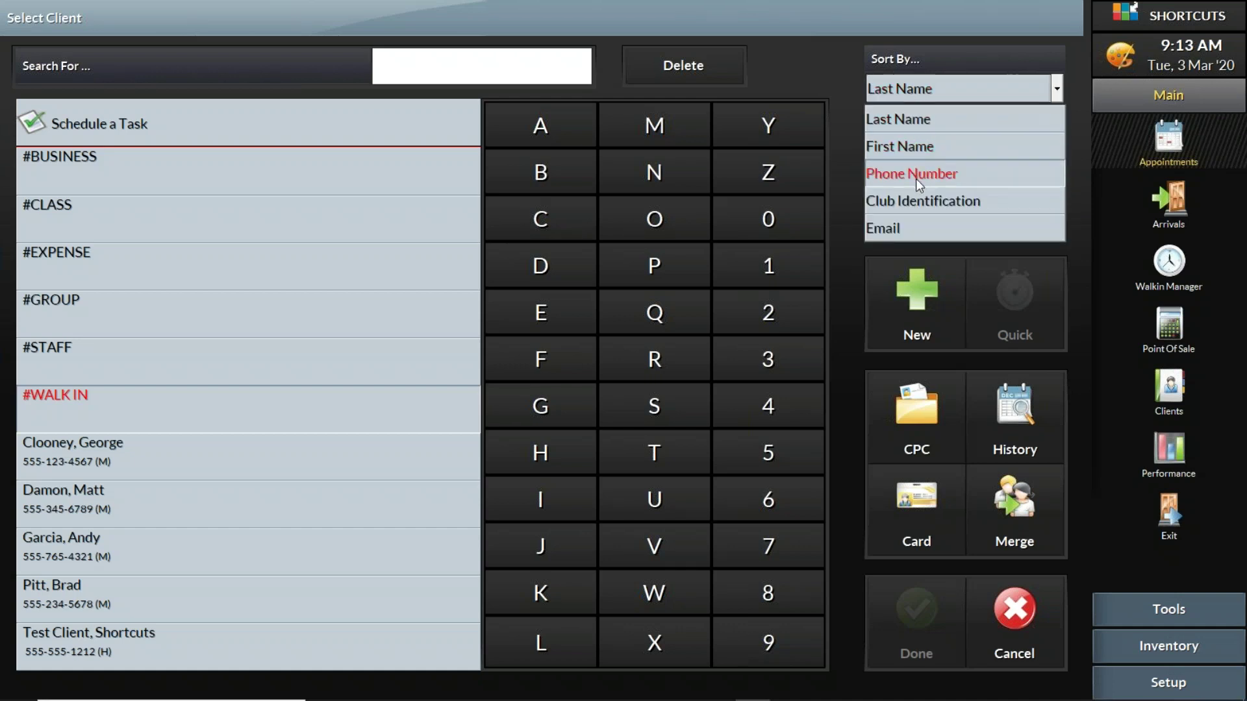
{"action": "left_click", "coordinate": [917, 123]}
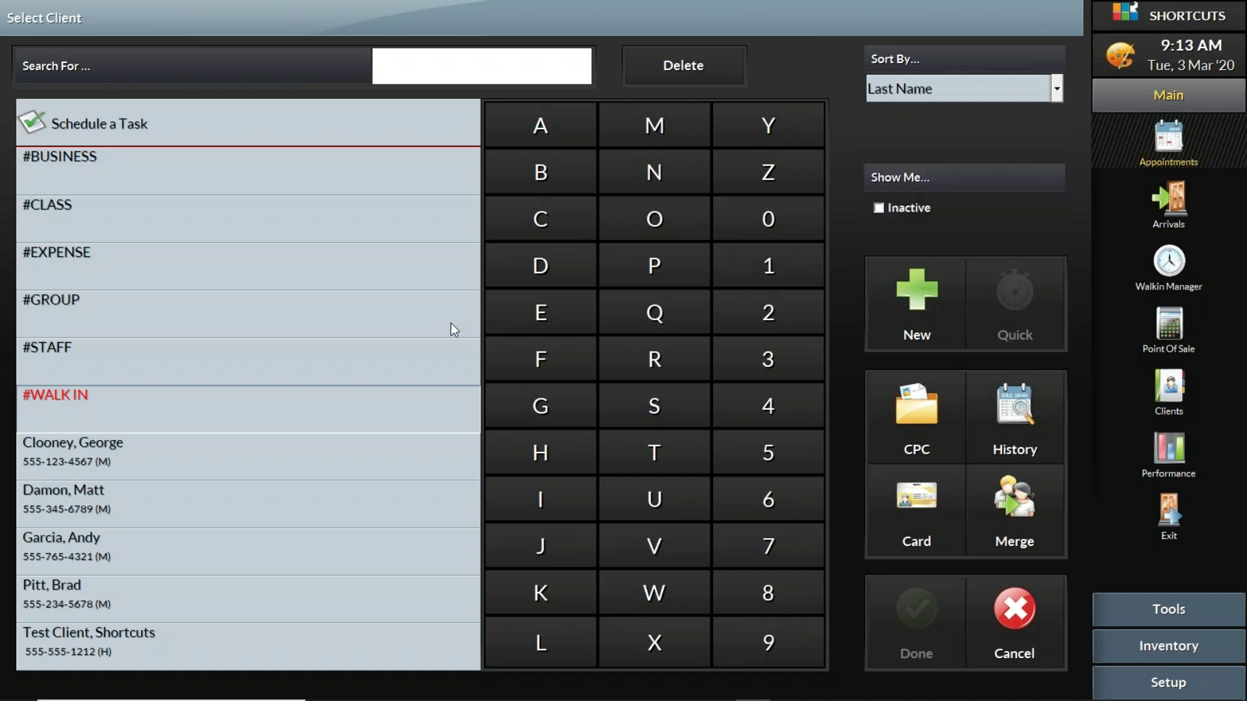
{"action": "left_click", "coordinate": [280, 576]}
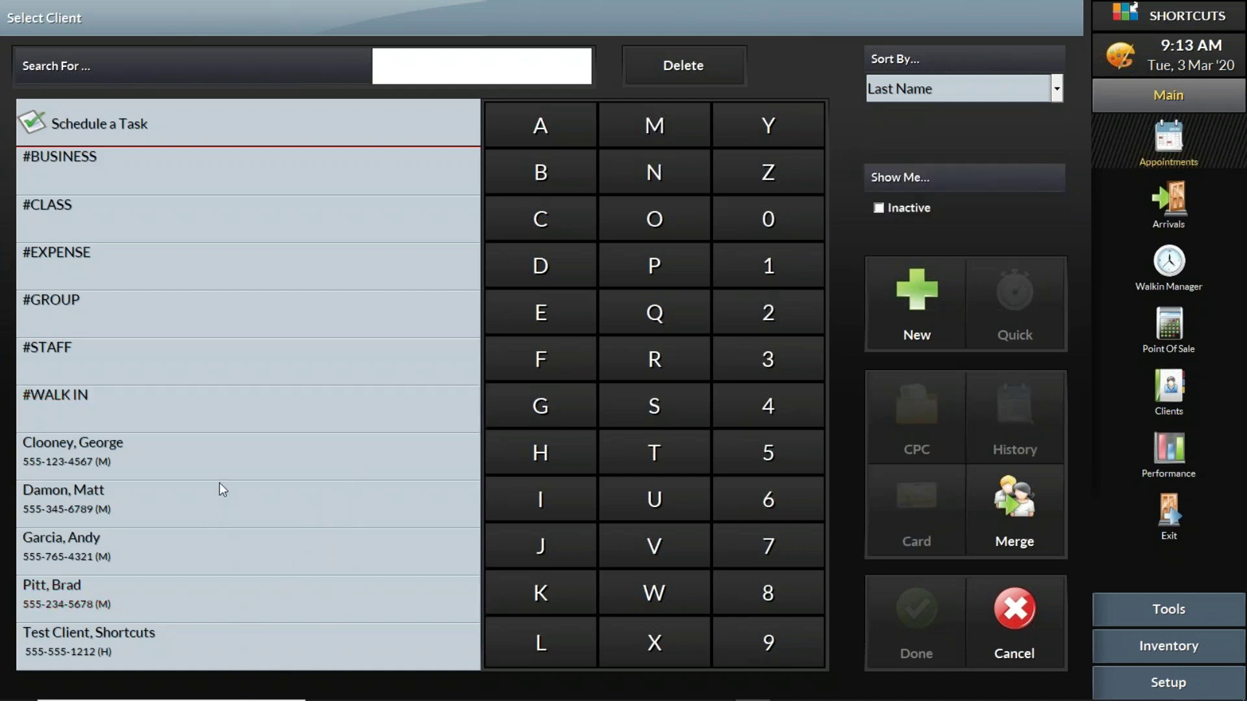
{"action": "left_click", "coordinate": [209, 649]}
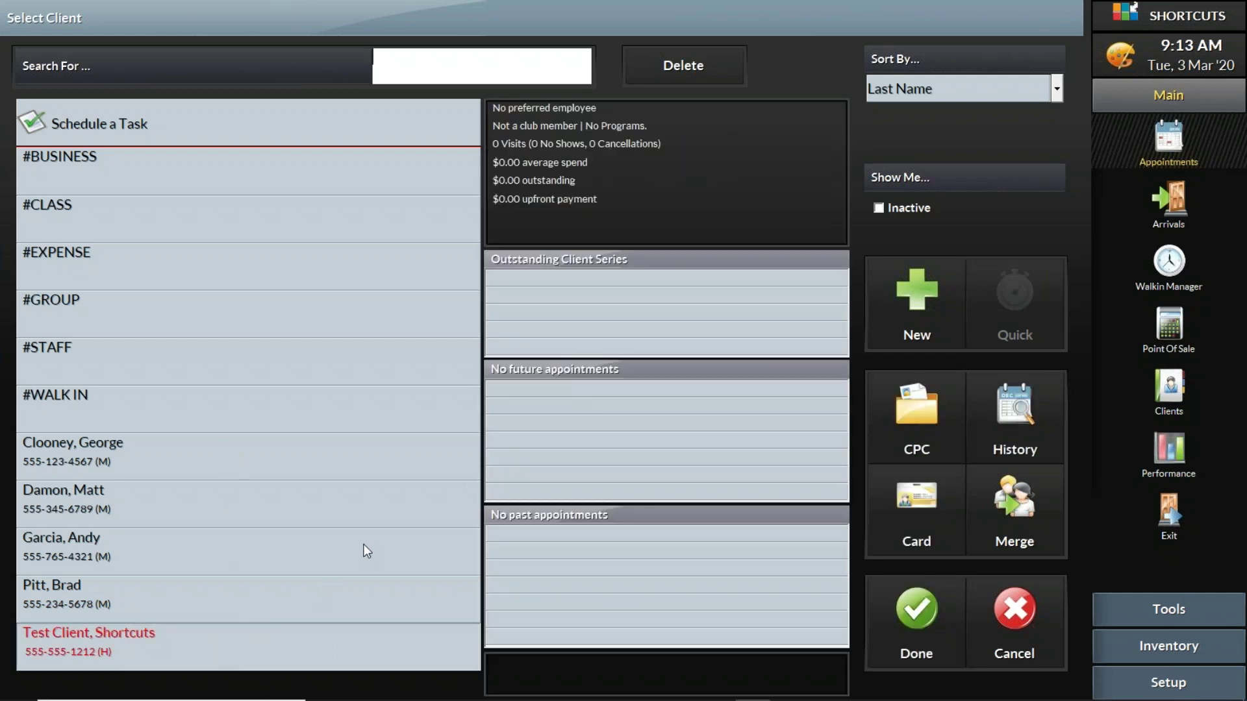
{"action": "left_click", "coordinate": [922, 605]}
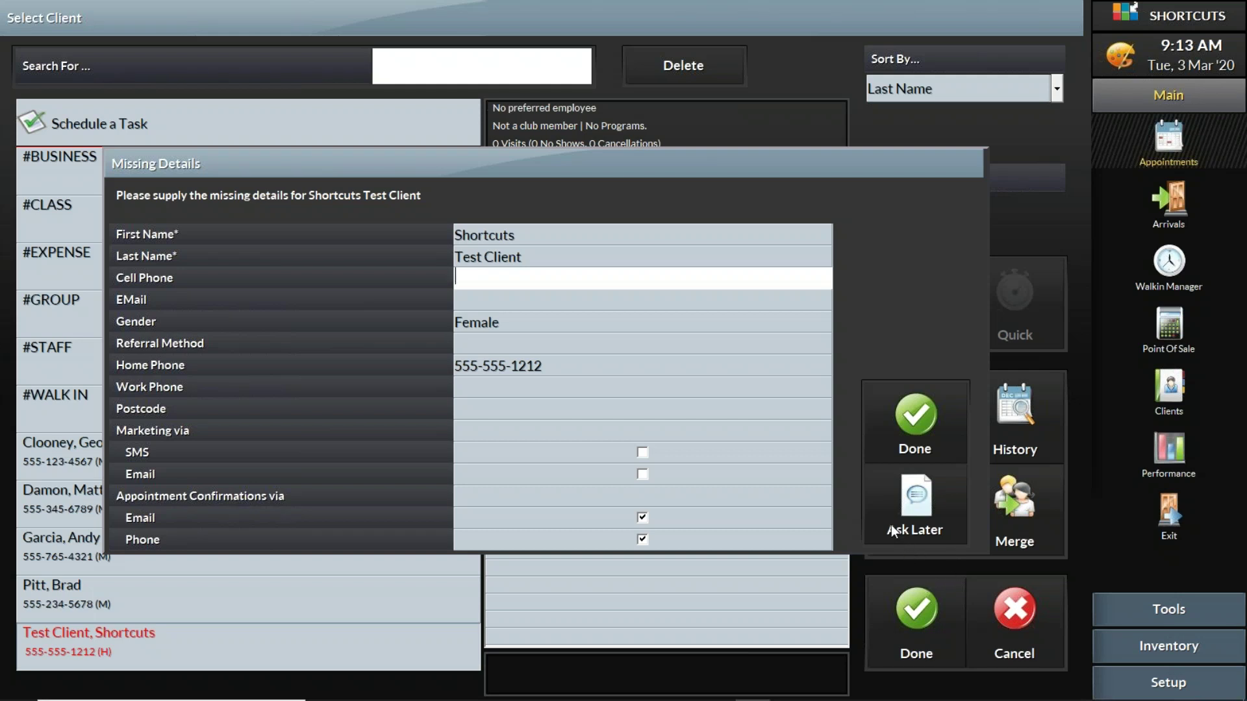
Step: Enter the test client's cell phone number in the Missing Details form and save it
{"action": "type", "text": "5559638521"}
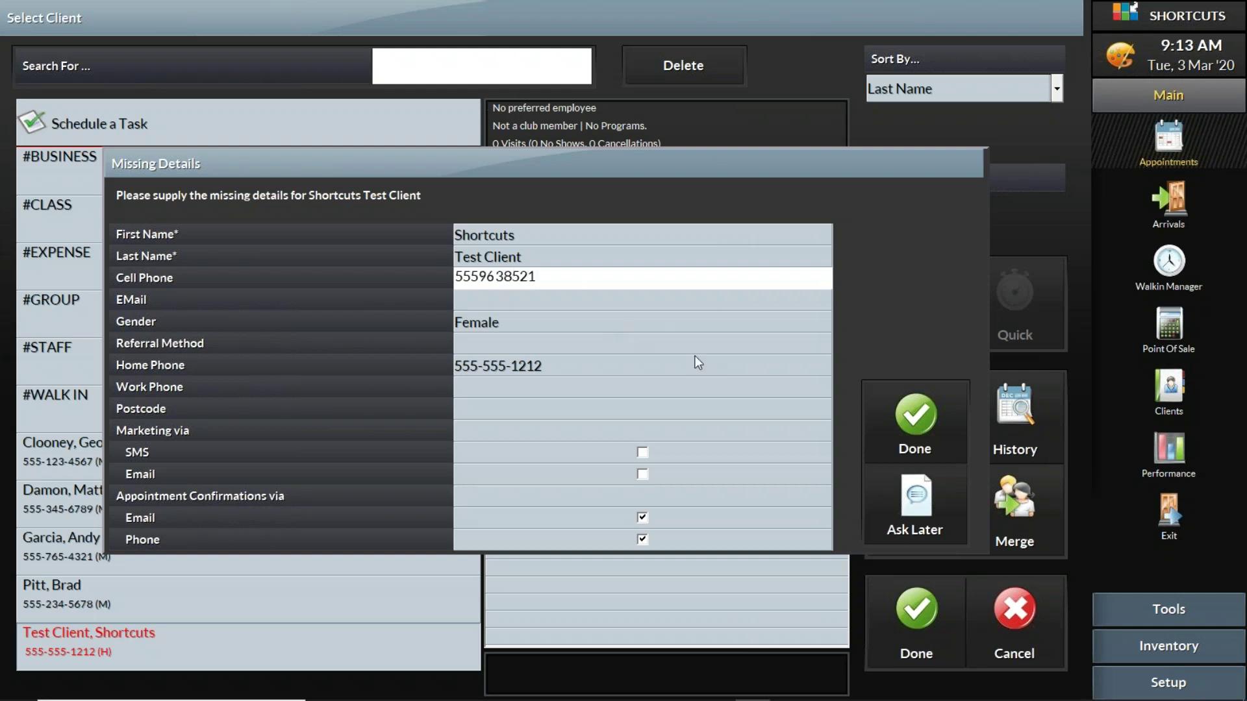
{"action": "left_click", "coordinate": [916, 421]}
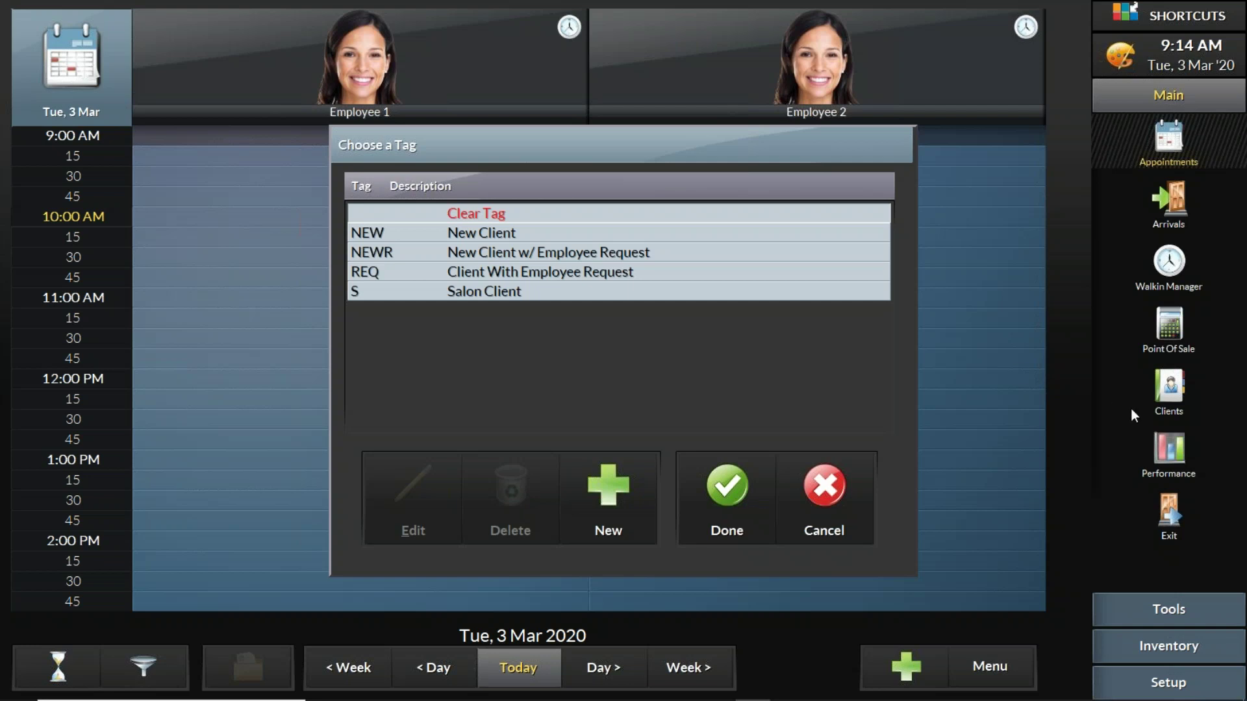
Step: Apply the S (Salon Client) tag to the appointment
{"action": "left_click", "coordinate": [509, 294]}
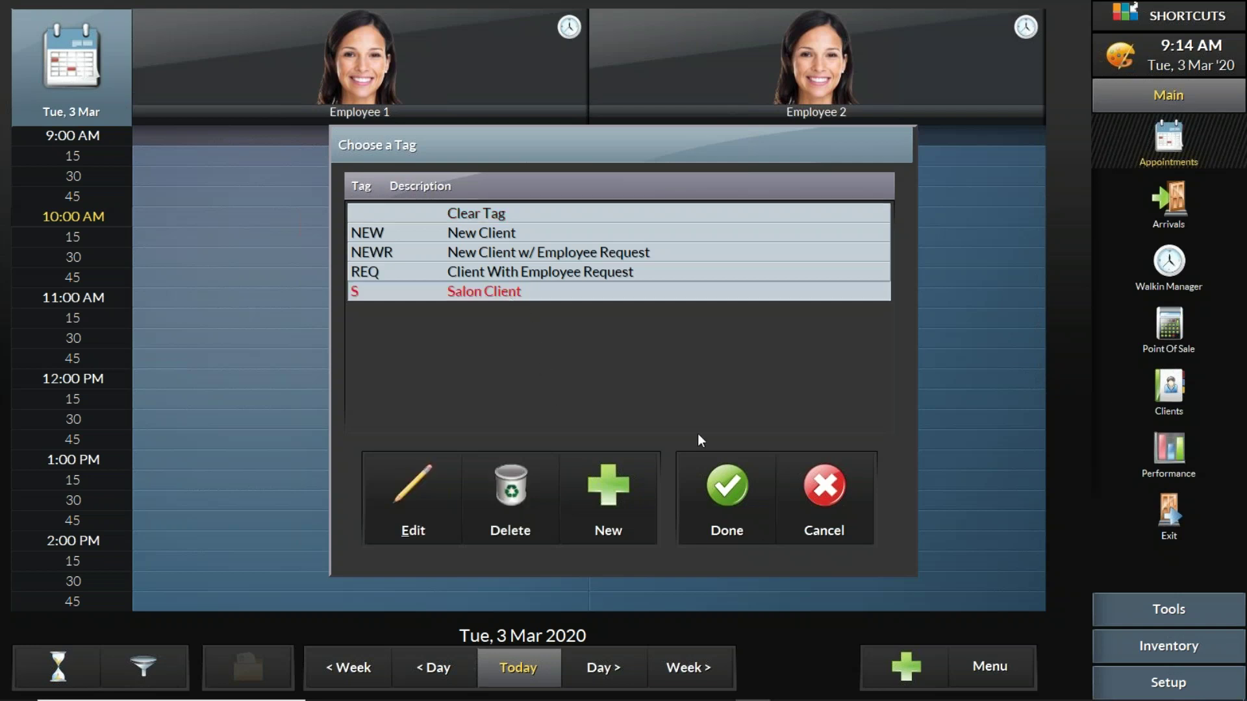
{"action": "left_click", "coordinate": [739, 499]}
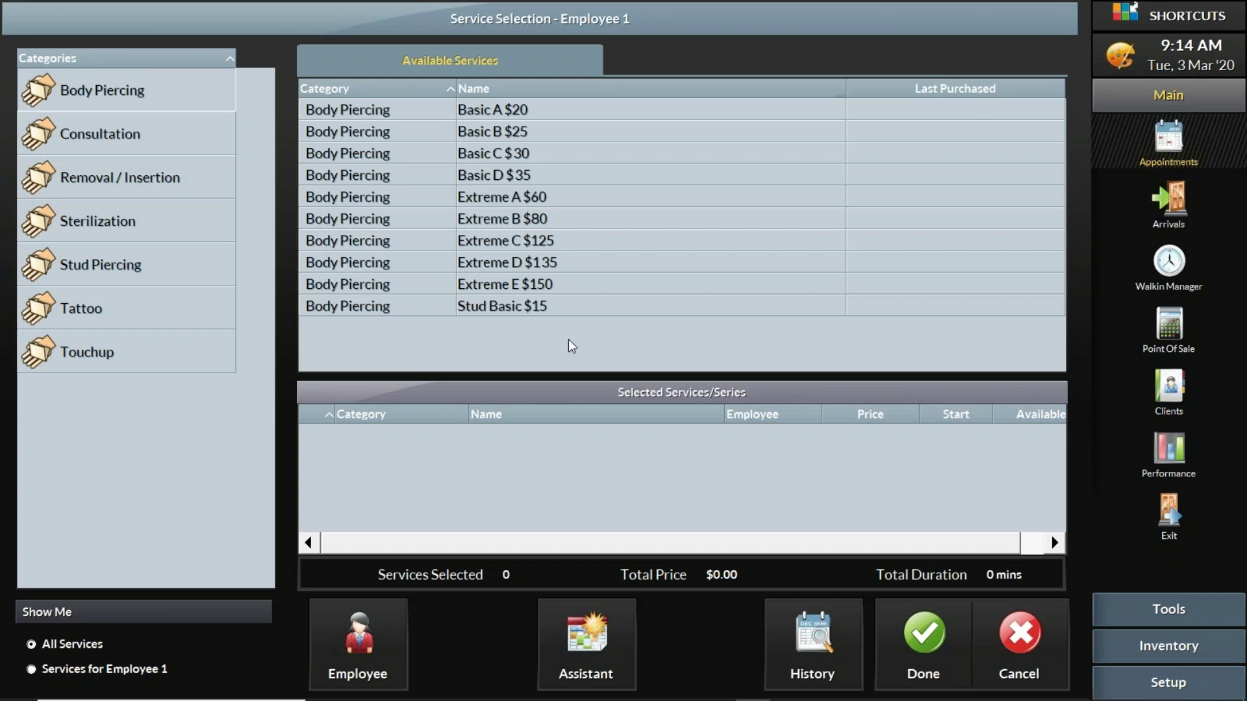
Step: Add the 1.5 Hour Tattoo service ($240) to the test client's booking
{"action": "left_click", "coordinate": [152, 138]}
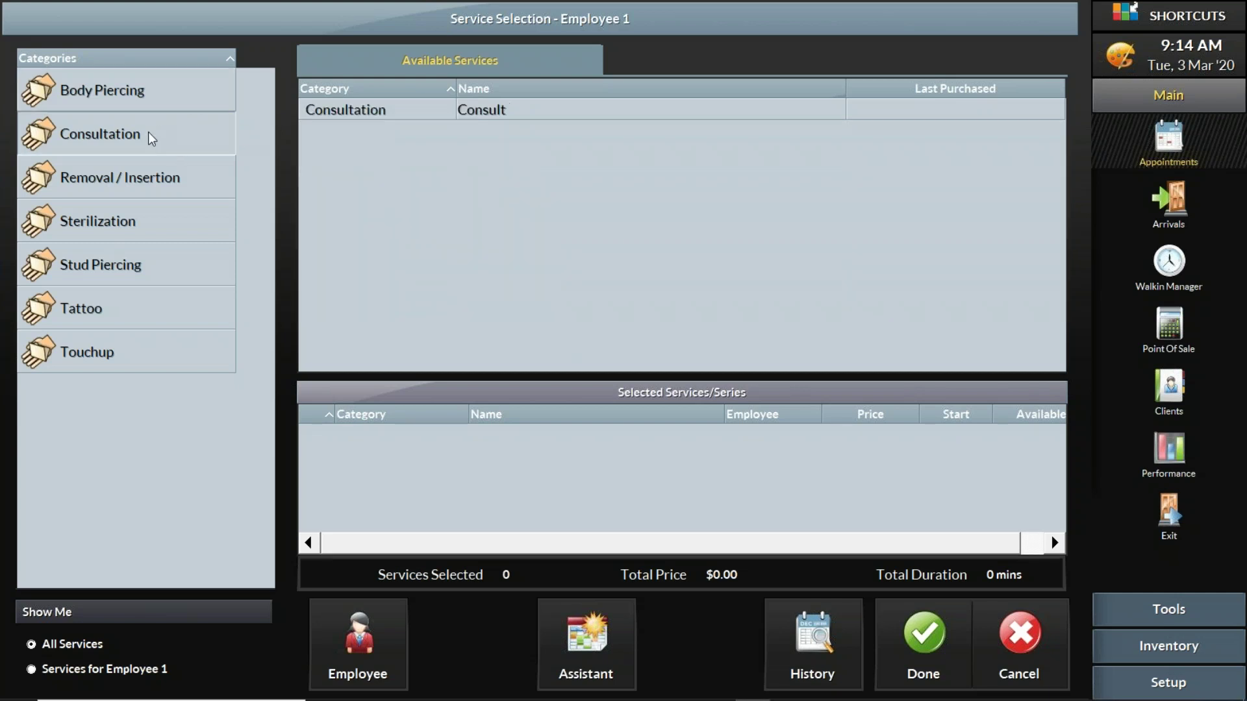
{"action": "left_click", "coordinate": [143, 261]}
{"action": "left_click", "coordinate": [119, 312]}
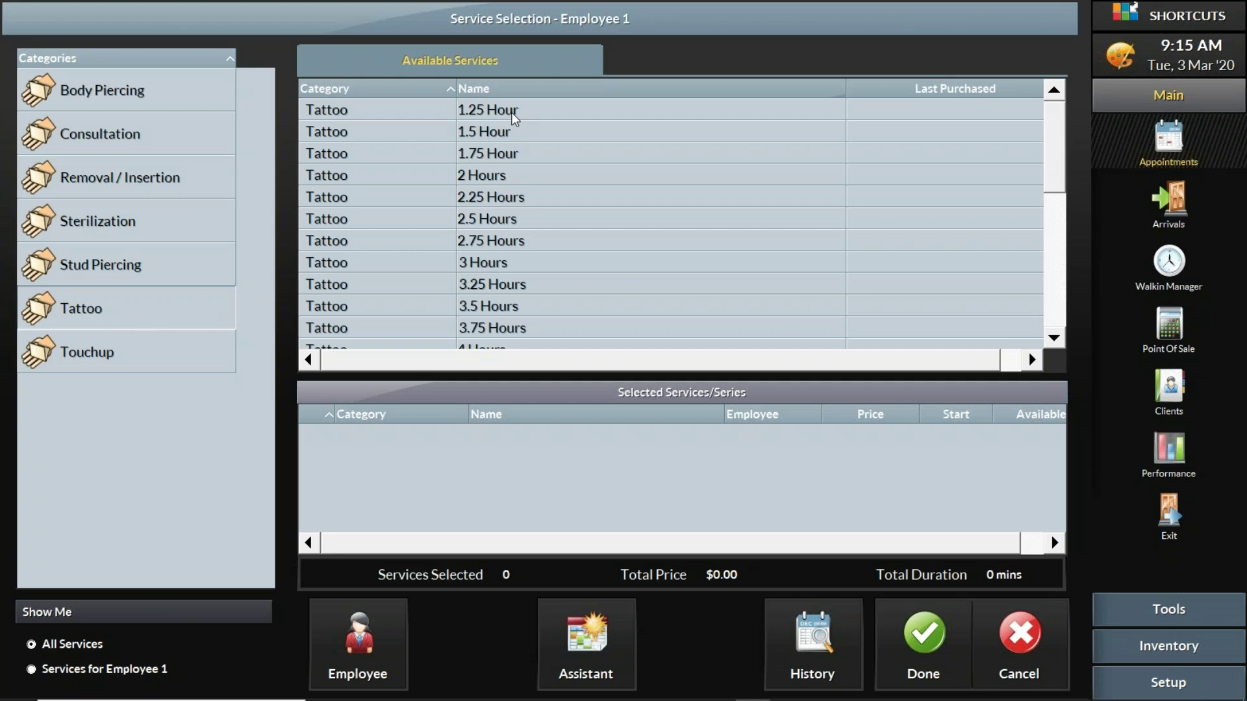
{"action": "double_click", "coordinate": [499, 134]}
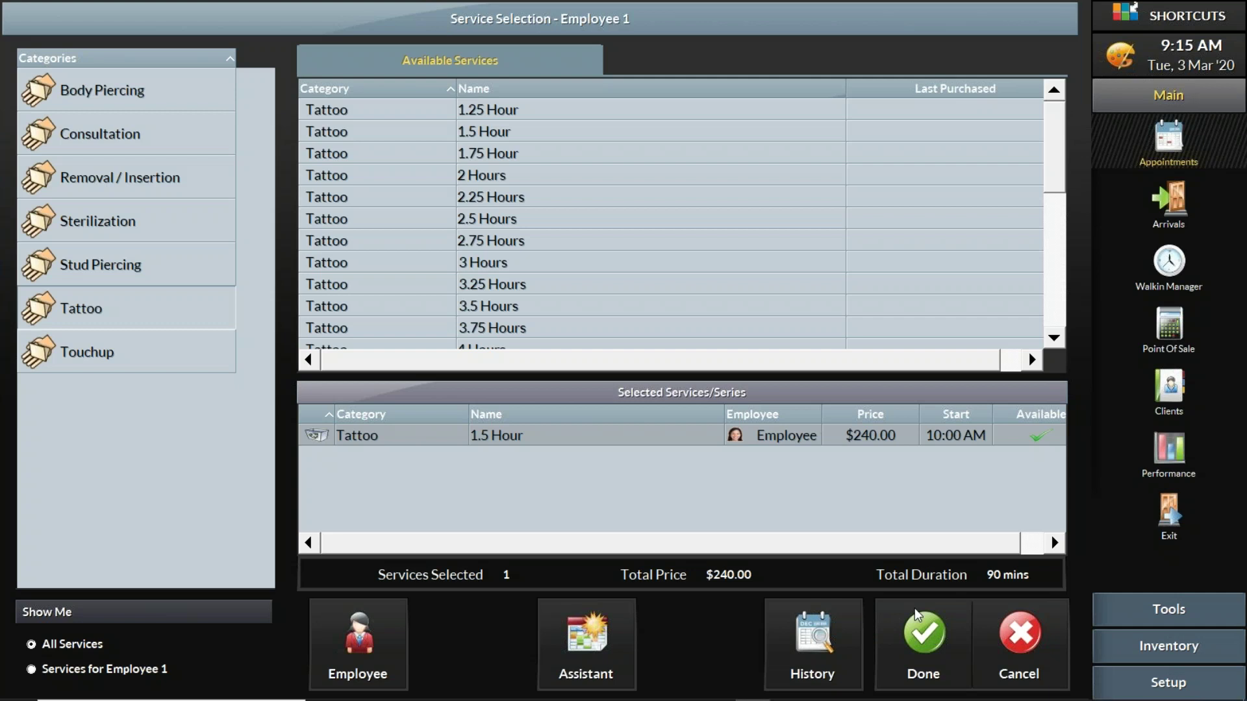
{"action": "left_click", "coordinate": [936, 637]}
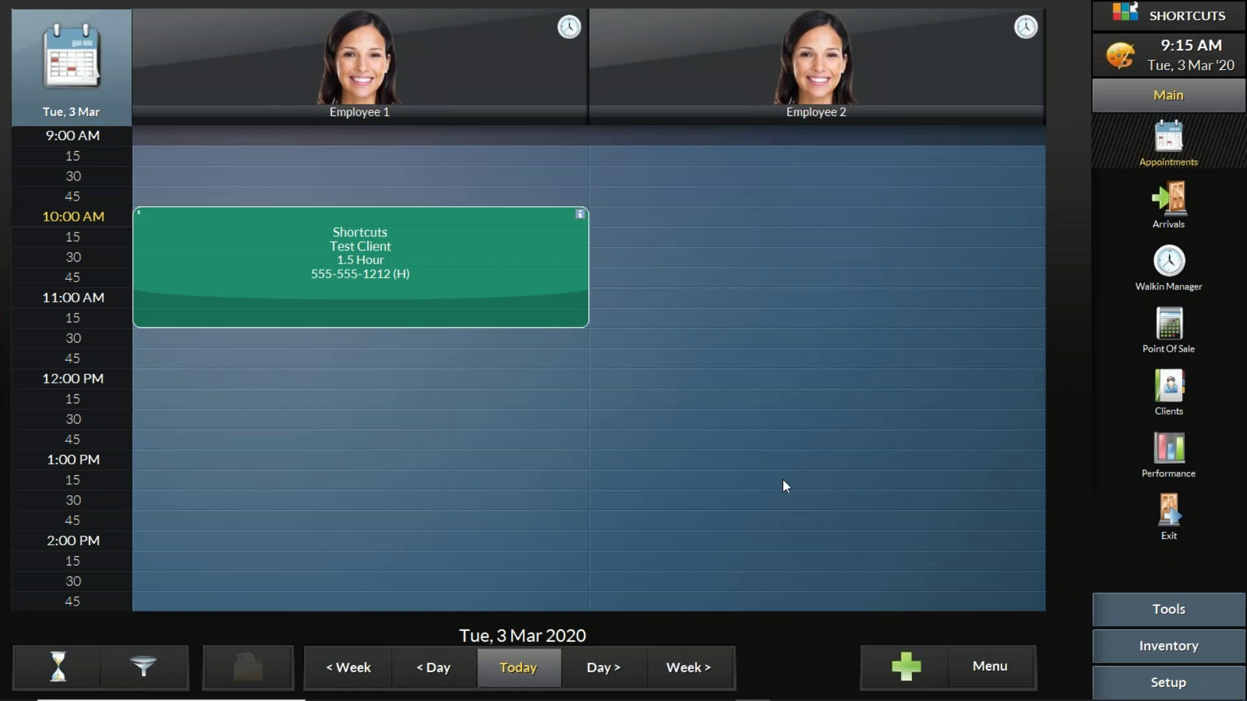
Step: From Employee 2's 10:00 AM slot, create a new client with first name, last name, cell phone and e-mail
{"action": "left_click", "coordinate": [691, 216]}
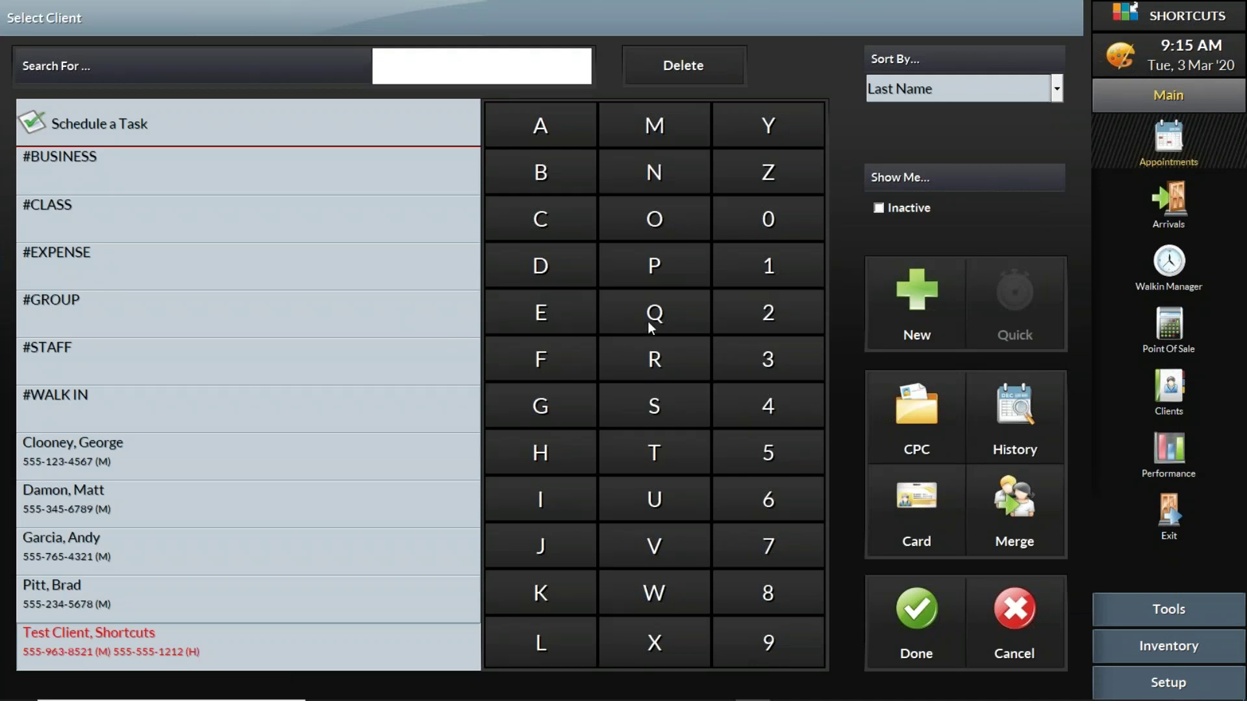
{"action": "left_click", "coordinate": [882, 294]}
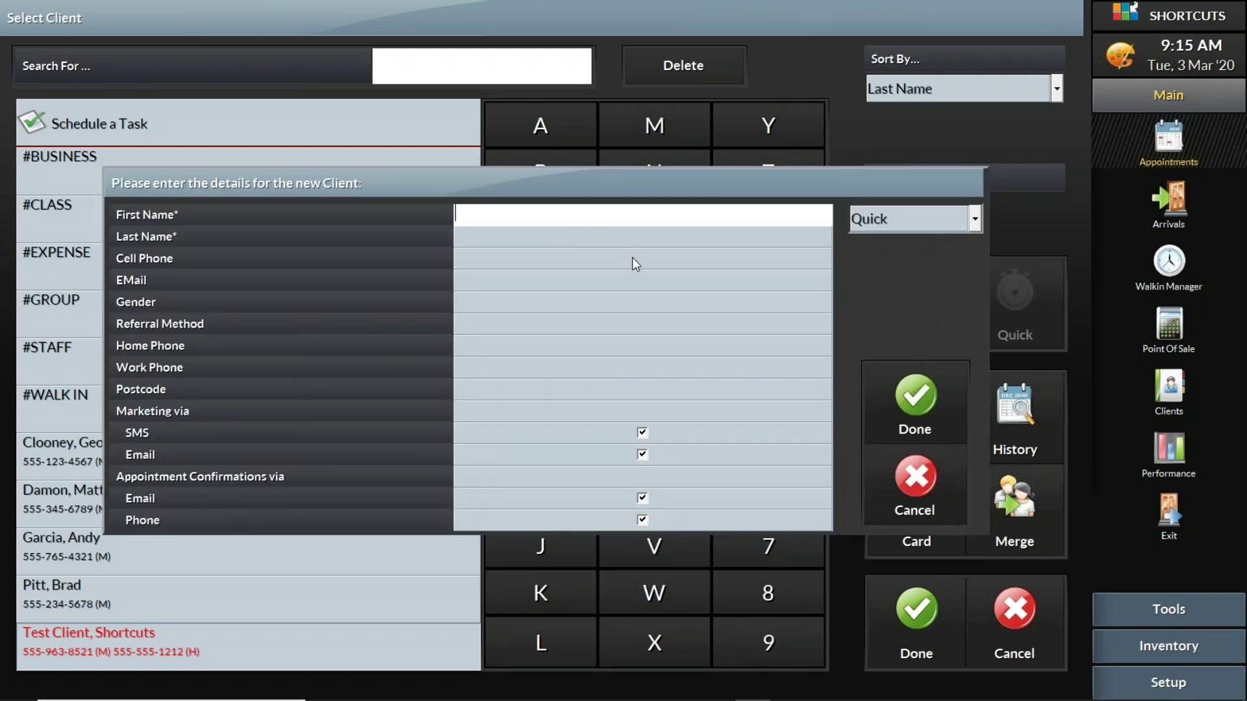
{"action": "type", "text": "Sammy"}
{"action": "key", "text": "Tab"}
{"action": "type", "text": "Shortcuts"}
{"action": "key", "text": "Tab"}
{"action": "type", "text": "5"}
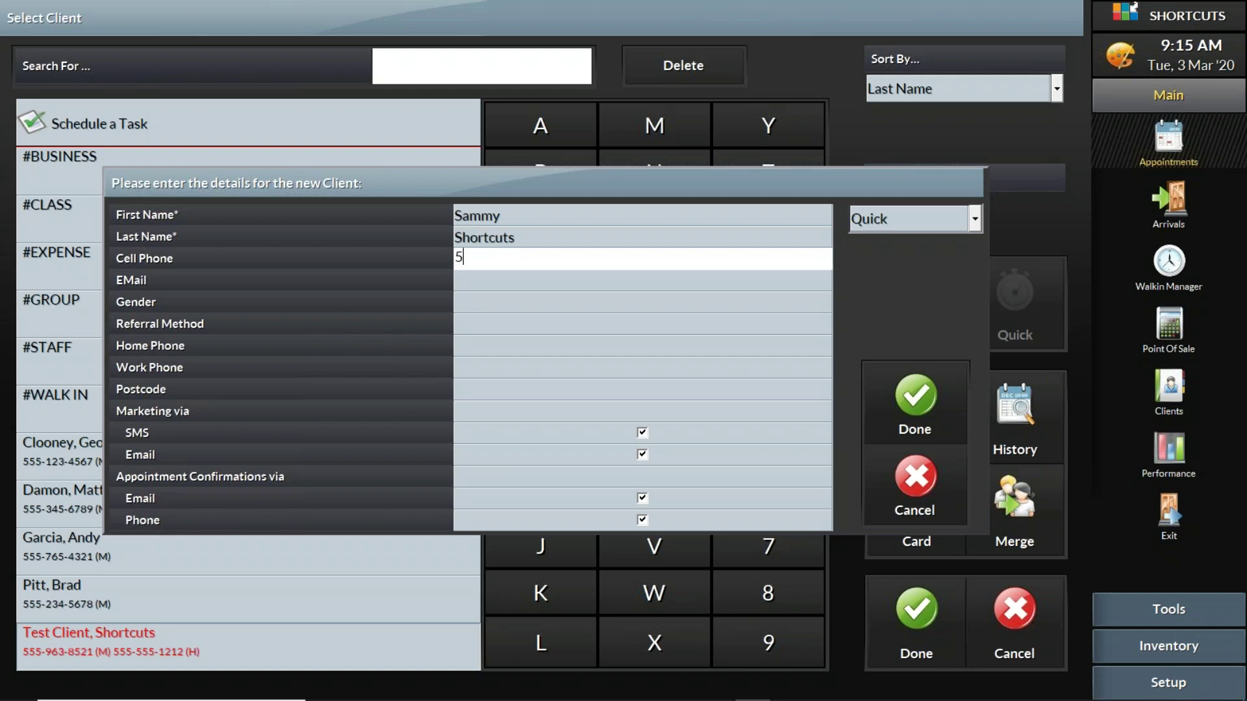
{"action": "type", "text": "556543232"}
{"action": "left_click", "coordinate": [658, 284]}
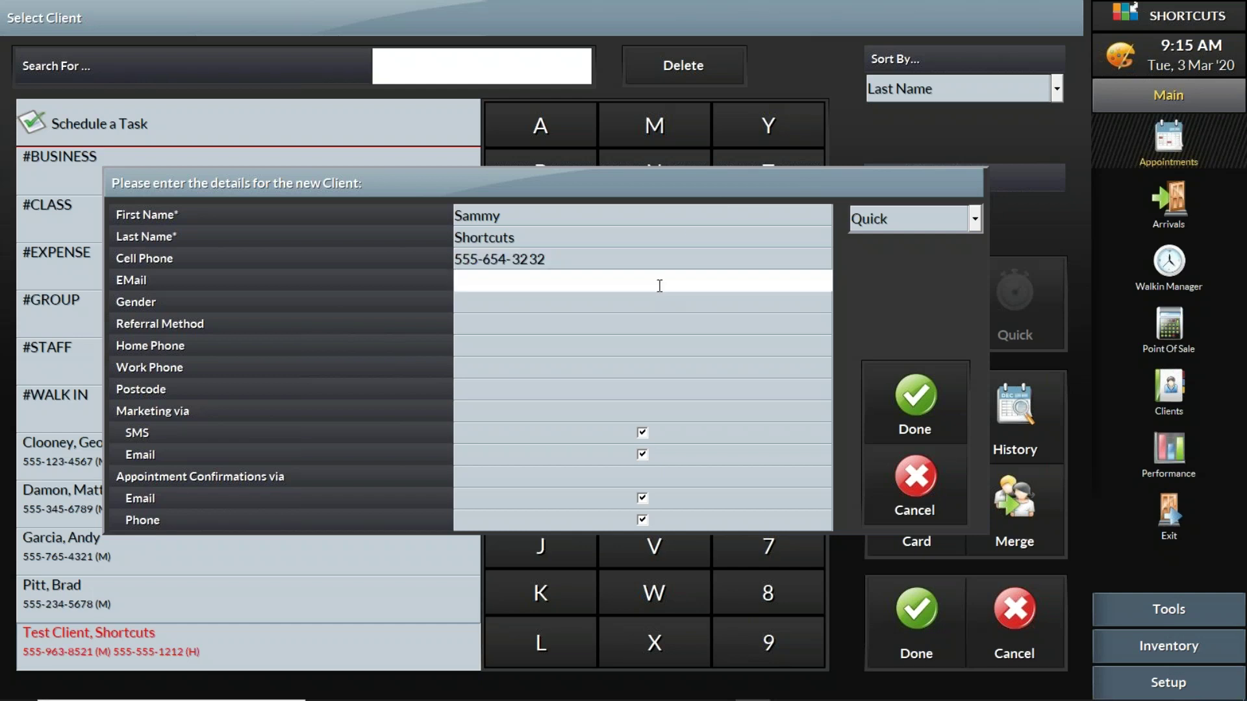
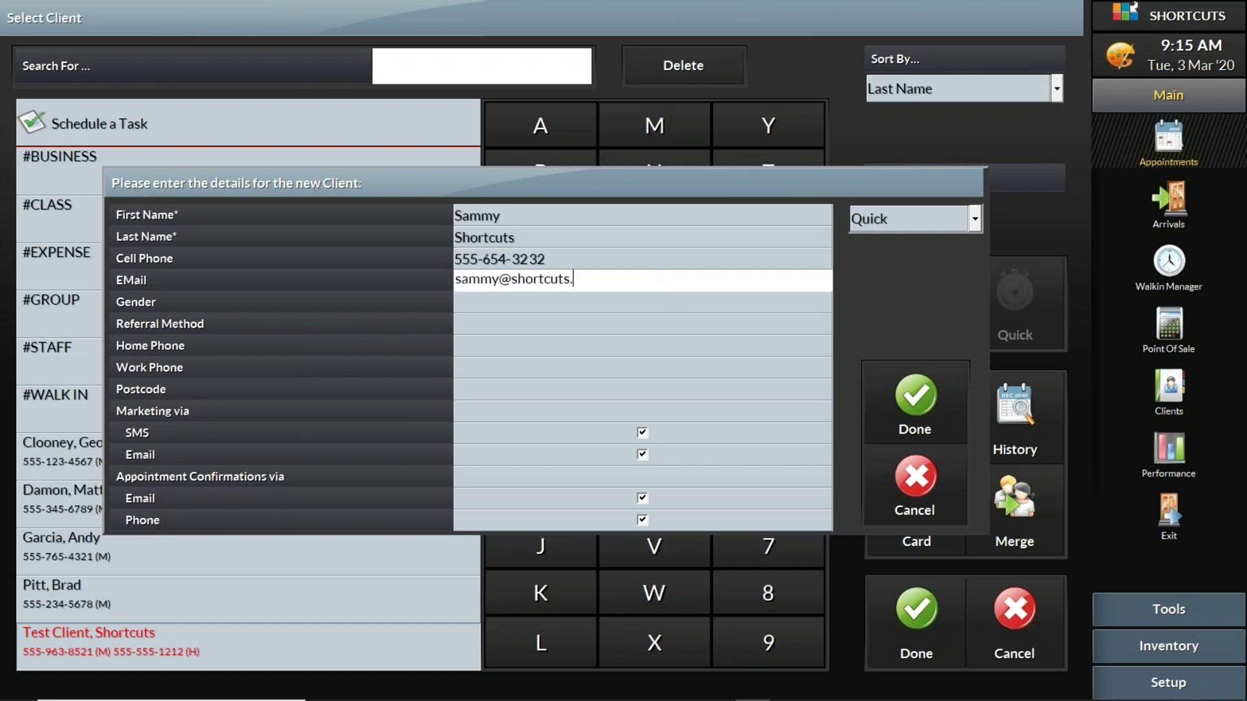
{"action": "left_click", "coordinate": [896, 395]}
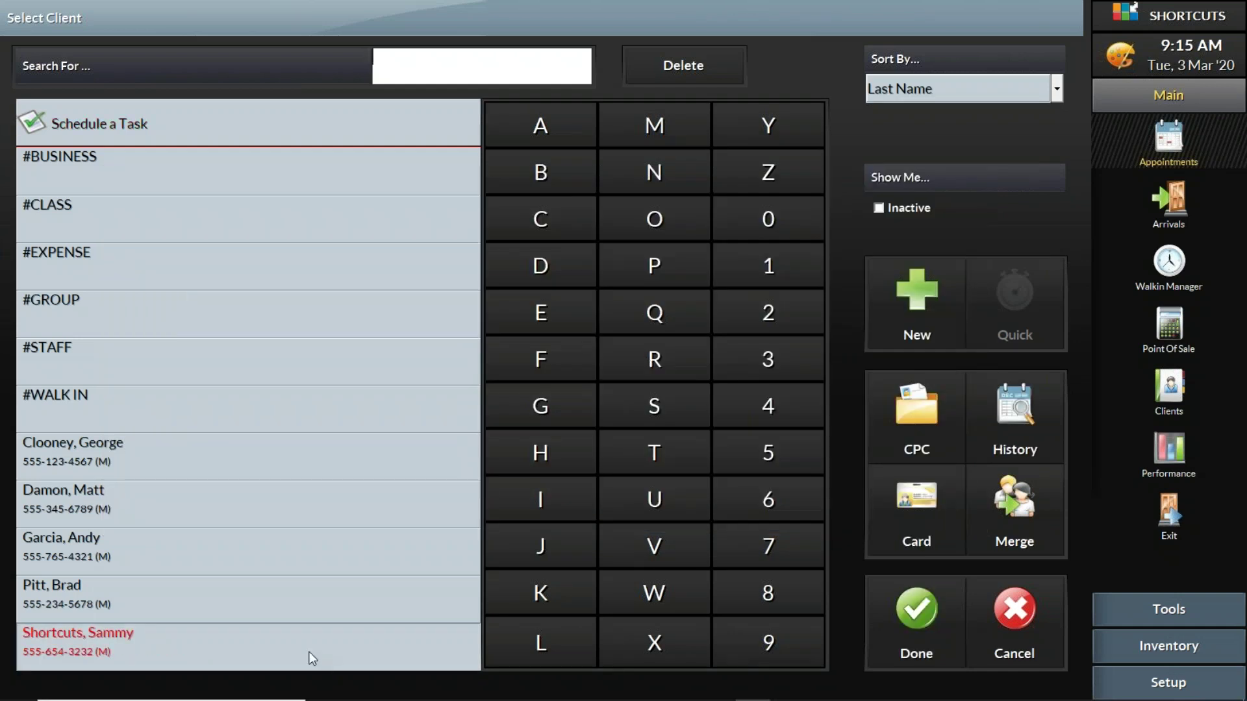
Step: Confirm the new client for the booking and tag it NEW (New Client)
{"action": "left_click", "coordinate": [905, 614]}
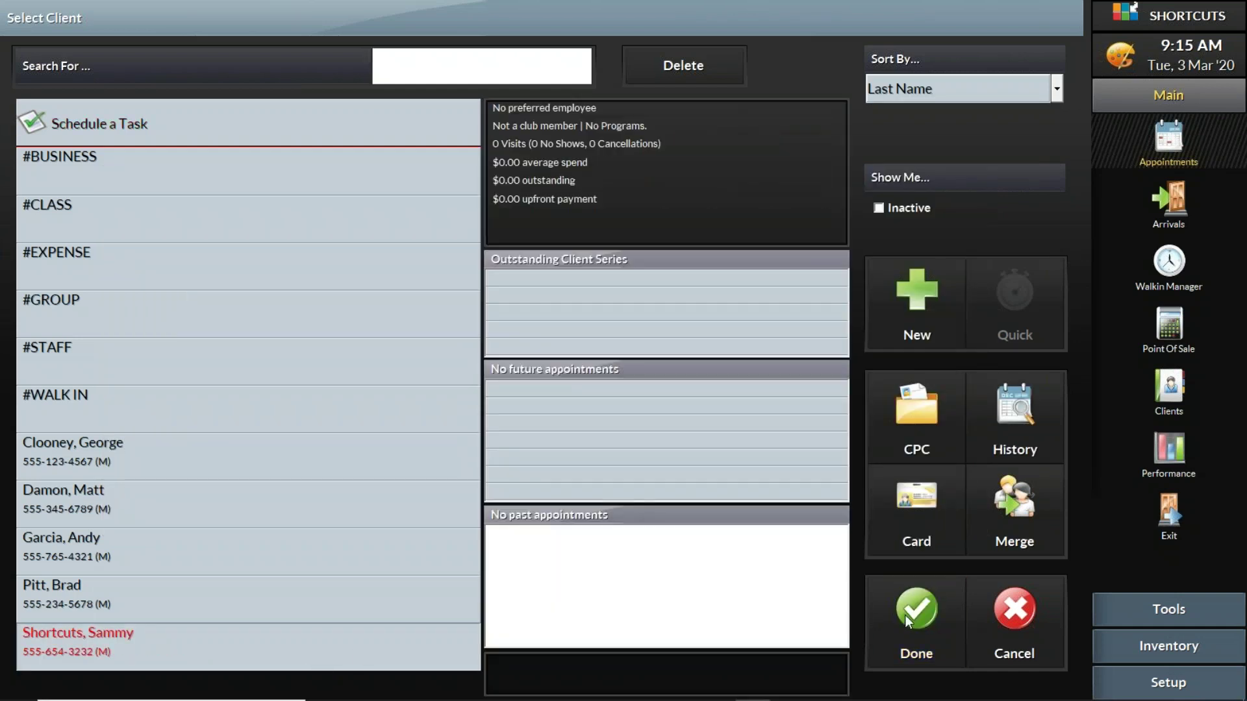
{"action": "left_click", "coordinate": [527, 234]}
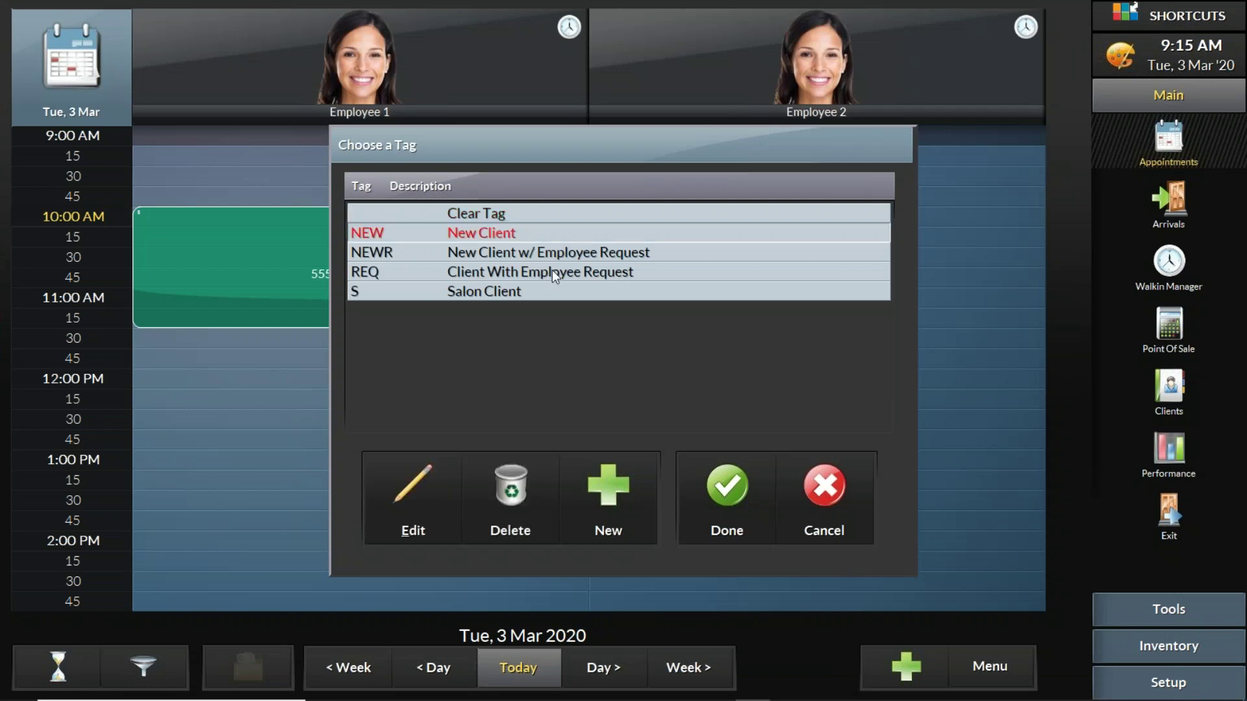
{"action": "left_click", "coordinate": [727, 496]}
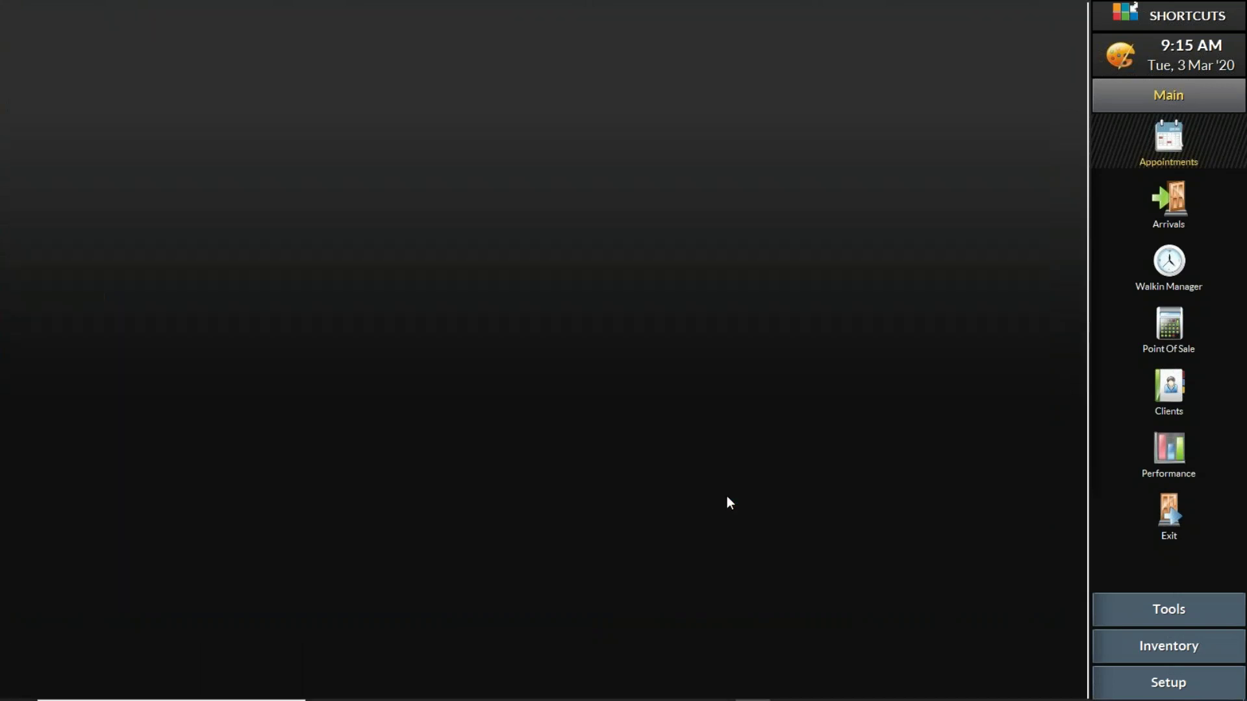
Step: Add the 2 Hours Tattoo service to the new client's booking
{"action": "left_click", "coordinate": [168, 304]}
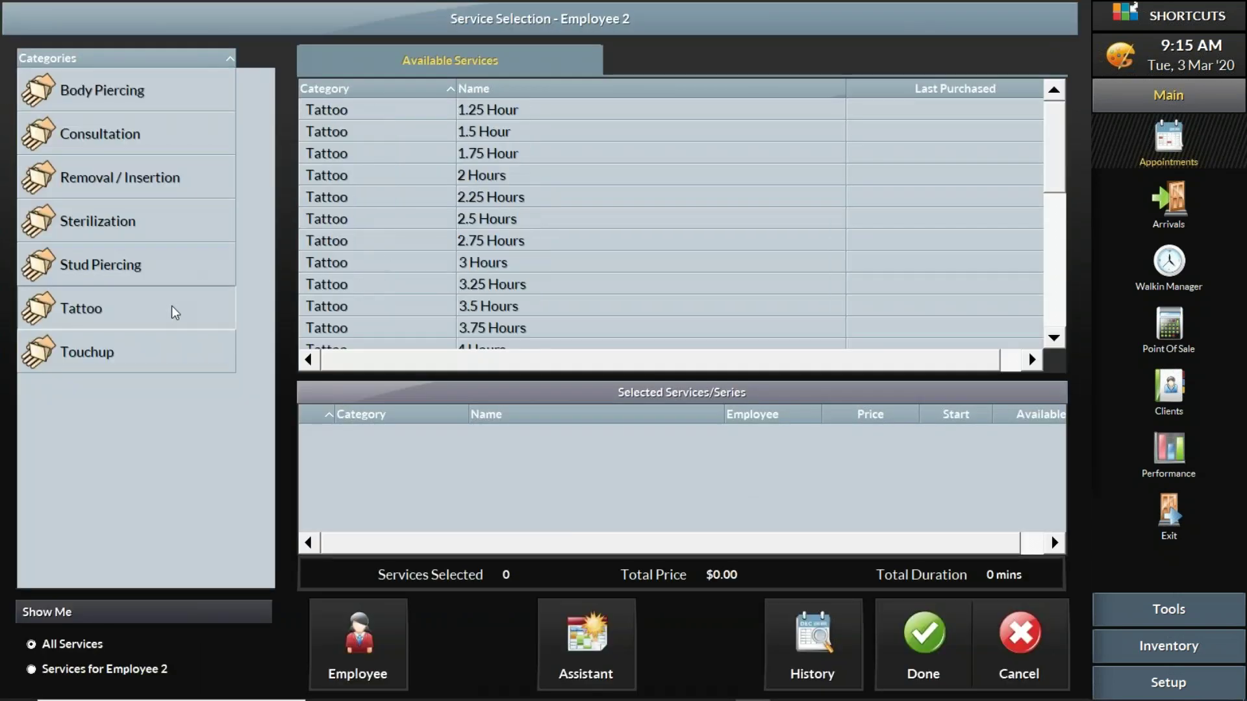
{"action": "left_click", "coordinate": [511, 174]}
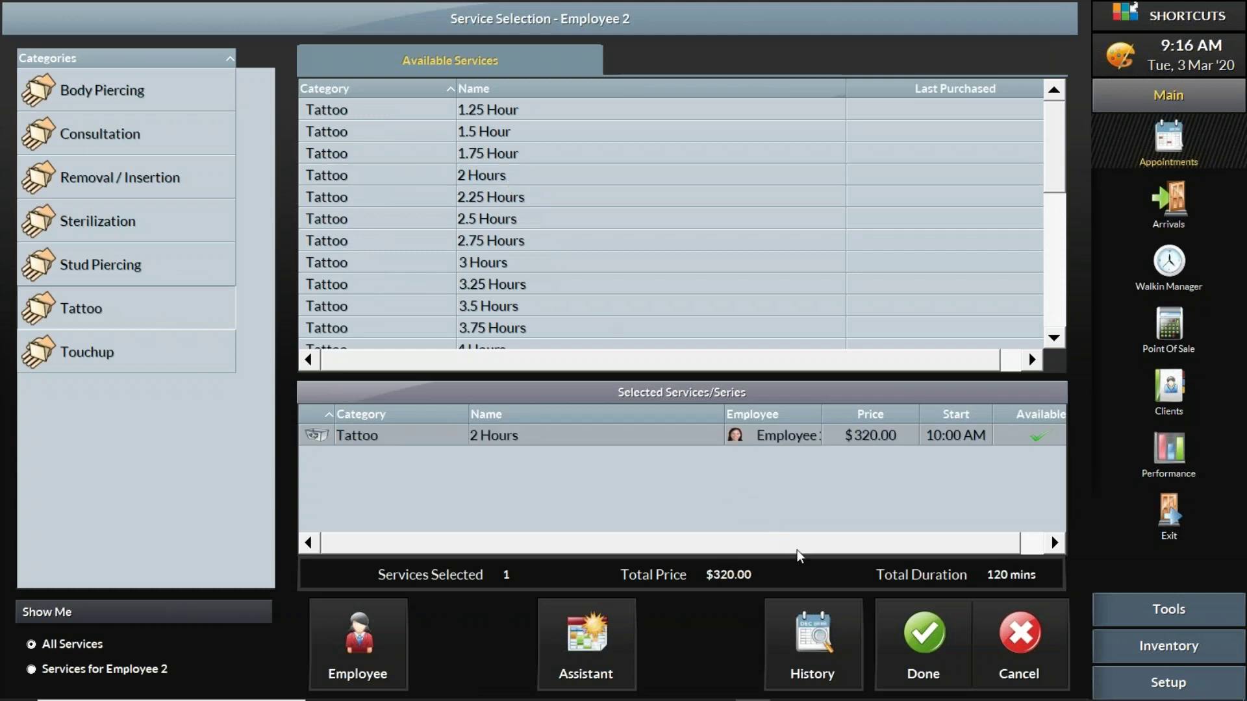
{"action": "left_click", "coordinate": [911, 626]}
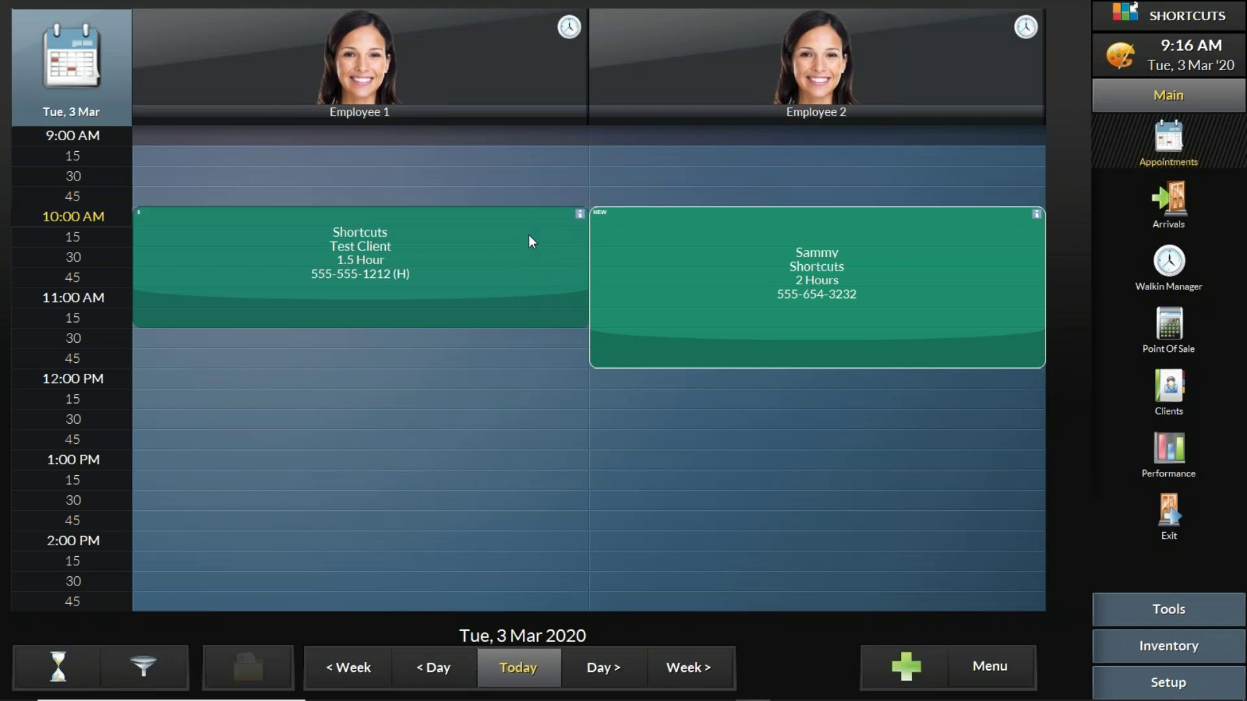
Step: Adjust both bookings' end times, then swap them between Employee 1 and Employee 2
{"action": "left_click_drag", "start_coordinate": [553, 318], "coordinate": [563, 291]}
{"action": "left_click_drag", "start_coordinate": [592, 366], "coordinate": [629, 330]}
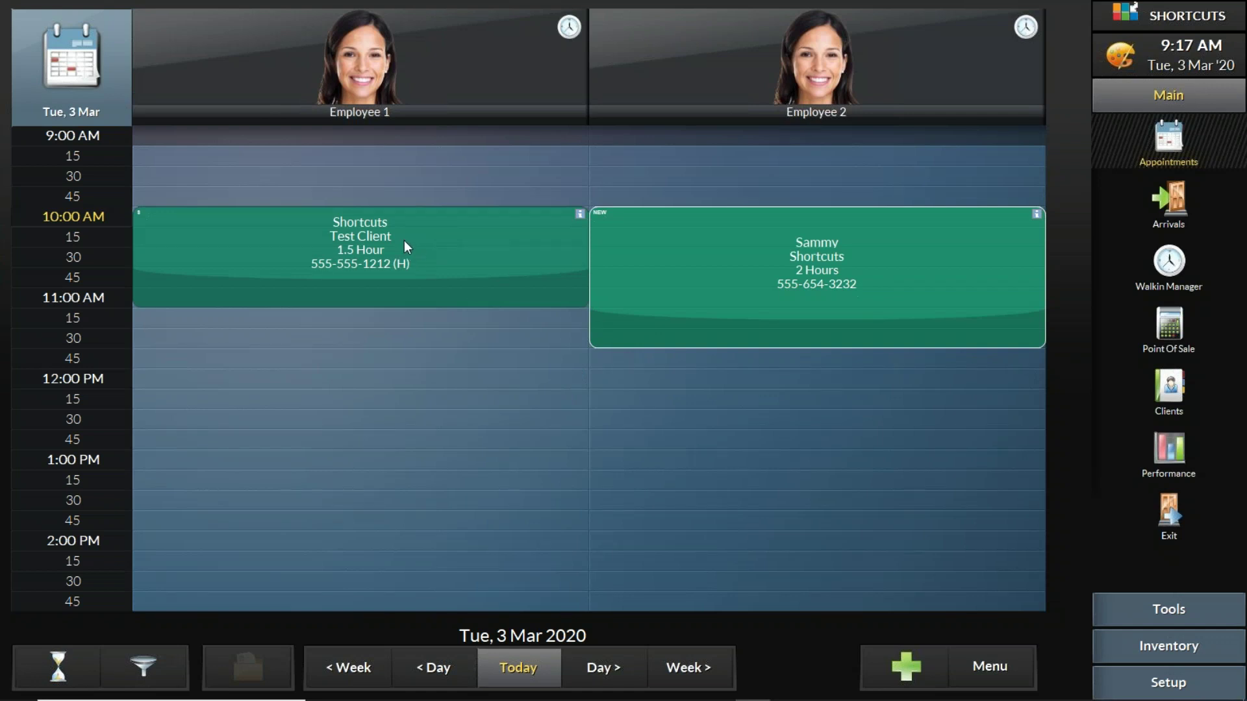
{"action": "left_click_drag", "start_coordinate": [271, 227], "coordinate": [714, 398]}
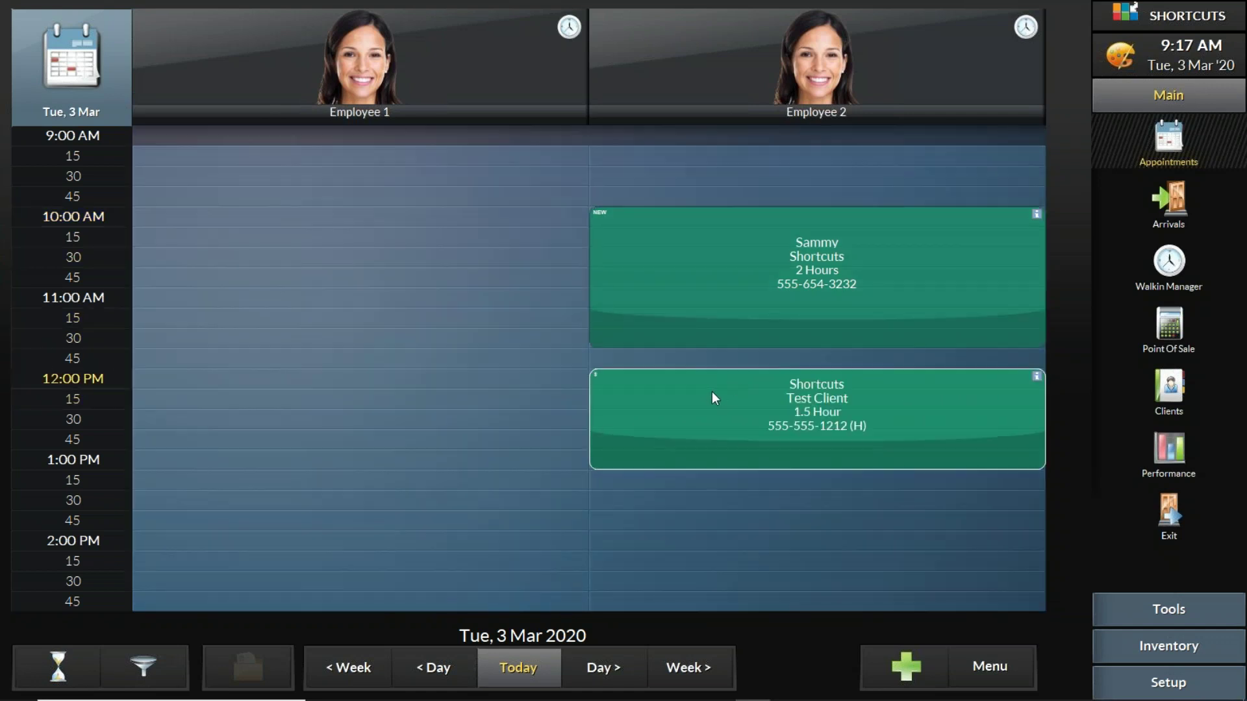
{"action": "left_click_drag", "start_coordinate": [704, 256], "coordinate": [244, 238]}
Step: Reposition the test client's Employee 2 booking so it starts at 10:00
{"action": "left_click_drag", "start_coordinate": [634, 392], "coordinate": [622, 287]}
{"action": "left_click_drag", "start_coordinate": [552, 343], "coordinate": [543, 384]}
{"action": "mouse_move", "coordinate": [628, 336]}
{"action": "left_mouse_down"}
{"action": "mouse_move", "coordinate": [634, 431]}
{"action": "mouse_move", "coordinate": [641, 340]}
{"action": "mouse_move", "coordinate": [646, 352]}
{"action": "left_mouse_up"}
{"action": "left_click_drag", "start_coordinate": [645, 284], "coordinate": [643, 236]}
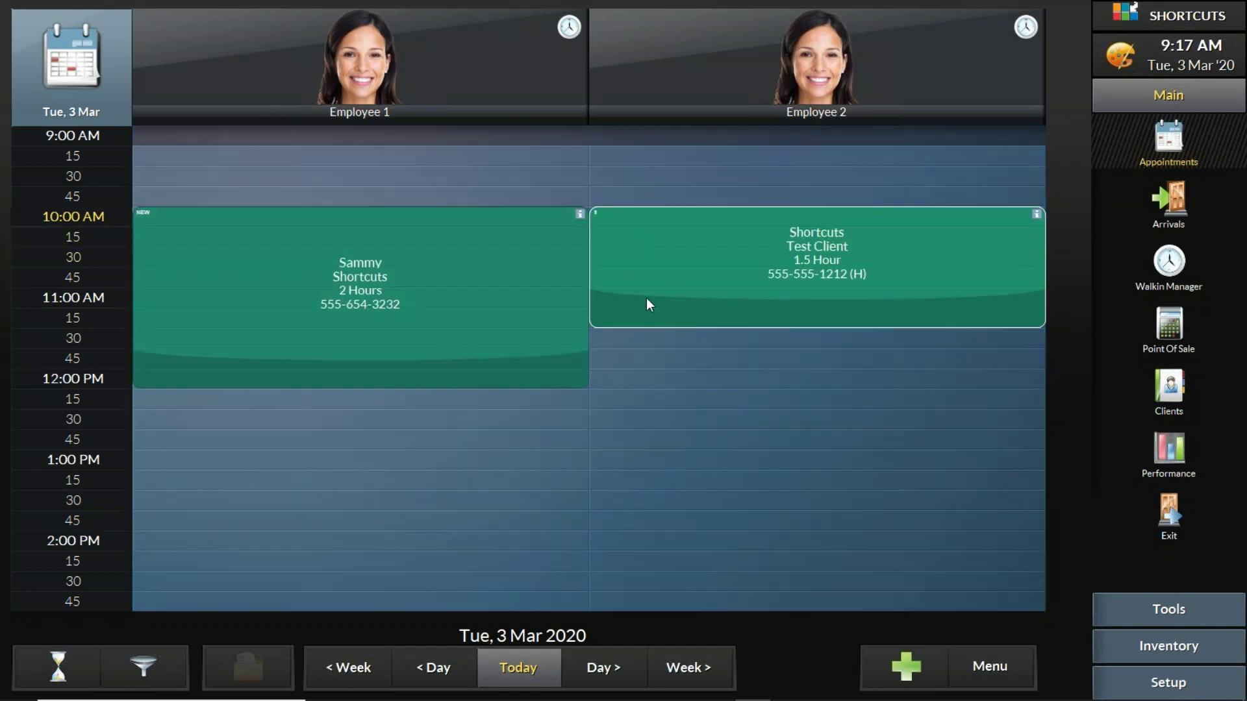
Step: Compare both appointments' details, then shorten the new client's booking to 10:00–10:15
{"action": "left_click", "coordinate": [520, 271]}
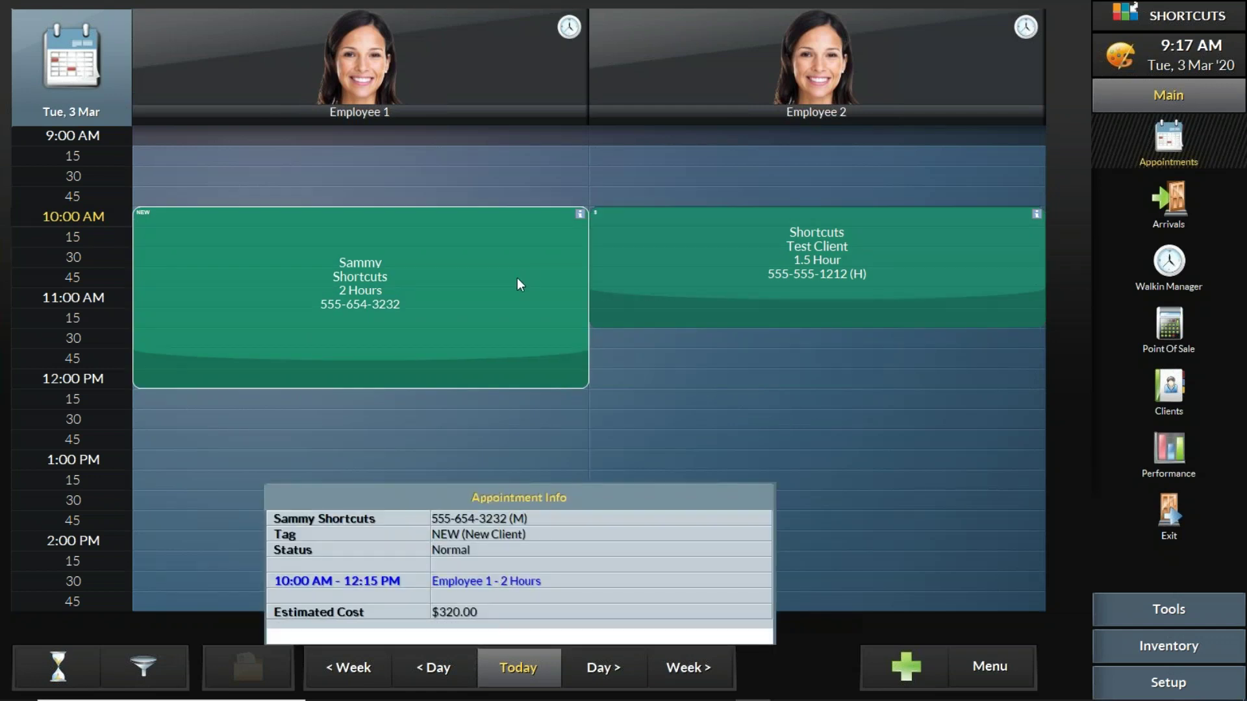
{"action": "left_click", "coordinate": [664, 264]}
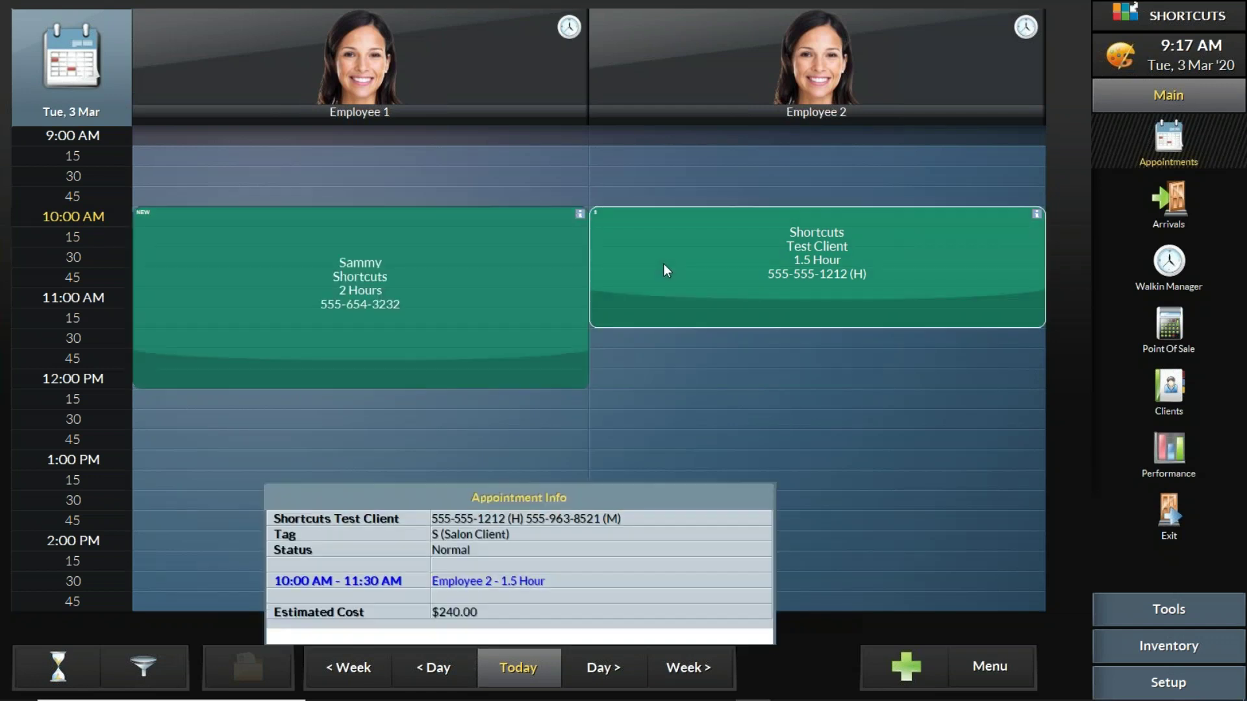
{"action": "left_click", "coordinate": [465, 259]}
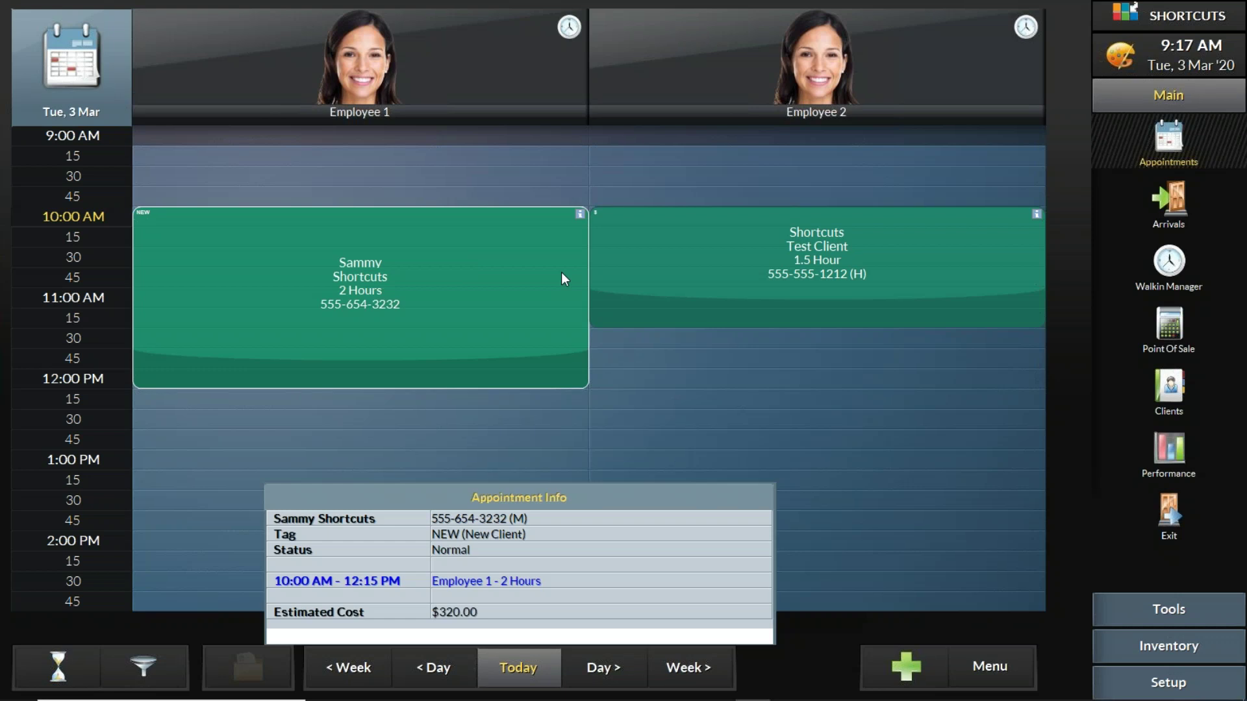
{"action": "left_click", "coordinate": [758, 248]}
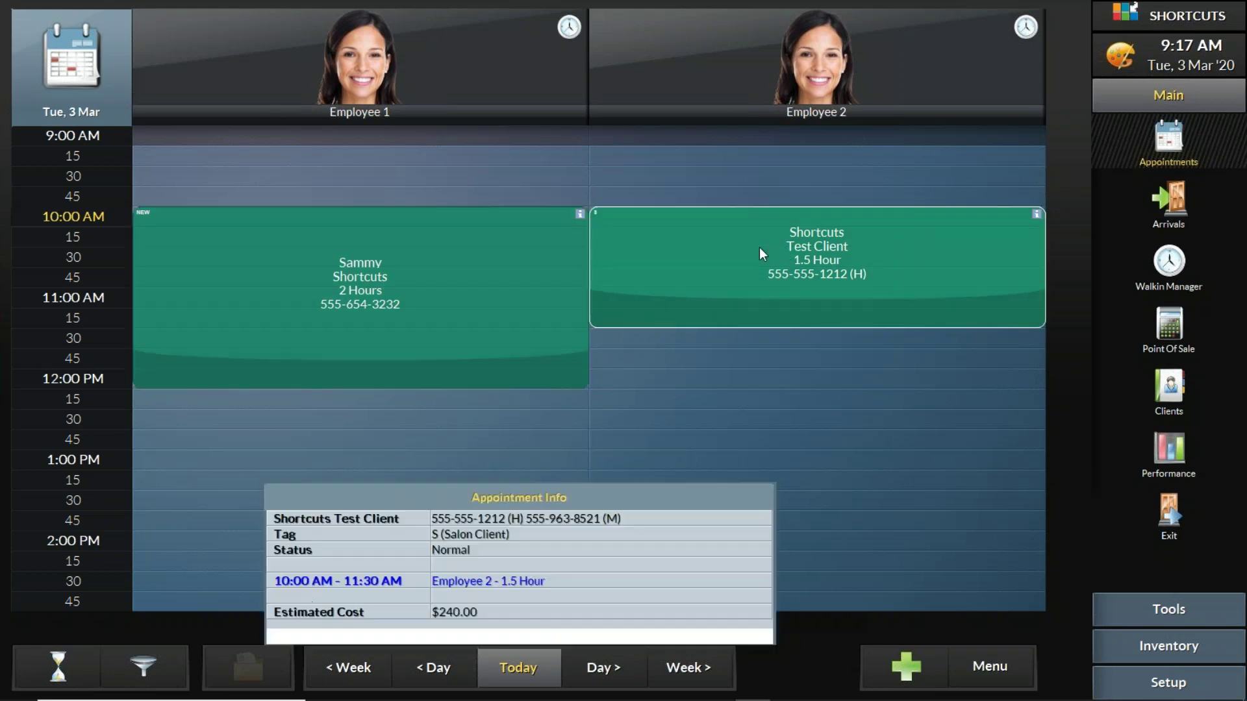
{"action": "left_click", "coordinate": [549, 257]}
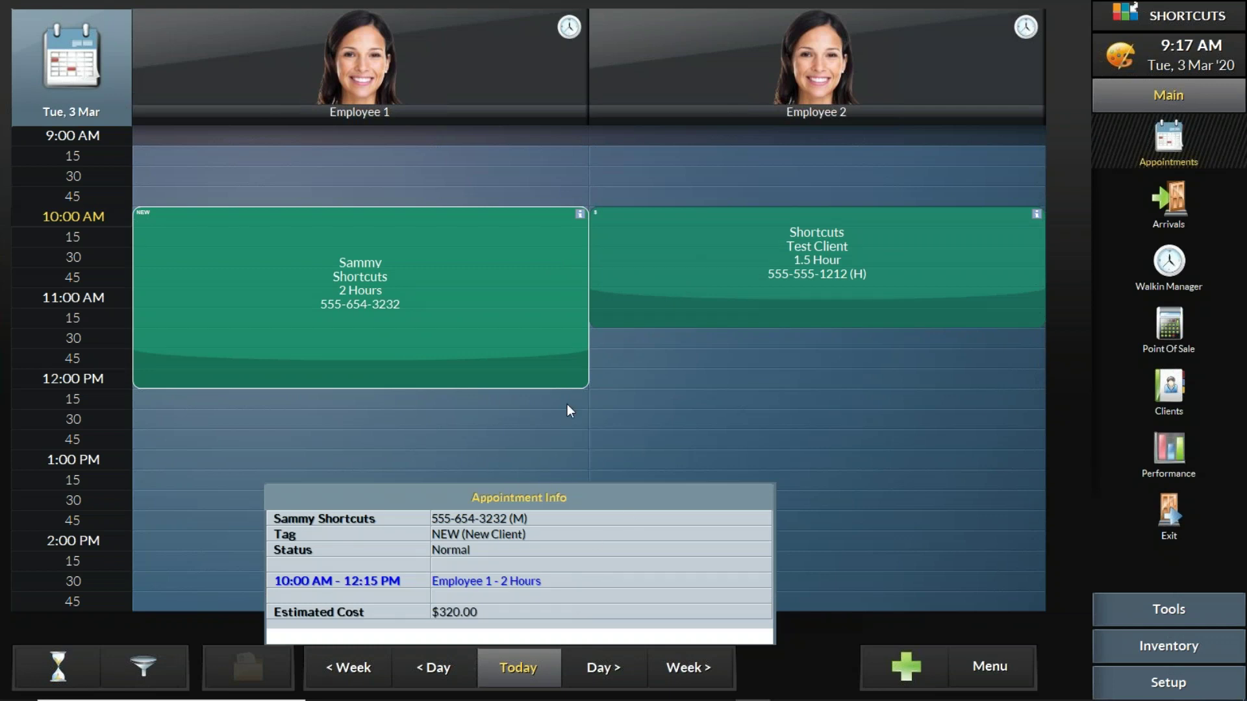
{"action": "left_click_drag", "start_coordinate": [569, 382], "coordinate": [580, 213]}
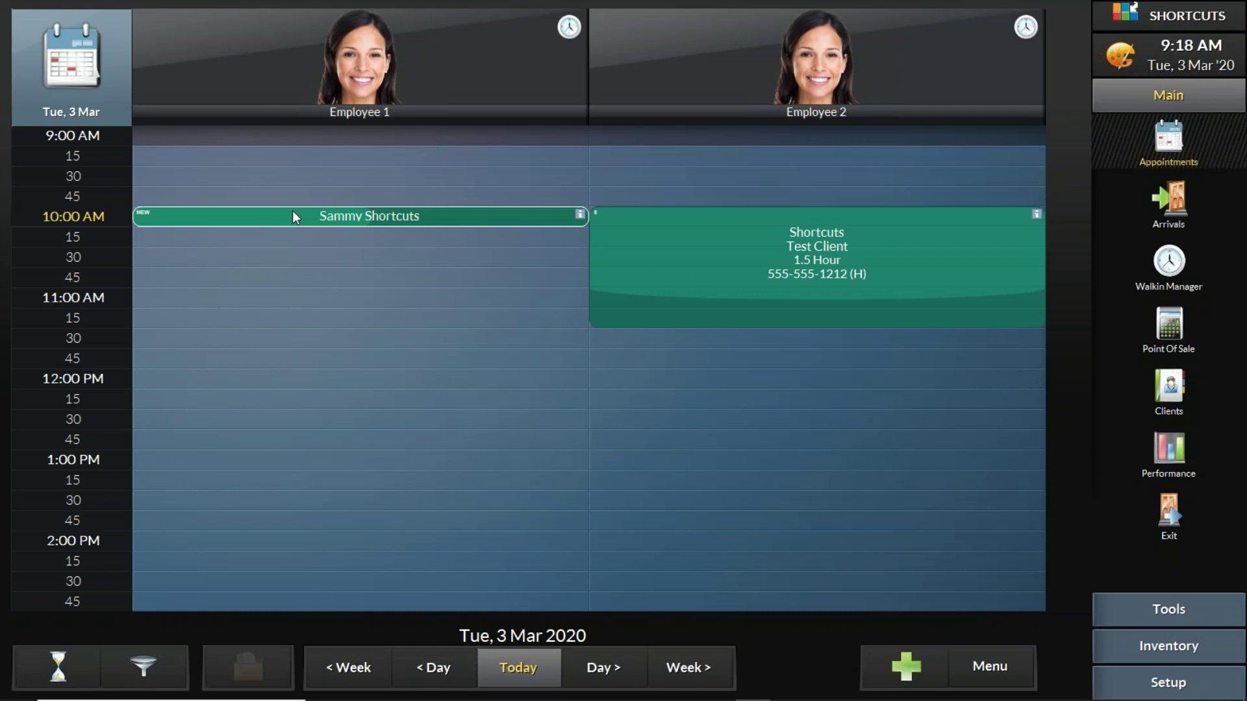
Step: Shorten the test client's booking to 10:15, then extend the new client's to 12:00 and the test client's back to 1.5 hours
{"action": "left_click_drag", "start_coordinate": [702, 312], "coordinate": [700, 216]}
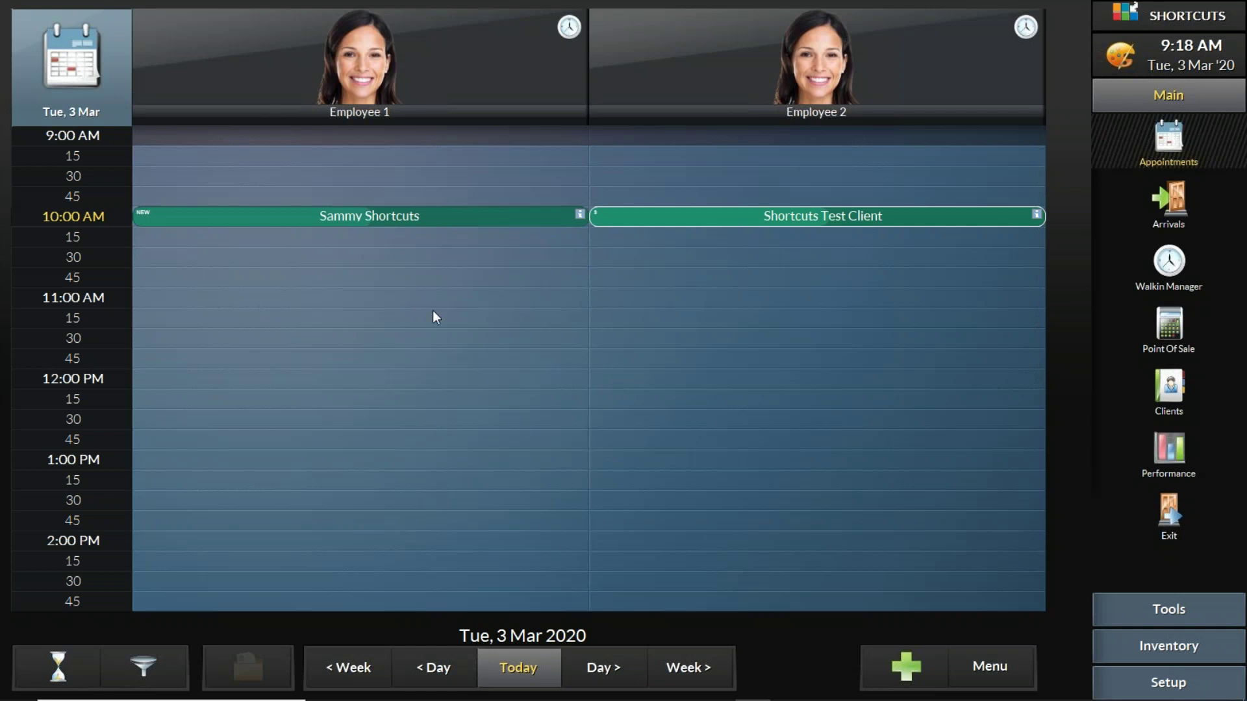
{"action": "left_click", "coordinate": [457, 217]}
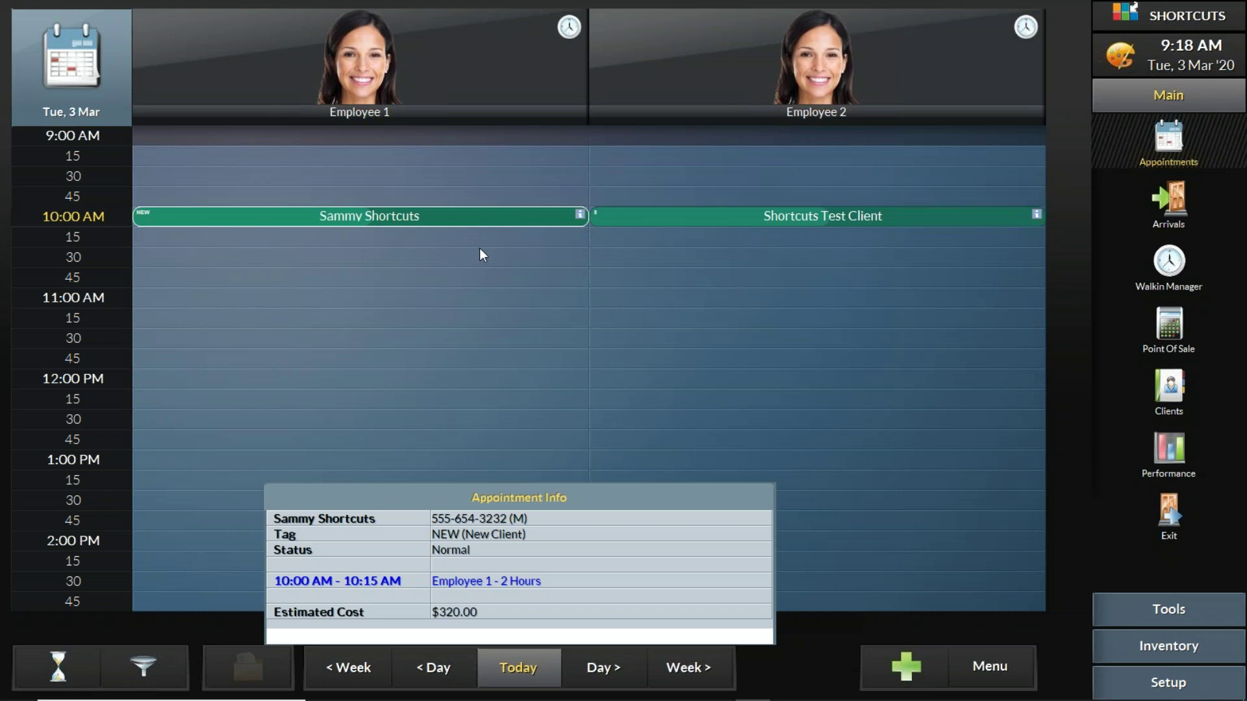
{"action": "left_click_drag", "start_coordinate": [506, 224], "coordinate": [509, 368]}
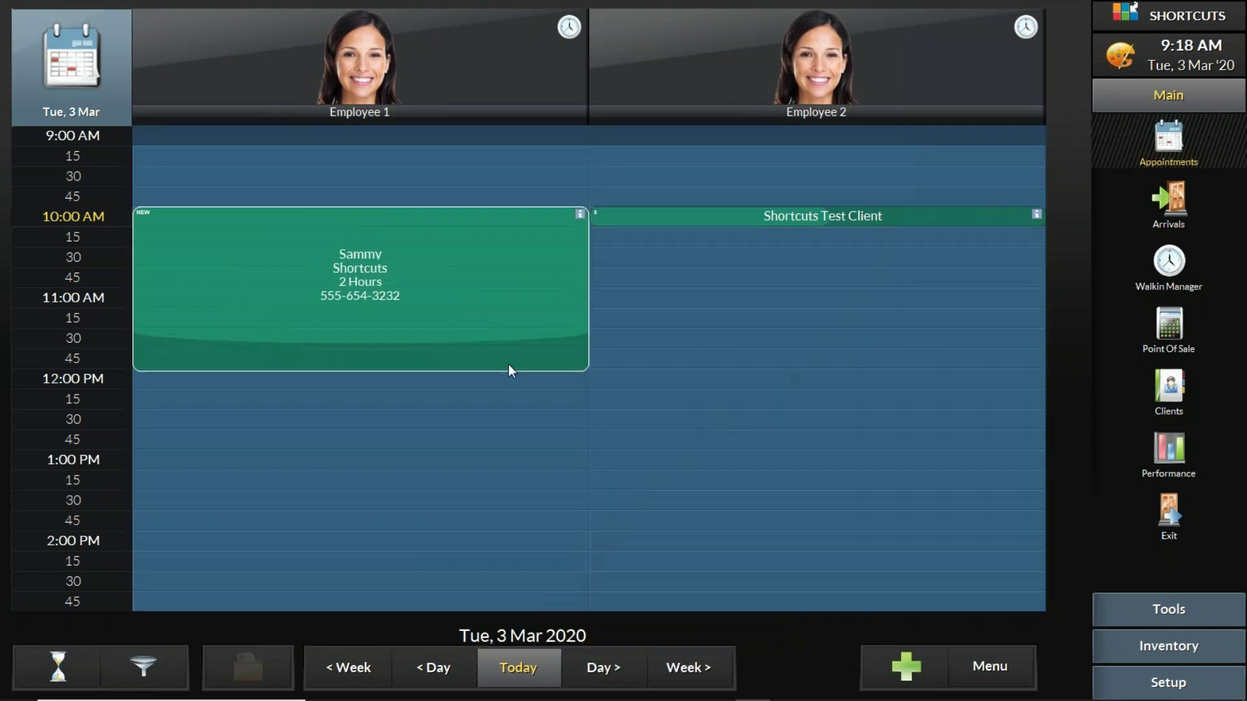
{"action": "left_click_drag", "start_coordinate": [939, 226], "coordinate": [908, 324]}
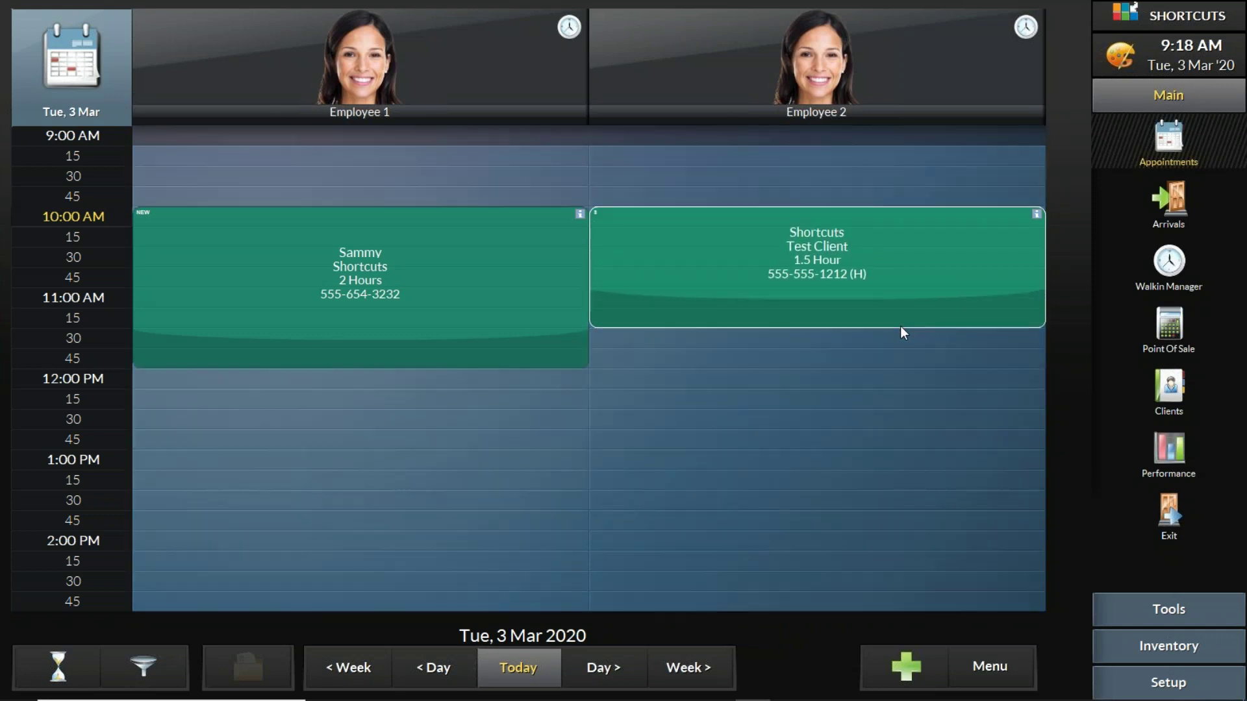
Step: Start a booking in Employee 2's 12:45 slot, then cancel the client selection
{"action": "mouse_move", "coordinate": [583, 298]}
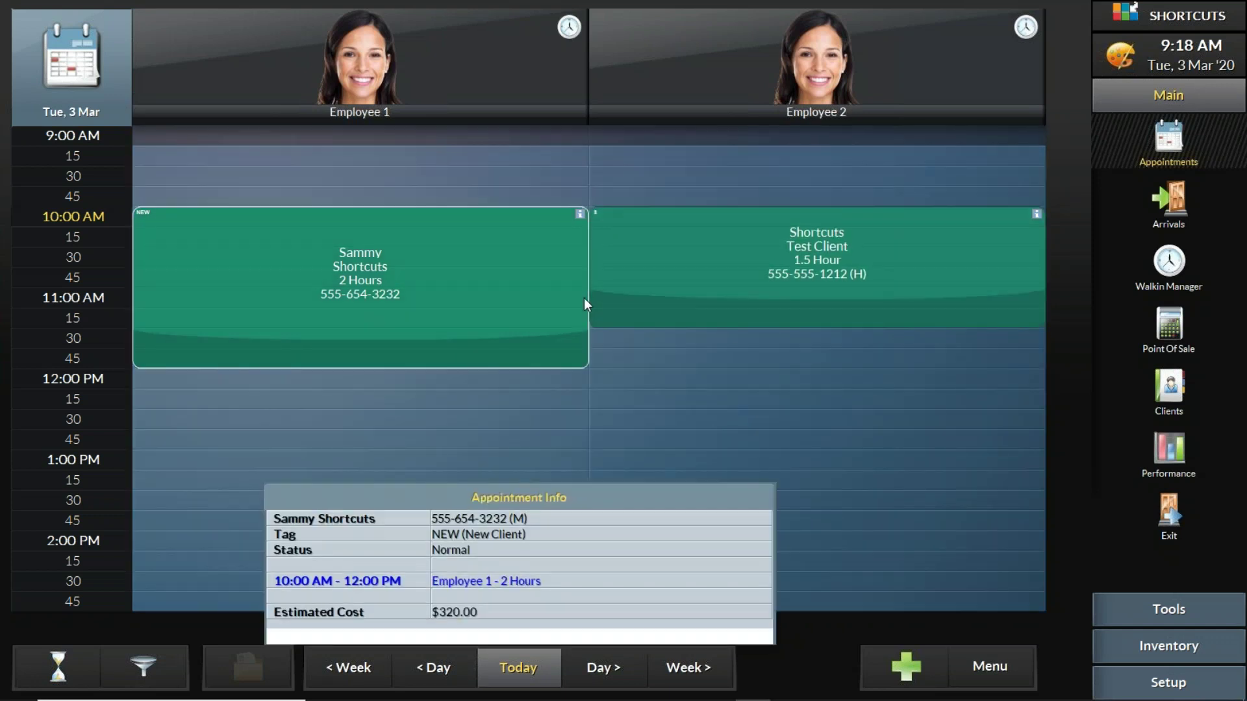
{"action": "mouse_move", "coordinate": [749, 286]}
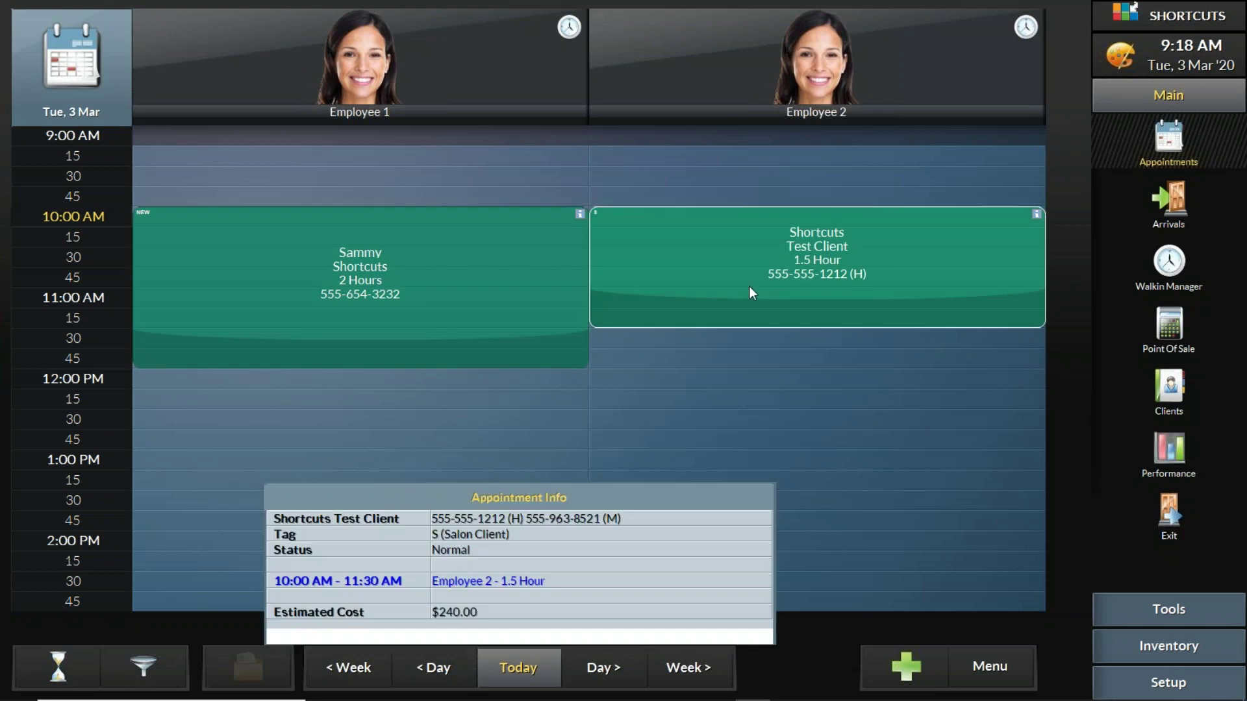
{"action": "mouse_move", "coordinate": [544, 252]}
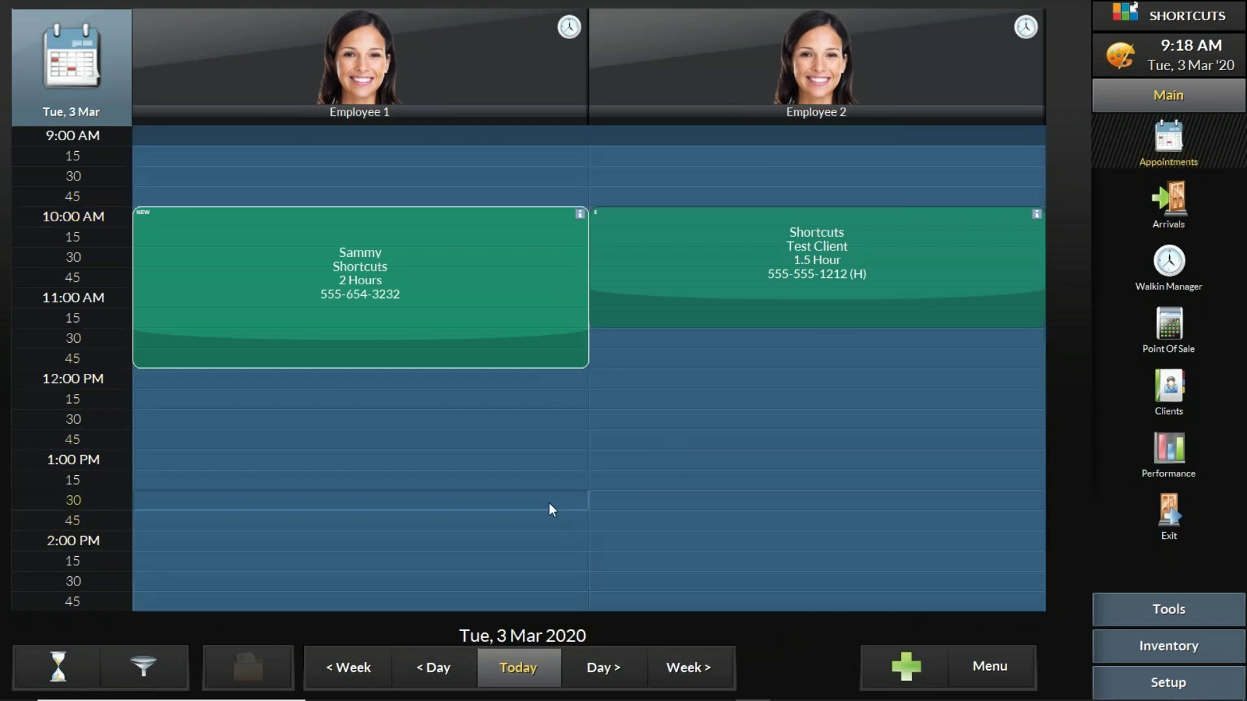
{"action": "left_click", "coordinate": [673, 436]}
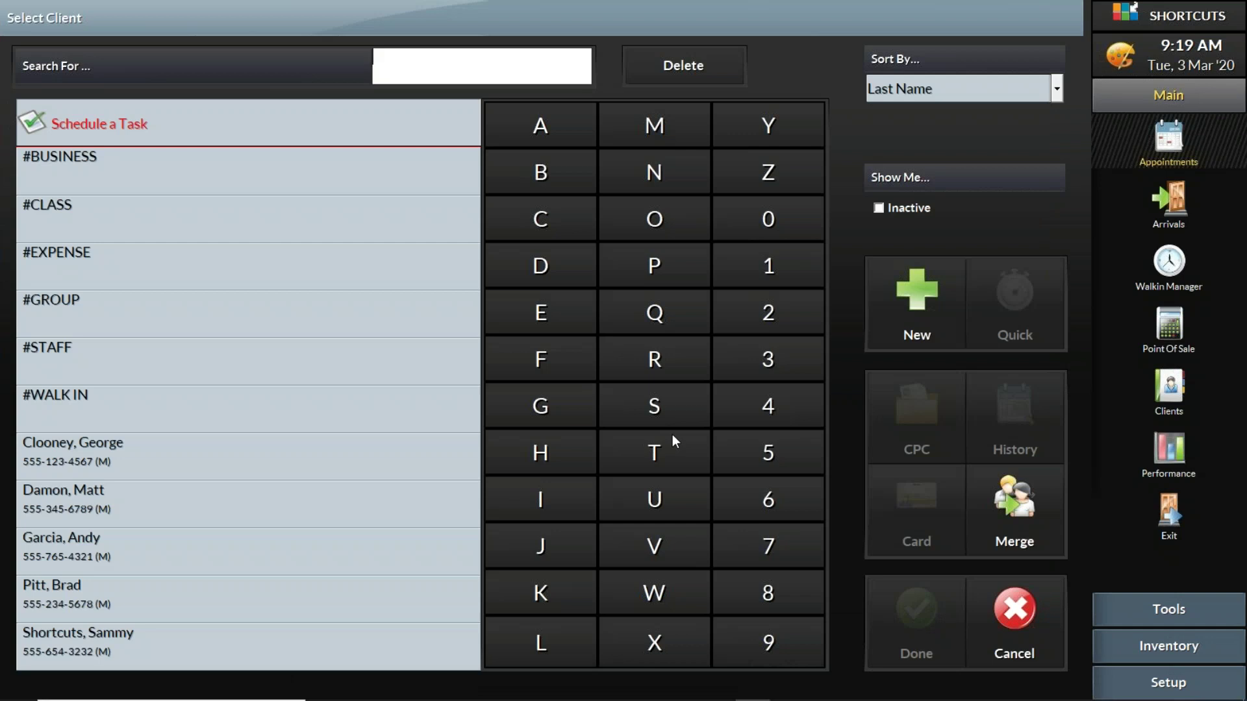
{"action": "left_click", "coordinate": [1008, 614]}
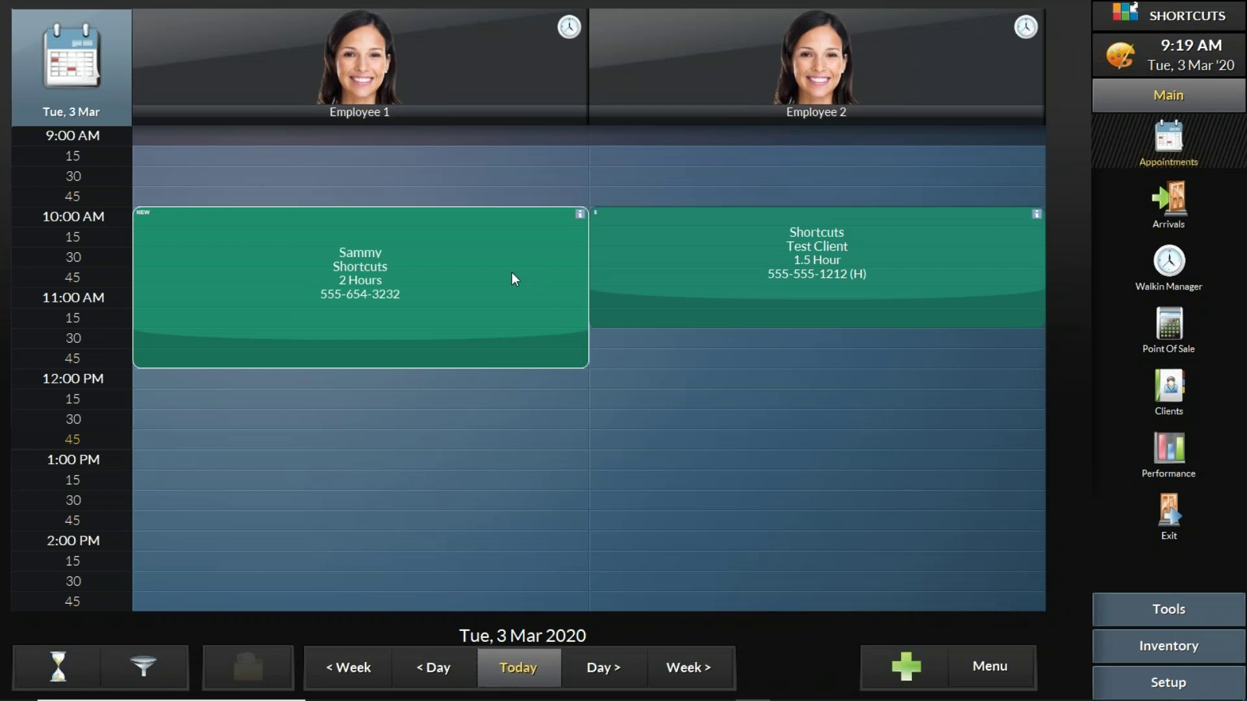
{"action": "mouse_move", "coordinate": [512, 279]}
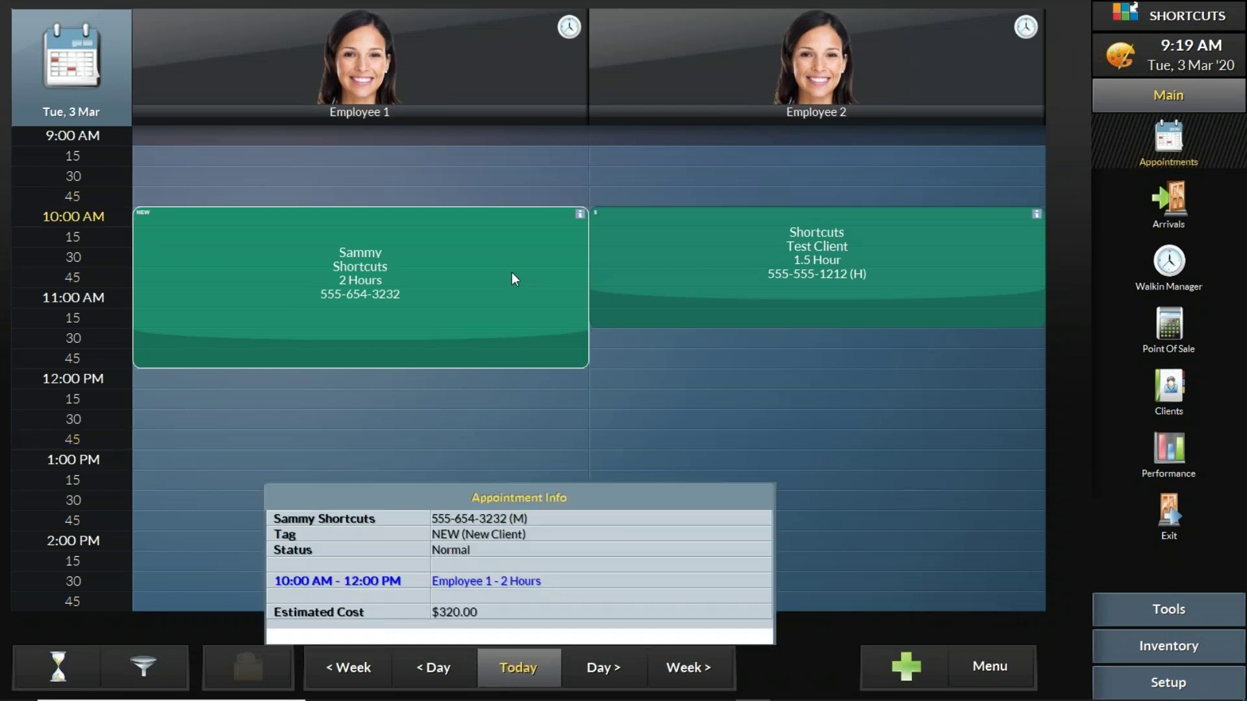
Step: Open the new client's appointment, view her History and client Card, then return to the appointment summary
{"action": "mouse_move", "coordinate": [642, 233]}
{"action": "left_click", "coordinate": [491, 247]}
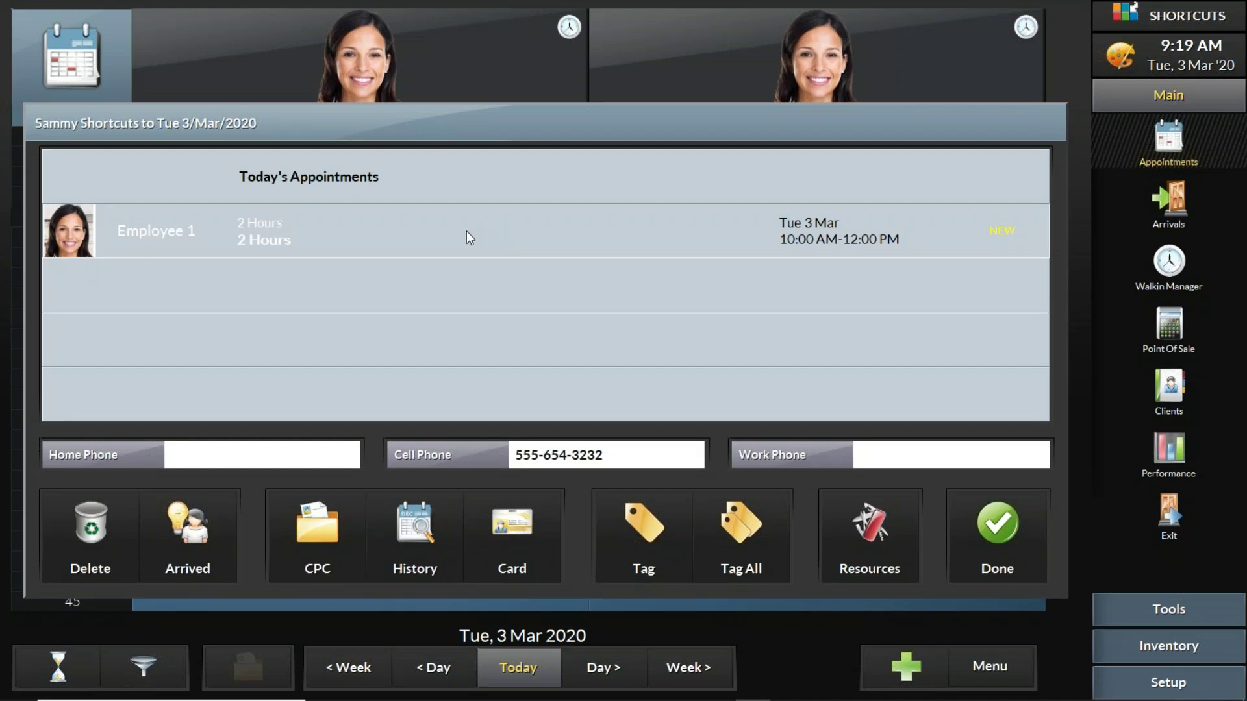
{"action": "left_click", "coordinate": [426, 516]}
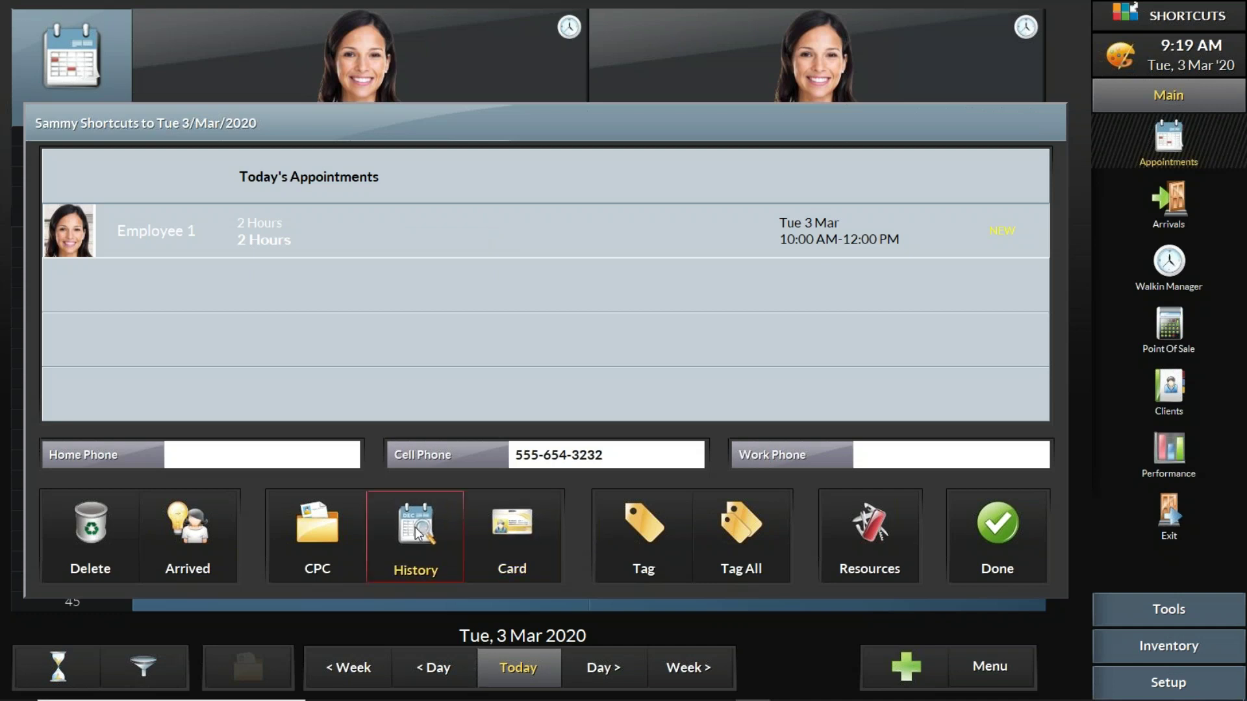
{"action": "left_click", "coordinate": [524, 528]}
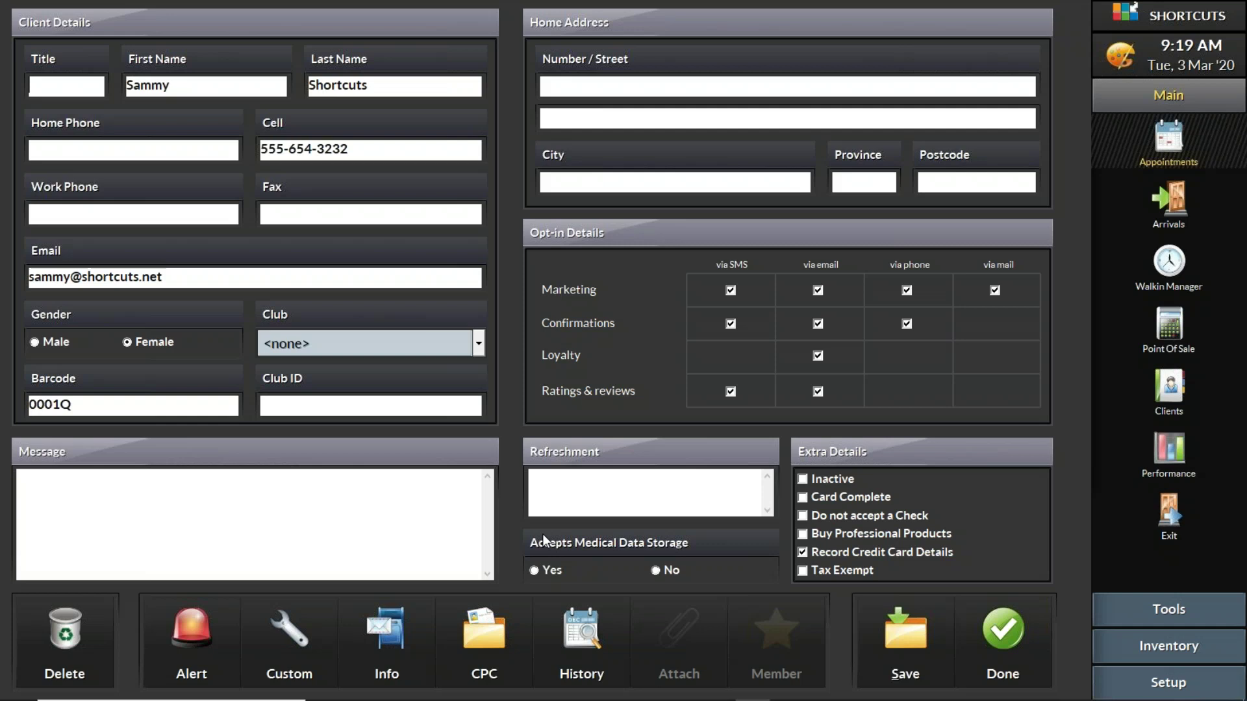
{"action": "left_click", "coordinate": [1005, 638]}
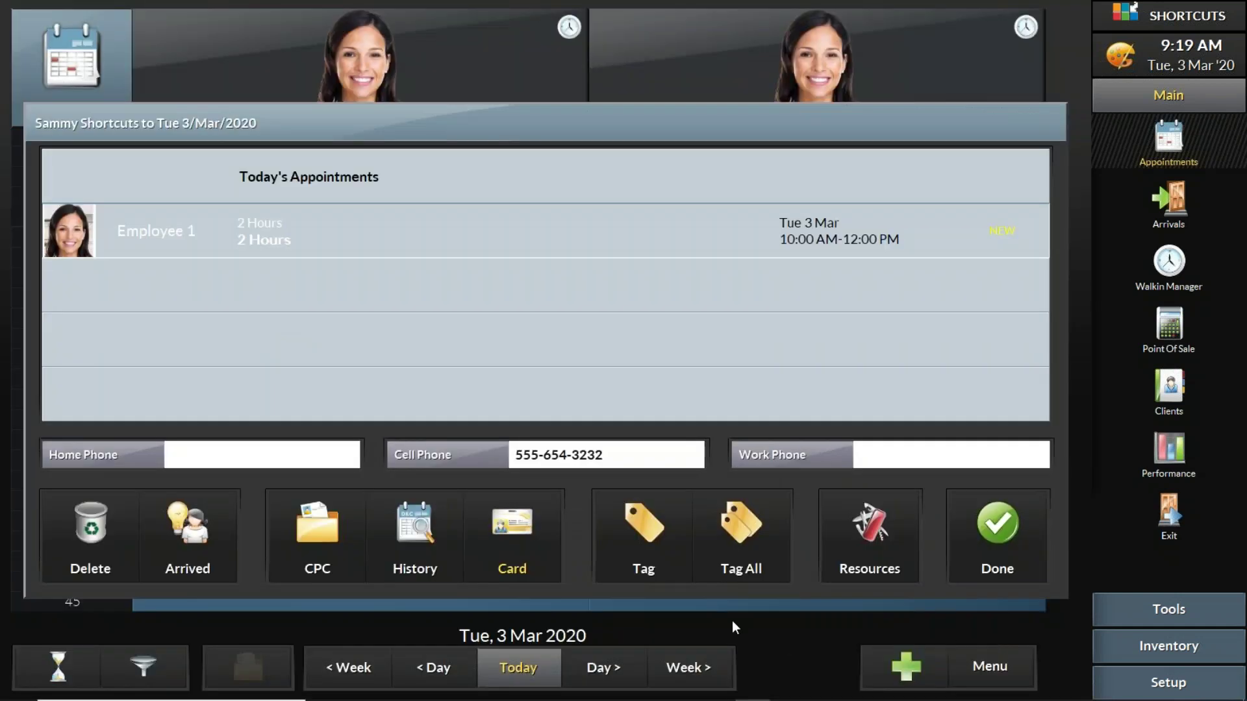
Step: On the new client's card, toggle email marketing and note that her two kids also get haircuts here
{"action": "left_click", "coordinate": [513, 530]}
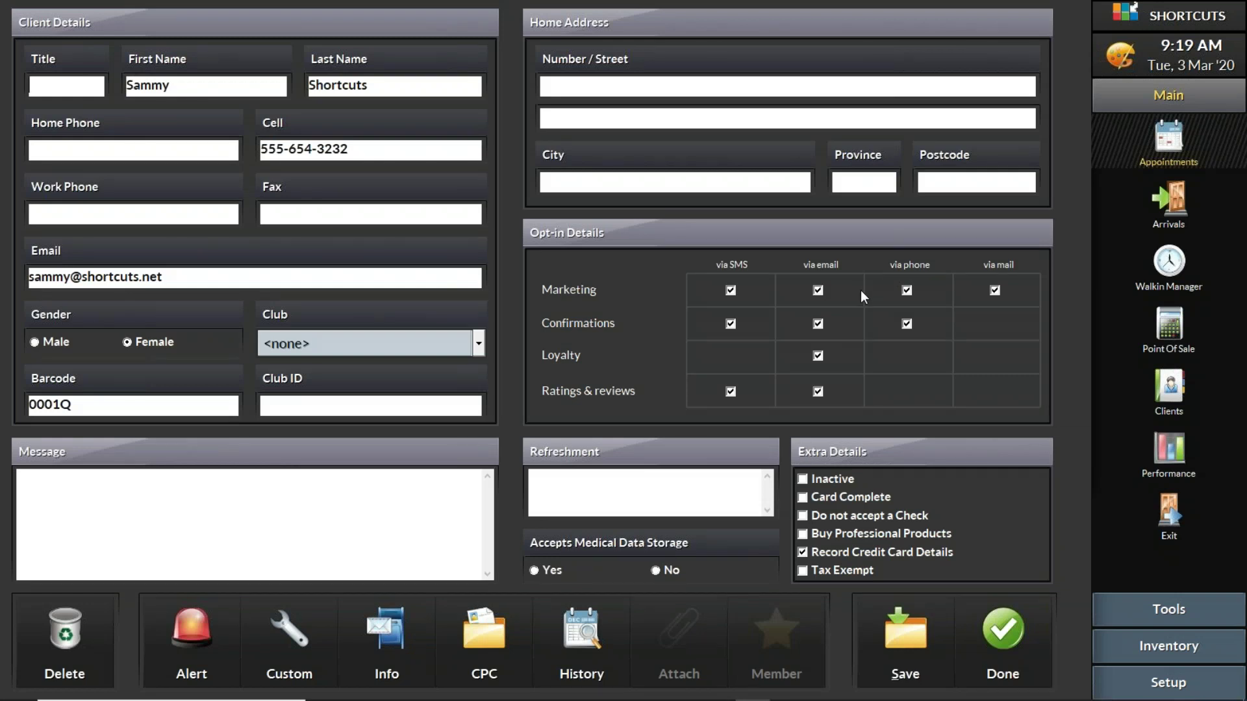
{"action": "left_click", "coordinate": [818, 291]}
{"action": "left_click", "coordinate": [340, 501]}
{"action": "type", "text": "has two kids that also get their hair cut here, Jaden and Sally"}
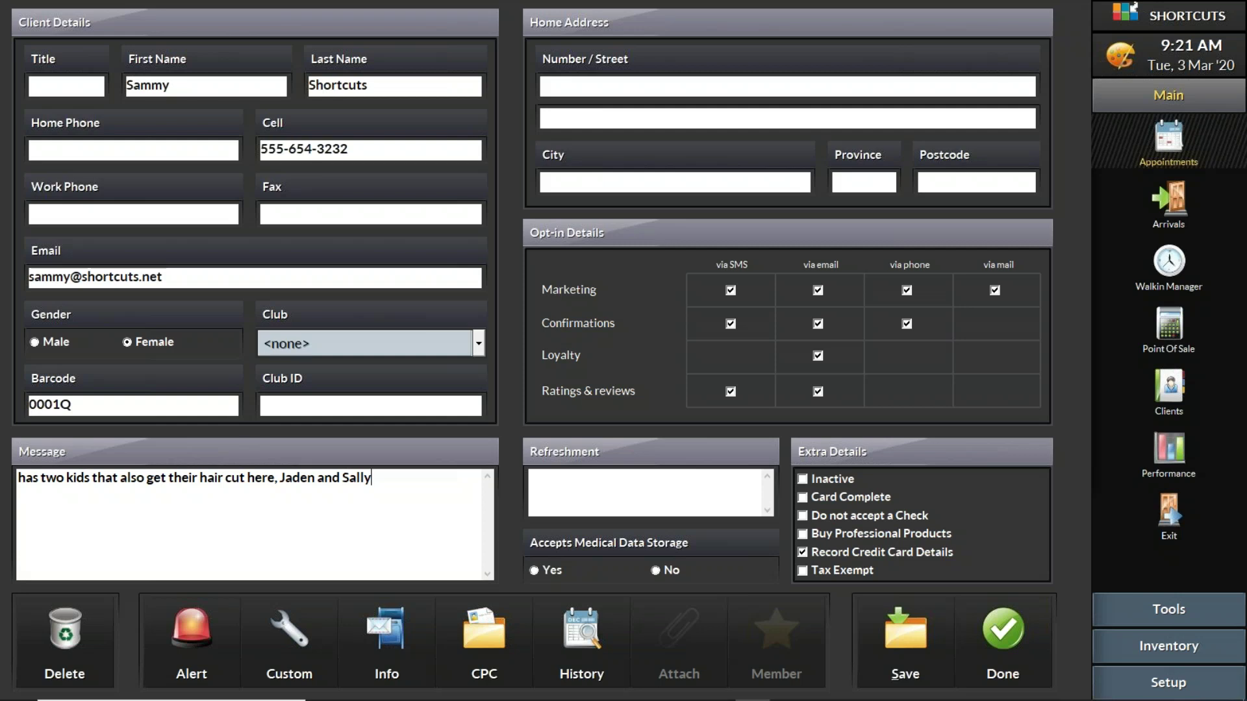
{"action": "left_click", "coordinate": [396, 620]}
Step: Set the new client's birthday to 8 March in her extra information
{"action": "left_click", "coordinate": [399, 629]}
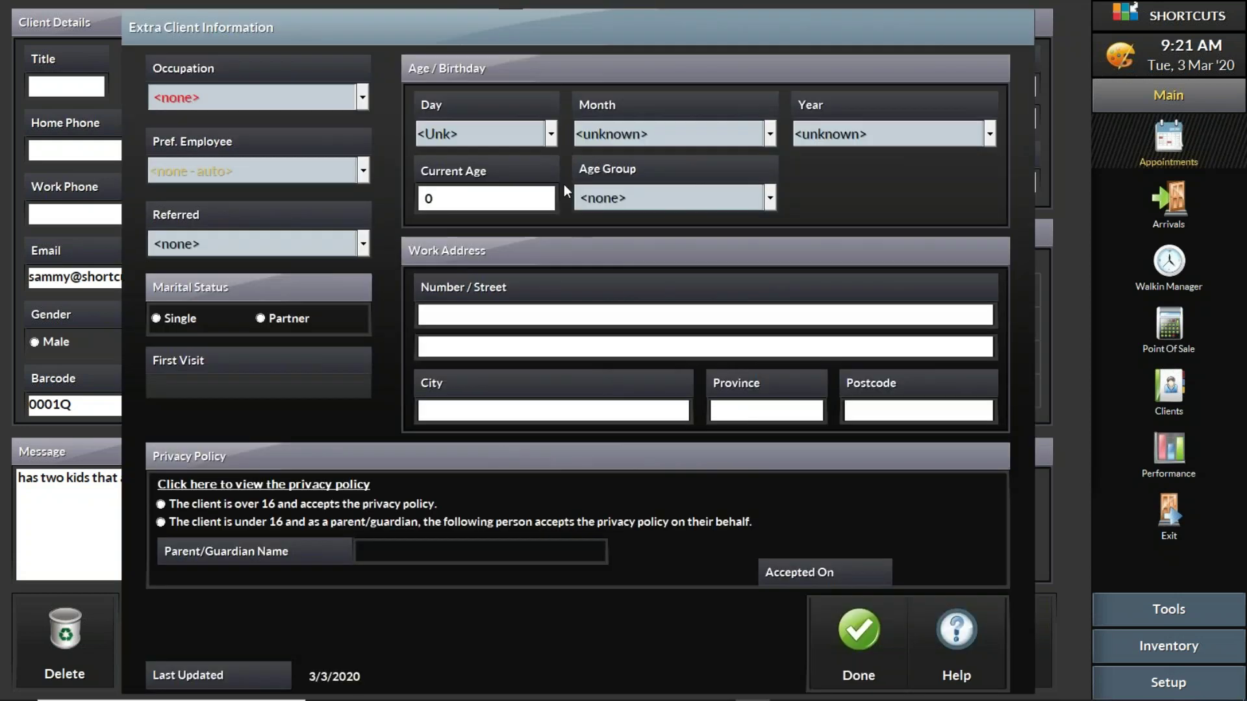
{"action": "left_click", "coordinate": [550, 134]}
{"action": "left_click", "coordinate": [491, 359]}
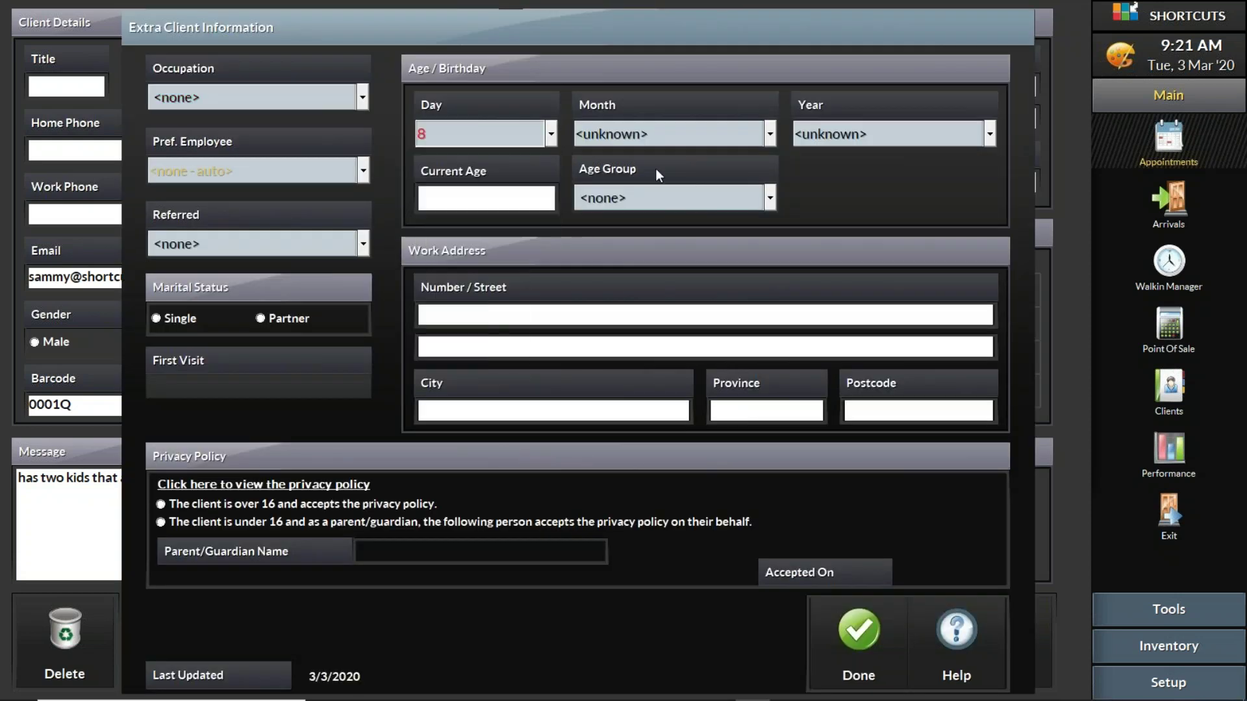
{"action": "left_click", "coordinate": [692, 135]}
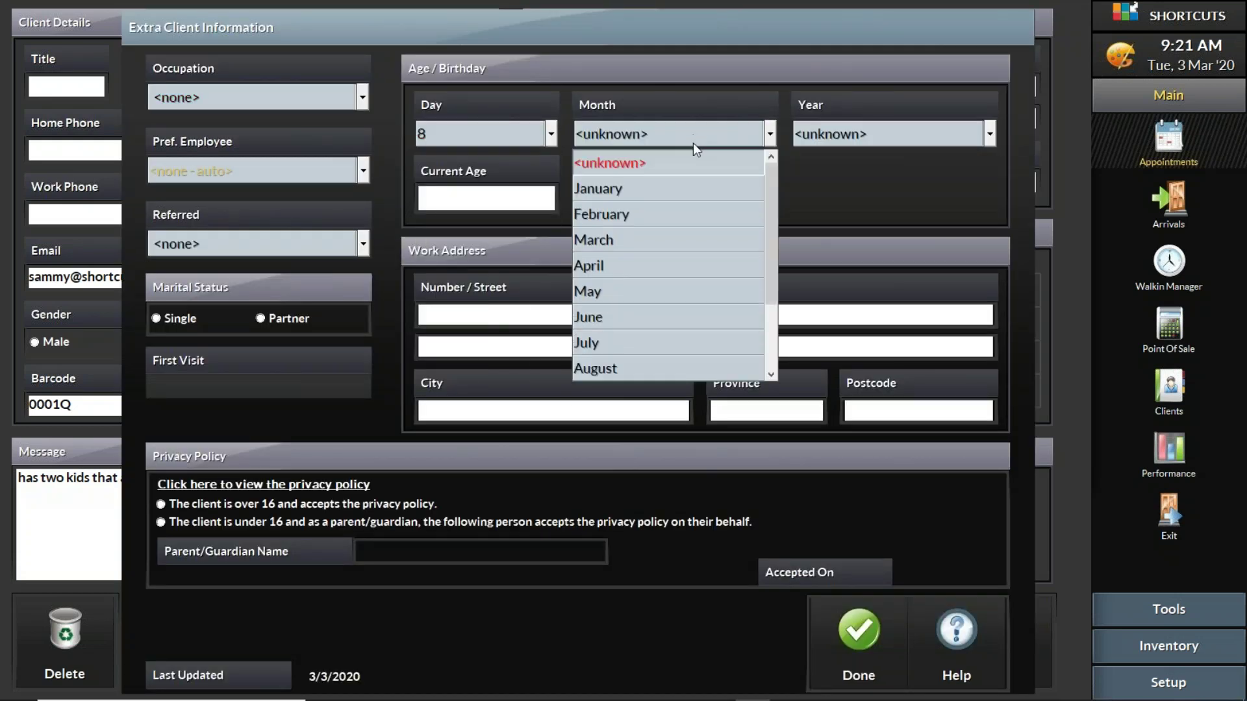
{"action": "left_click", "coordinate": [671, 243]}
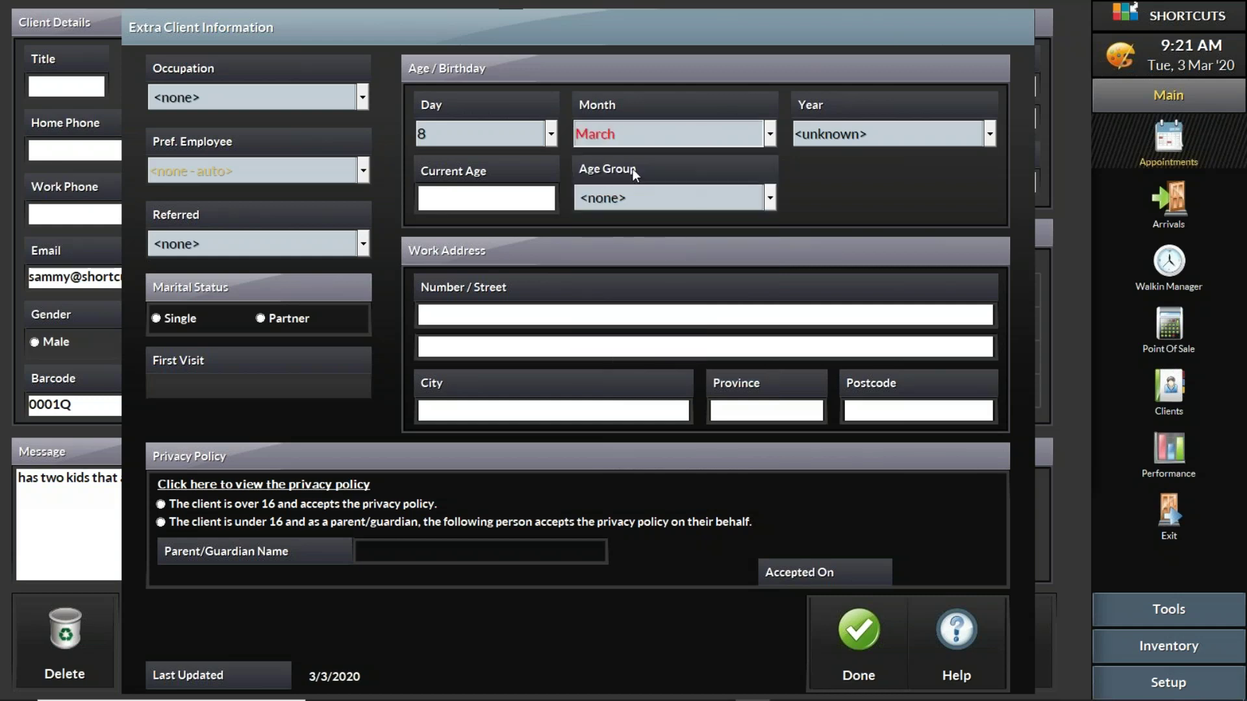
Step: Record Schools/Education as her occupation and Social Networks as the referral source
{"action": "left_click", "coordinate": [266, 96]}
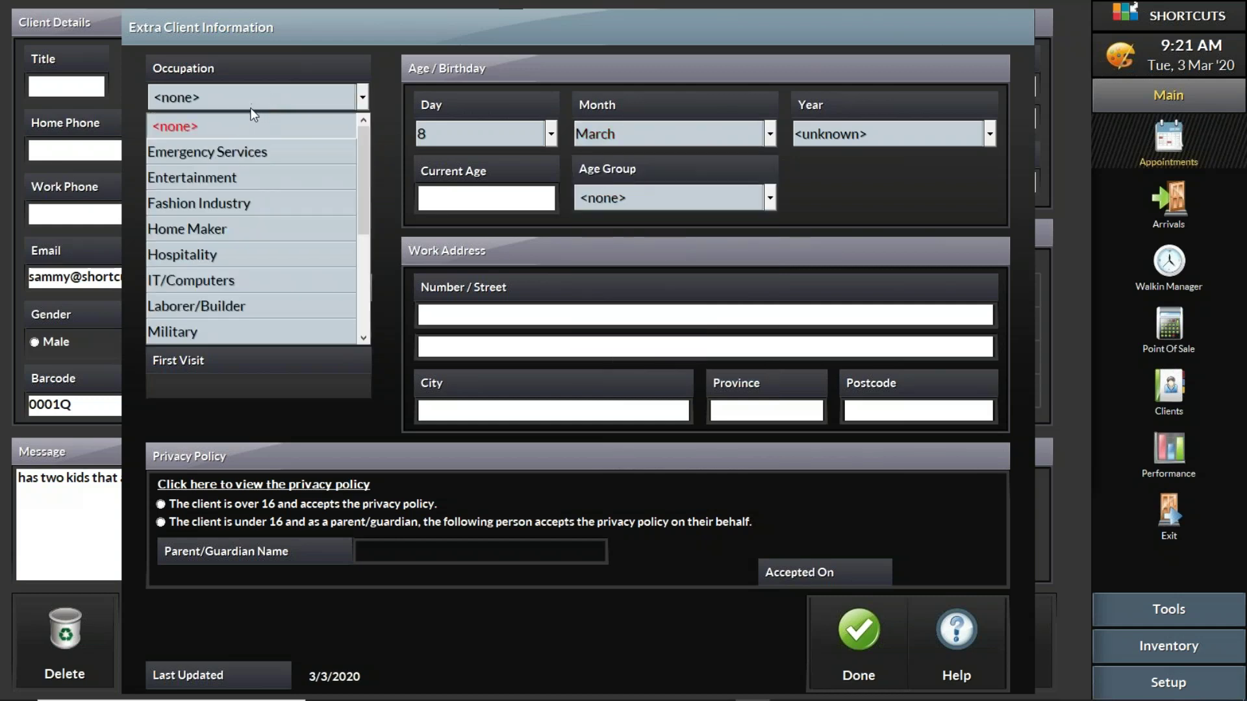
{"action": "scroll", "coordinate": [368, 283], "scroll_direction": "down", "scroll_amount": 3}
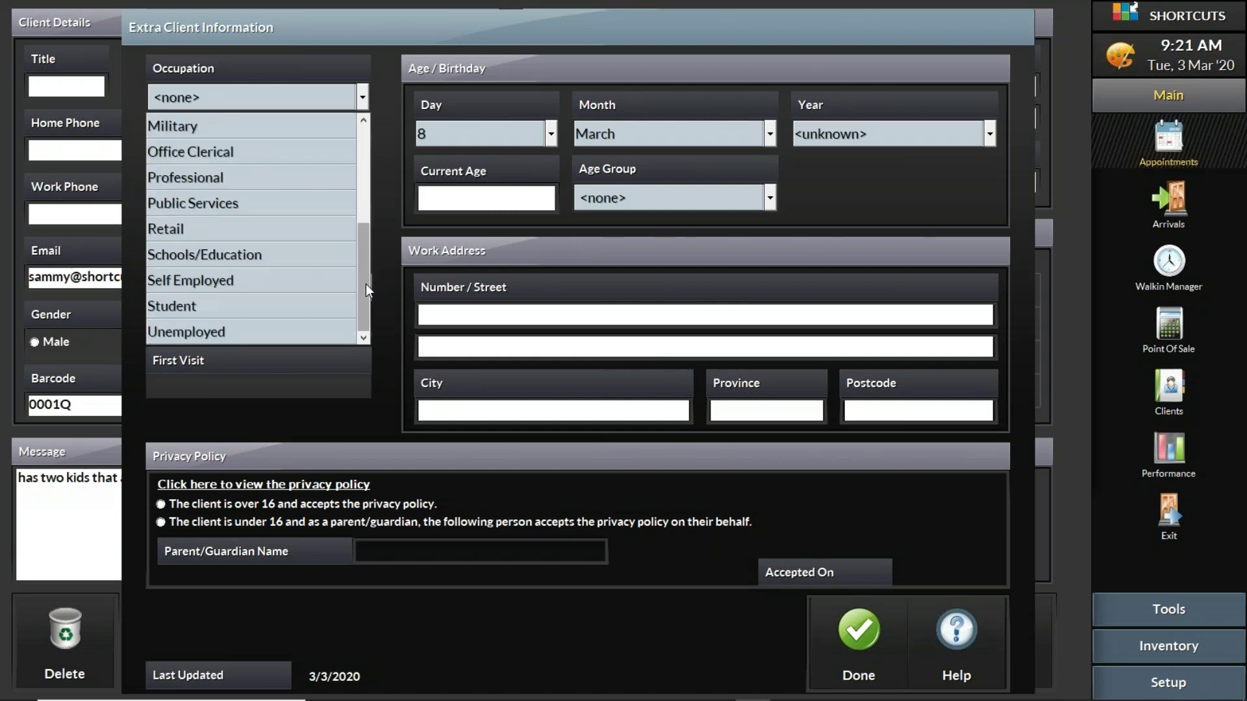
{"action": "left_click", "coordinate": [259, 254]}
{"action": "left_click", "coordinate": [291, 245]}
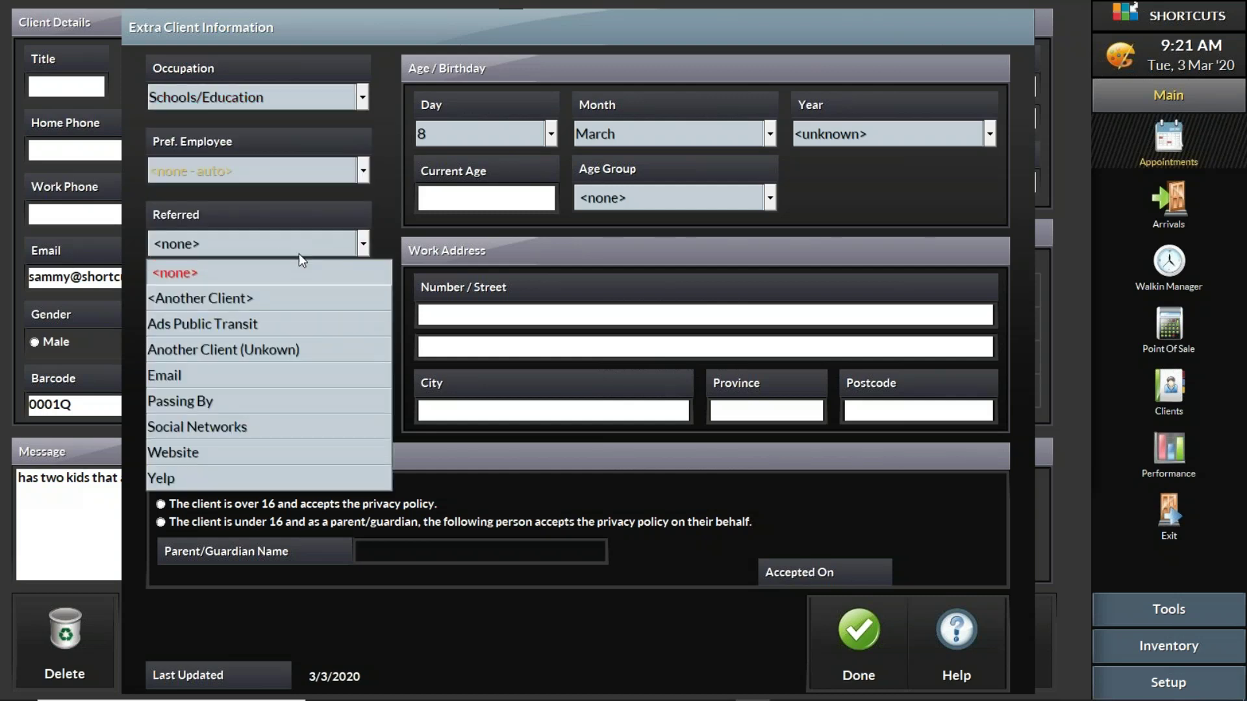
{"action": "left_click", "coordinate": [301, 431]}
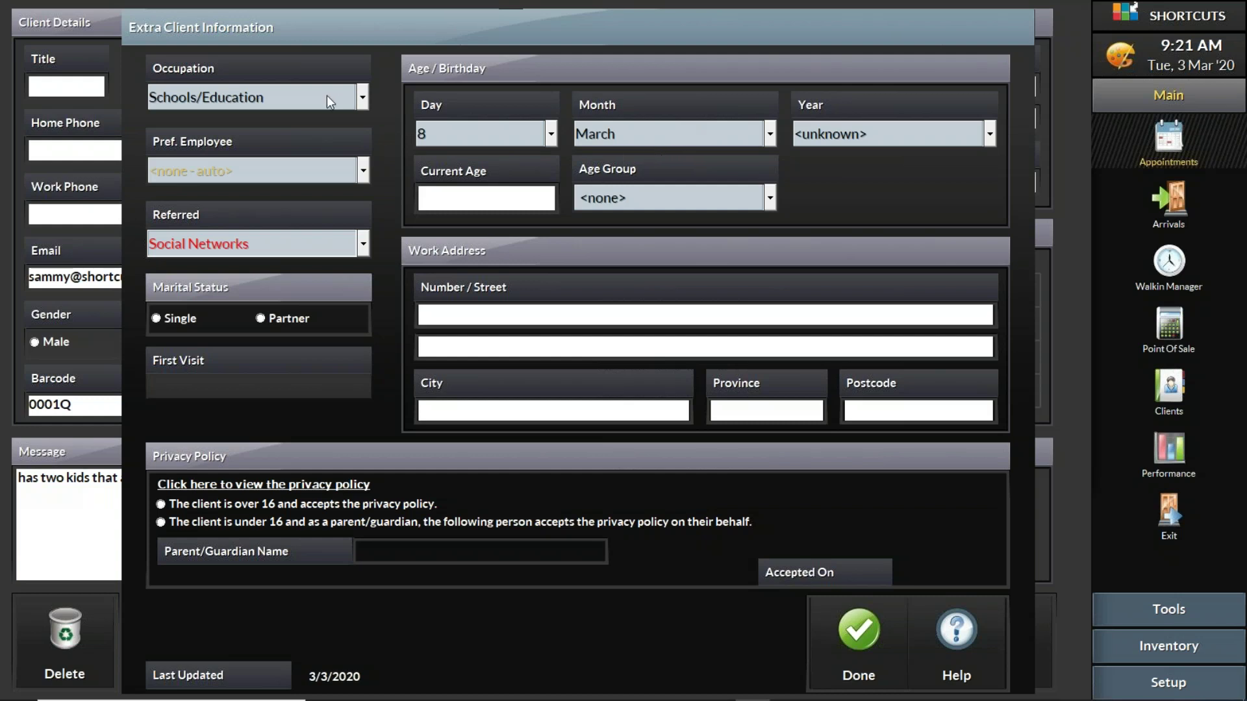
{"action": "left_click", "coordinate": [362, 97]}
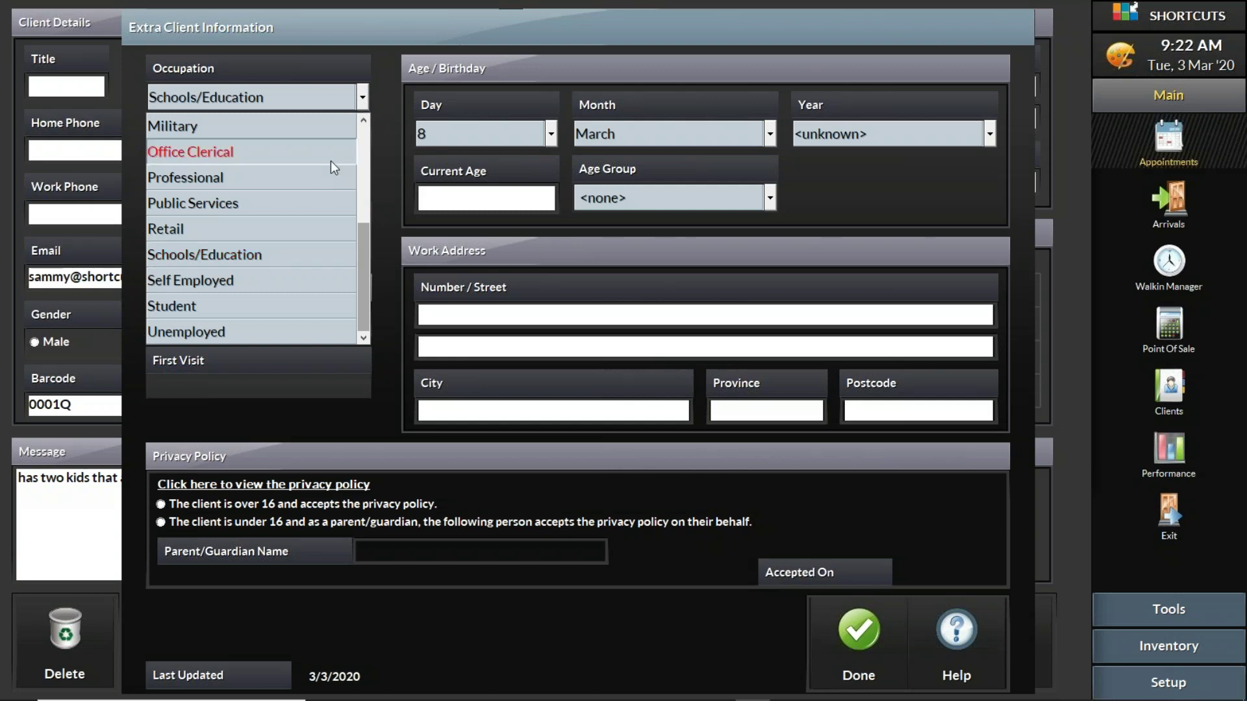
{"action": "left_click", "coordinate": [291, 255]}
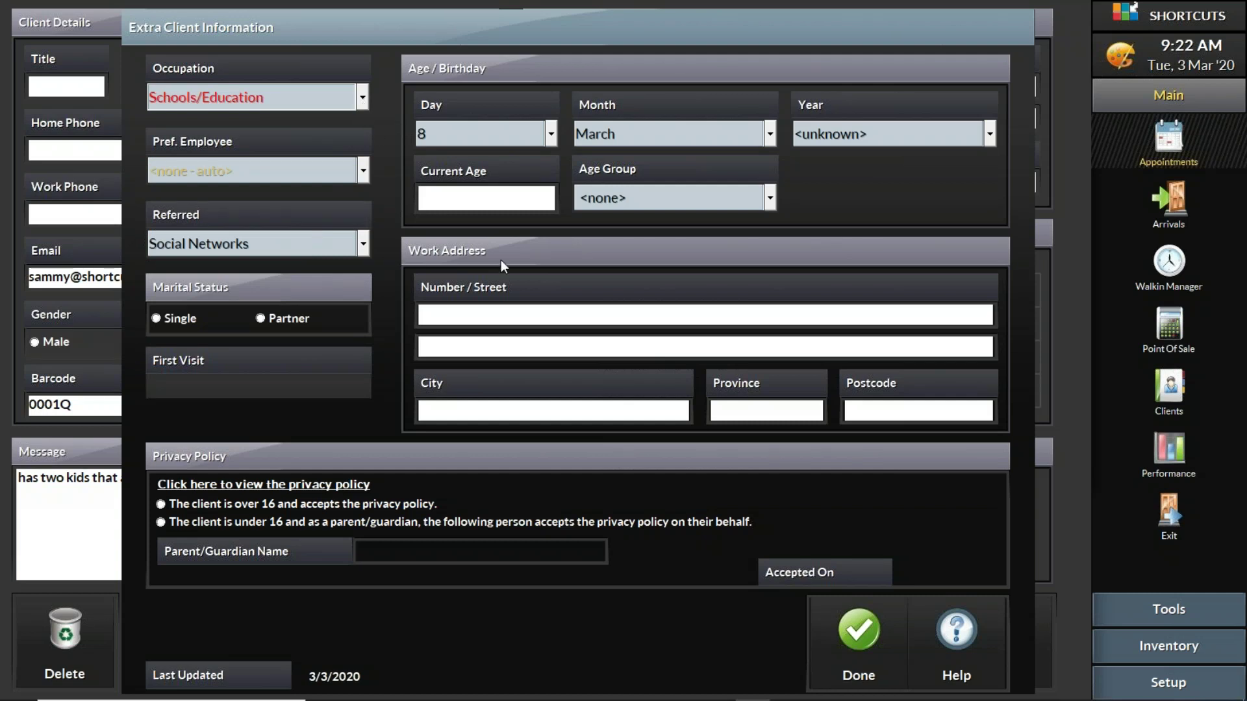
{"action": "left_click", "coordinate": [847, 632]}
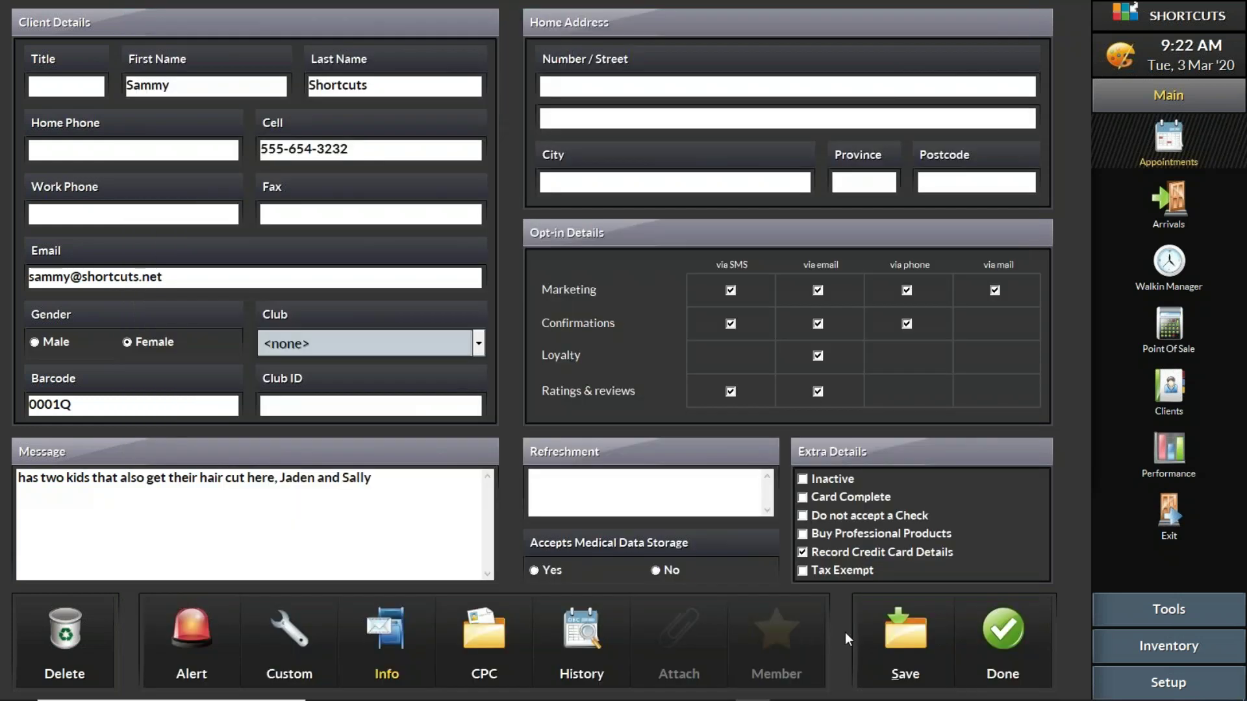
Step: Save the new client's record and close back to the Tue 3 Mar day schedule
{"action": "left_click", "coordinate": [907, 642]}
{"action": "left_click", "coordinate": [1004, 634]}
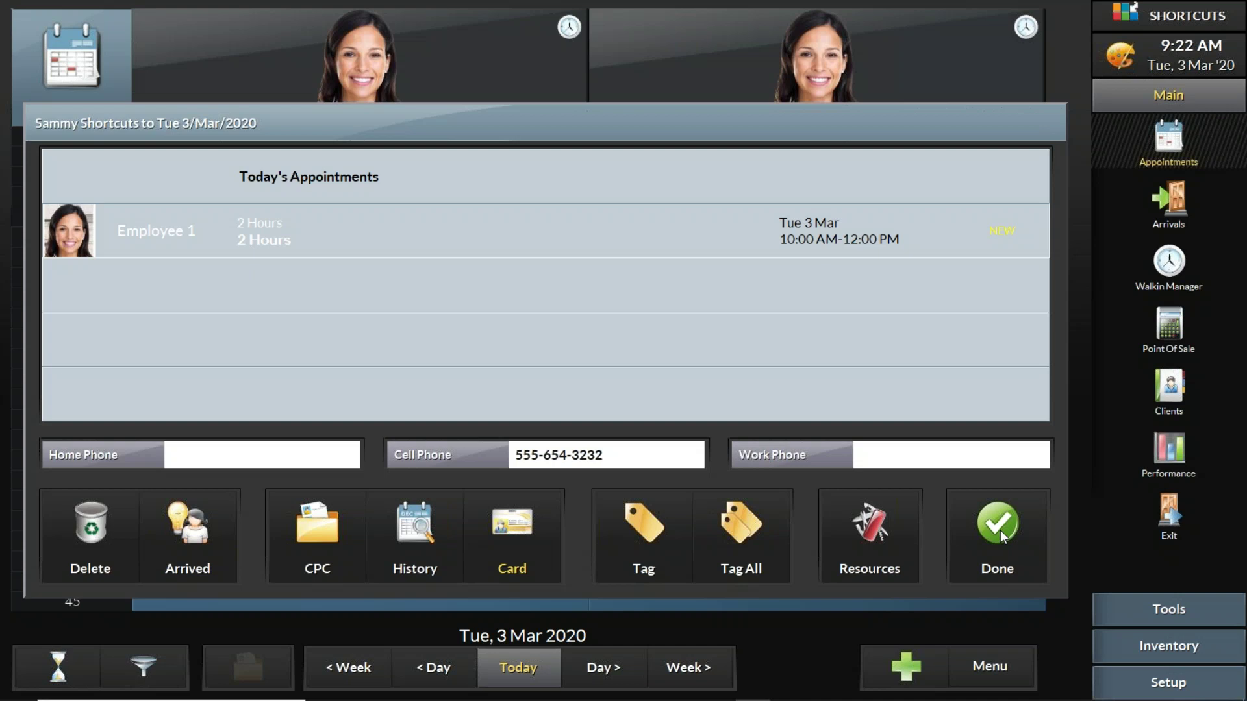
{"action": "left_click", "coordinate": [1000, 530]}
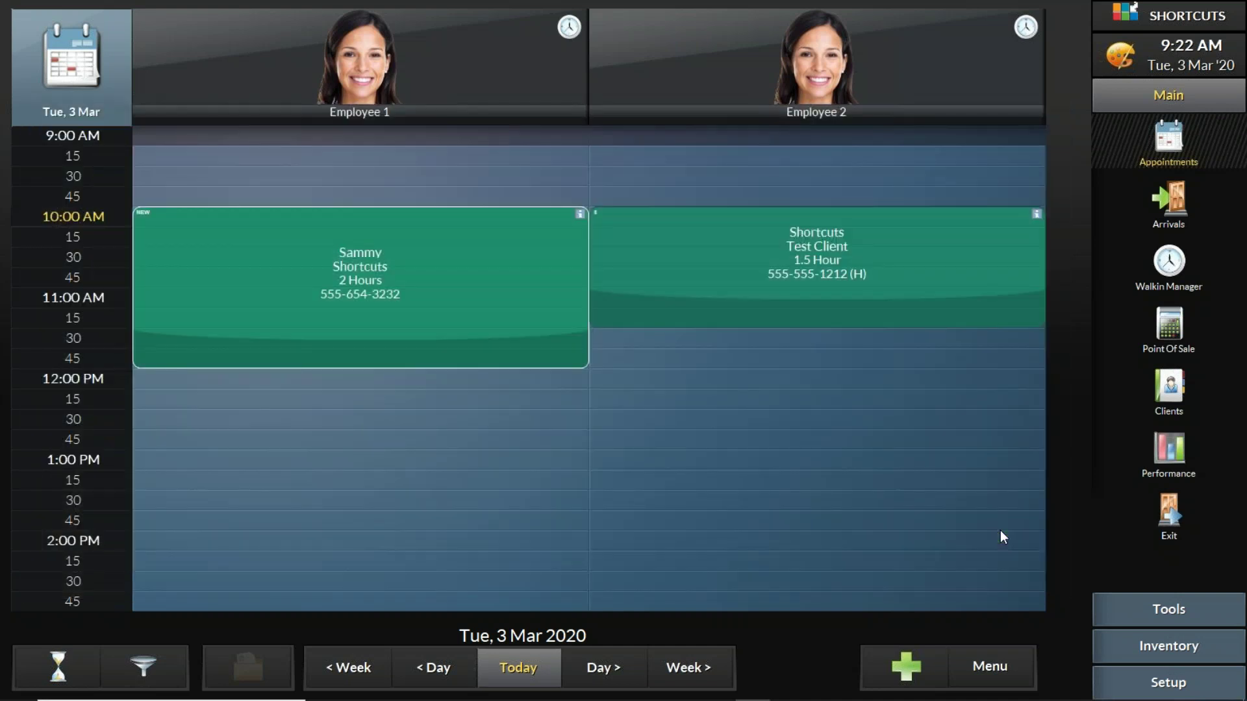
{"action": "left_click", "coordinate": [461, 276]}
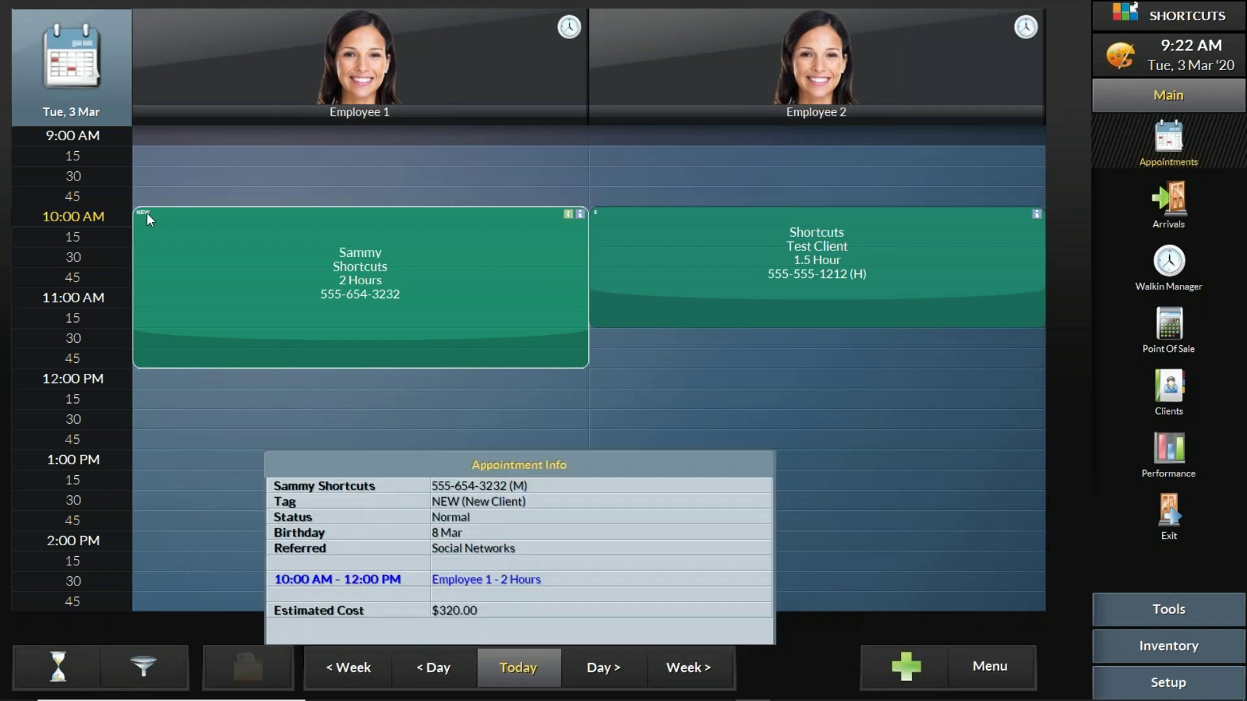
{"action": "left_click", "coordinate": [720, 237]}
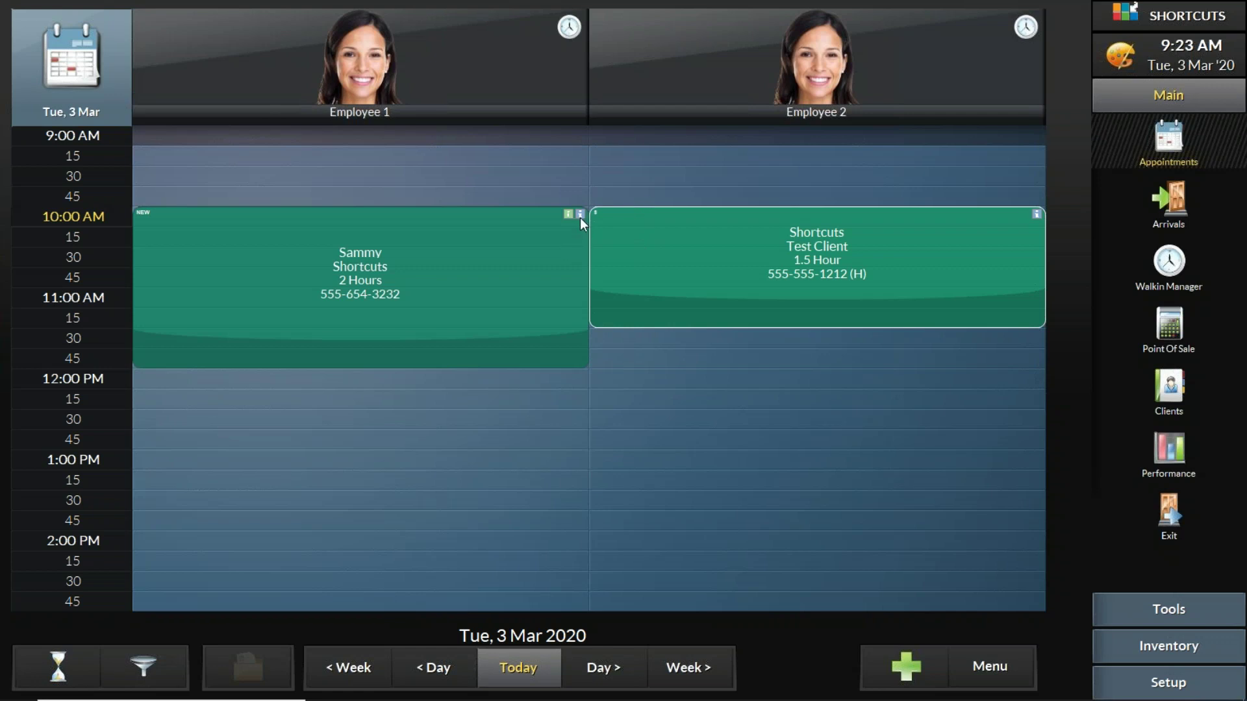
{"action": "left_click", "coordinate": [616, 221]}
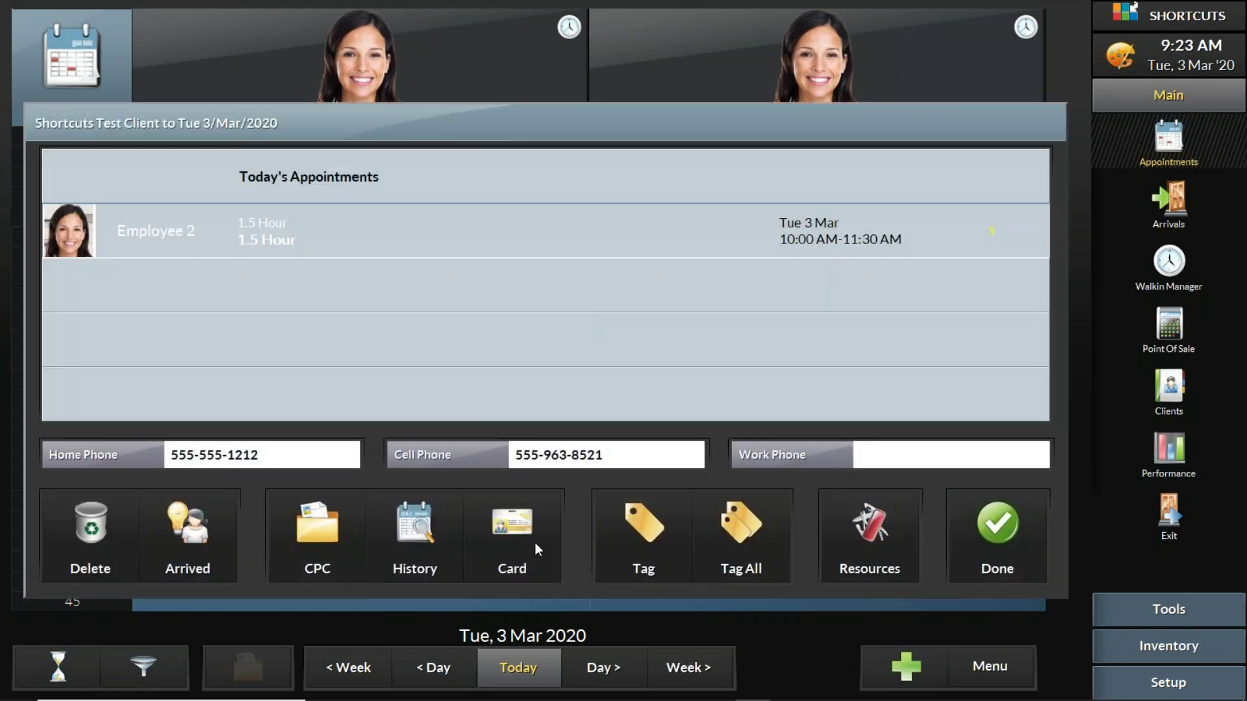
{"action": "left_click", "coordinate": [512, 540]}
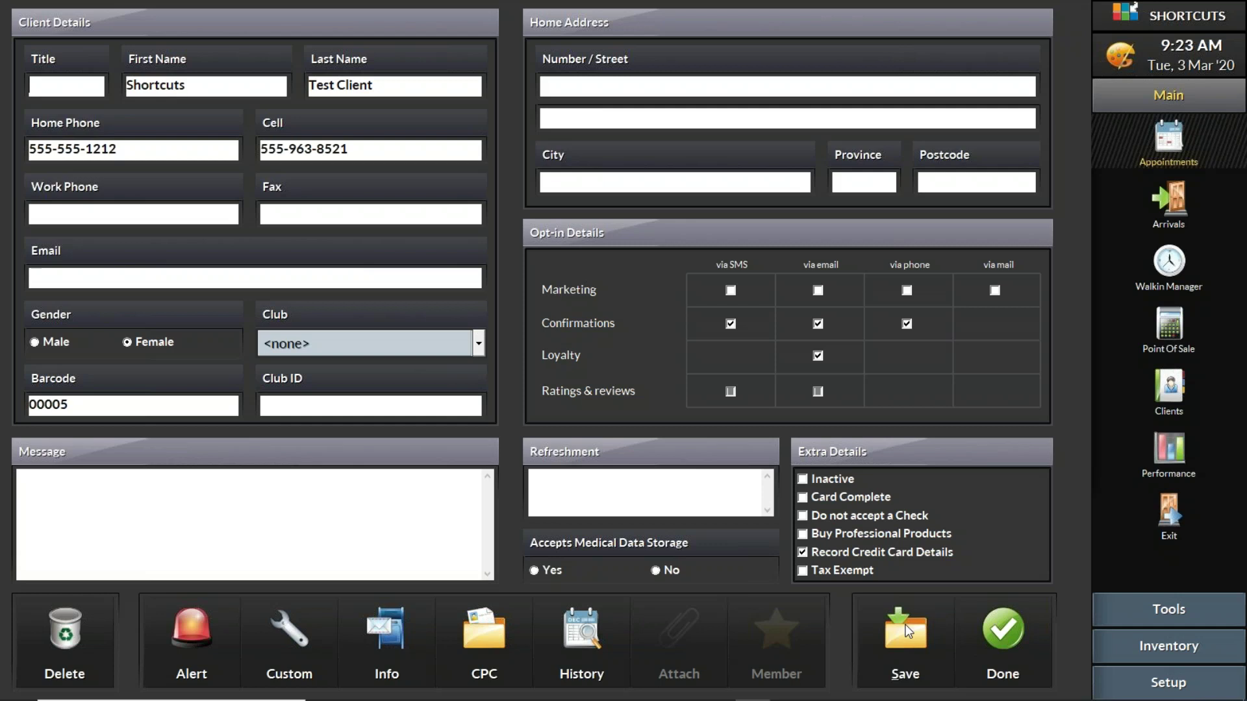
{"action": "left_click", "coordinate": [1003, 626]}
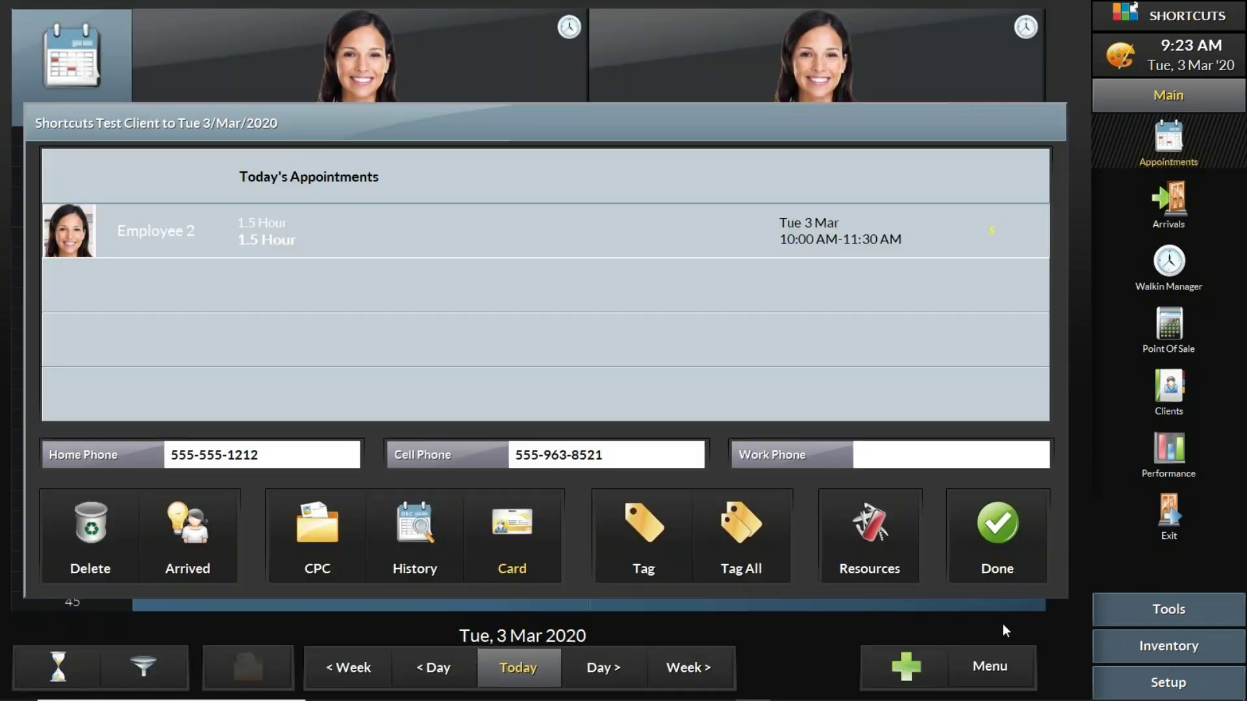
{"action": "left_click", "coordinate": [1004, 536]}
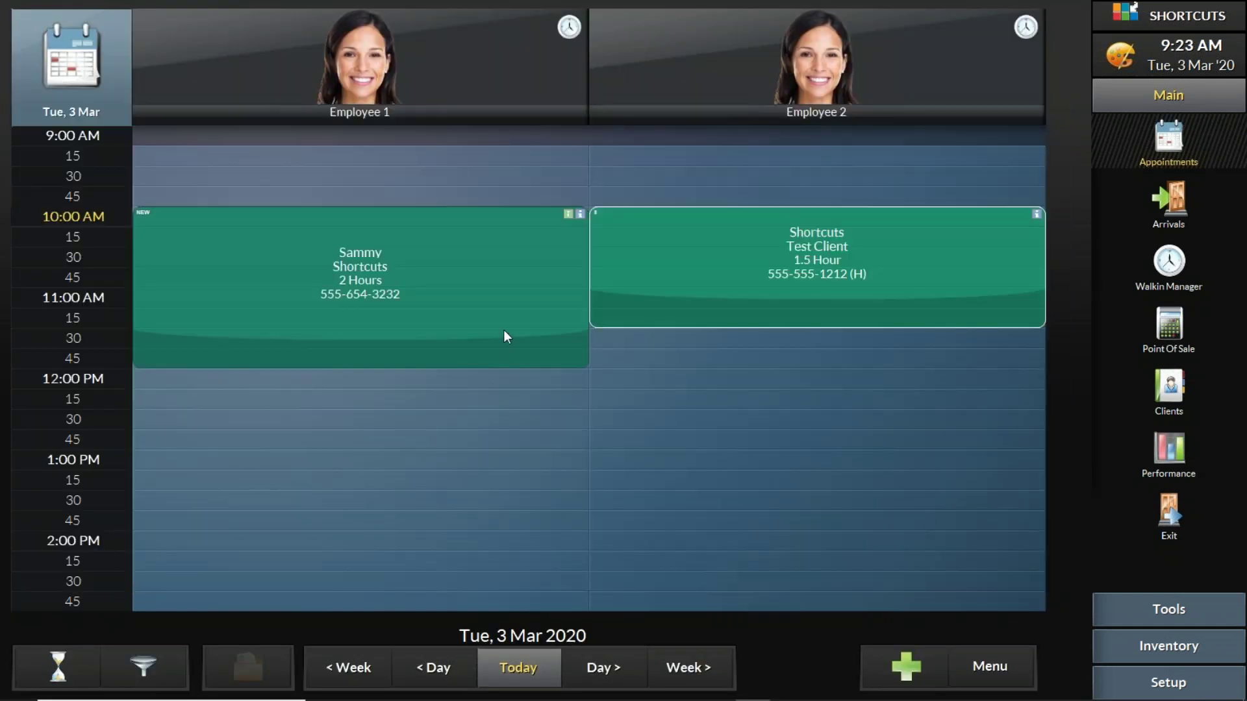
Step: Tick Card Complete on the Employee 1 client's card, save it, and return to the schedule
{"action": "left_click", "coordinate": [668, 261]}
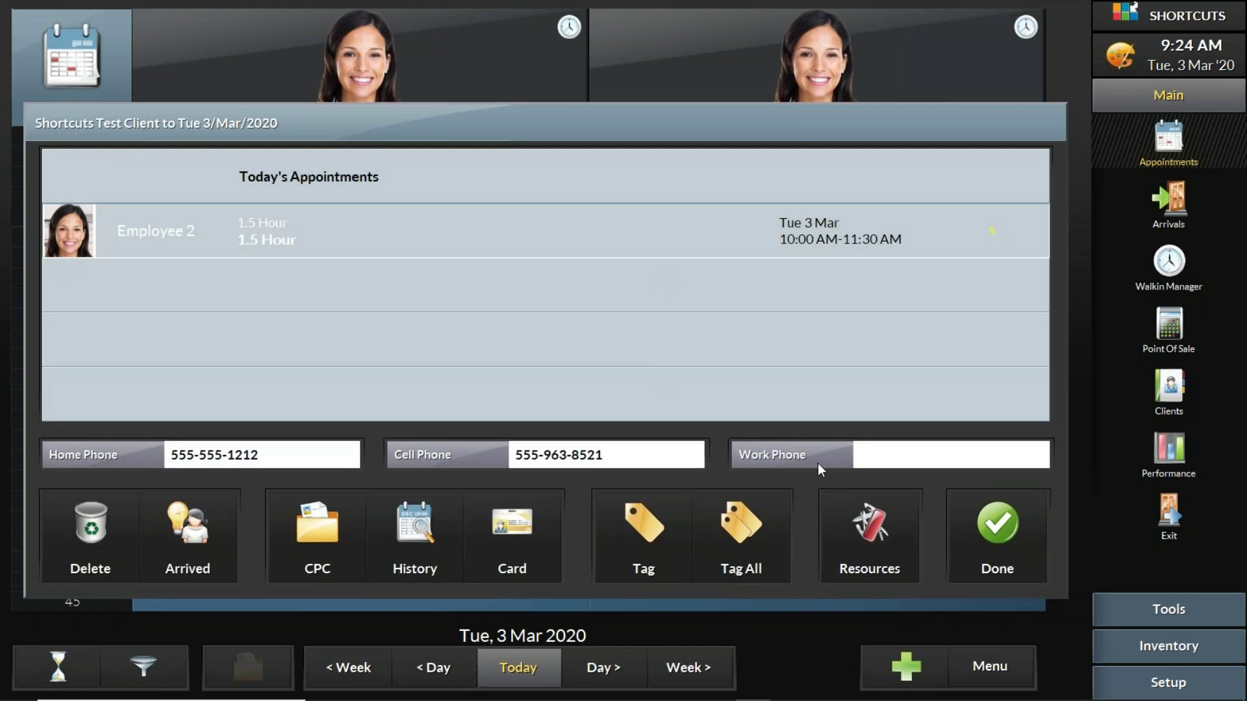
{"action": "left_click", "coordinate": [988, 524]}
{"action": "left_click", "coordinate": [432, 251]}
{"action": "left_click", "coordinate": [525, 529]}
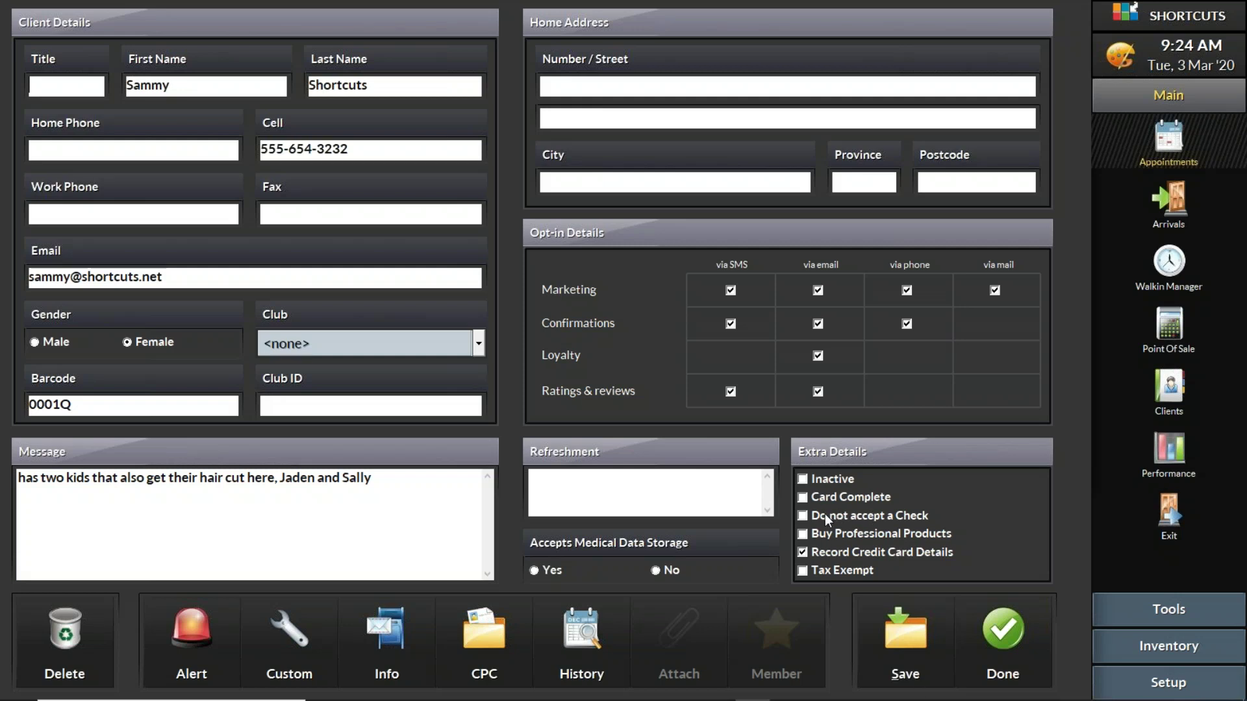
{"action": "left_click", "coordinate": [804, 498]}
{"action": "left_click", "coordinate": [911, 638]}
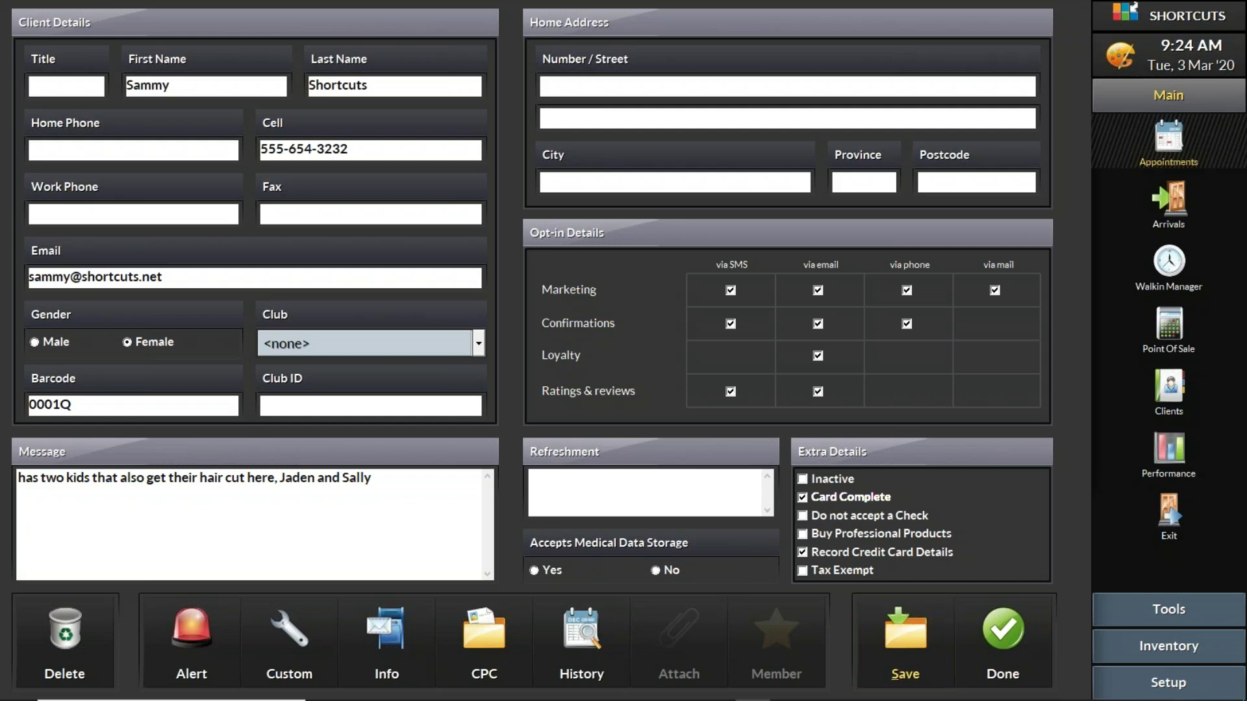
{"action": "left_click", "coordinate": [999, 637]}
{"action": "left_click", "coordinate": [1012, 566]}
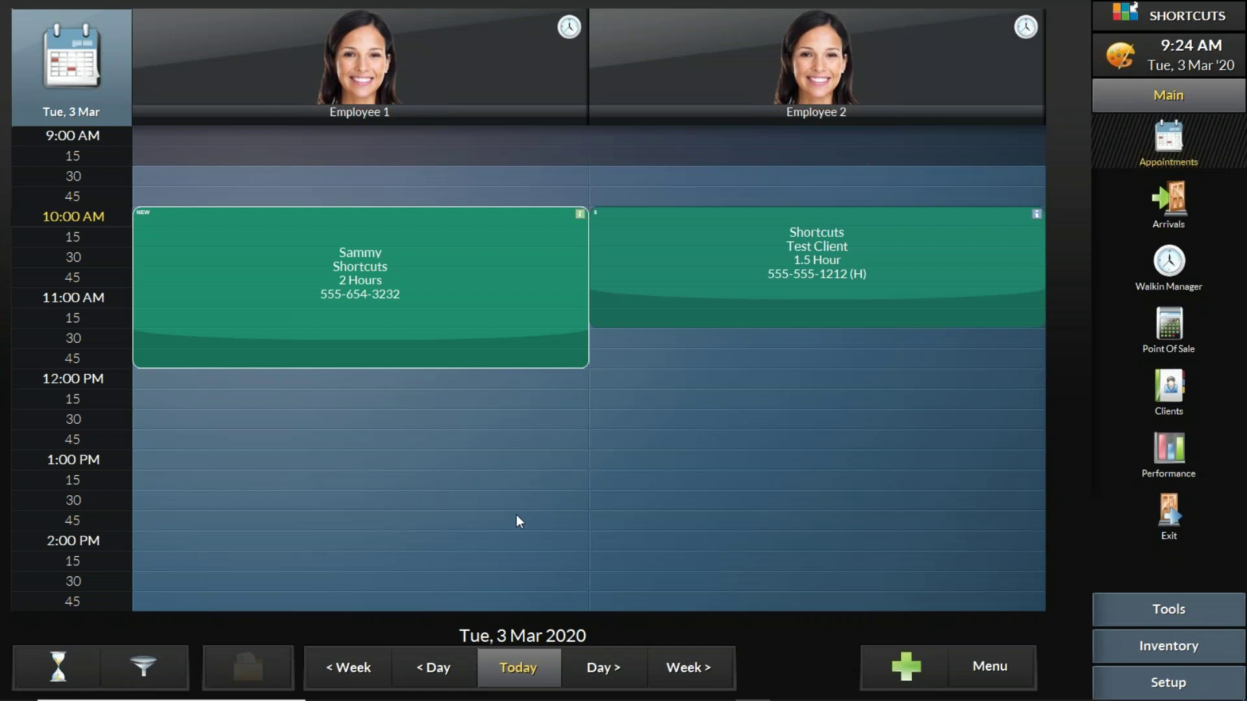
Step: Compare the Employee 1 and Employee 2 appointment details, then open the Employee 1 appointment
{"action": "left_click", "coordinate": [549, 227]}
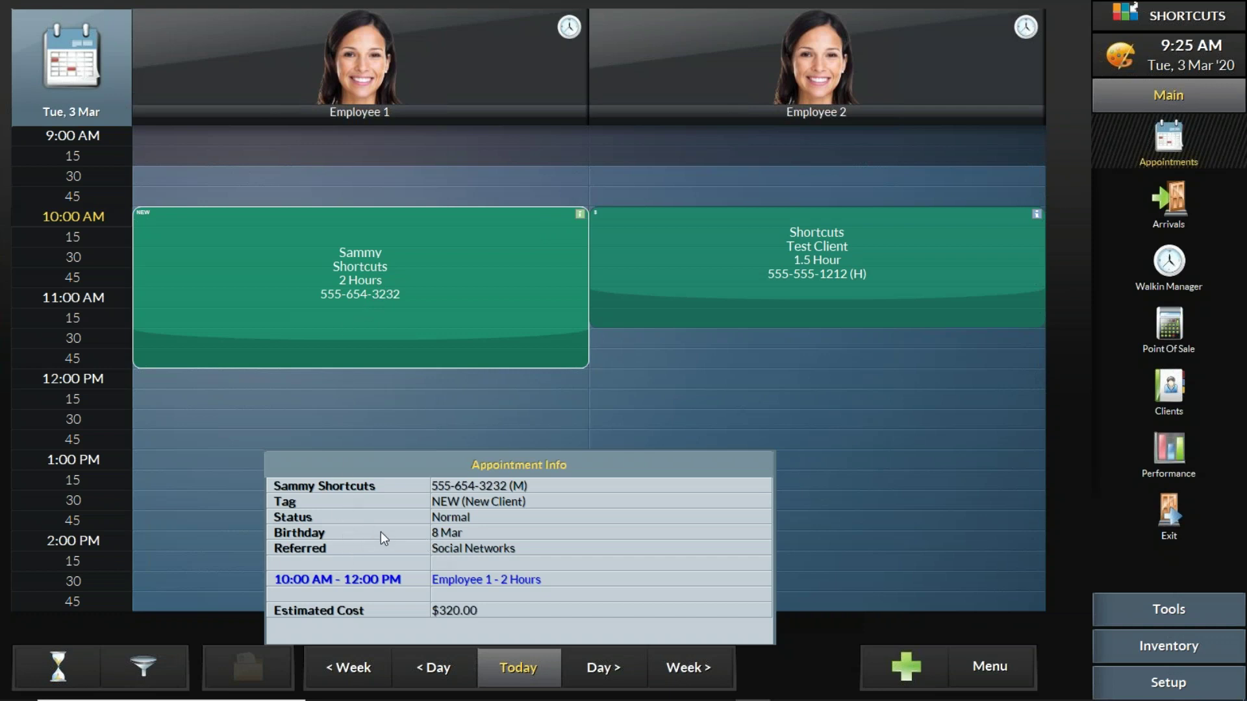
{"action": "left_click", "coordinate": [684, 275]}
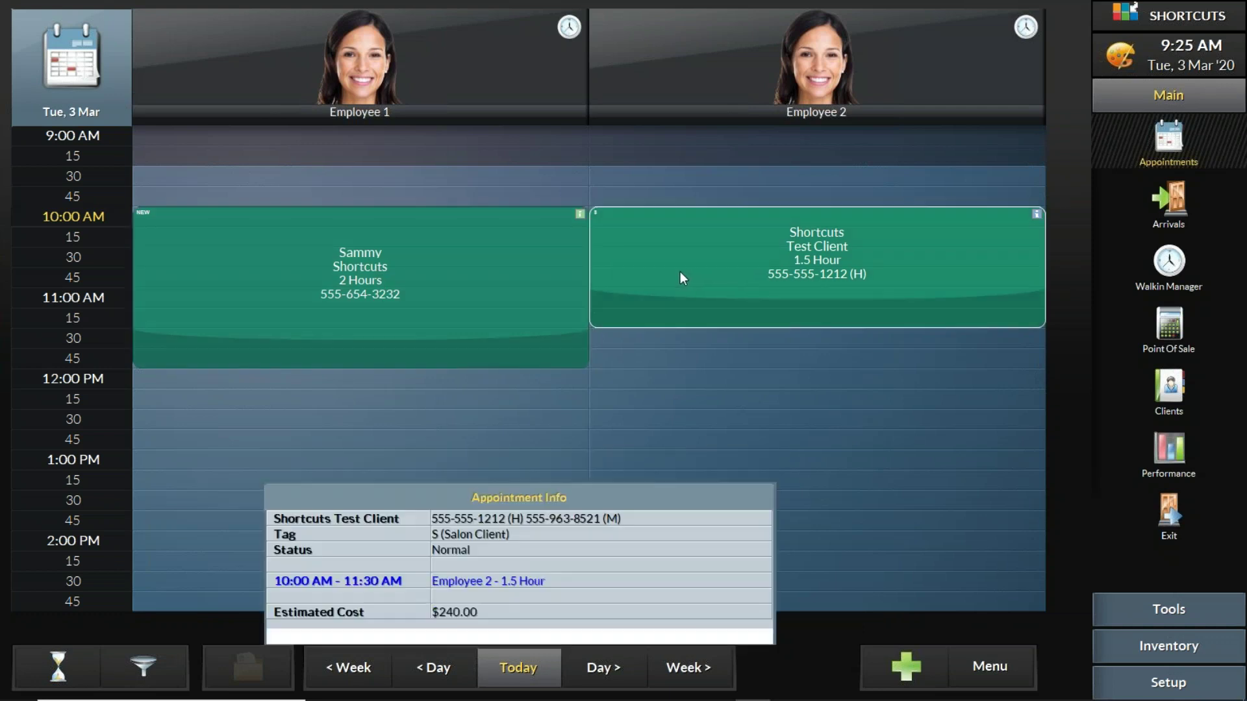
{"action": "left_click", "coordinate": [532, 263]}
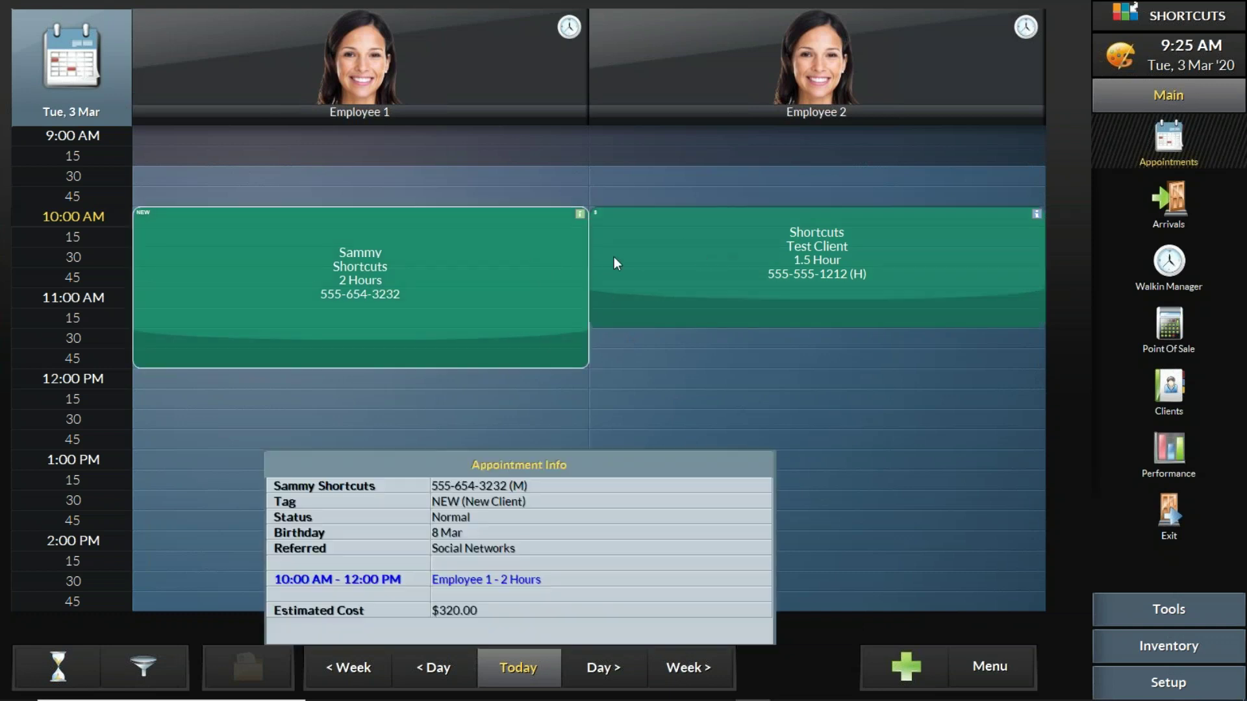
{"action": "left_click", "coordinate": [658, 254]}
{"action": "double_click", "coordinate": [536, 254]}
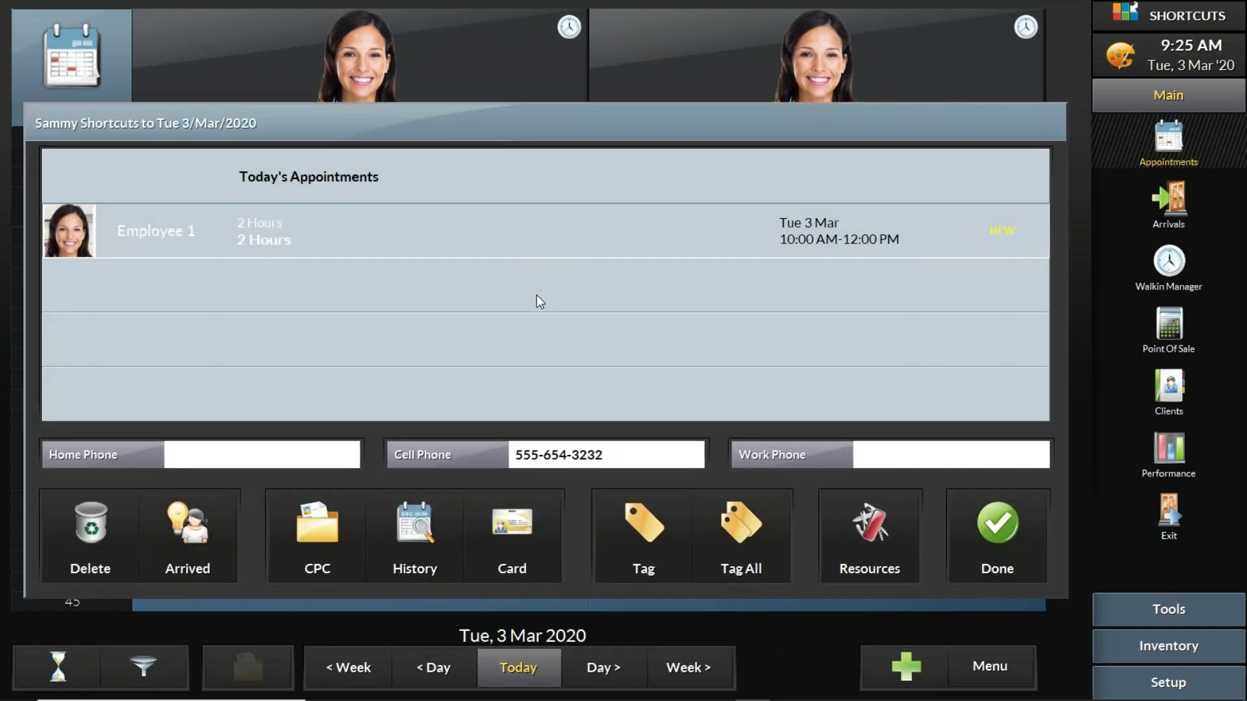
Step: Leave the Employee 1 client's card and open the test client's card, starting a message note
{"action": "left_click", "coordinate": [532, 533]}
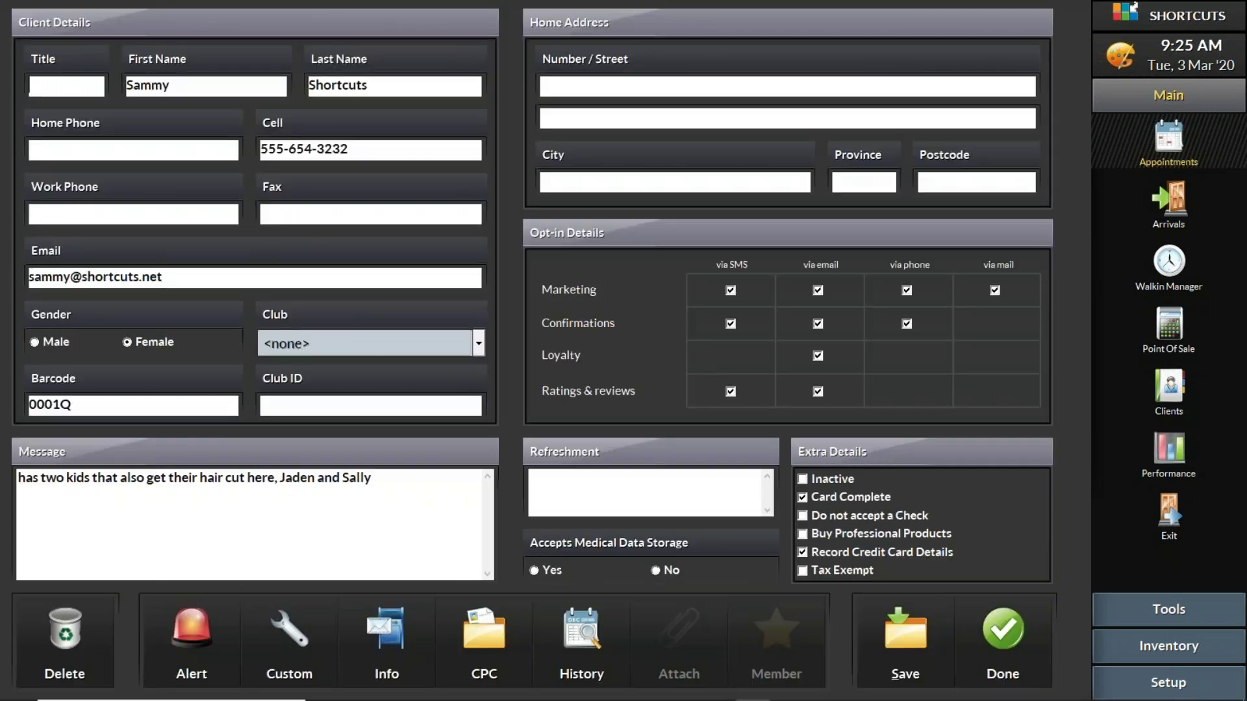
{"action": "left_click", "coordinate": [979, 626]}
{"action": "left_click", "coordinate": [988, 539]}
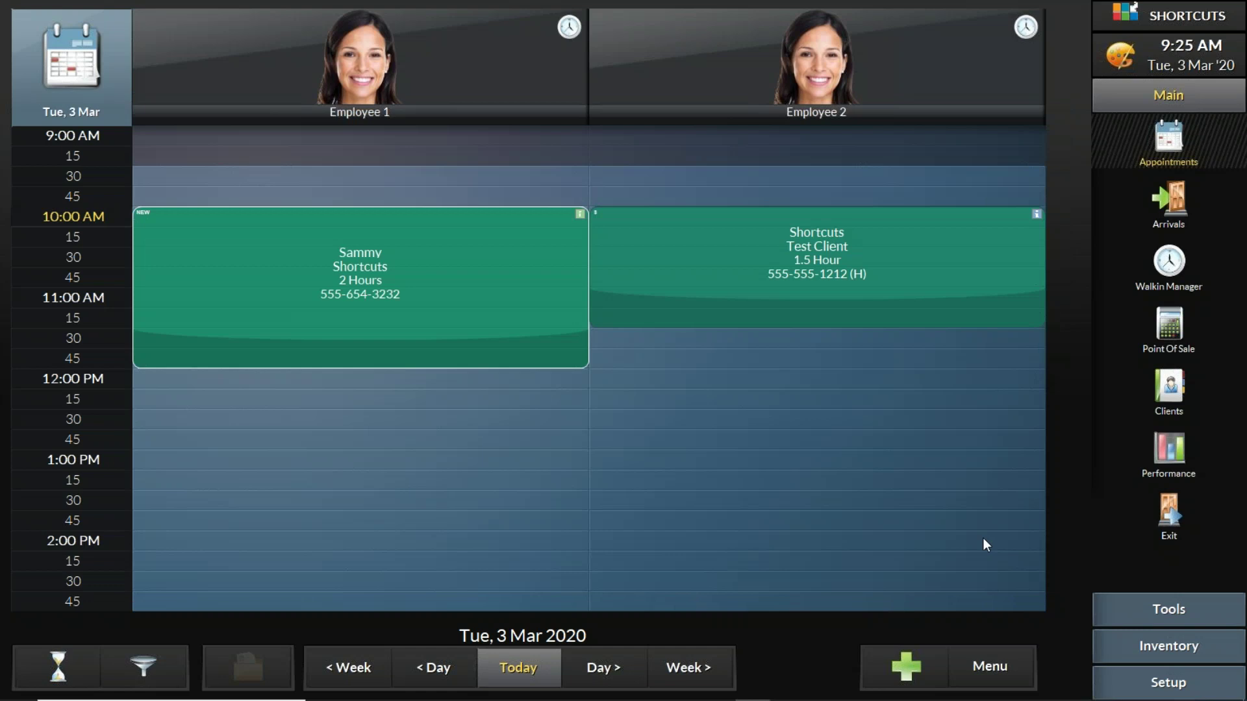
{"action": "left_click", "coordinate": [722, 244]}
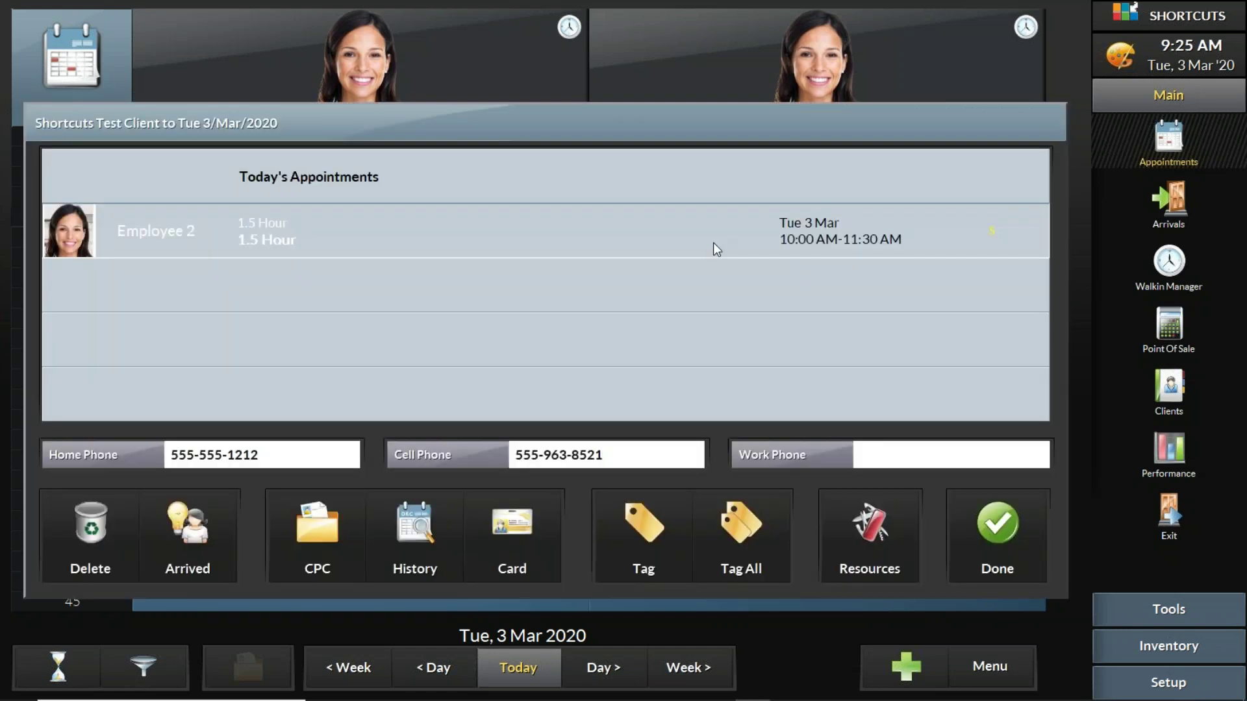
{"action": "left_click", "coordinate": [537, 532]}
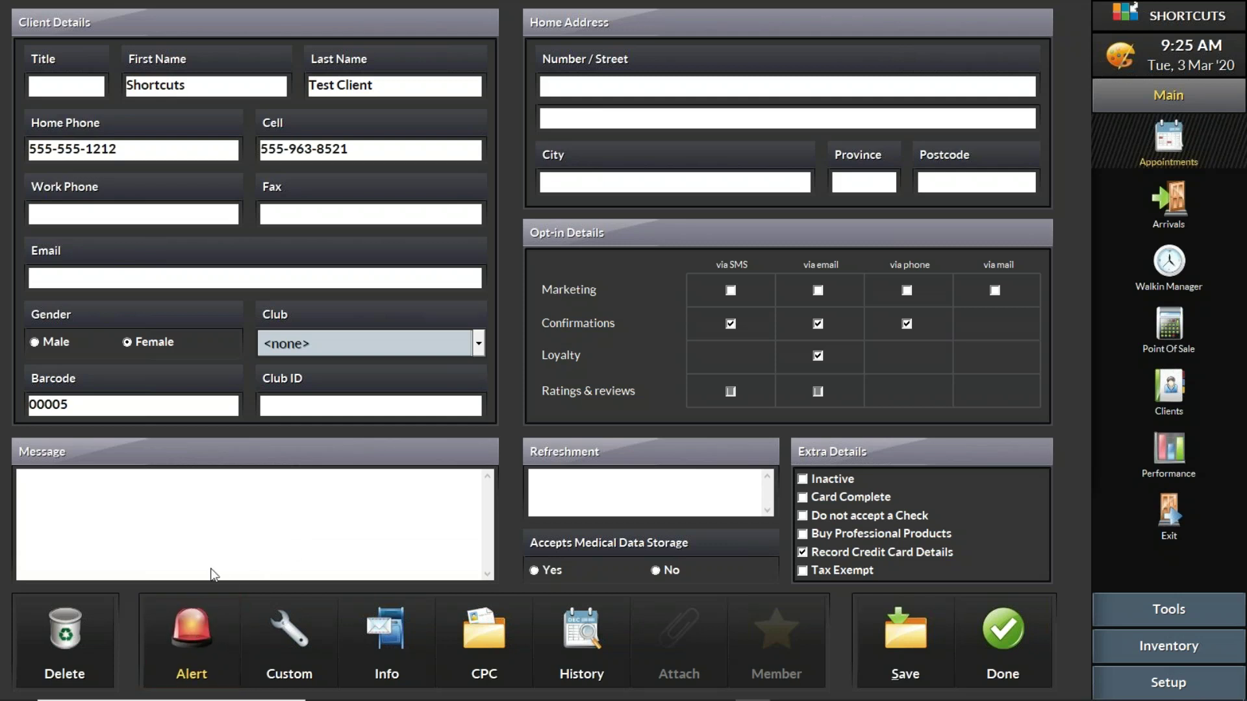
{"action": "left_click", "coordinate": [219, 515]}
Step: Add an 'allergic to tea tree oil' alert to the test client's card and save it
{"action": "left_click", "coordinate": [188, 614]}
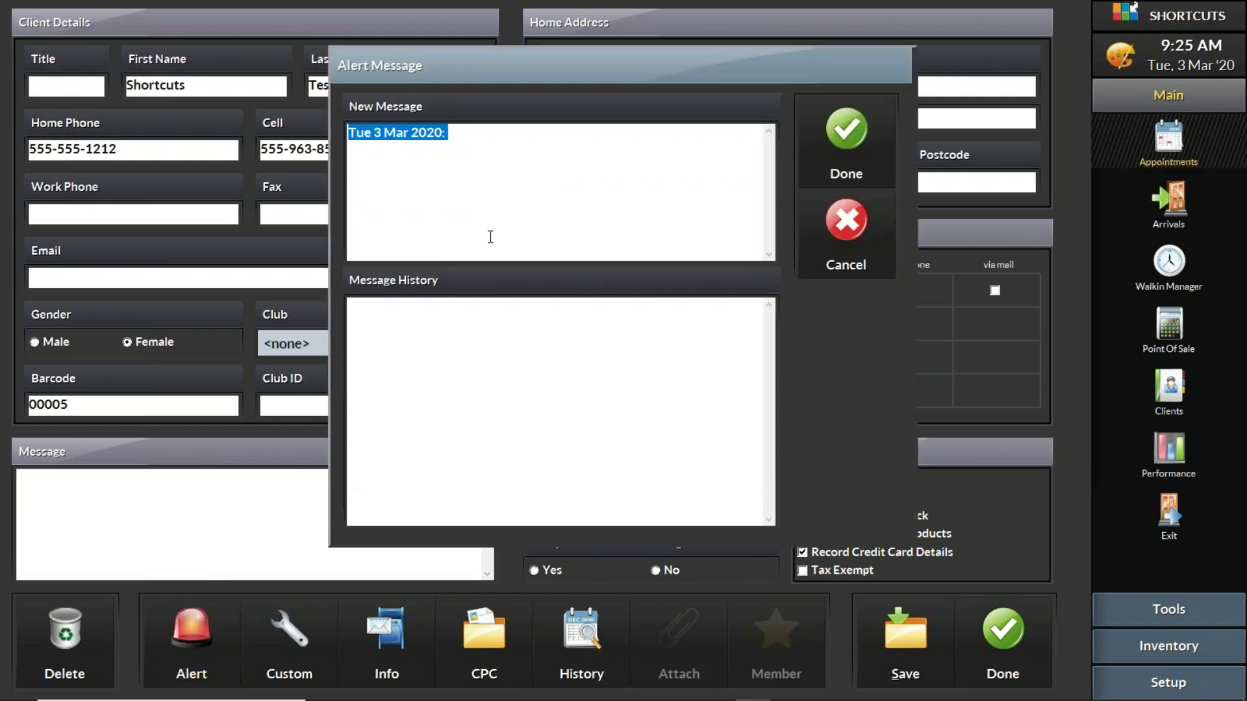
{"action": "key", "text": "BackSpace"}
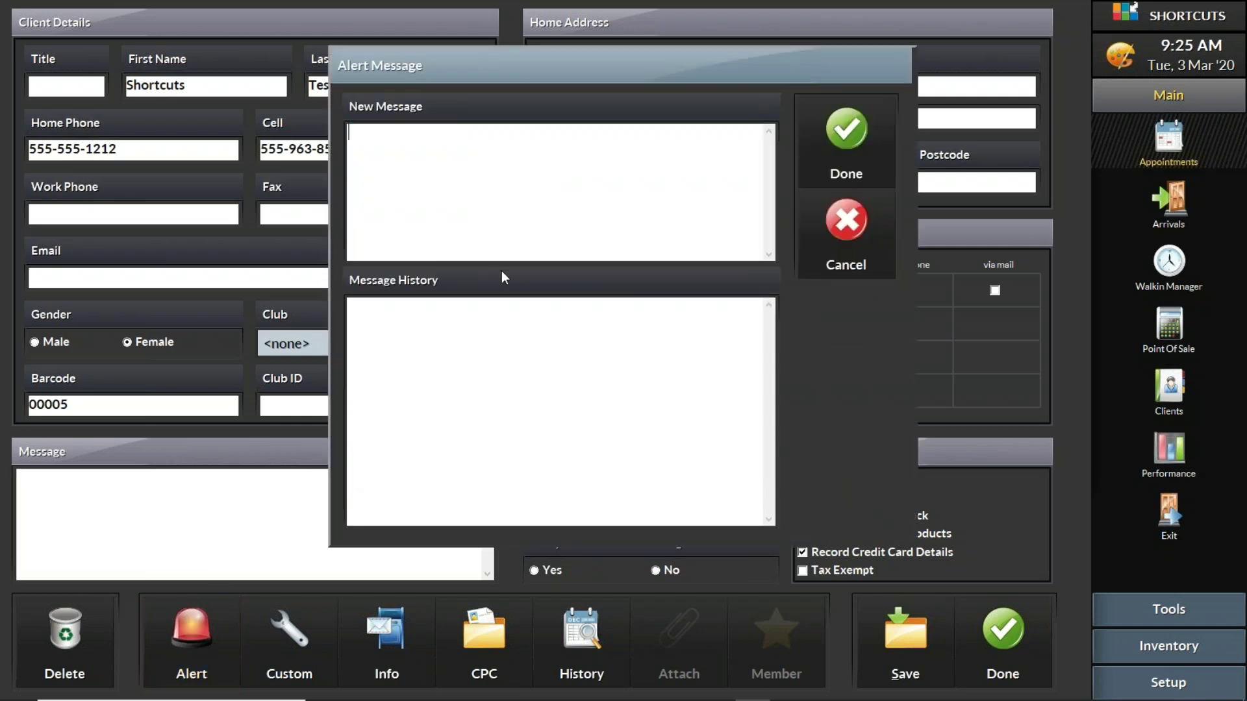
{"action": "type", "text": "allergic to tea tree oikl"}
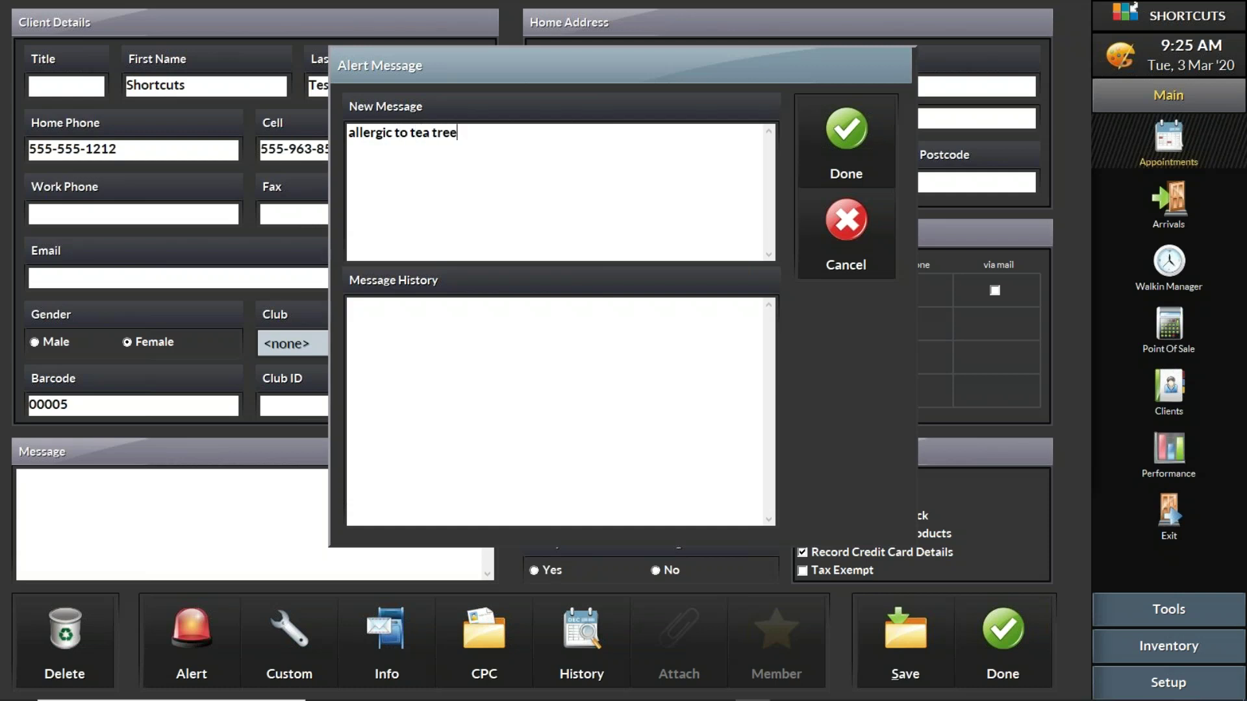
{"action": "key", "text": "BackSpace"}
{"action": "key", "text": "BackSpace"}
{"action": "type", "text": "l"}
{"action": "left_click", "coordinate": [844, 155]}
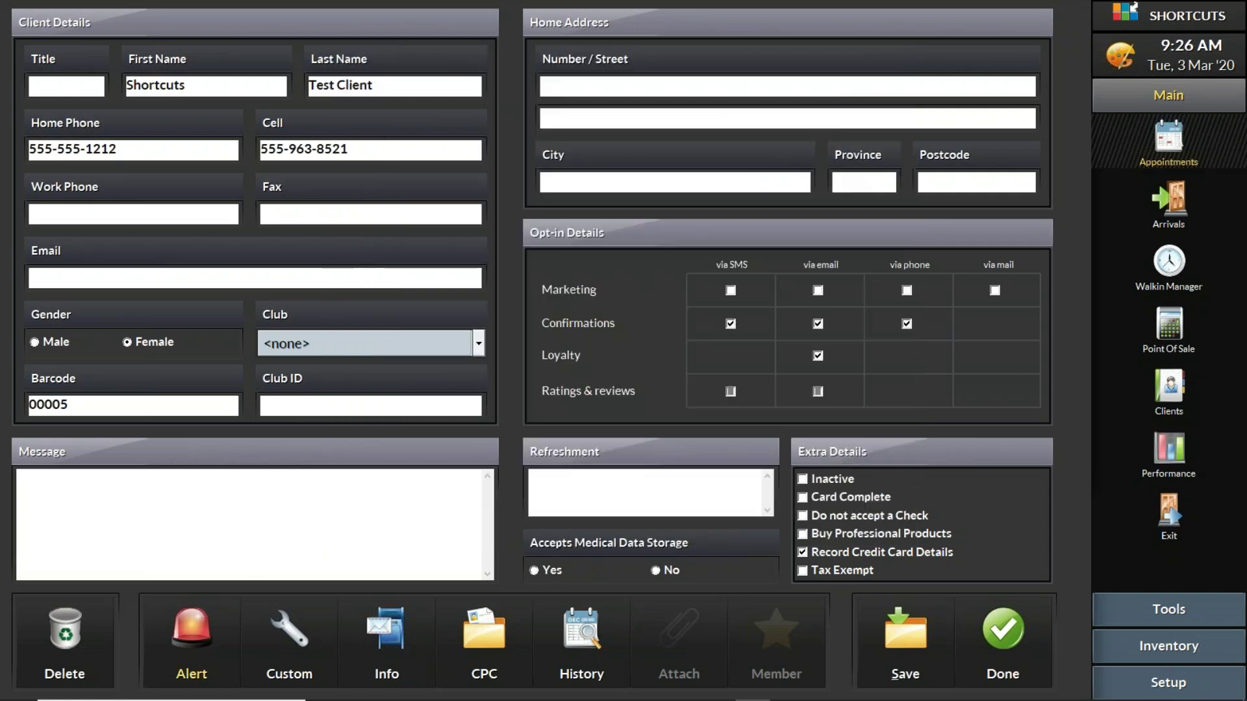
{"action": "left_click", "coordinate": [897, 642]}
Step: Close the test client's card and appointment, then view her appointment info on the day view
{"action": "left_click", "coordinate": [992, 622]}
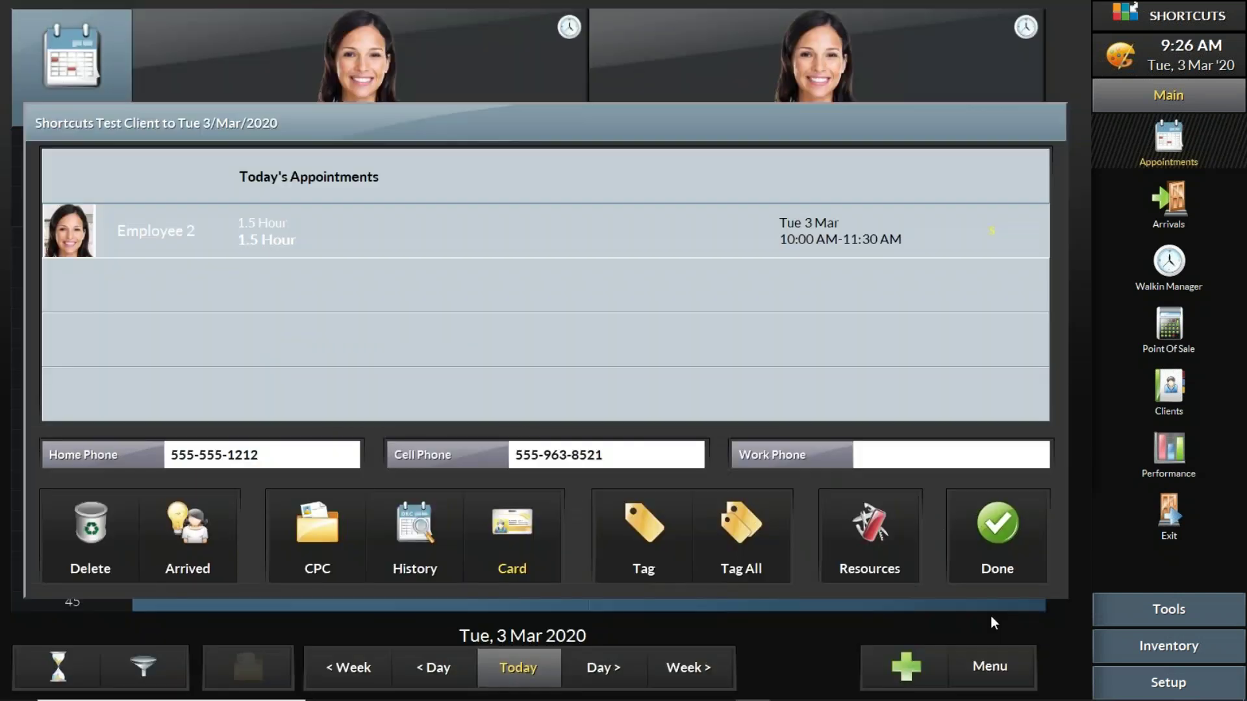
{"action": "left_click", "coordinate": [976, 526]}
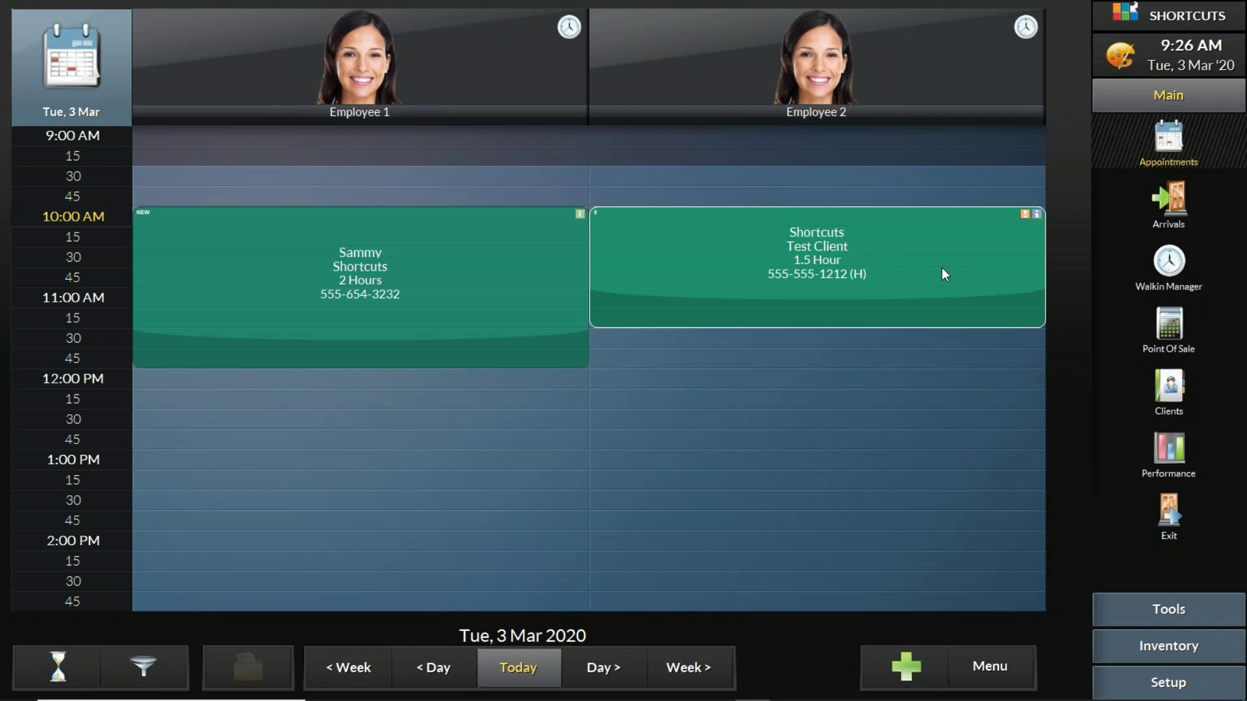
{"action": "left_click", "coordinate": [954, 282]}
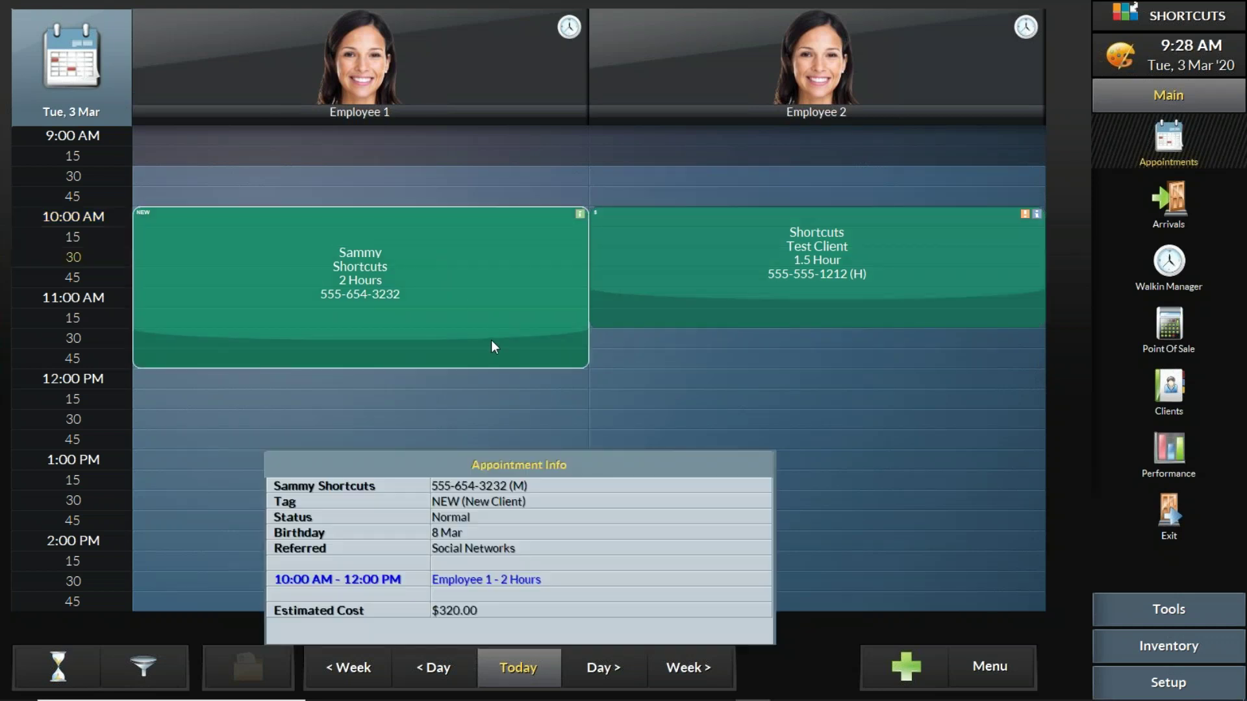
Step: Review the new client's card, dismissing an empty alert, and return to the day view
{"action": "left_click", "coordinate": [469, 291]}
{"action": "left_click", "coordinate": [537, 530]}
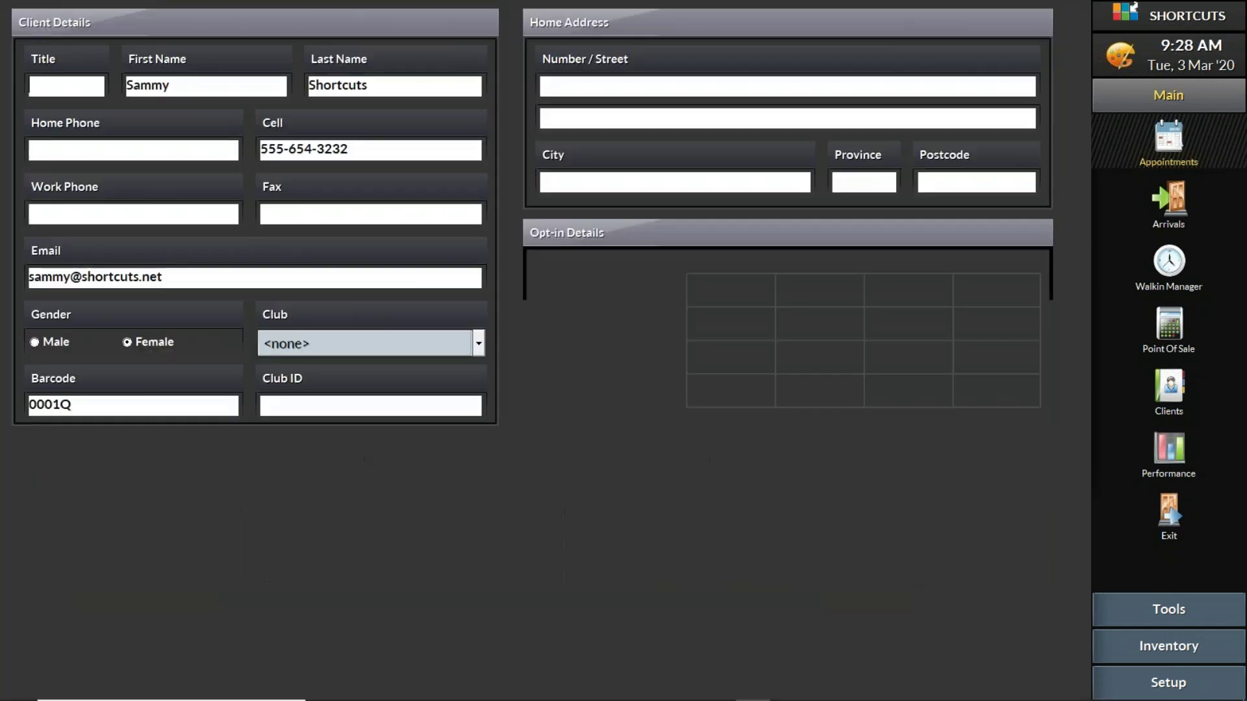
{"action": "left_click", "coordinate": [185, 635]}
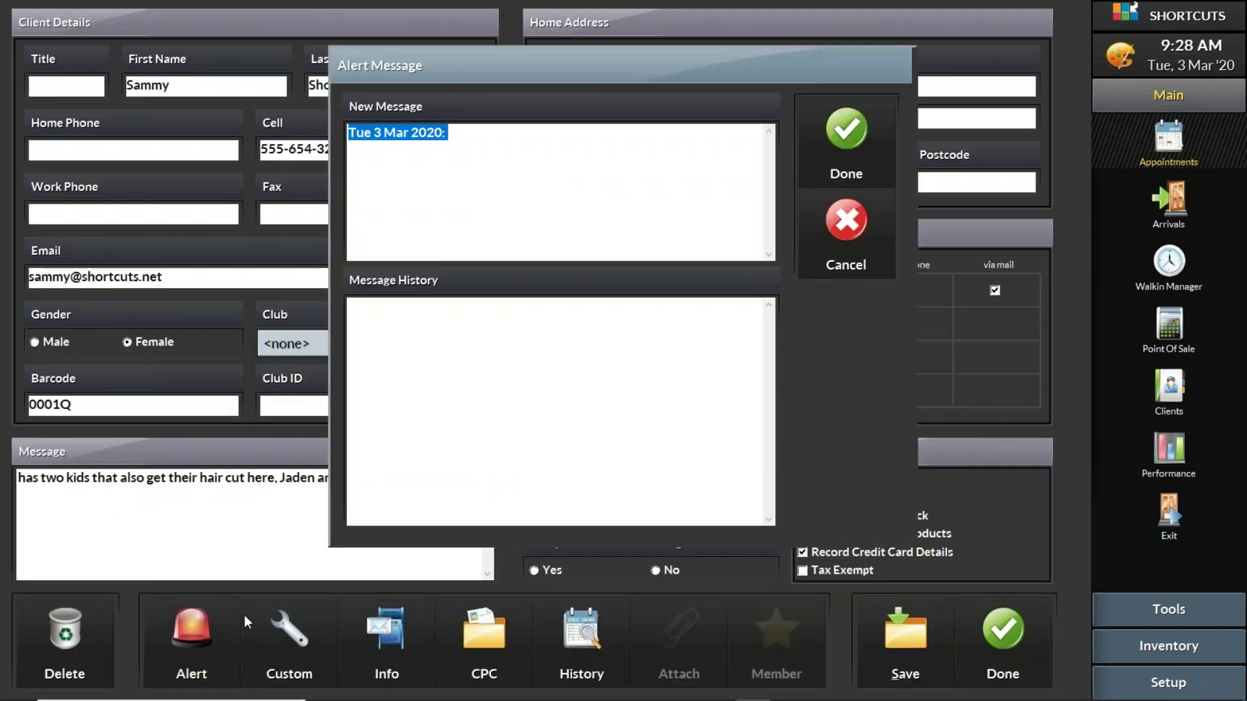
{"action": "left_click", "coordinate": [848, 234]}
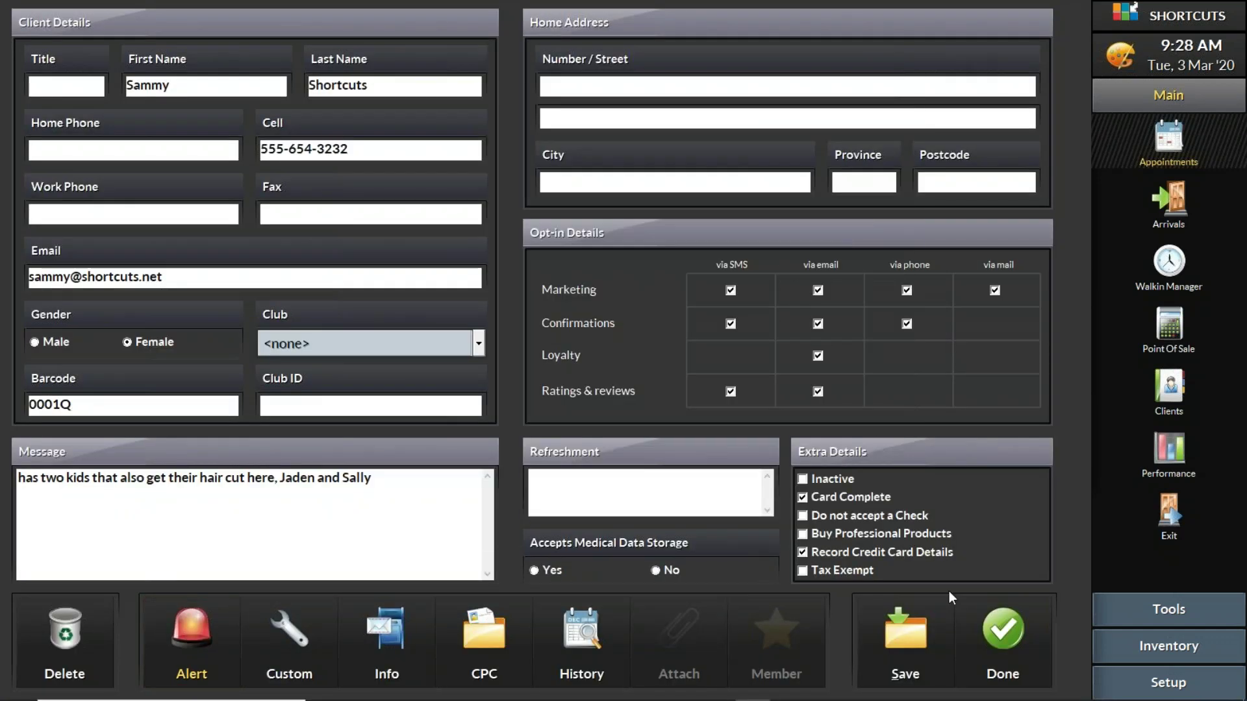
{"action": "left_click", "coordinate": [995, 625]}
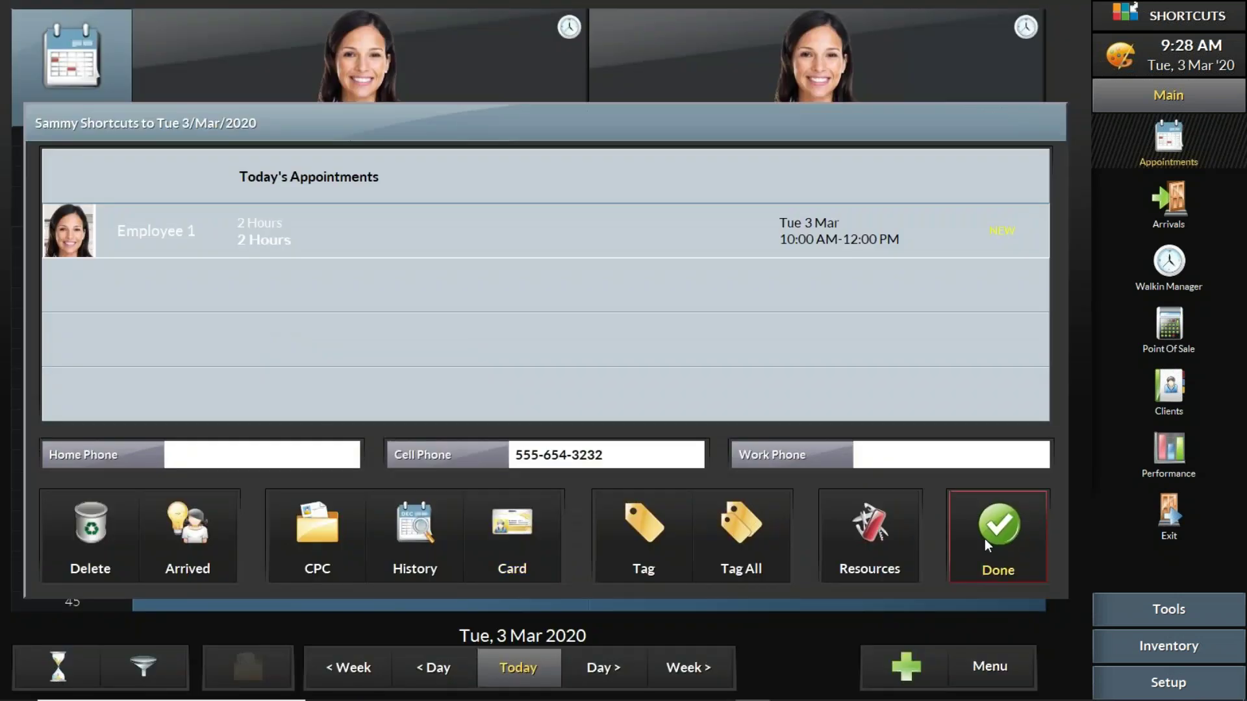
{"action": "left_click", "coordinate": [984, 544]}
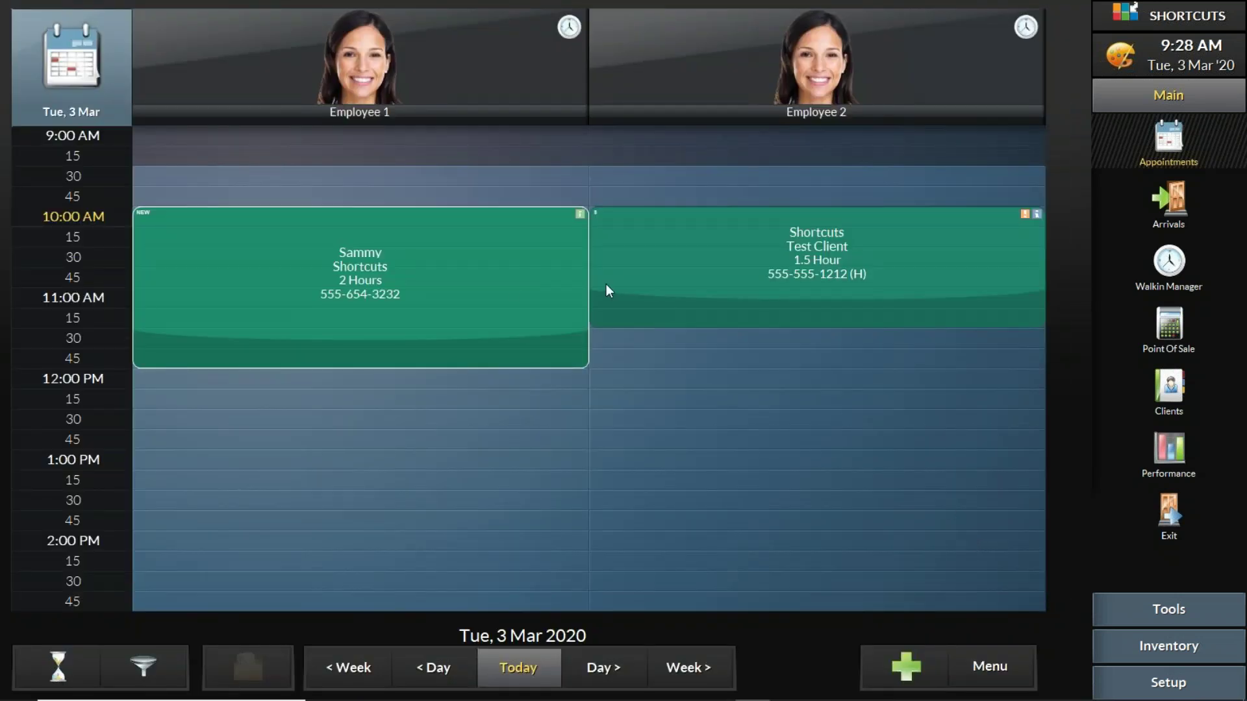
{"action": "left_click", "coordinate": [510, 282]}
Step: Review the test client's card, then reopen the new client's appointment summary
{"action": "left_click", "coordinate": [719, 264]}
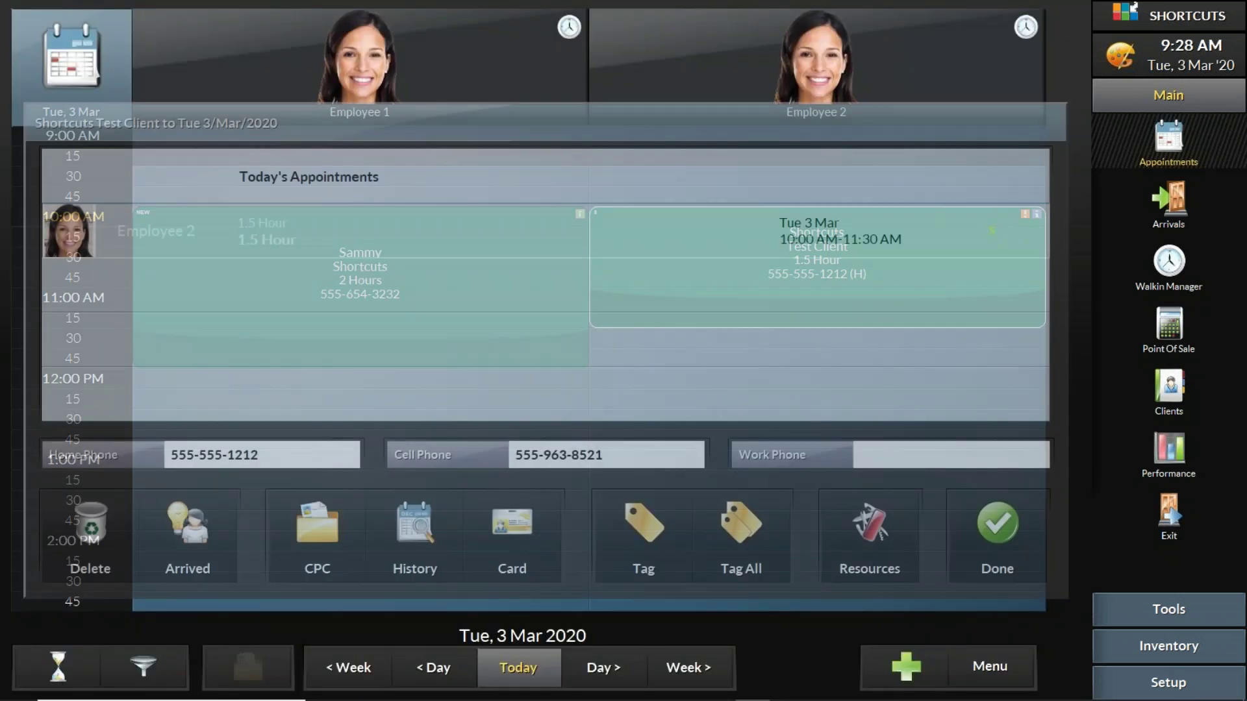
{"action": "left_click", "coordinate": [540, 521]}
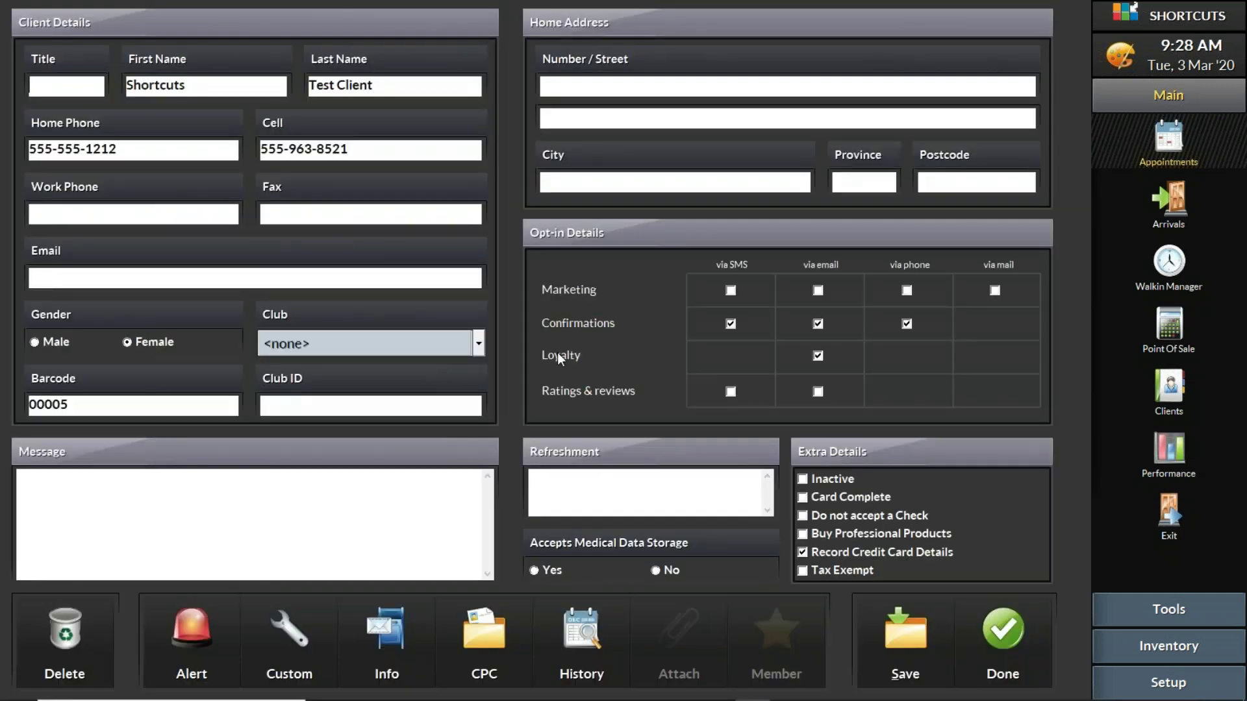
{"action": "left_click", "coordinate": [1012, 644]}
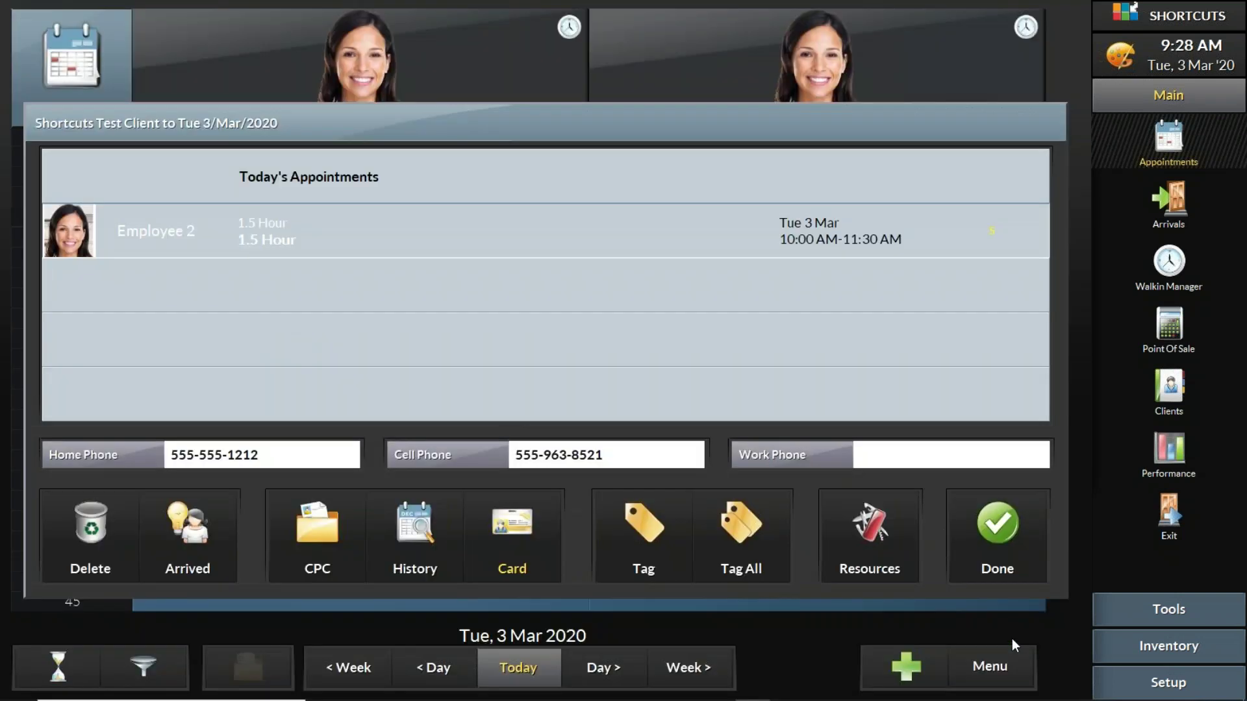
{"action": "left_click", "coordinate": [989, 535]}
{"action": "left_click", "coordinate": [490, 281]}
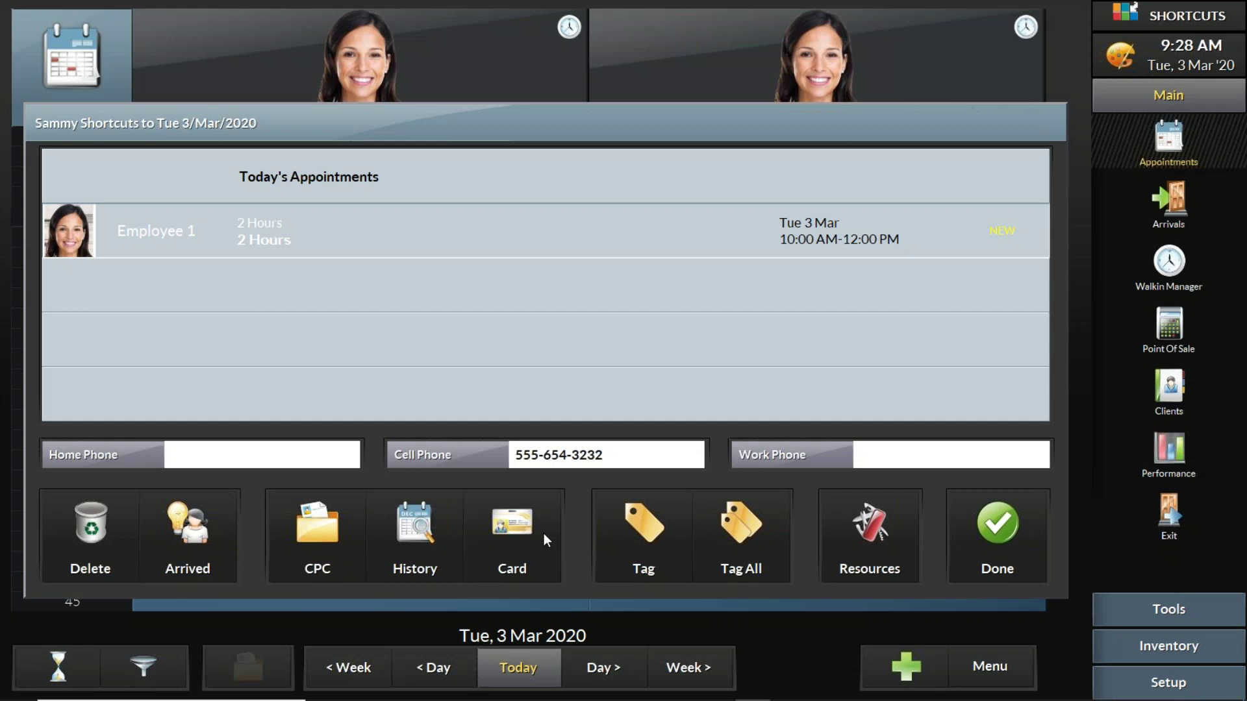
Step: Open the History window listing the new client's visits
{"action": "left_click", "coordinate": [396, 534]}
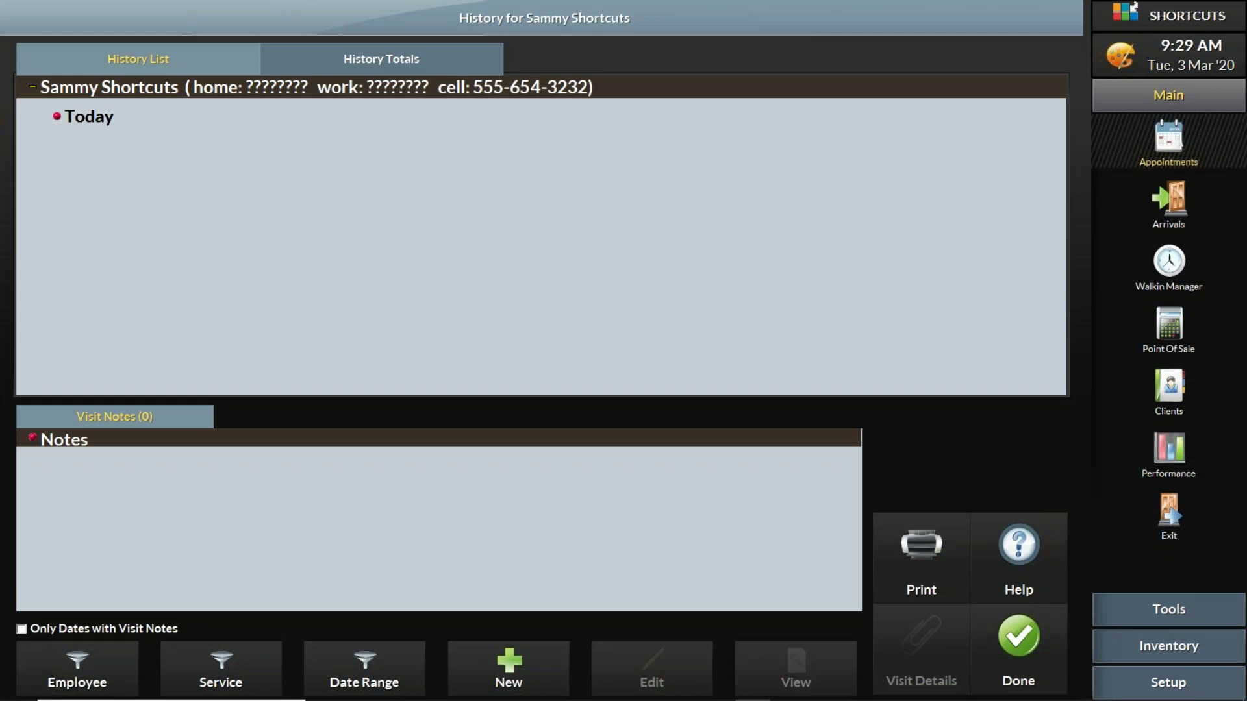
Step: Add today's visit note '2 on top 1 on the sides' for the new client and close History
{"action": "left_click", "coordinate": [509, 662]}
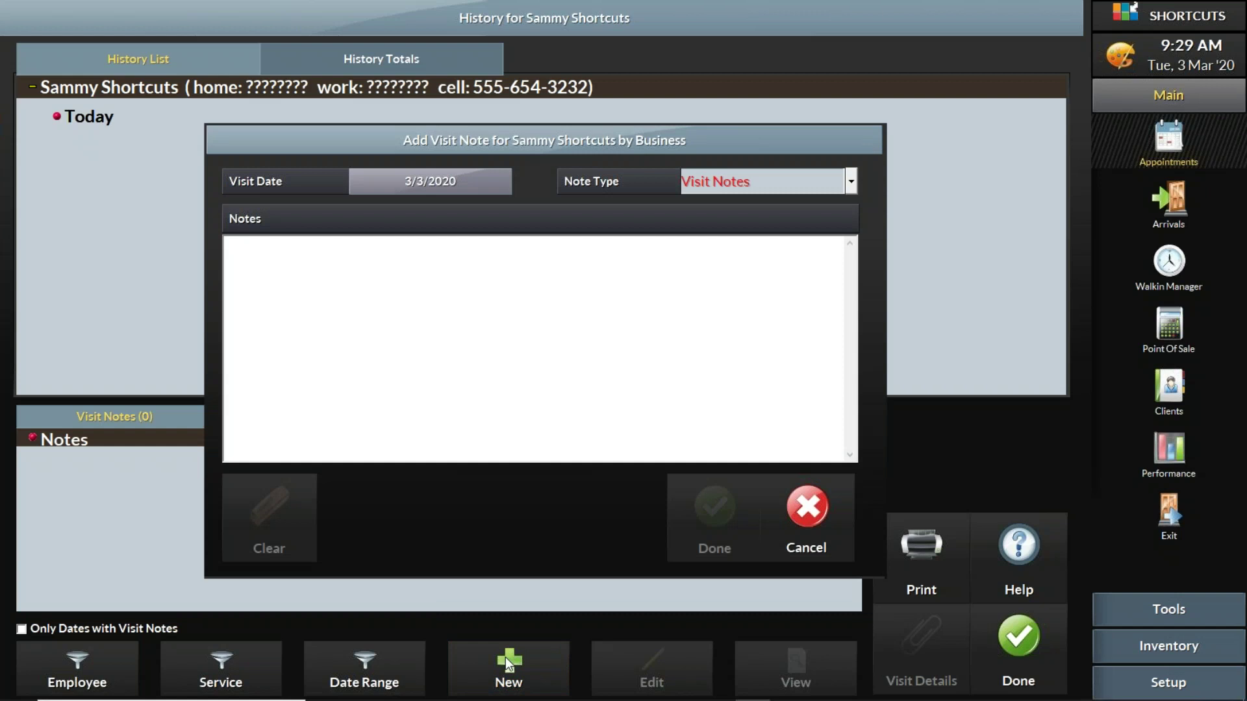
{"action": "left_click", "coordinate": [506, 397]}
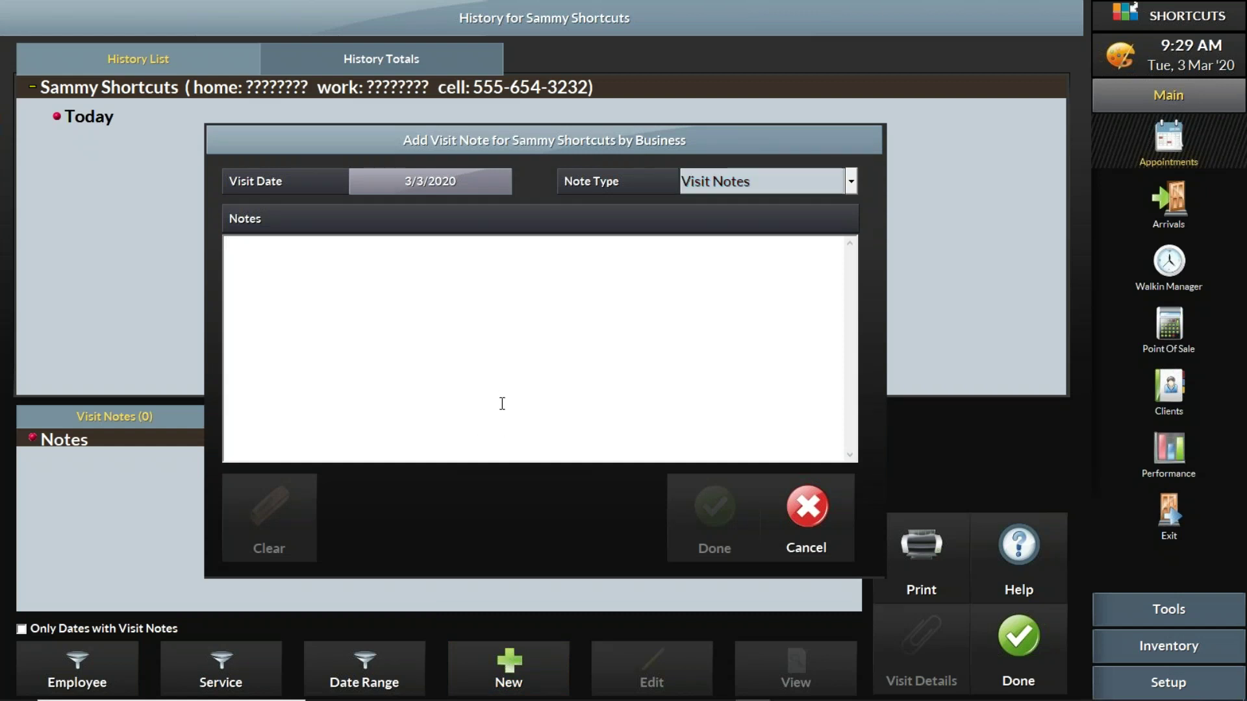
{"action": "type", "text": "2 o"}
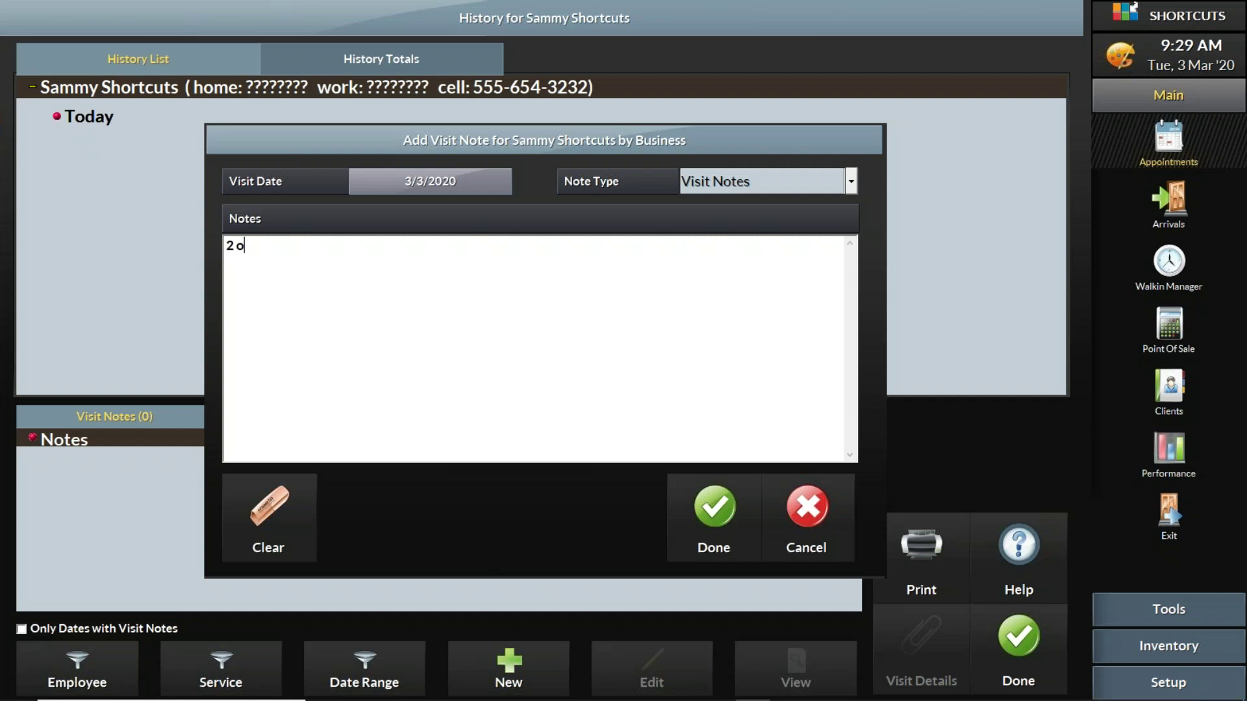
{"action": "type", "text": "n top 1 on the sides"}
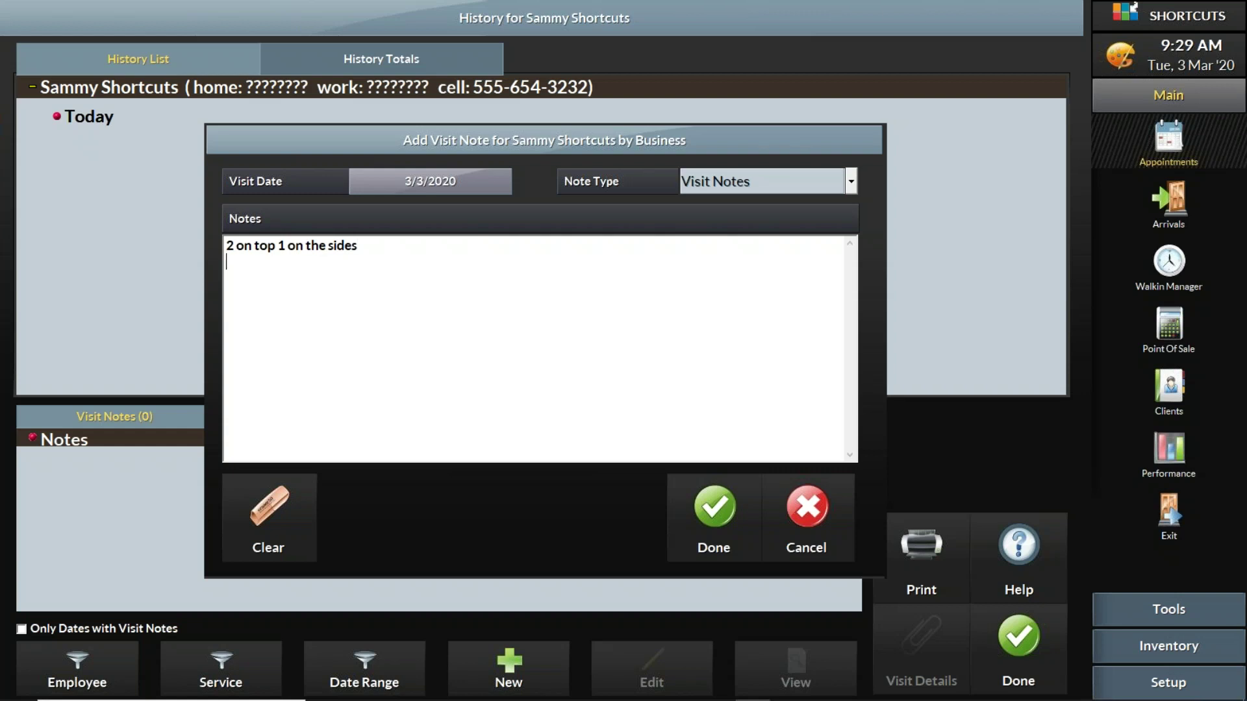
{"action": "left_click", "coordinate": [717, 513]}
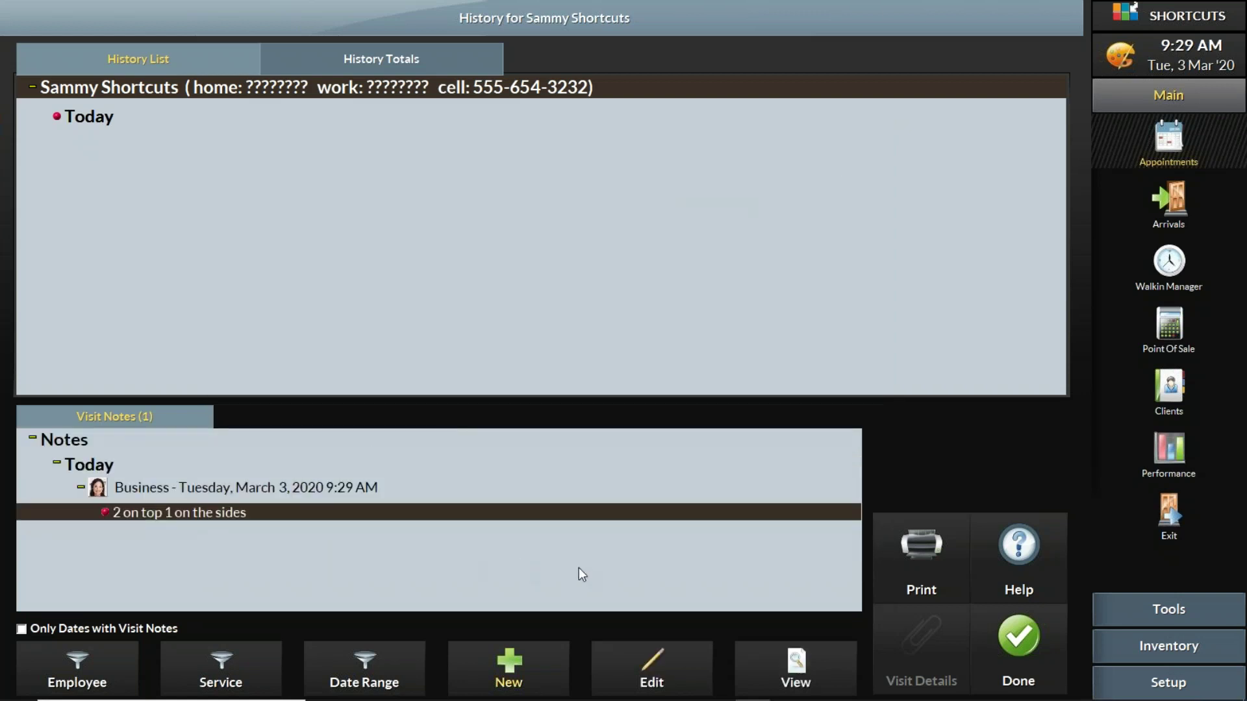
{"action": "left_click", "coordinate": [1006, 635]}
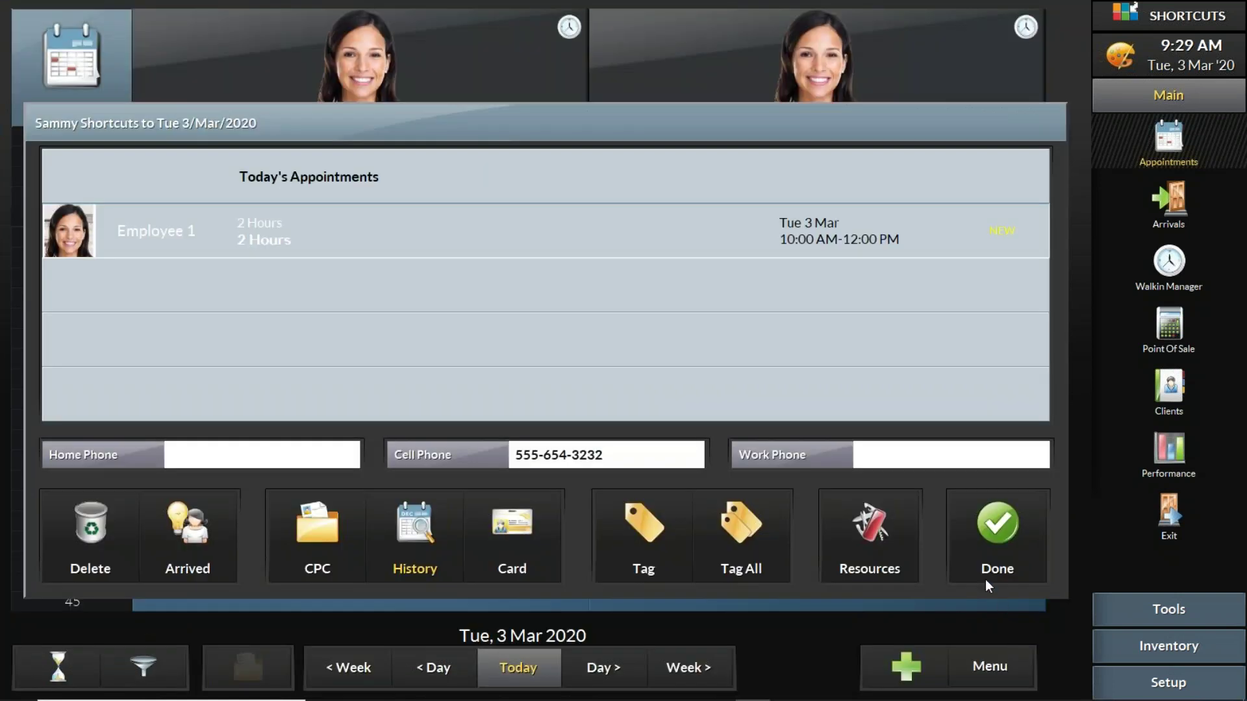
Step: Move the new client's booking to Employee 2 at 11:30 AM and open it
{"action": "left_click", "coordinate": [1012, 557]}
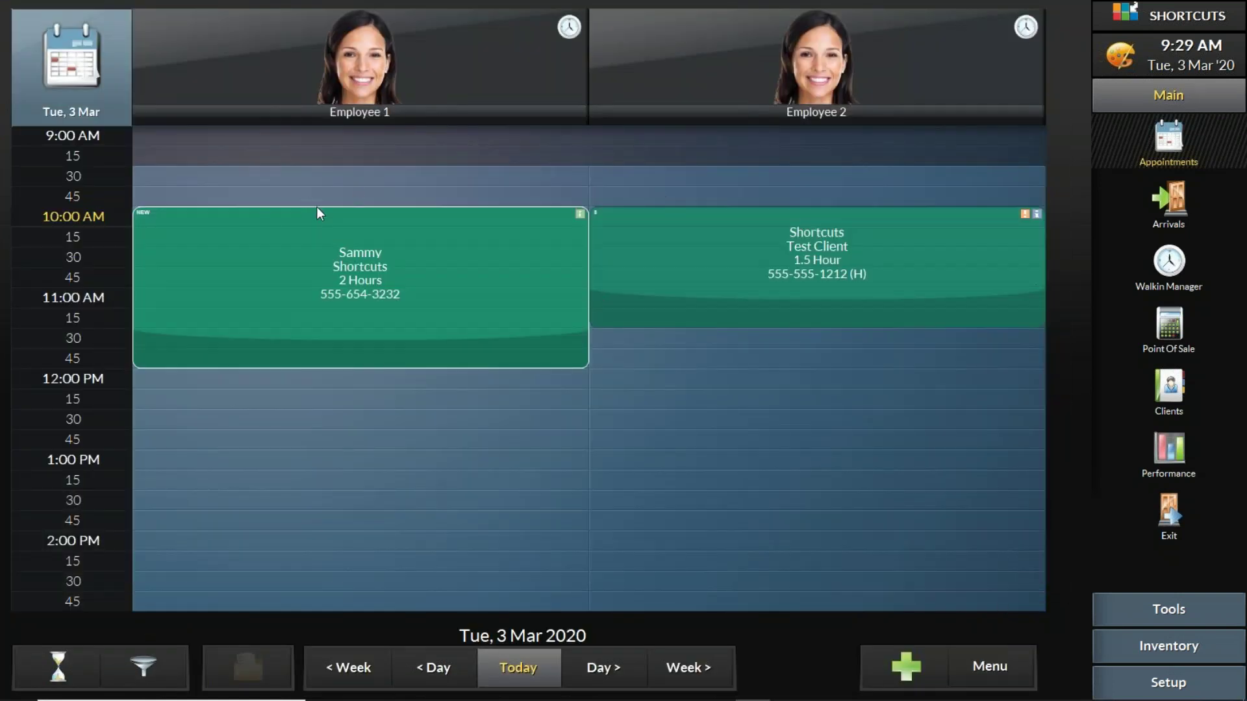
{"action": "left_click_drag", "start_coordinate": [263, 228], "coordinate": [716, 352]}
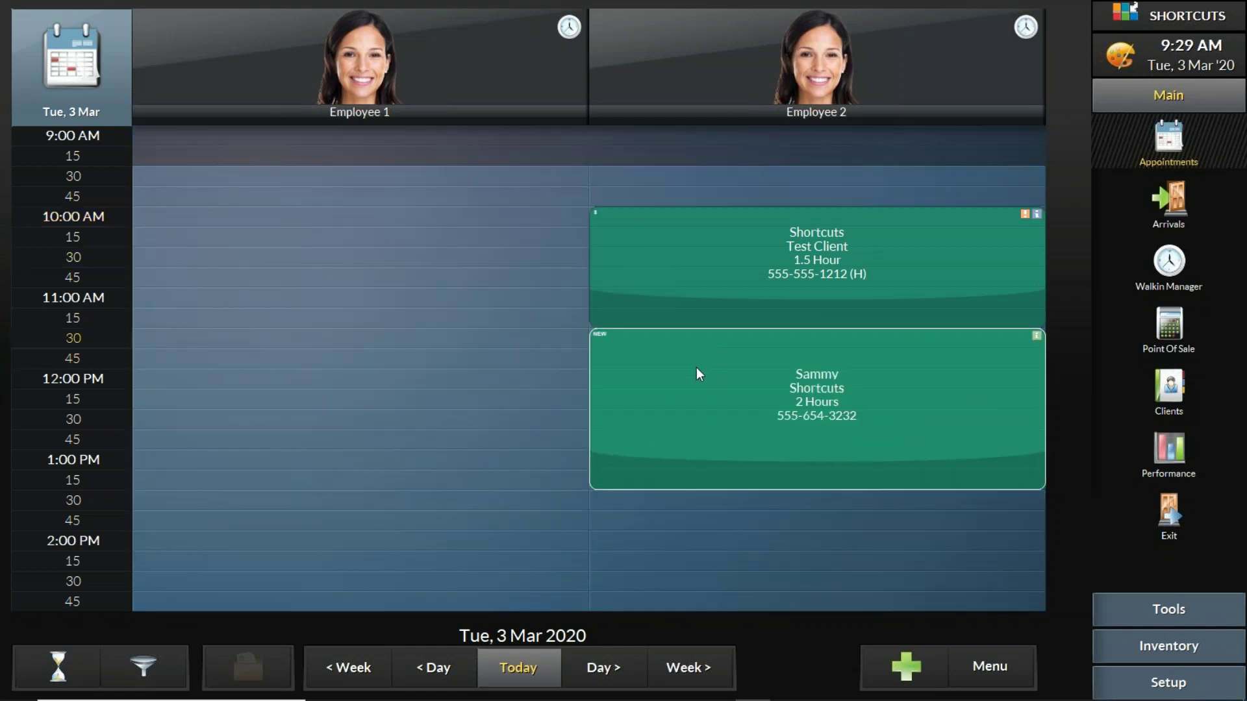
{"action": "left_click", "coordinate": [703, 362]}
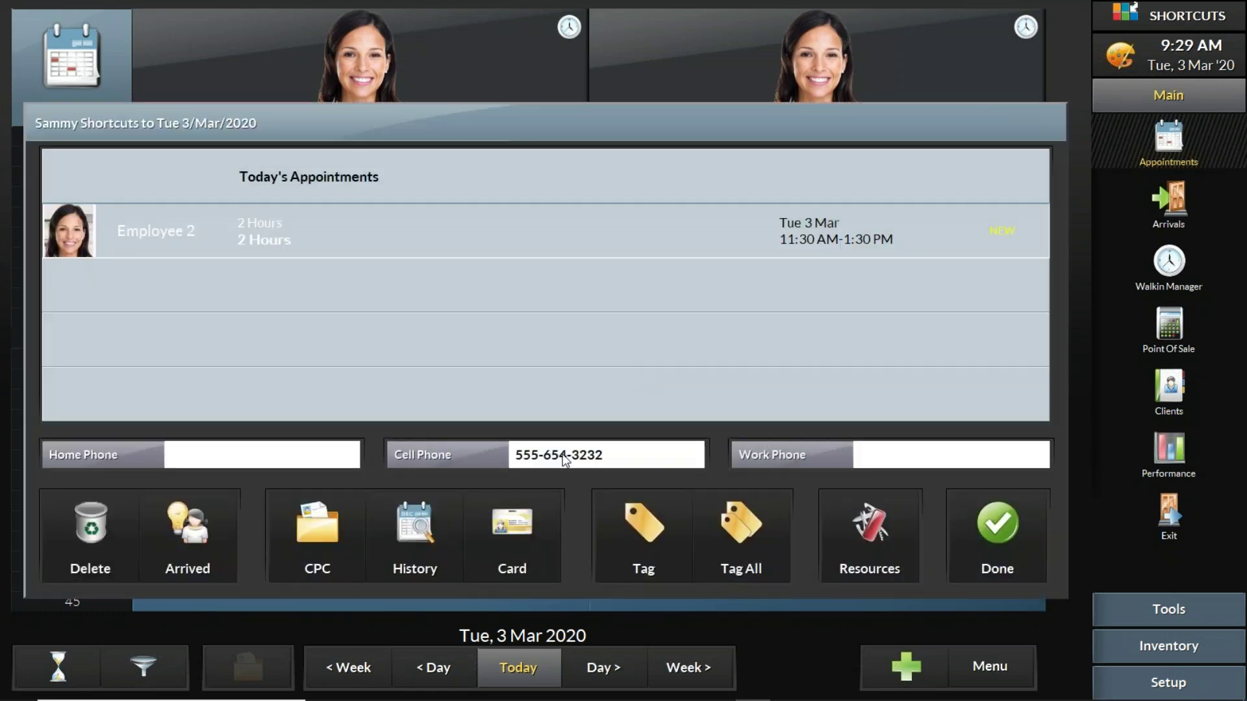
Step: Check the saved visit note in her history, then return to the day view
{"action": "left_click", "coordinate": [452, 511]}
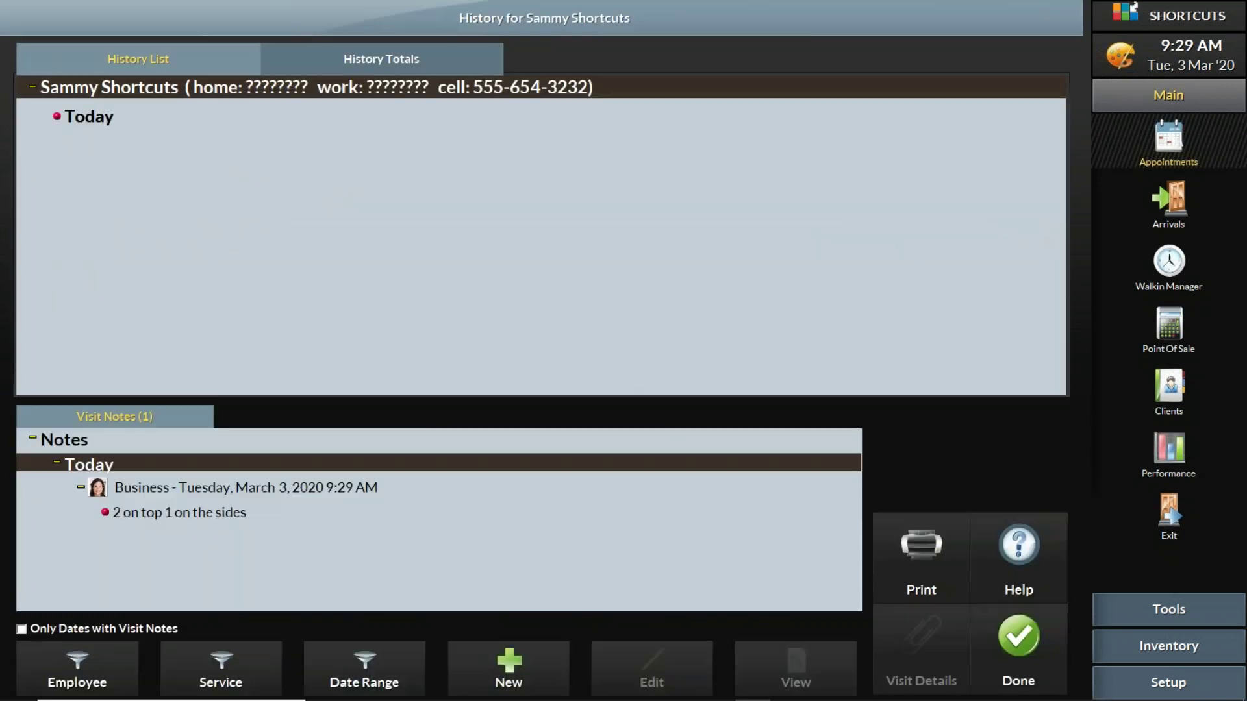
{"action": "left_click", "coordinate": [251, 516]}
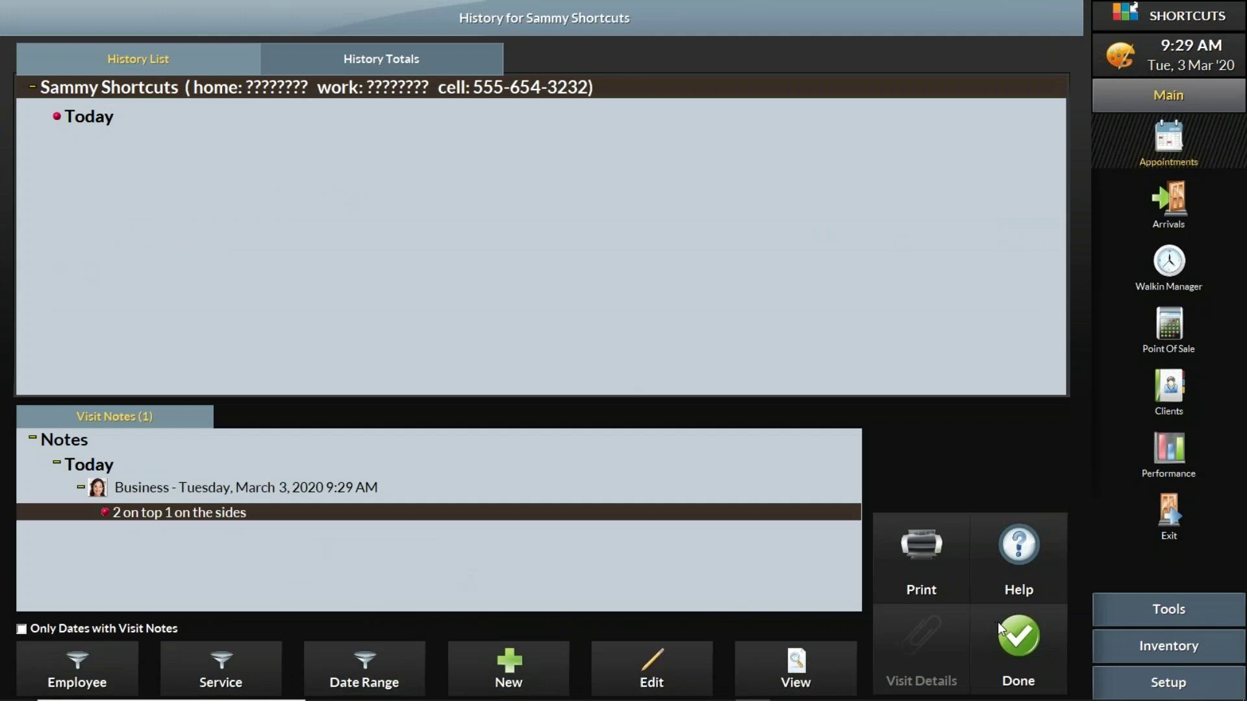
{"action": "left_click", "coordinate": [1024, 638]}
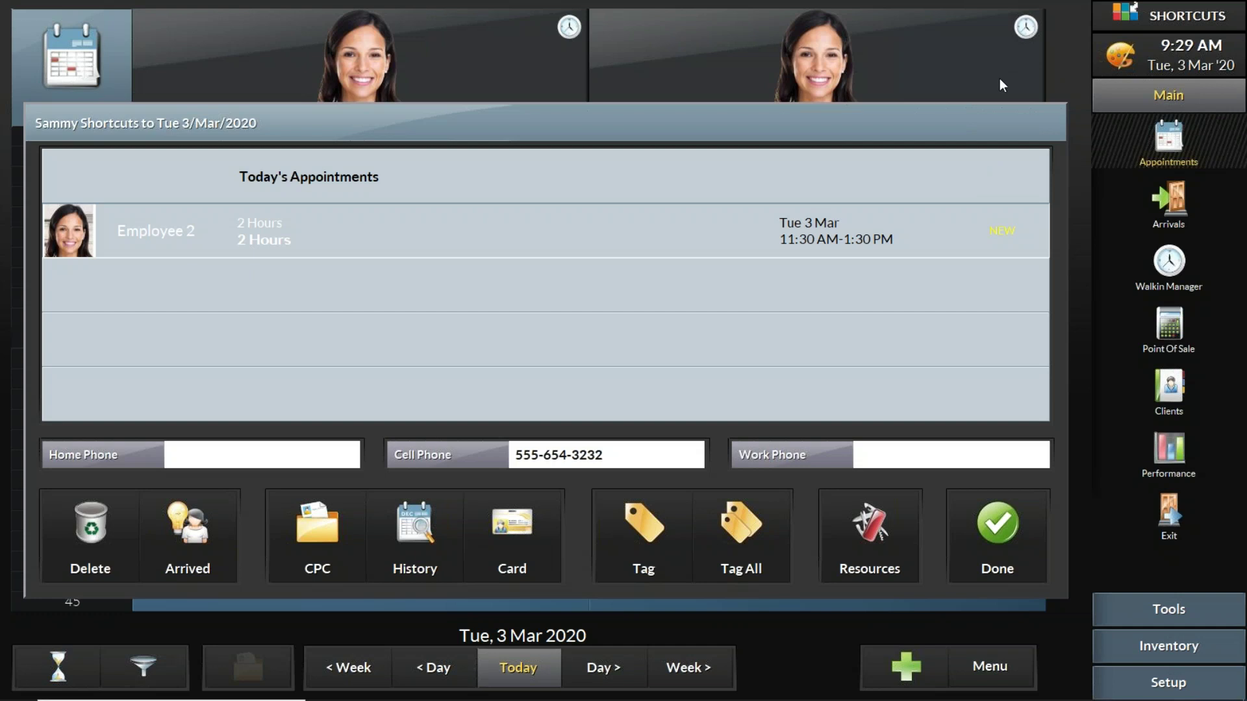
{"action": "left_click", "coordinate": [982, 513]}
Step: Move the new client's booking back to Employee 1 at 9:45 and preview its options
{"action": "left_click_drag", "start_coordinate": [724, 396], "coordinate": [227, 221]}
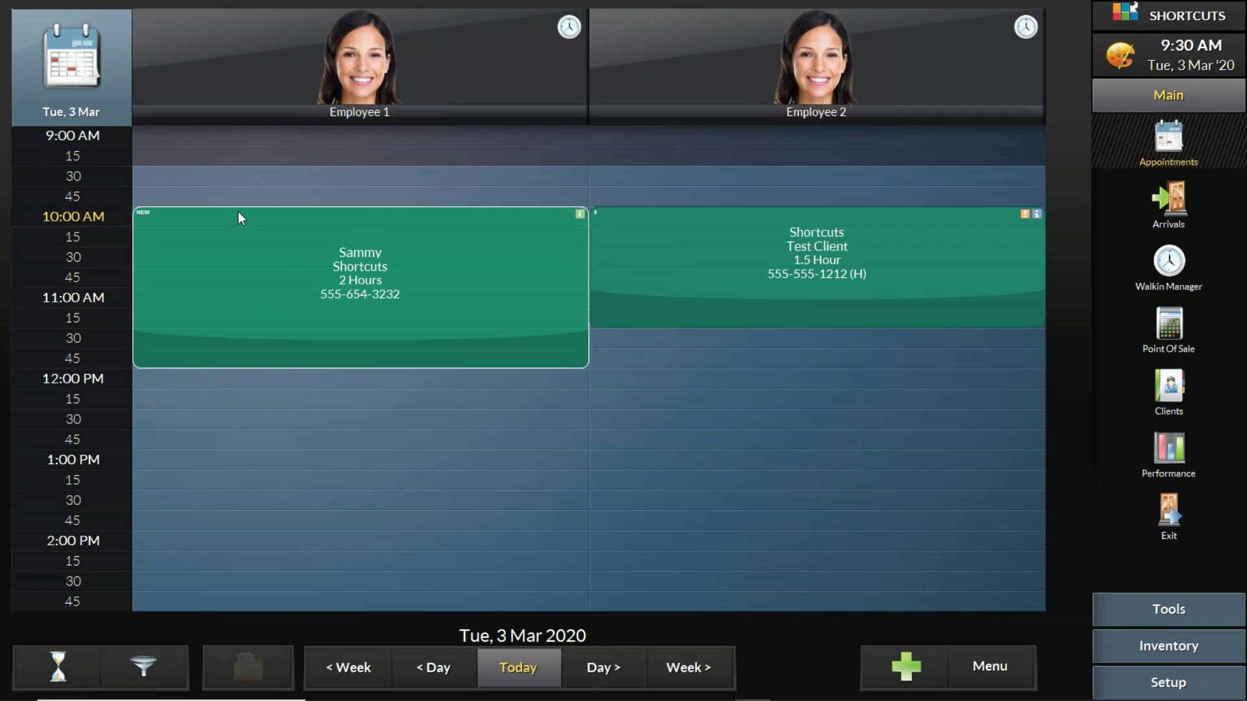
{"action": "mouse_move", "coordinate": [239, 217]}
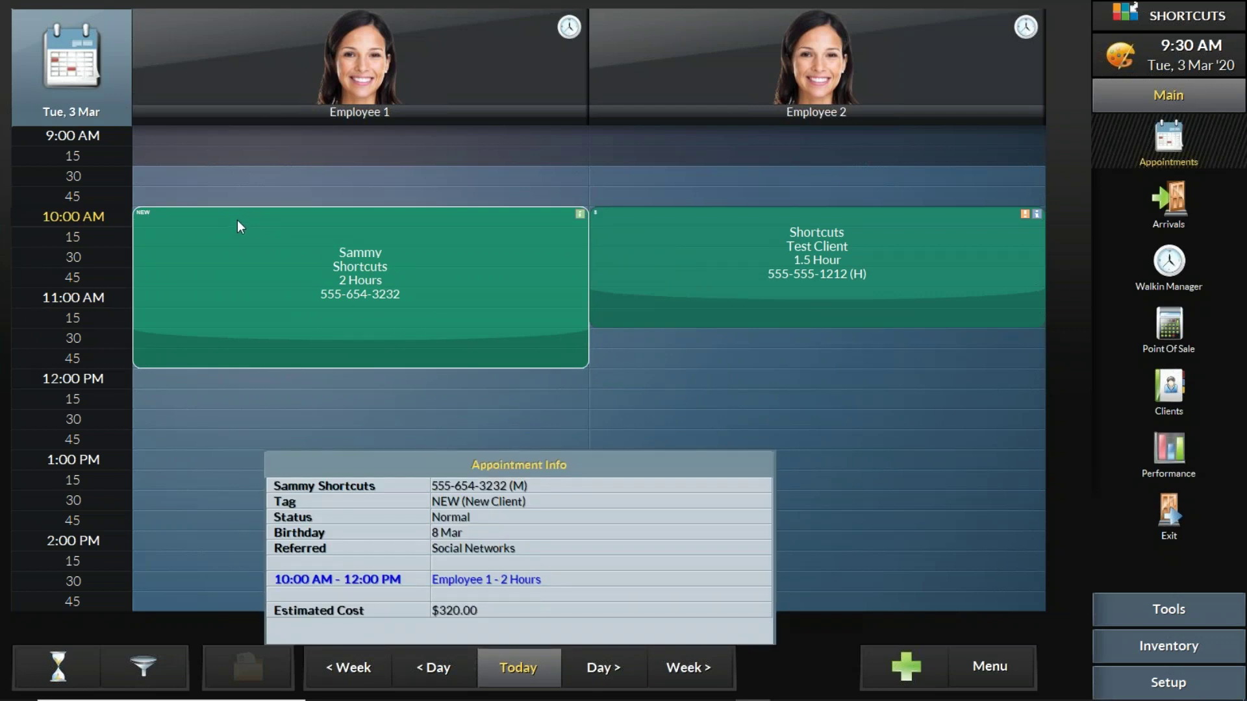
{"action": "left_click", "coordinate": [236, 218]}
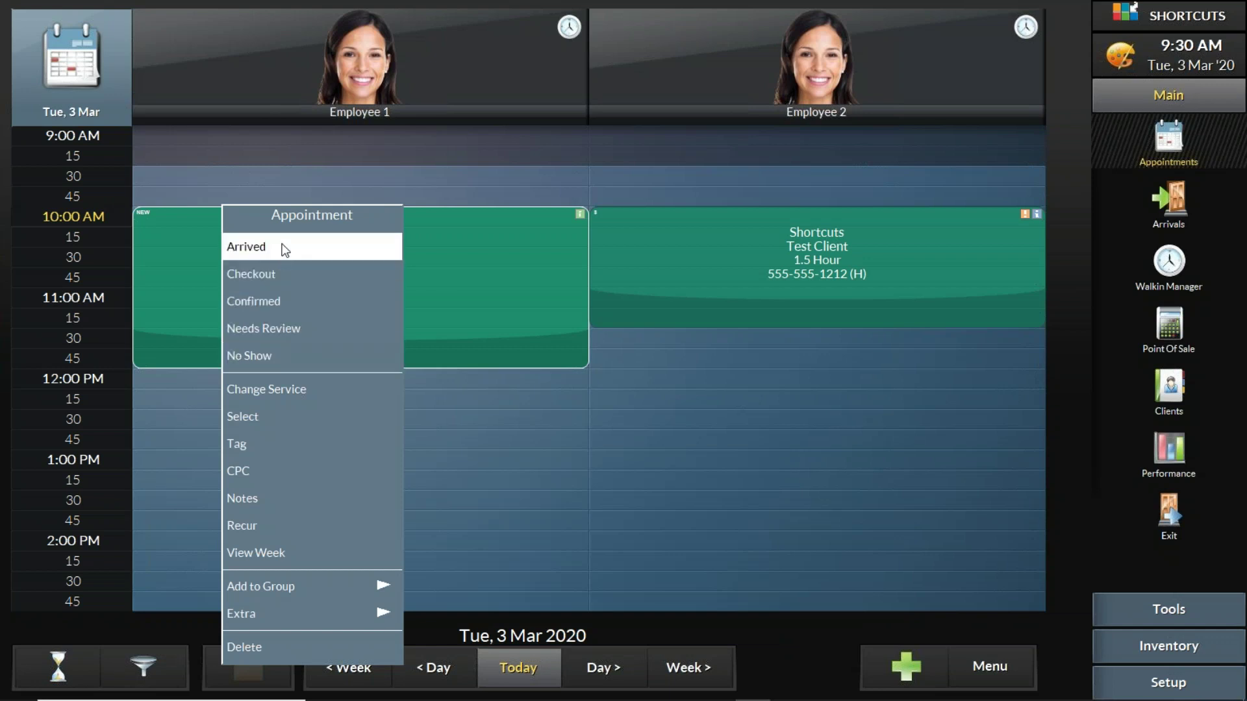
{"action": "left_click", "coordinate": [1002, 87]}
Step: Open the Appointment status menu for the new client's 10:00 AM booking
{"action": "left_click", "coordinate": [754, 223]}
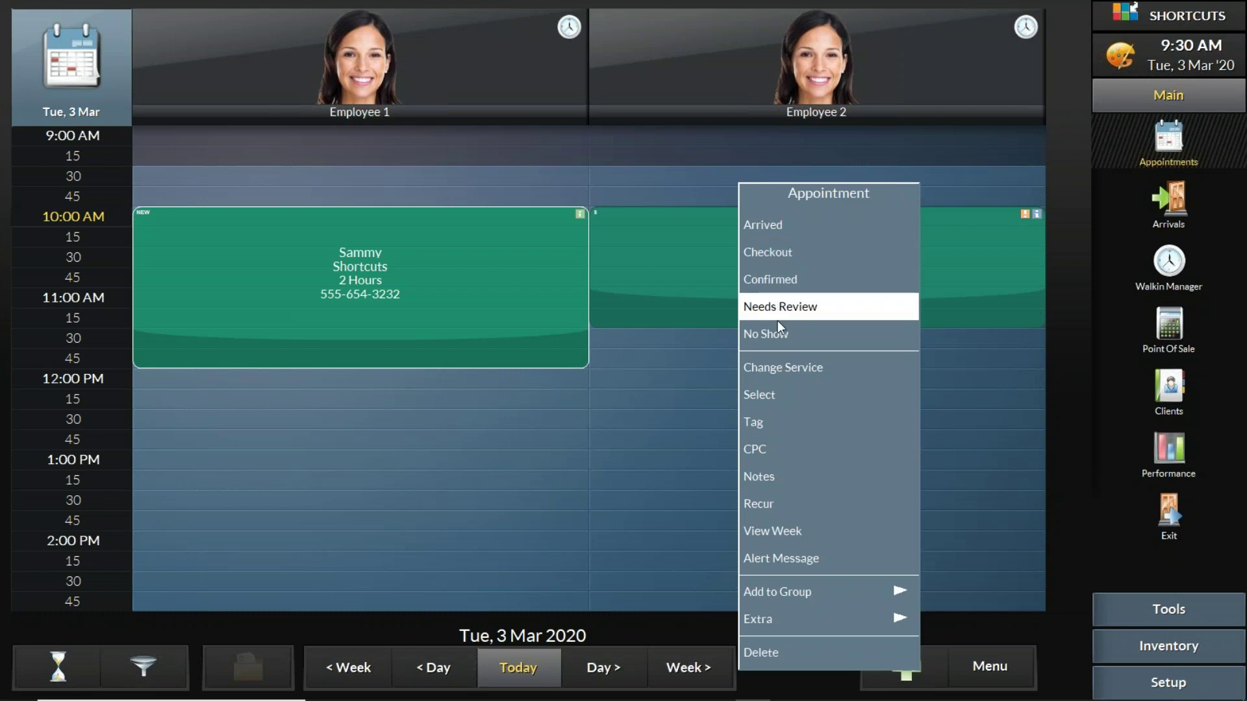
{"action": "left_click", "coordinate": [480, 252]}
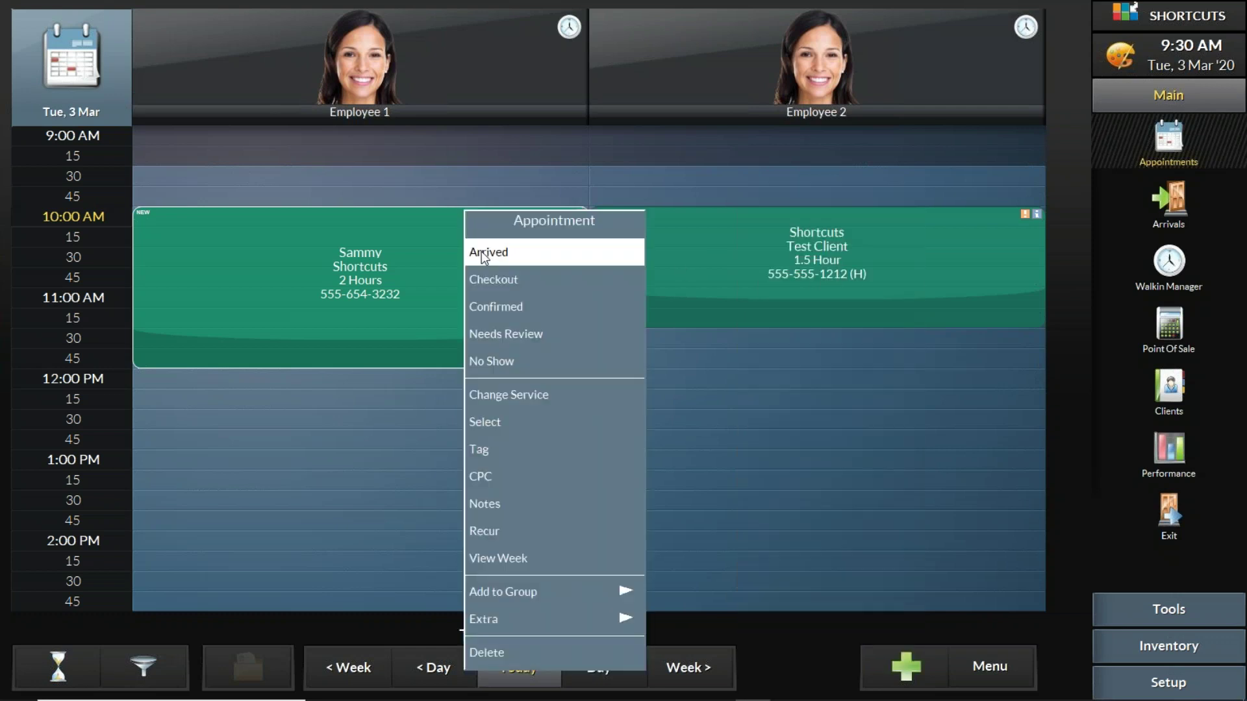
{"action": "left_click", "coordinate": [1009, 57]}
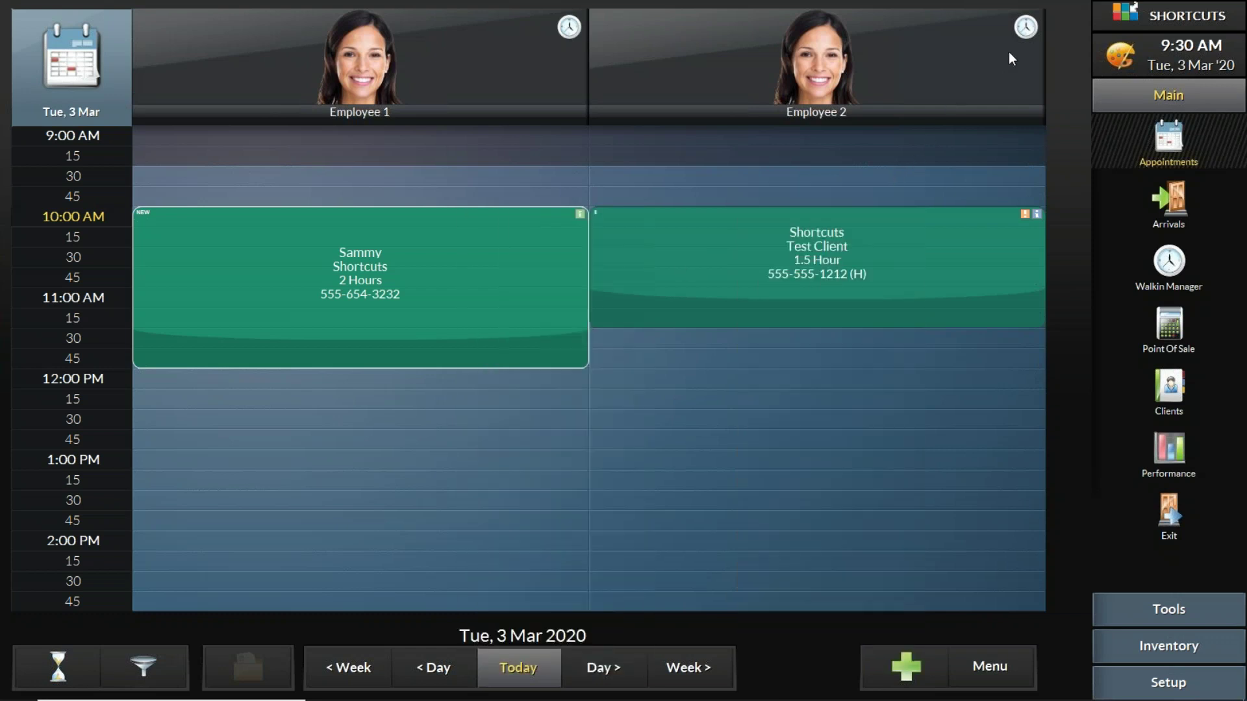
{"action": "left_click", "coordinate": [466, 248]}
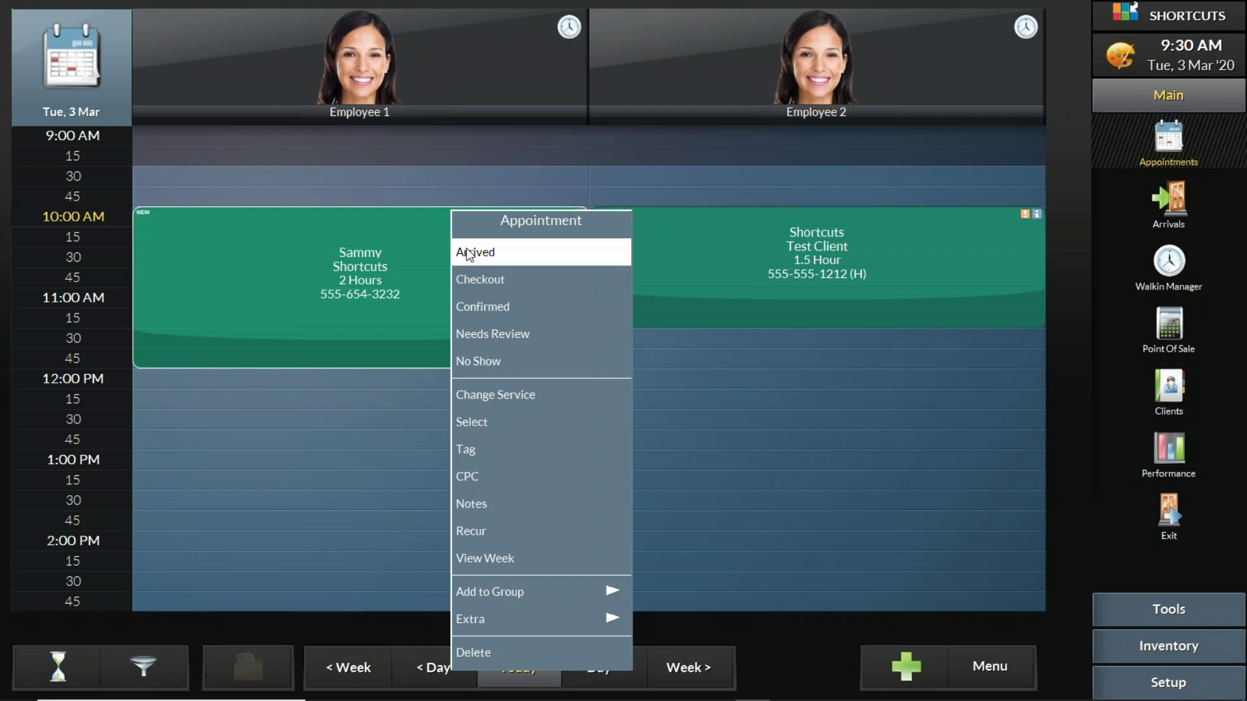
Step: Mark the test client's appointment Arrived and the new client's appointment No Show
{"action": "right_click", "coordinate": [703, 233]}
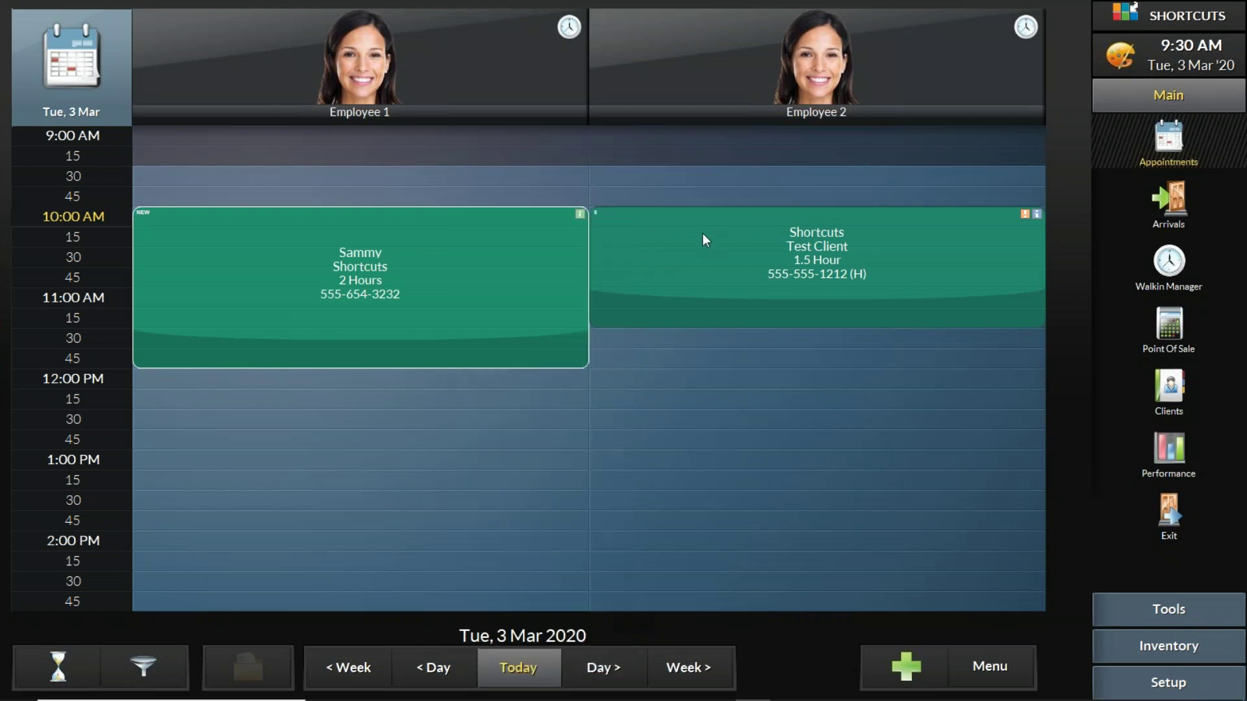
{"action": "left_click", "coordinate": [714, 231]}
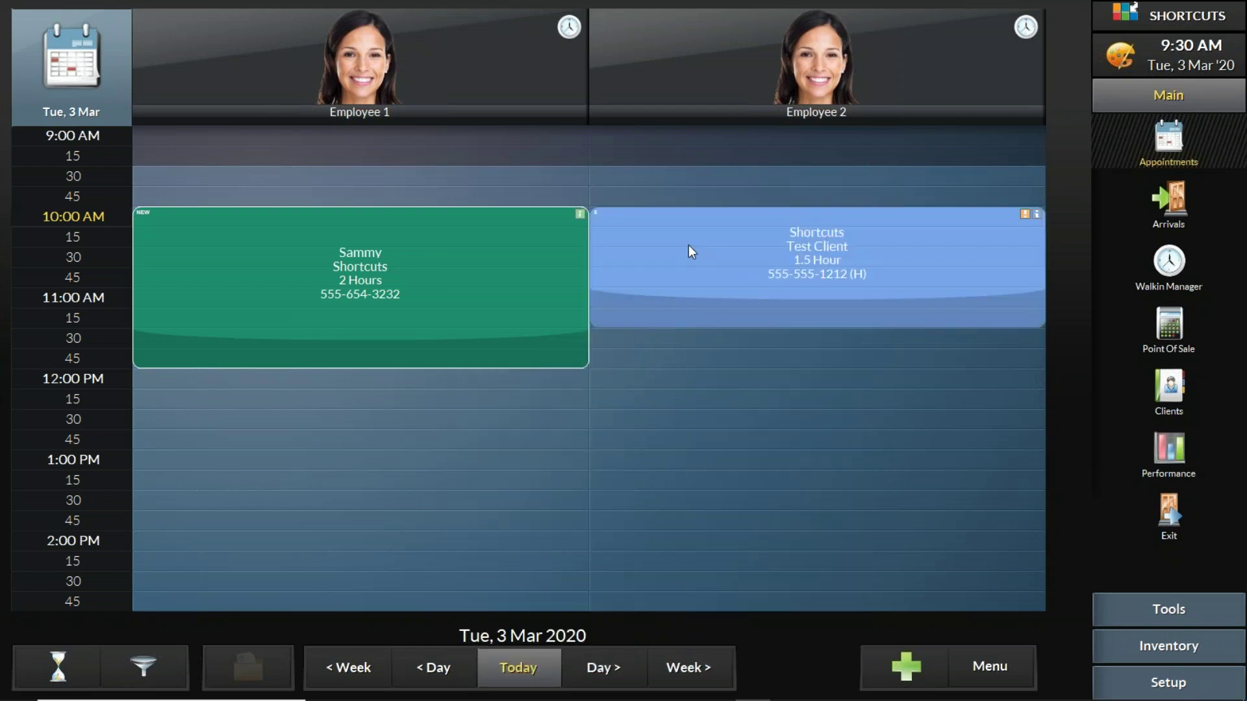
{"action": "right_click", "coordinate": [462, 236]}
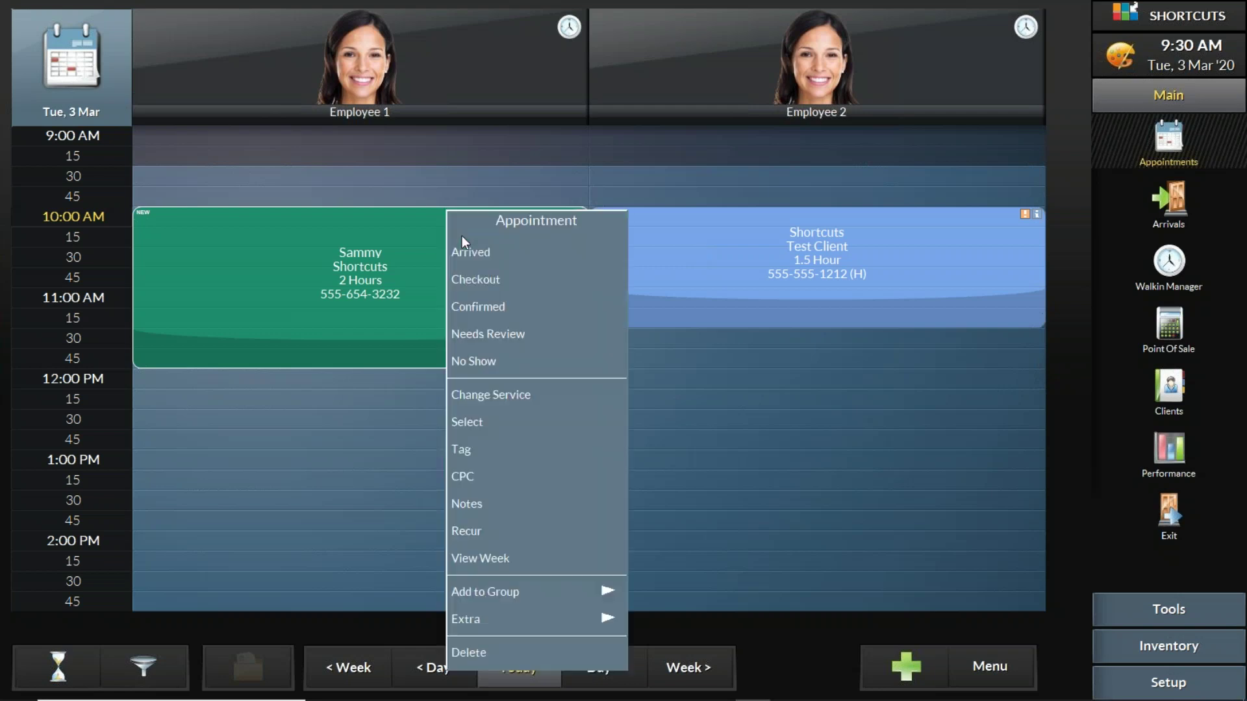
{"action": "left_click", "coordinate": [497, 362]}
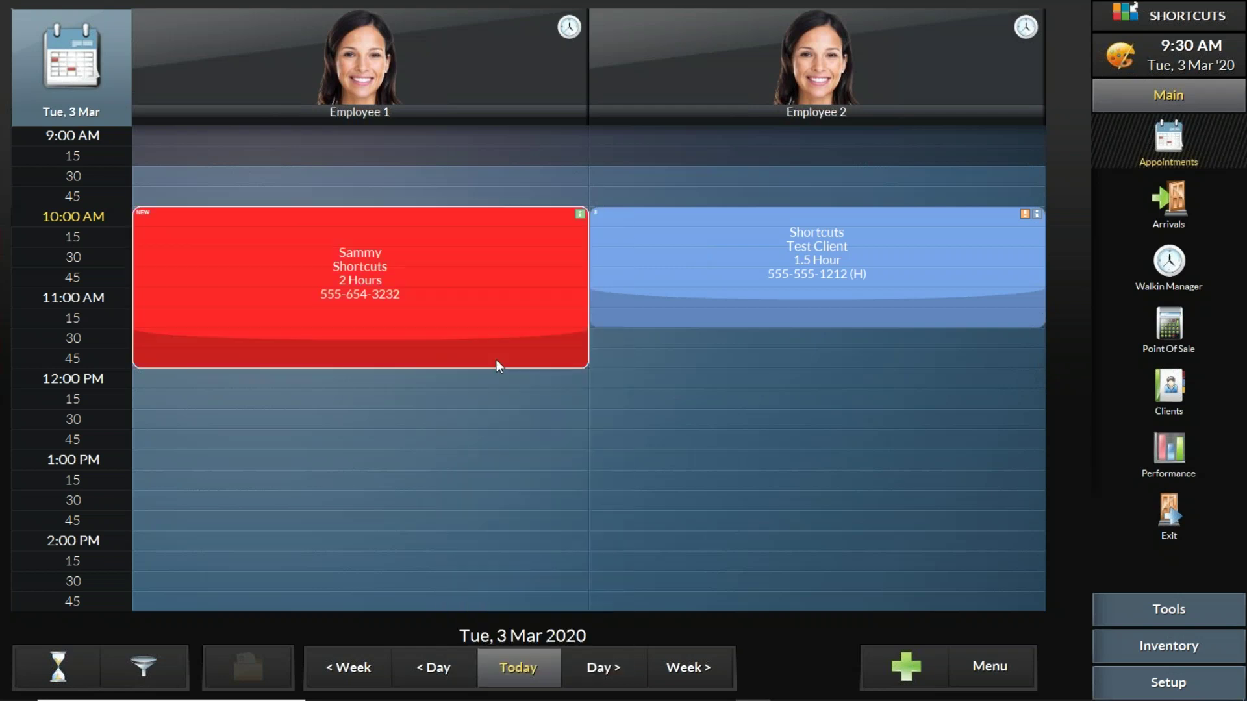
Step: Undo the No Show status and the Arrived status on both appointments
{"action": "right_click", "coordinate": [505, 258]}
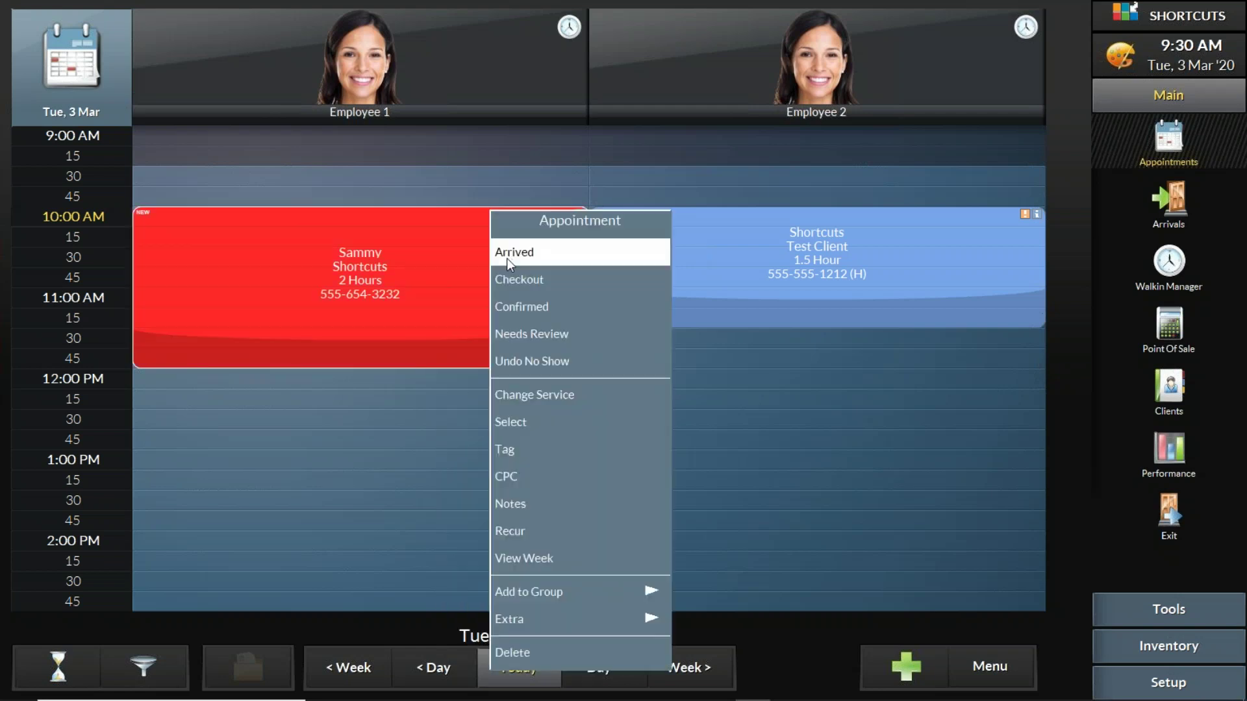
{"action": "left_click", "coordinate": [538, 361]}
{"action": "right_click", "coordinate": [677, 231]}
{"action": "left_click", "coordinate": [694, 249]}
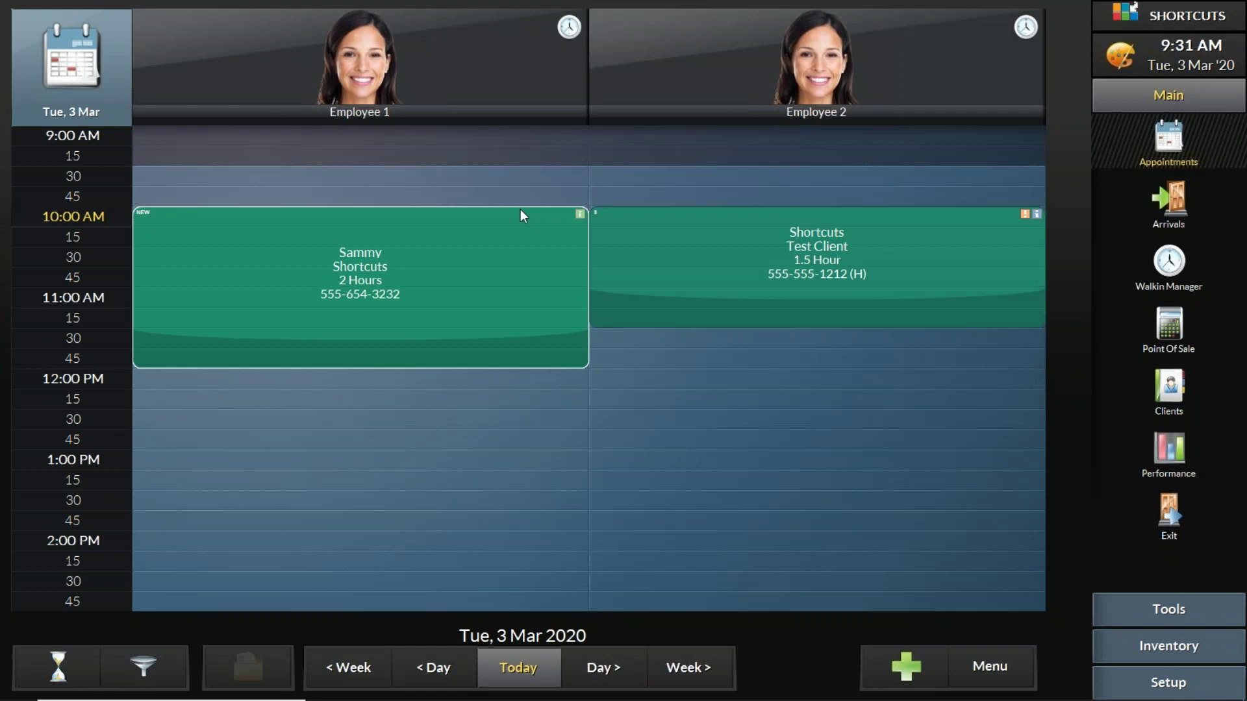
{"action": "left_click", "coordinate": [520, 209]}
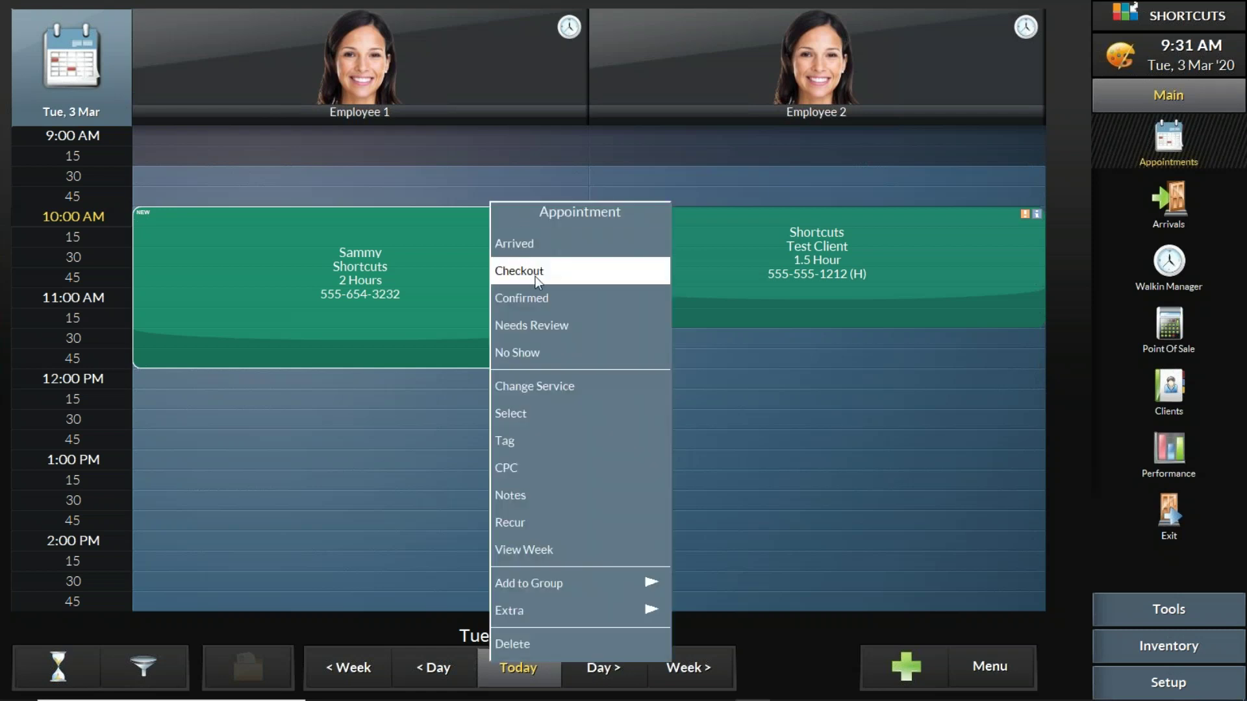
{"action": "left_click", "coordinate": [543, 296]}
{"action": "left_click", "coordinate": [721, 249]}
{"action": "left_click", "coordinate": [732, 231]}
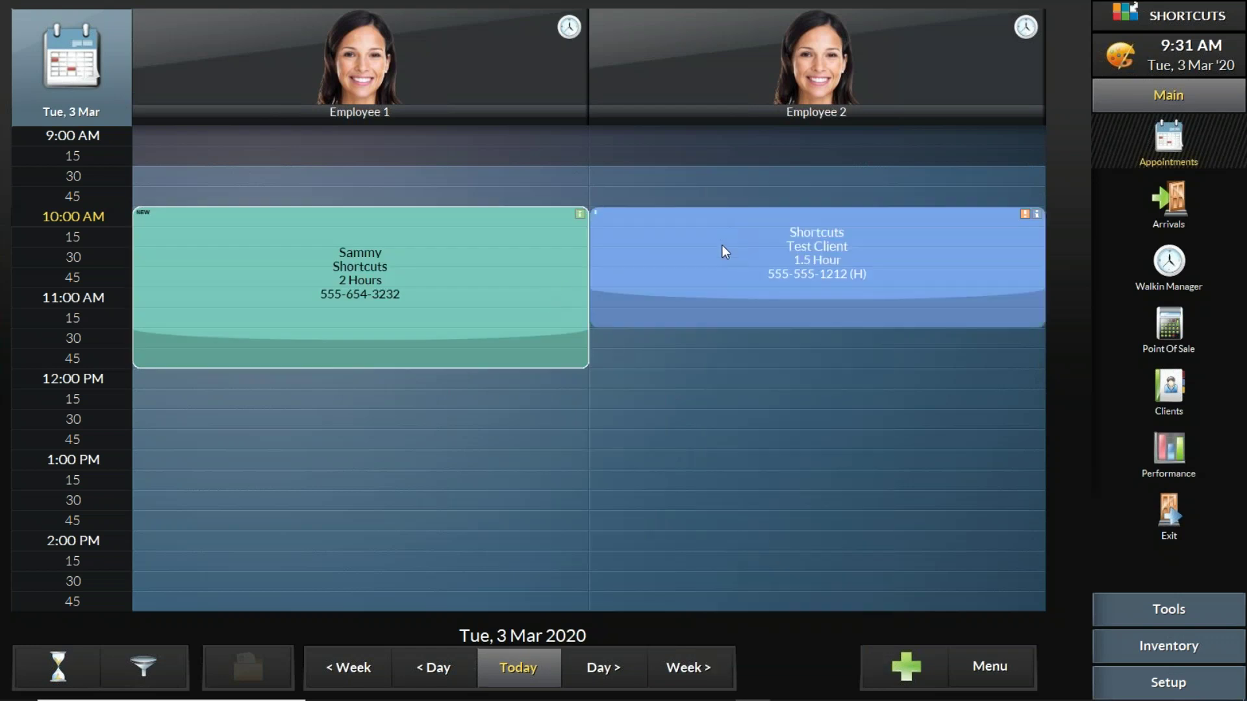
{"action": "left_click", "coordinate": [725, 251]}
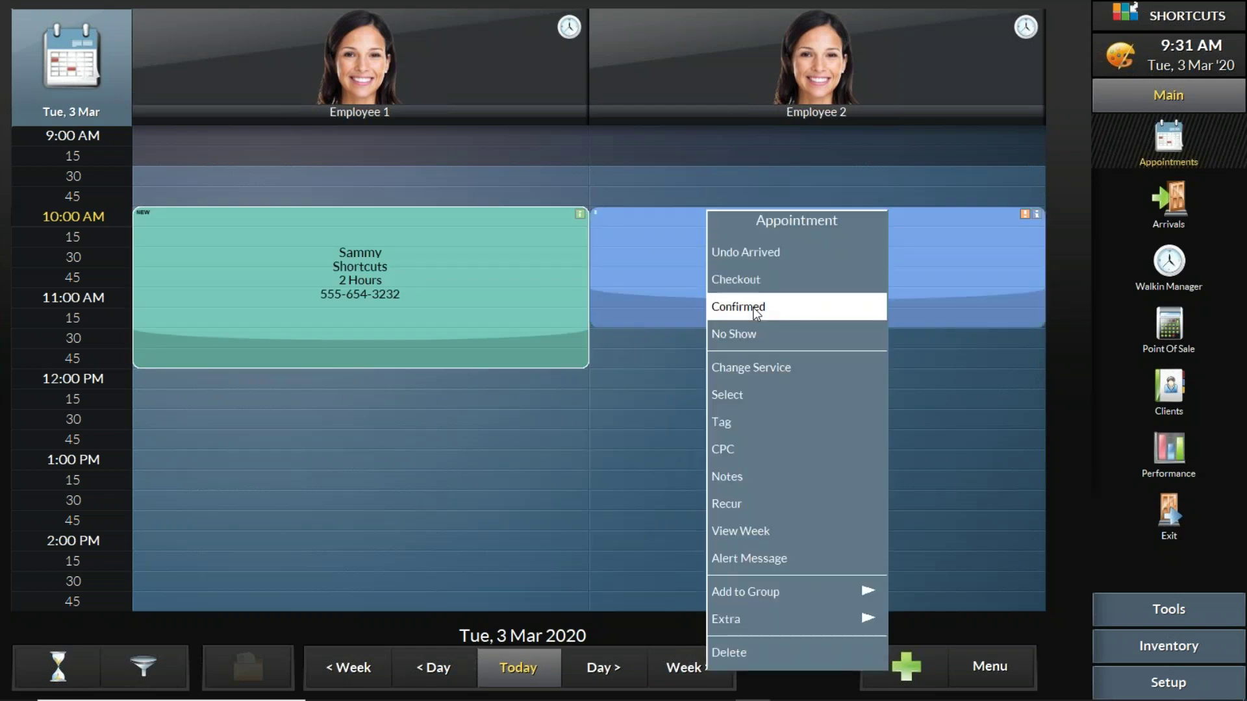
{"action": "left_click", "coordinate": [741, 252]}
{"action": "left_click", "coordinate": [450, 238]}
{"action": "left_click", "coordinate": [461, 256]}
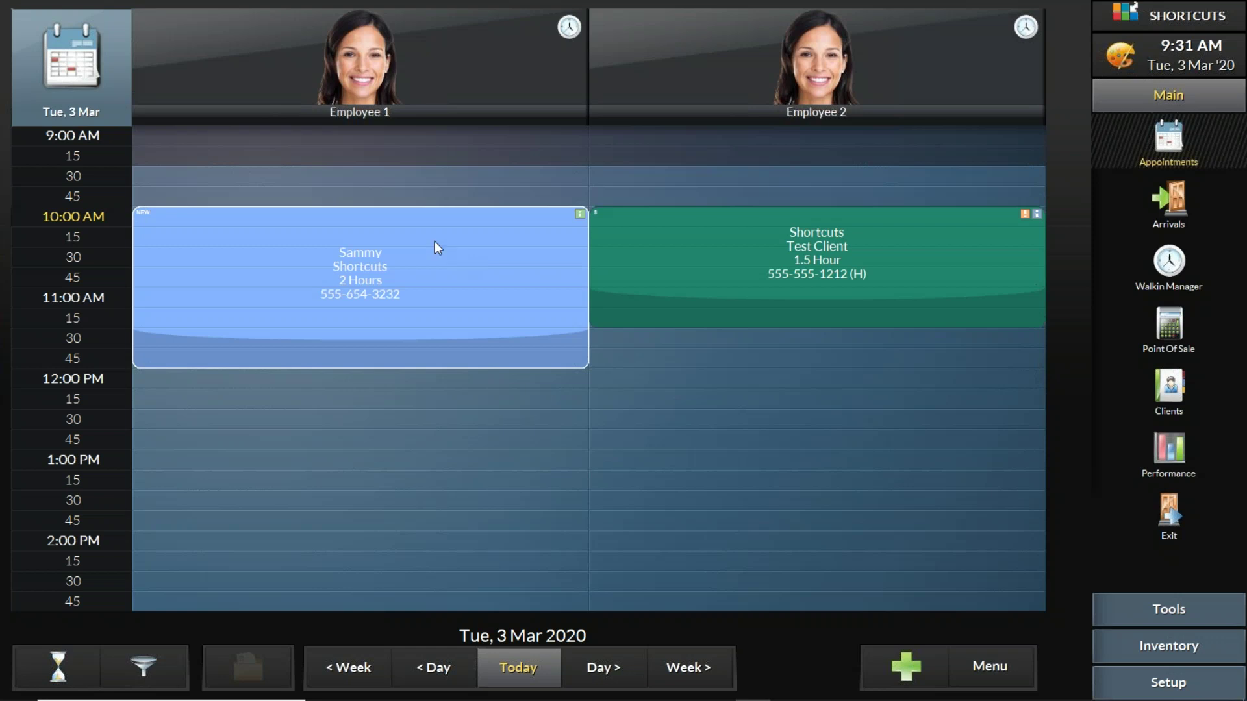
{"action": "right_click", "coordinate": [664, 236]}
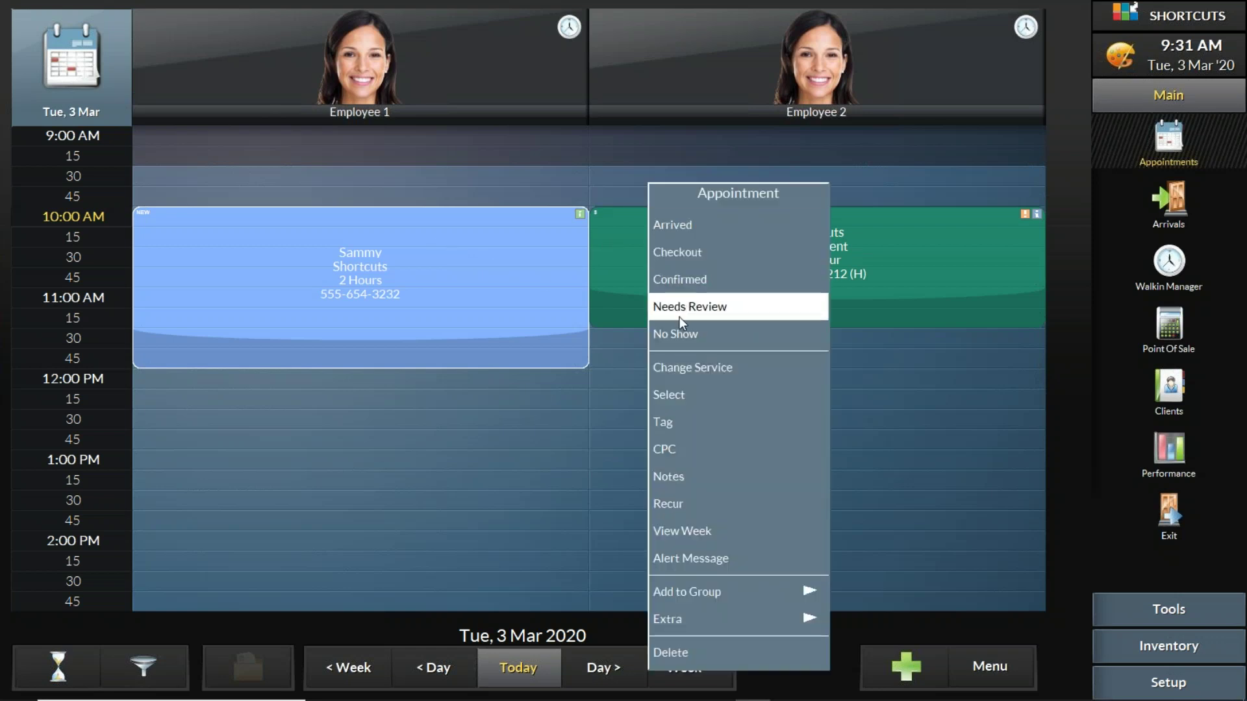
{"action": "left_click", "coordinate": [682, 336]}
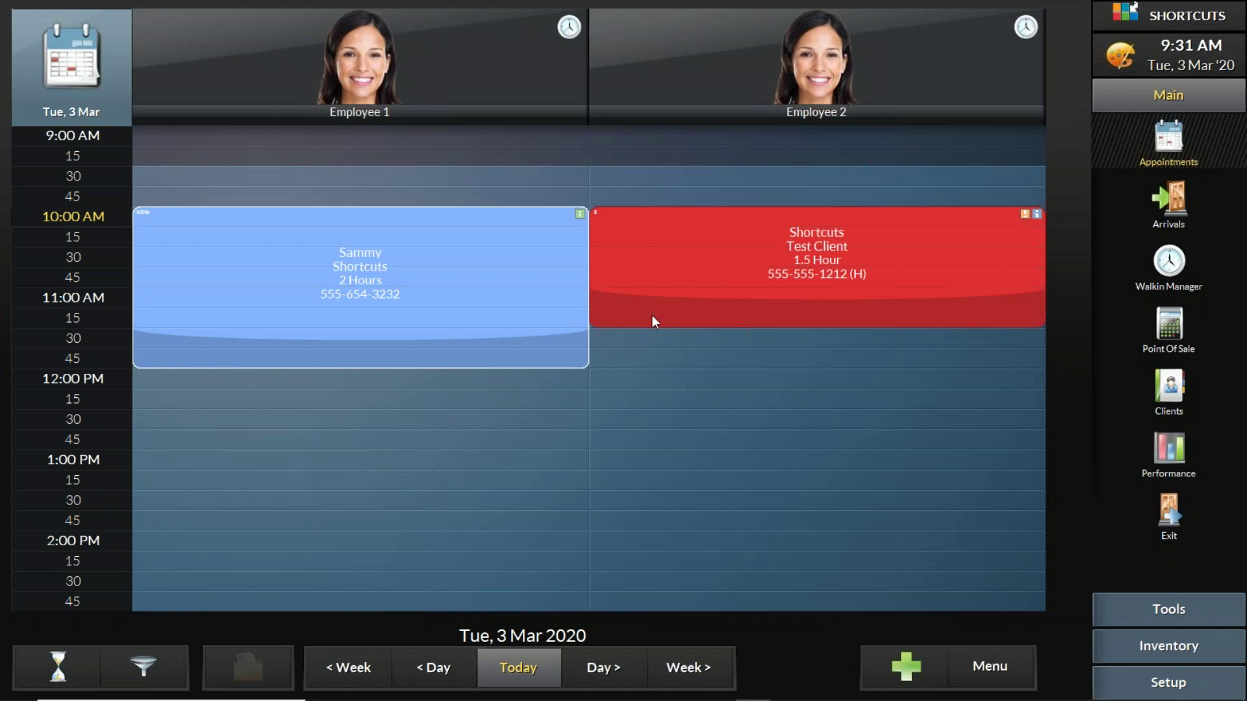
{"action": "right_click", "coordinate": [634, 236]}
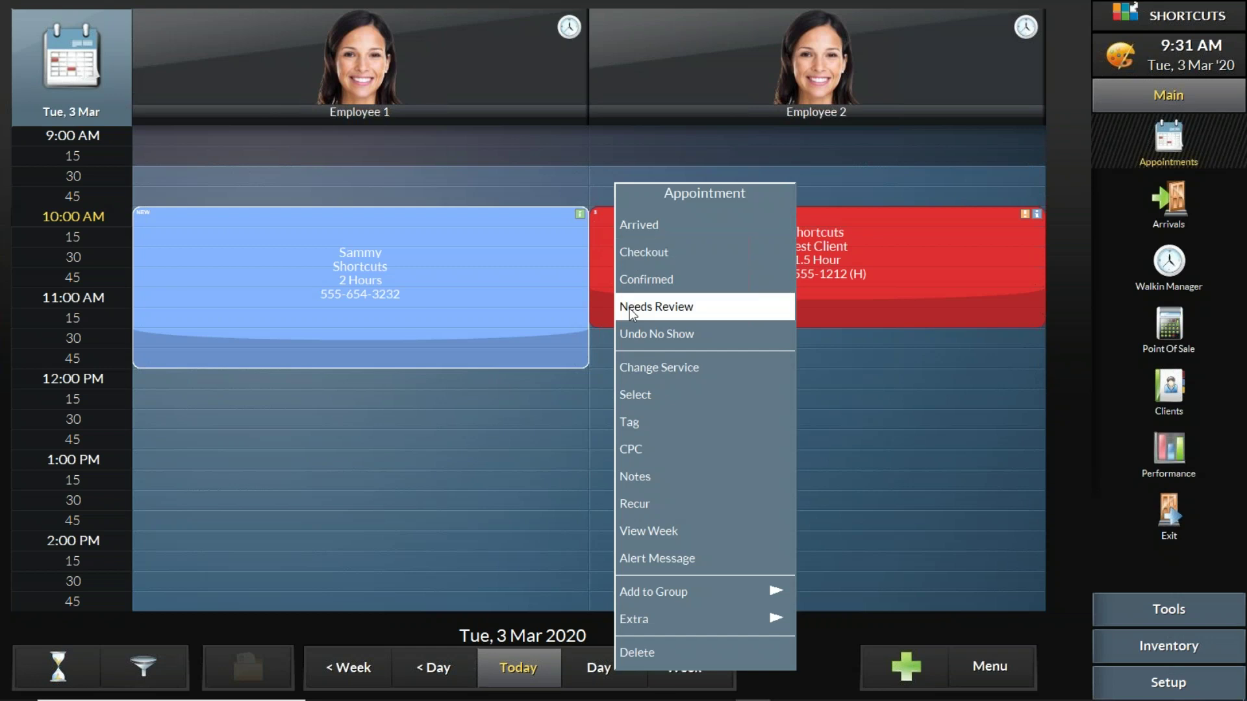
{"action": "left_click", "coordinate": [635, 335]}
{"action": "right_click", "coordinate": [415, 244]}
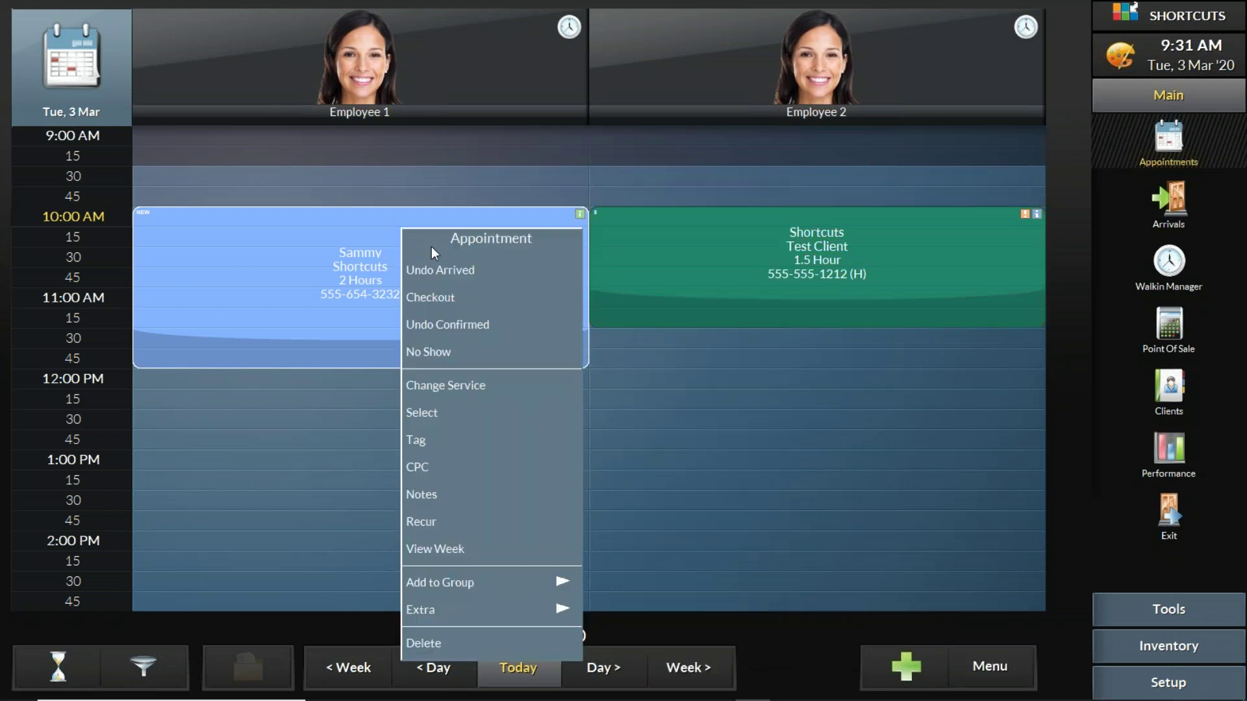
{"action": "left_click", "coordinate": [447, 272]}
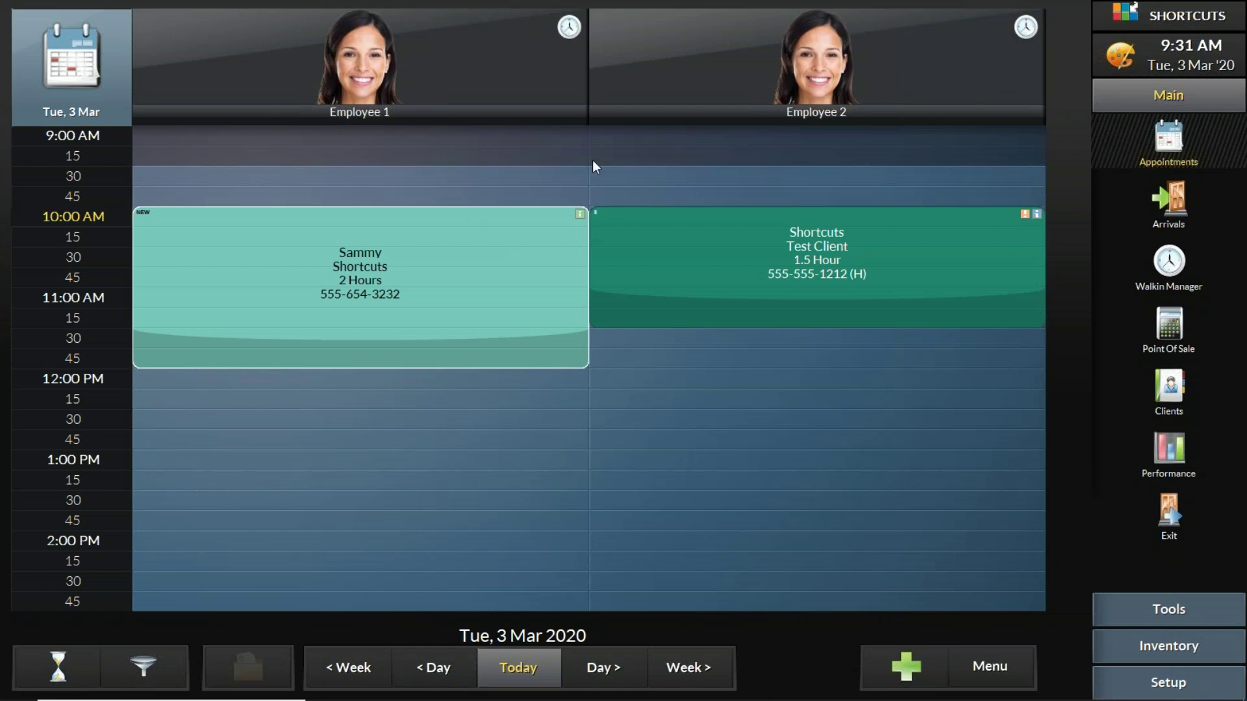
{"action": "right_click", "coordinate": [458, 225]}
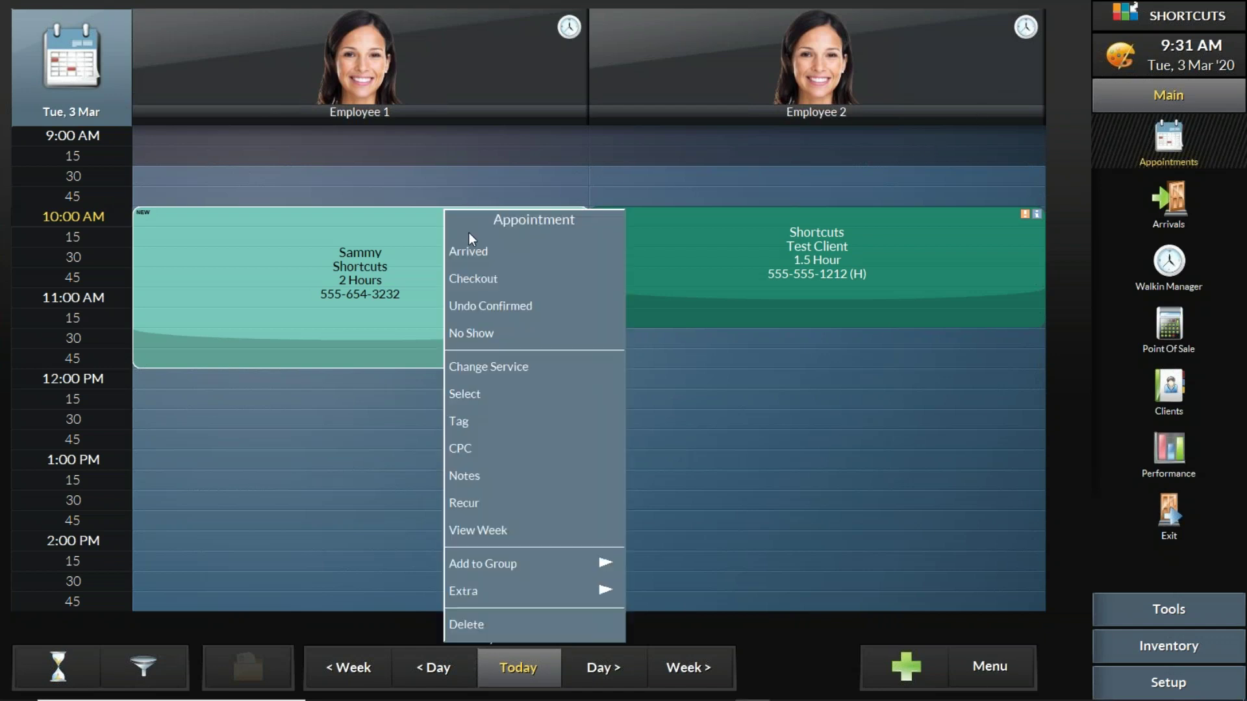
{"action": "left_click", "coordinate": [490, 312]}
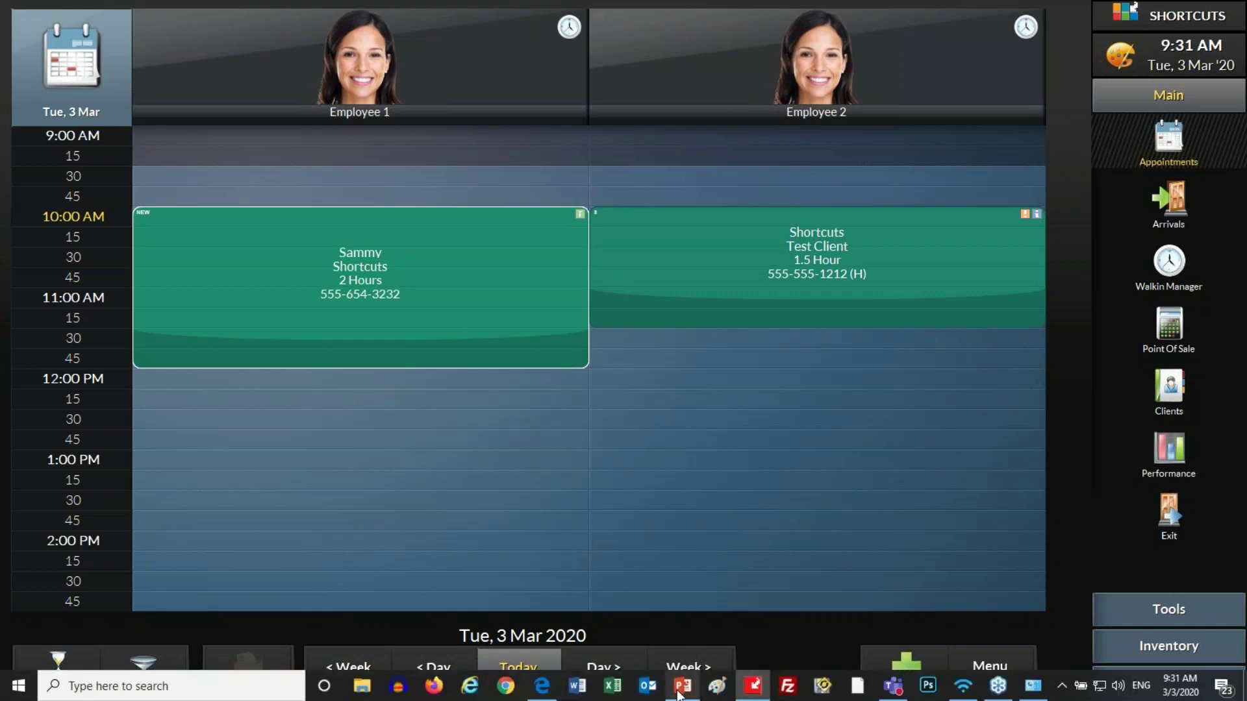
Step: Start the Appointment Book - Basics slide show and advance to the Tags & Tasks slide
{"action": "mouse_move", "coordinate": [679, 693]}
{"action": "left_click", "coordinate": [679, 694]}
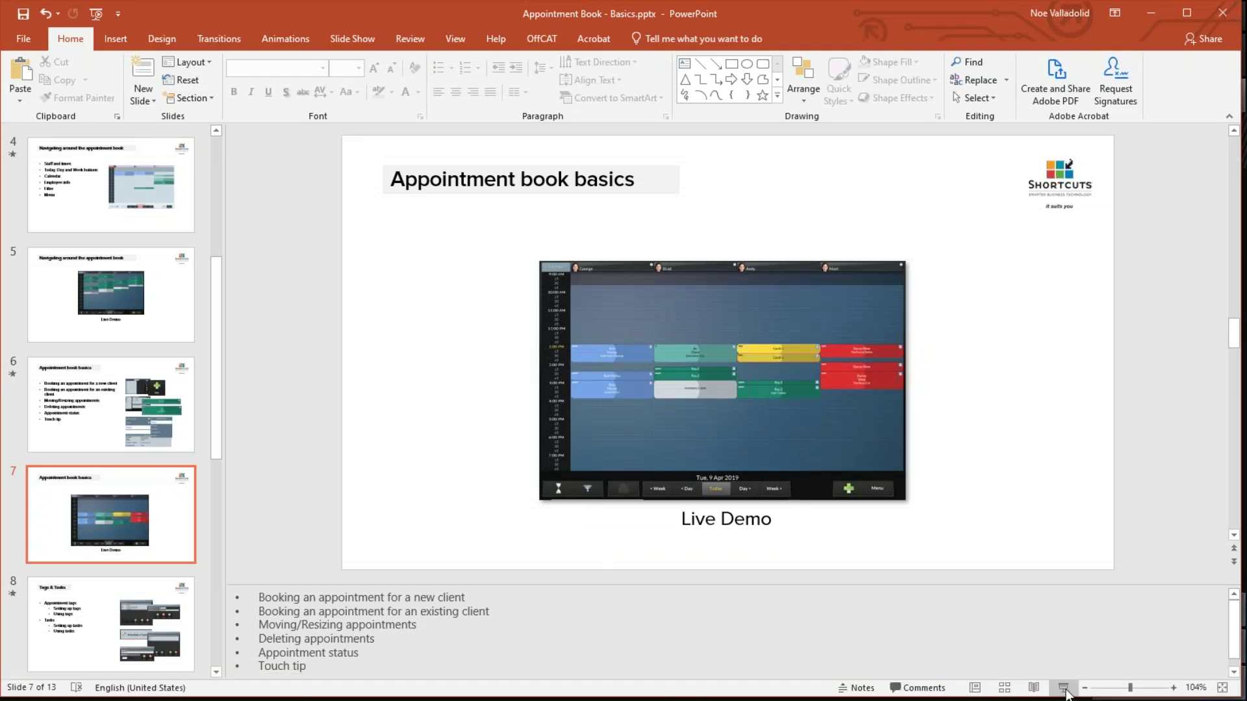
{"action": "left_click", "coordinate": [1063, 688]}
{"action": "key", "text": "Right"}
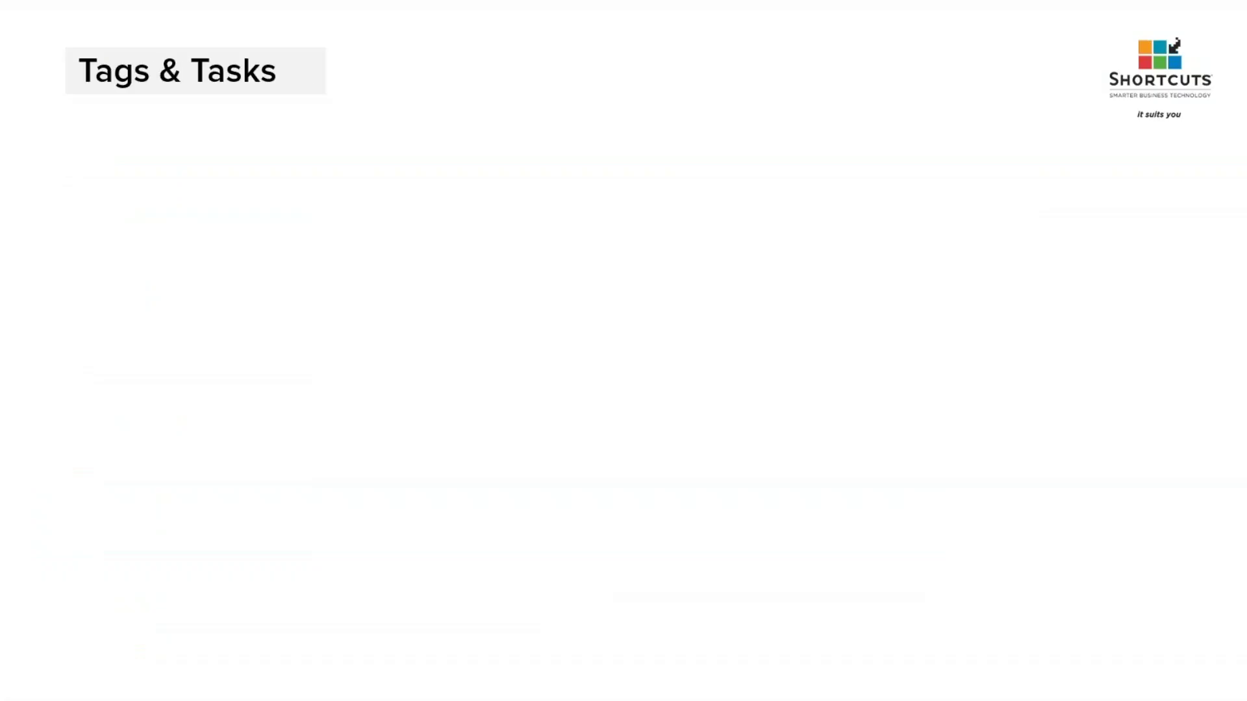
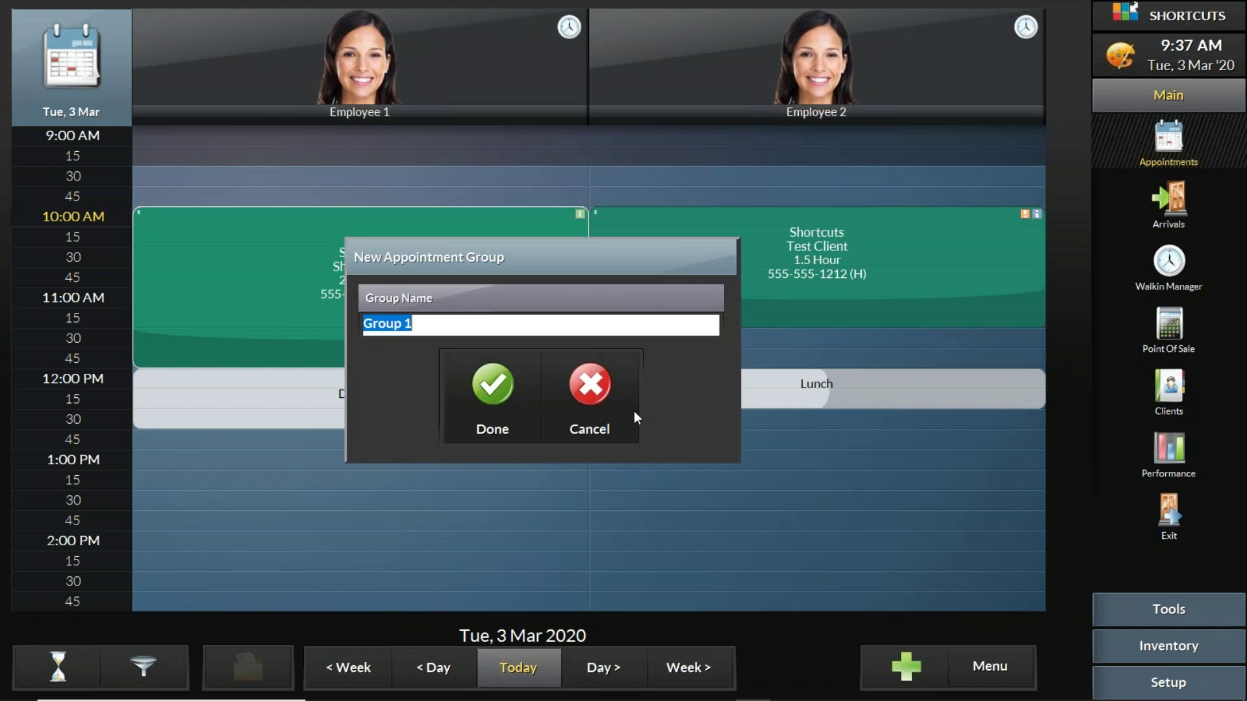
Step: Name the new group 'Shortcuts Group' and add Employee 2's 10:00 AM appointment to it
{"action": "type", "text": "Shortcuts Group"}
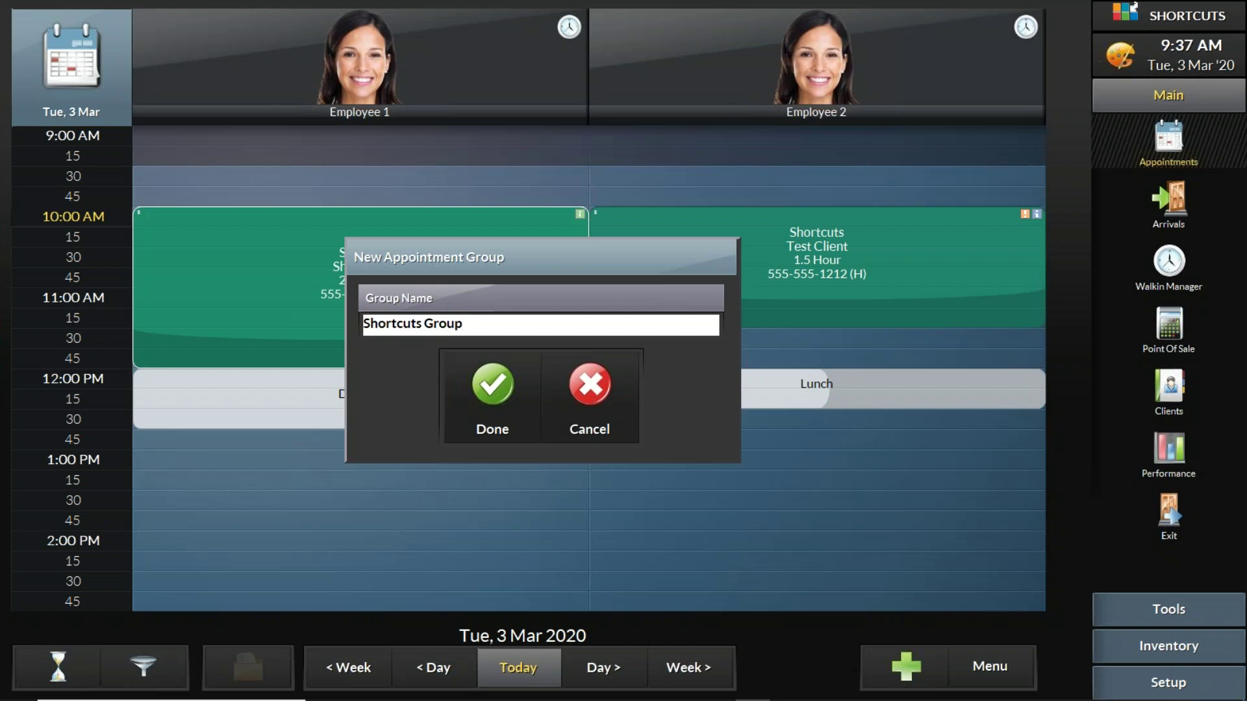
{"action": "left_click", "coordinate": [505, 396]}
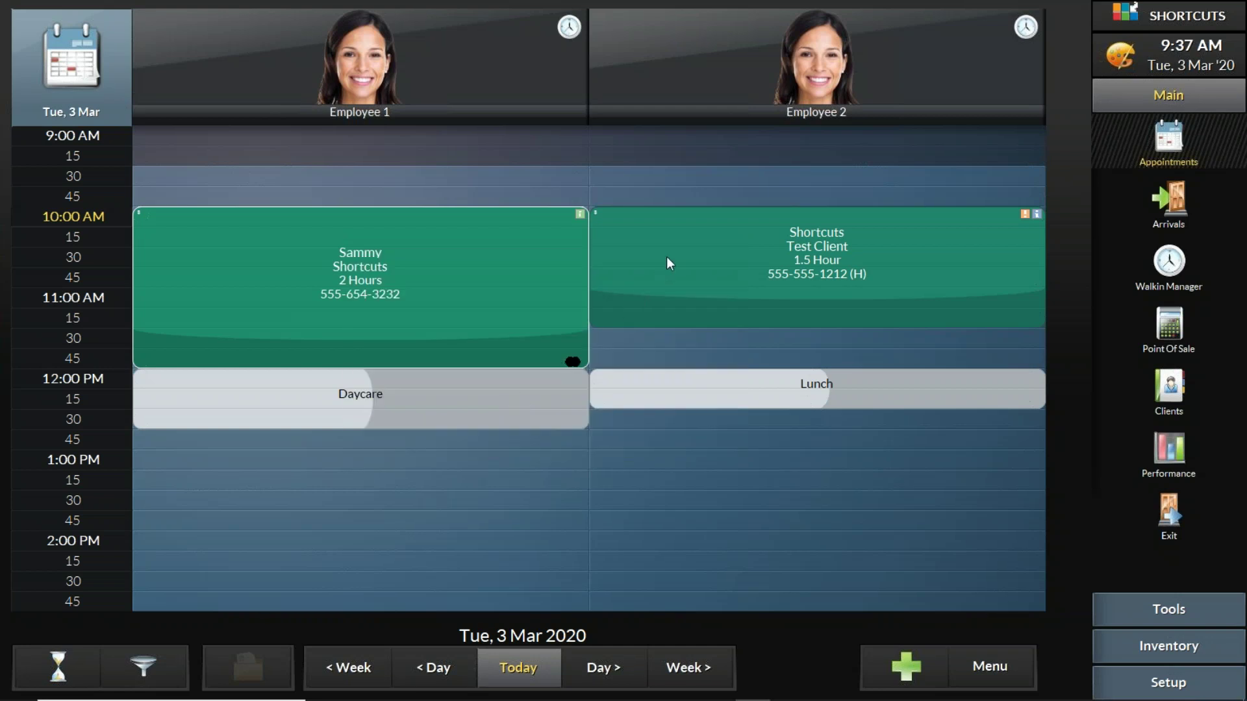
{"action": "left_click", "coordinate": [667, 258]}
{"action": "mouse_move", "coordinate": [744, 591]}
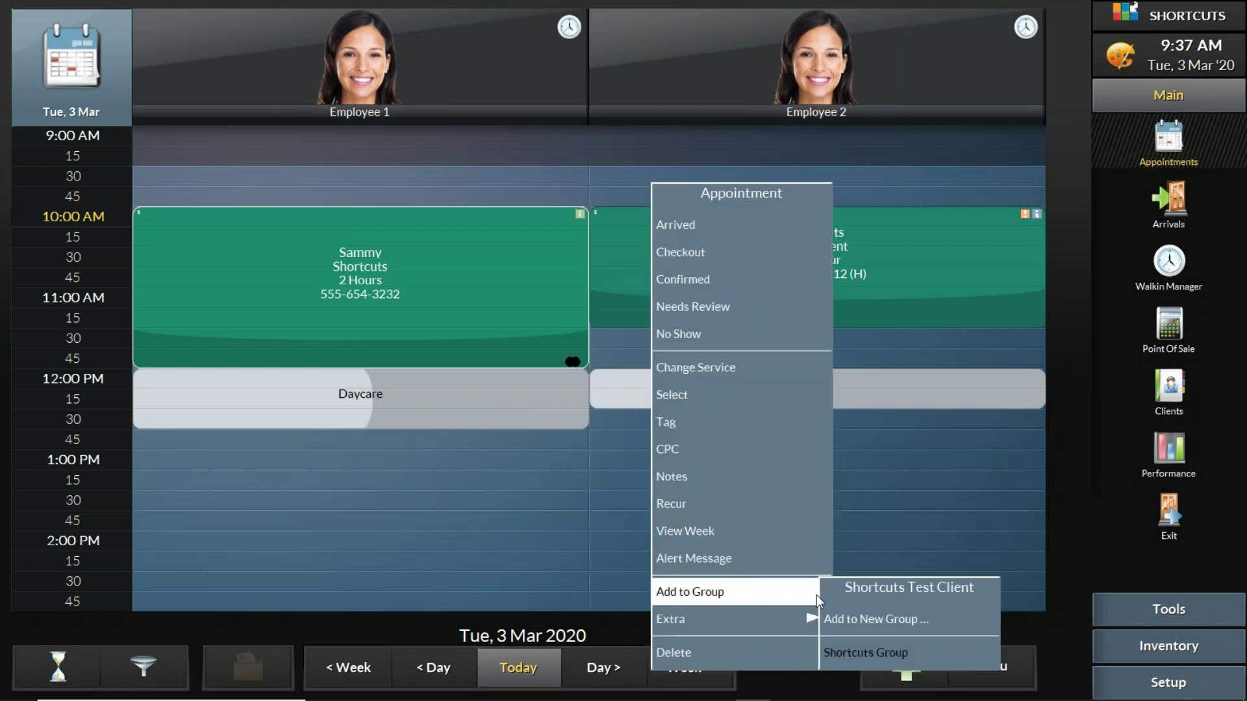
{"action": "left_click", "coordinate": [874, 657]}
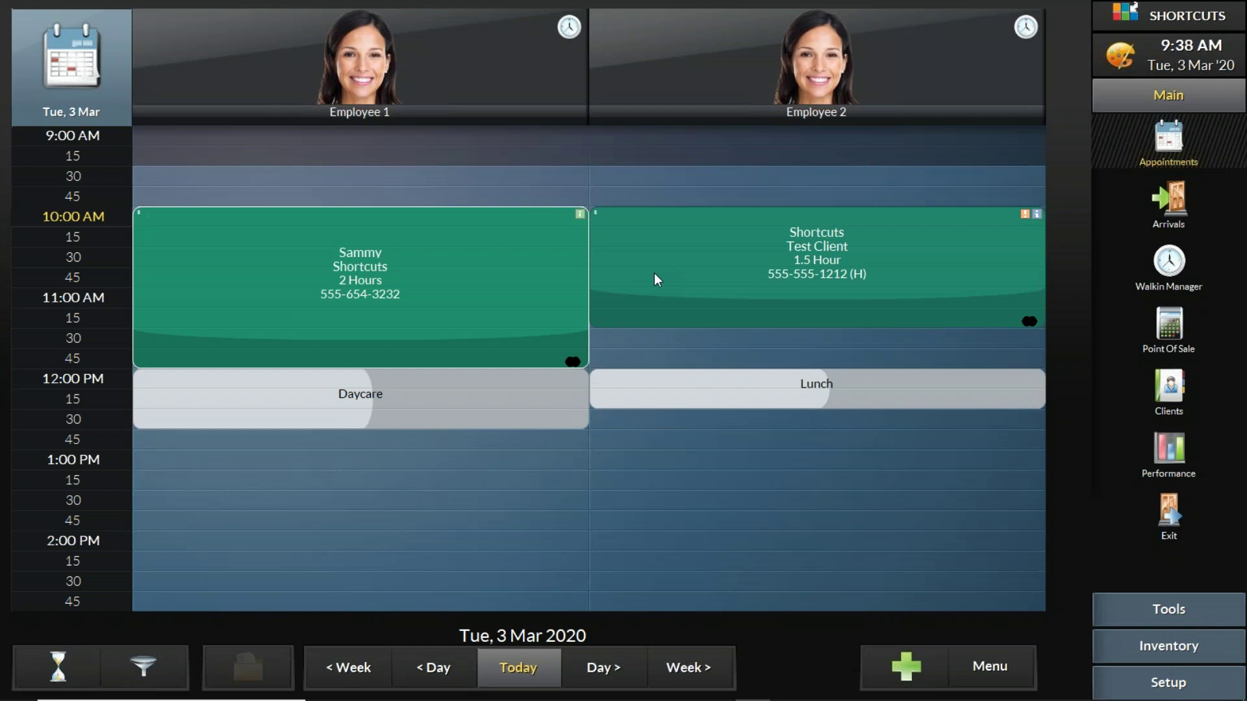
Step: Mark both Employee 1's and Employee 2's 10:00 AM appointments as Arrived
{"action": "right_click", "coordinate": [513, 228]}
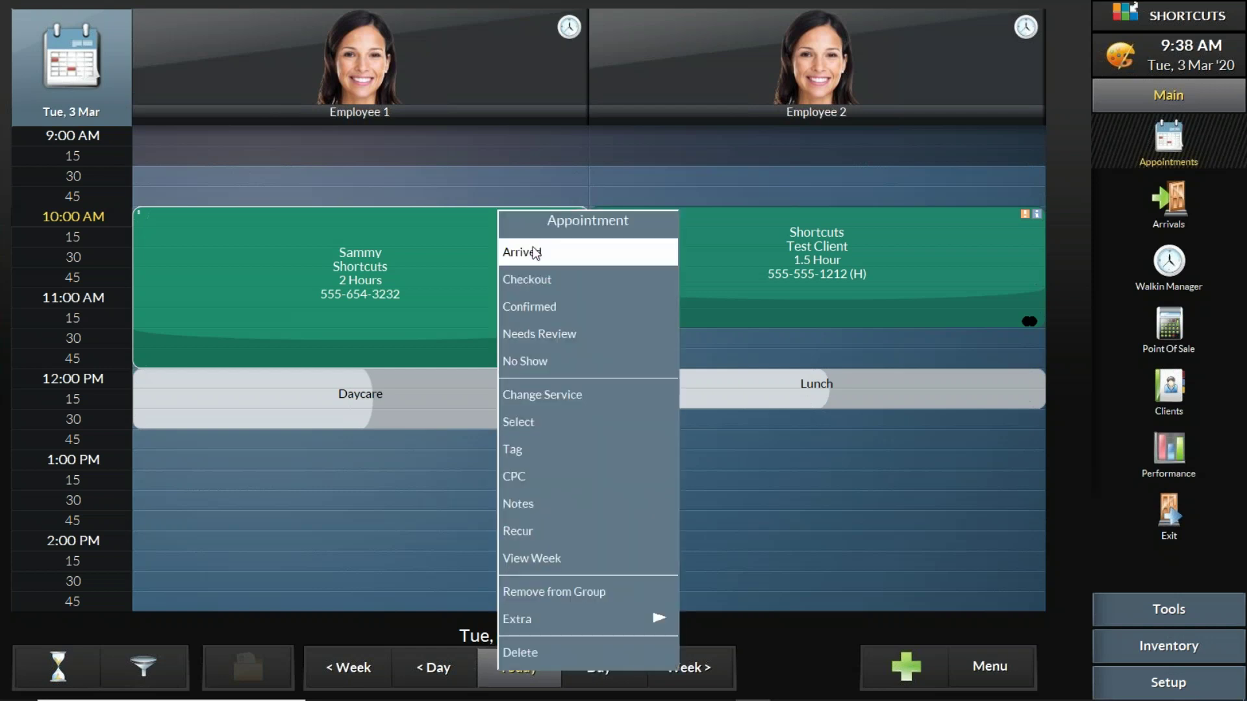
{"action": "left_click", "coordinate": [533, 247]}
{"action": "right_click", "coordinate": [624, 243]}
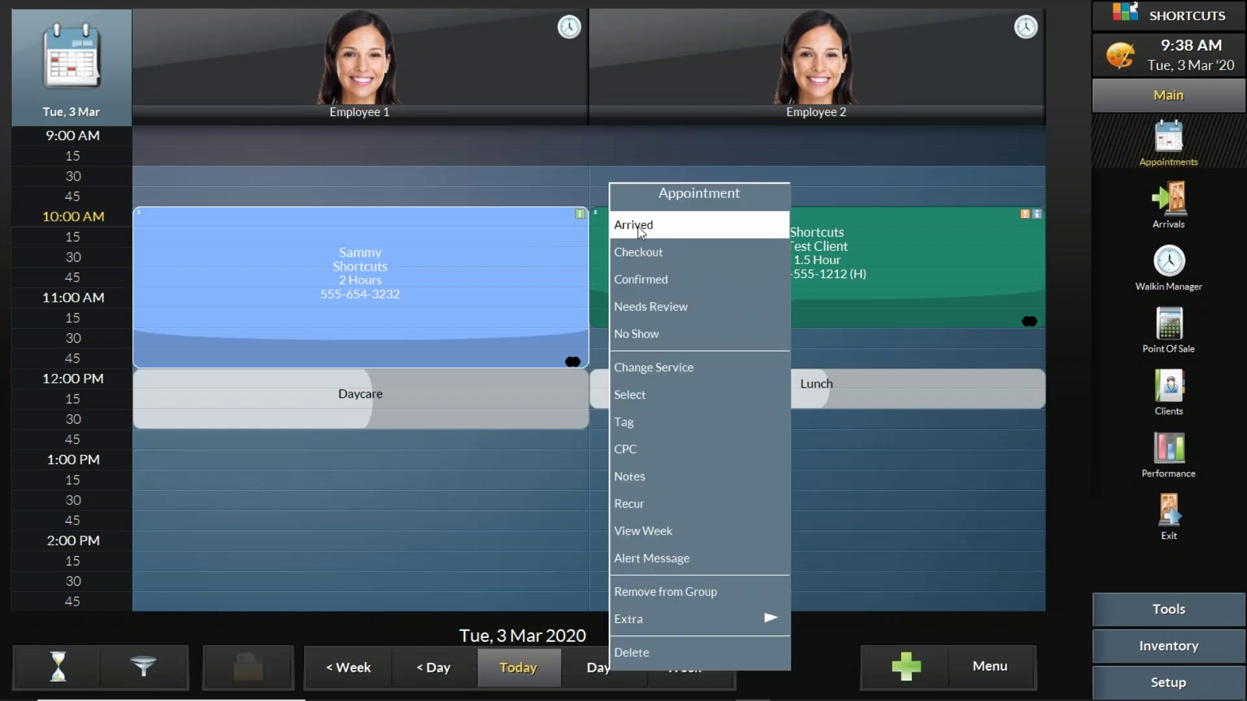
{"action": "left_click", "coordinate": [640, 227]}
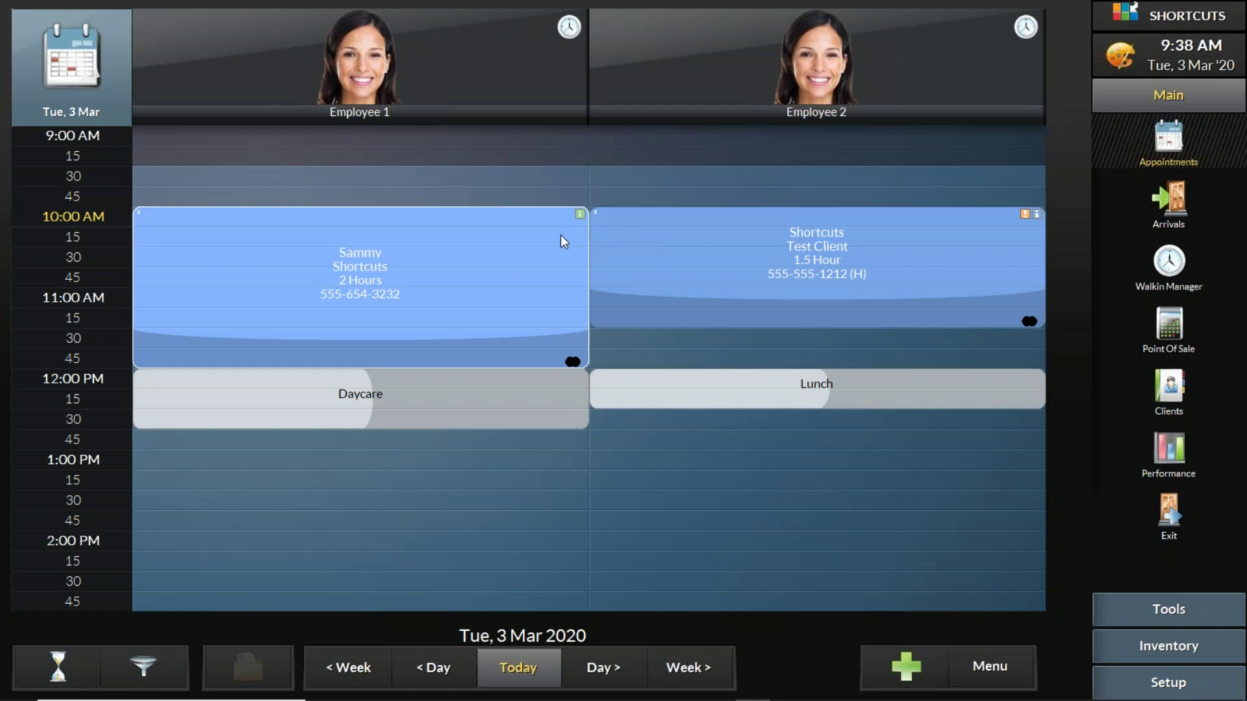
Step: Remove both appointments from their group and view Employee 2's appointment details
{"action": "left_click", "coordinate": [545, 243]}
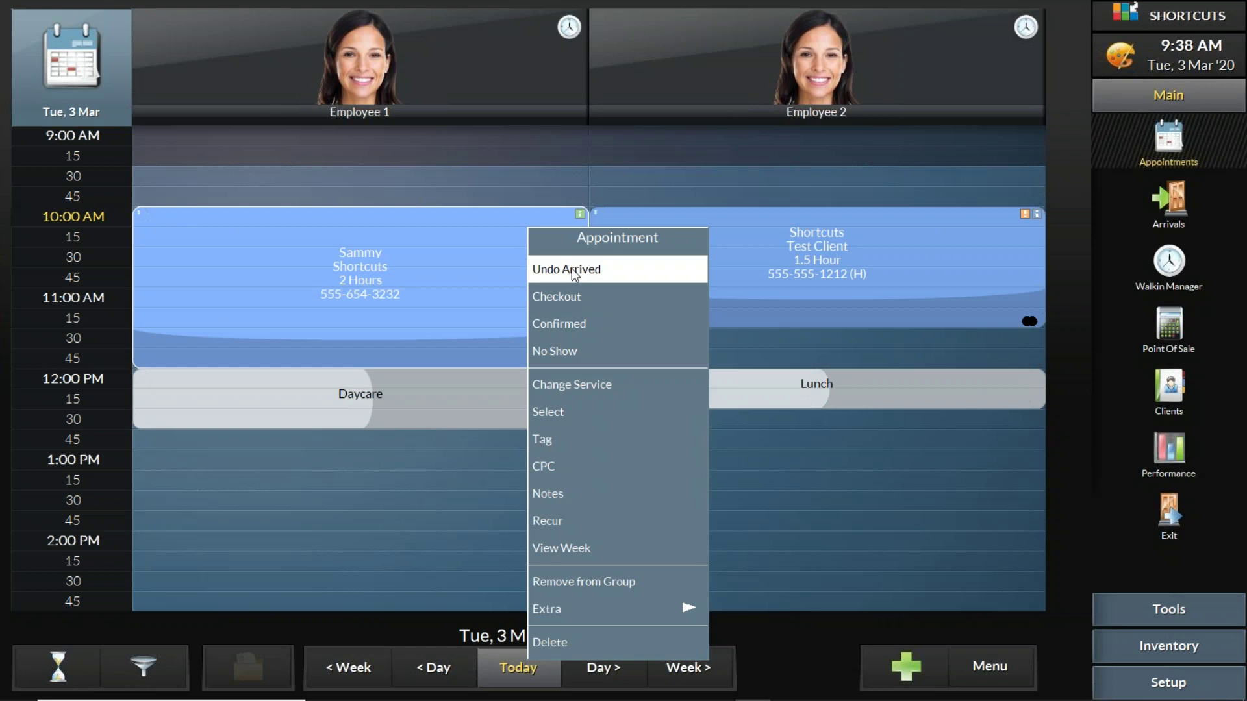
{"action": "left_click", "coordinate": [618, 582]}
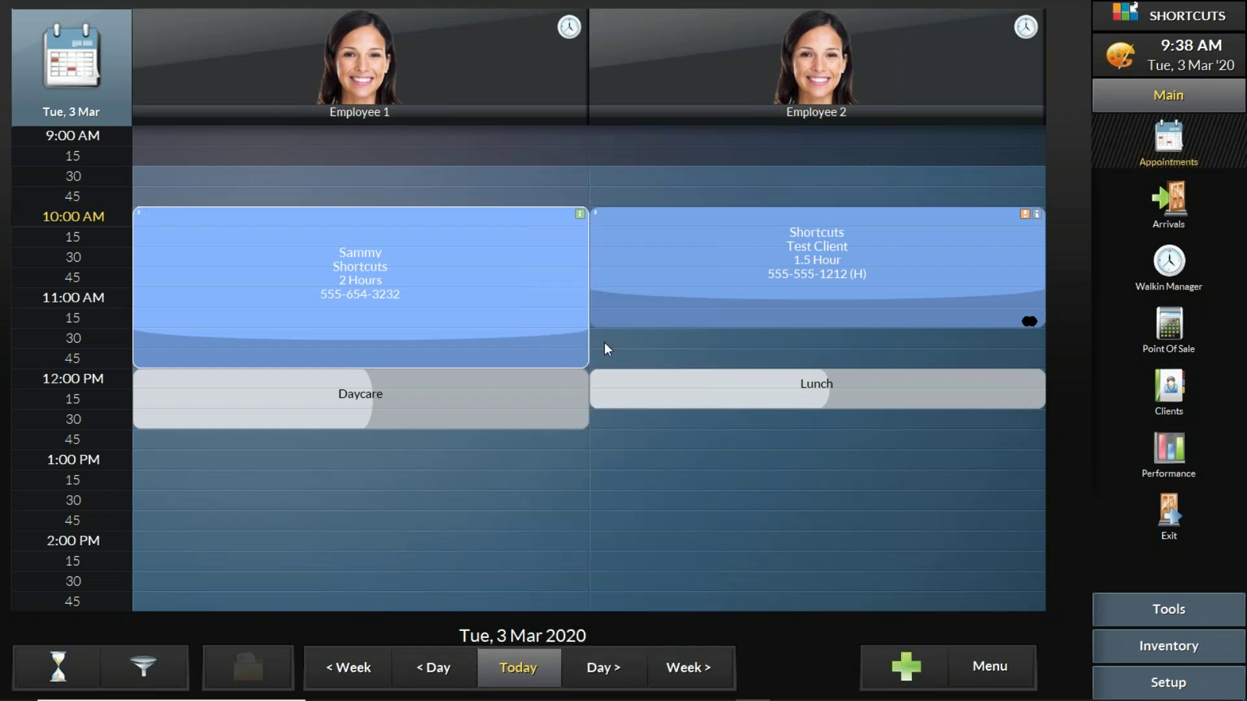
{"action": "right_click", "coordinate": [656, 250]}
{"action": "left_click", "coordinate": [711, 593]}
{"action": "left_click", "coordinate": [754, 243]}
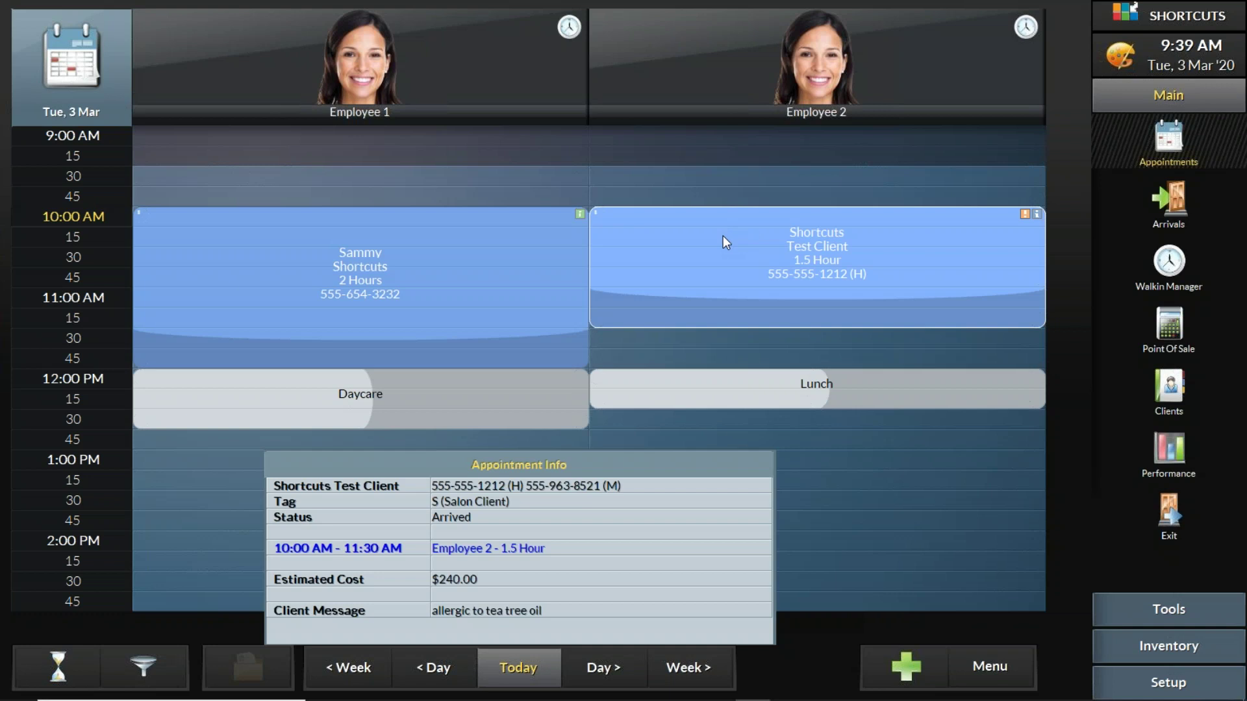
Step: Make Employee 2's appointment recur every 7 days, Tue 10 March through Tue 28 April 2020
{"action": "right_click", "coordinate": [723, 236]}
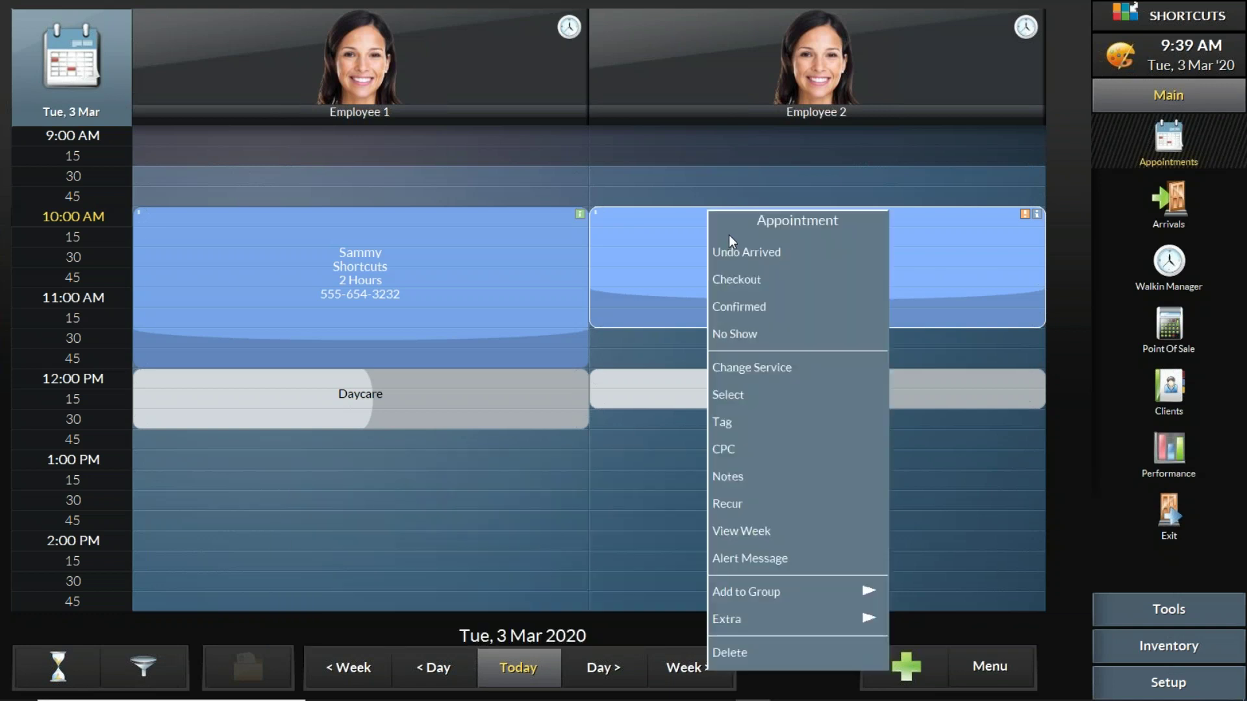
{"action": "left_click", "coordinate": [735, 505]}
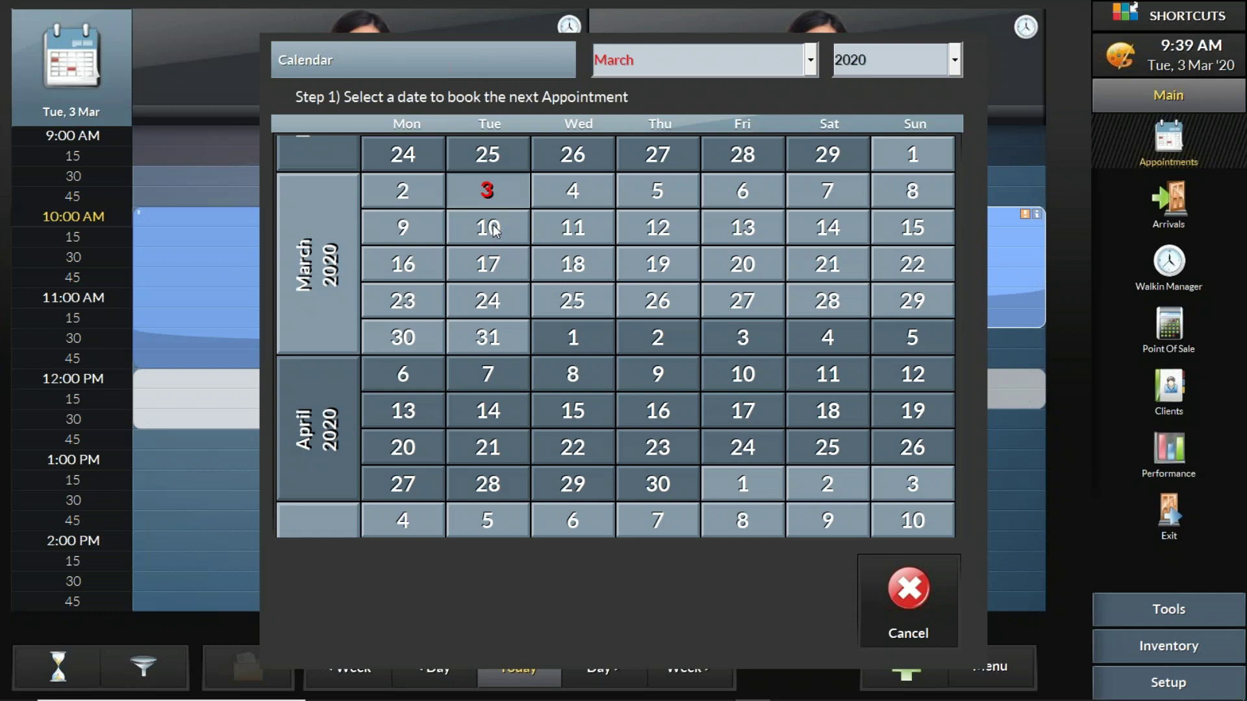
{"action": "left_click", "coordinate": [493, 232]}
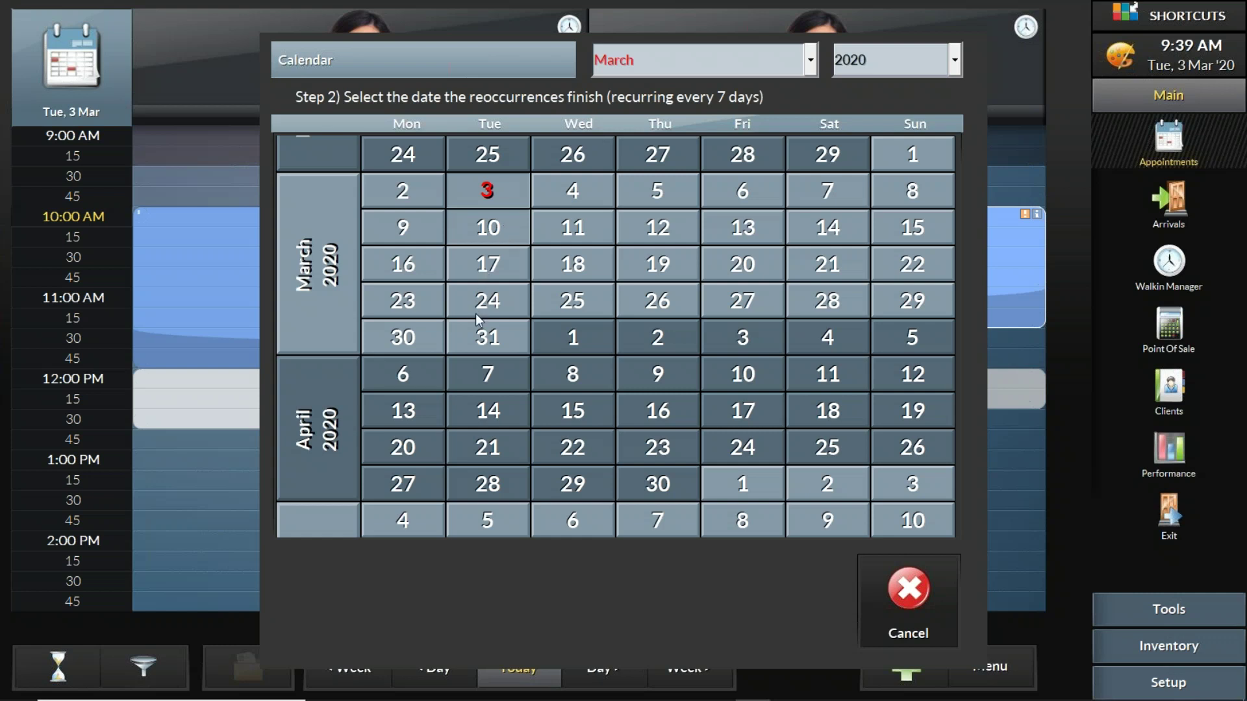
{"action": "left_click", "coordinate": [488, 490]}
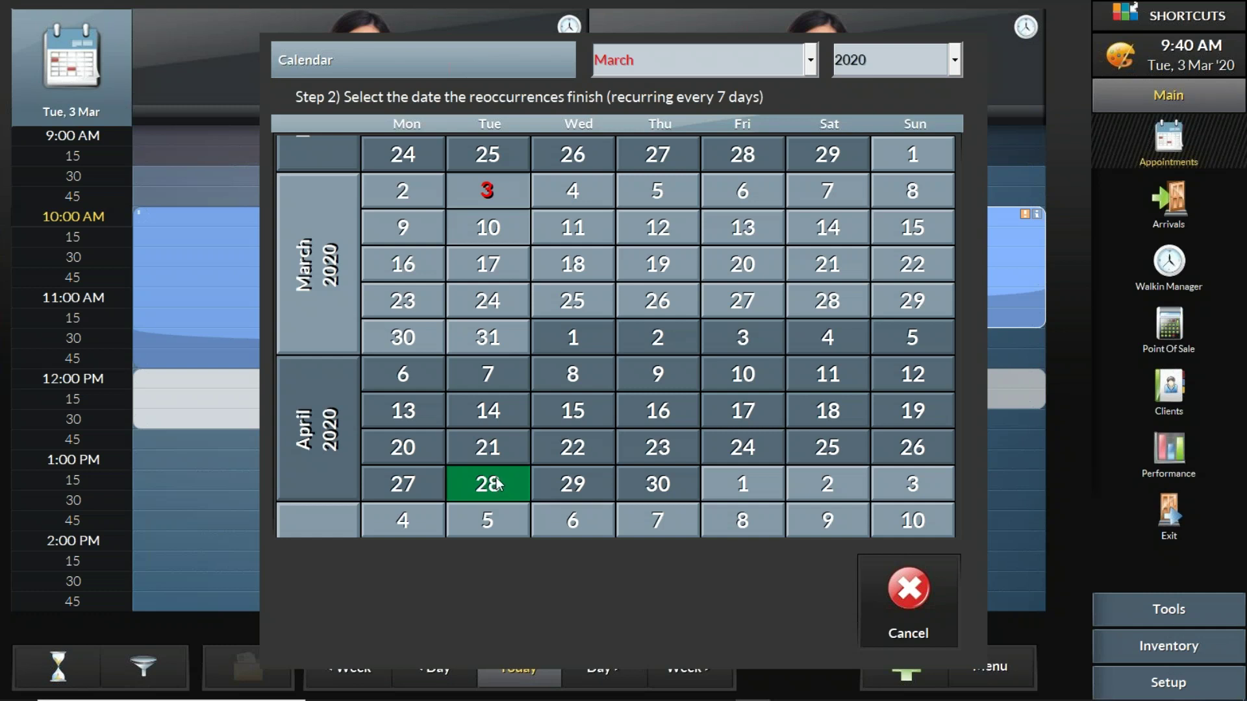
{"action": "left_click", "coordinate": [498, 479]}
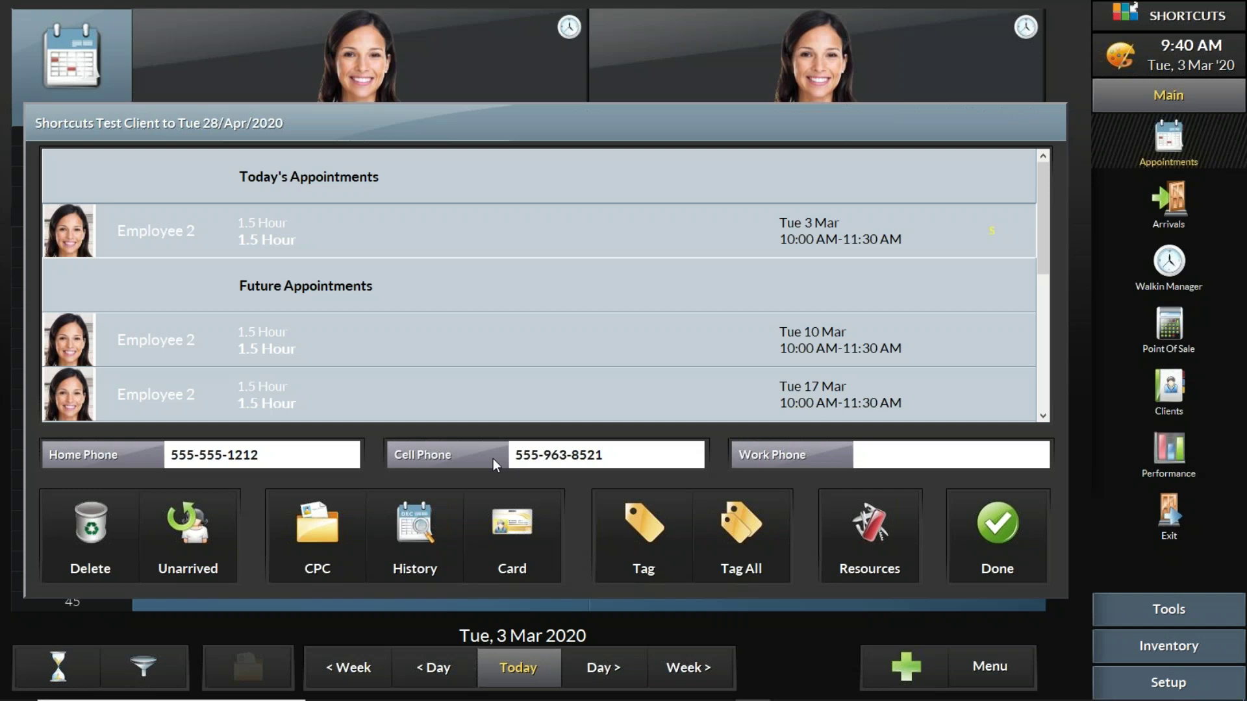
{"action": "left_click", "coordinate": [1018, 534]}
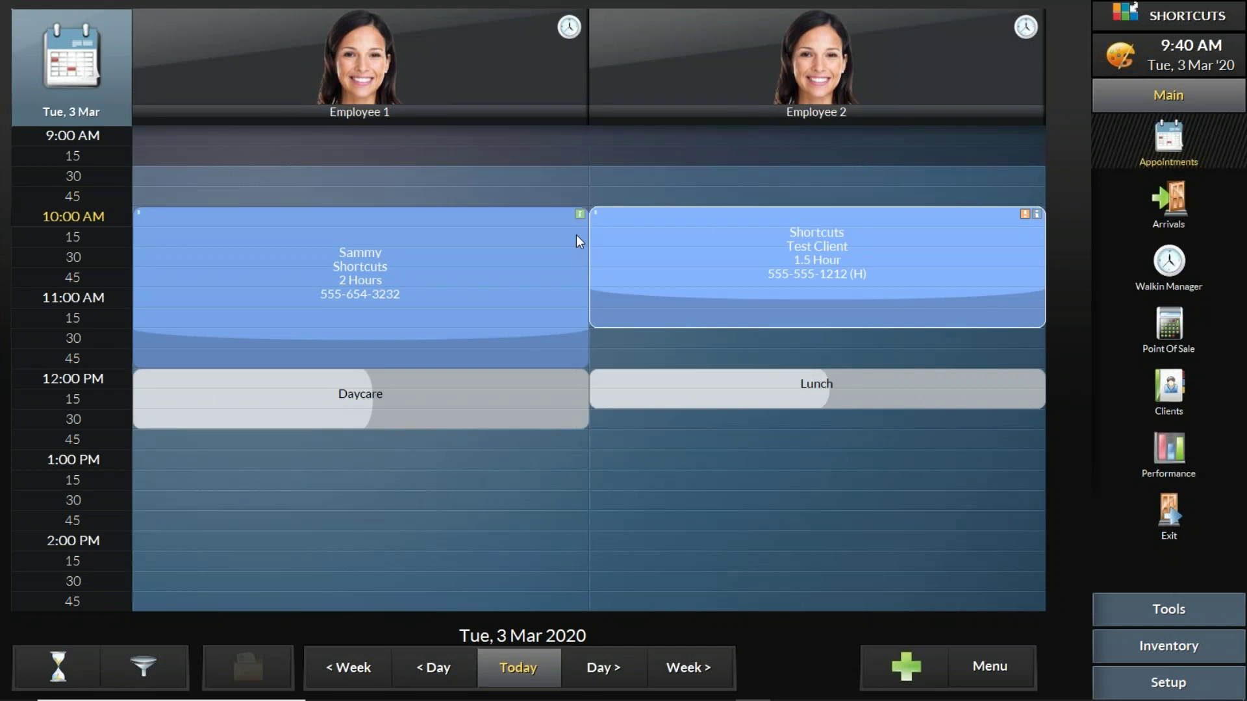
Step: Make Employee 1's appointment recur every 28 days, Tue 31 March through Tue 8 December 2020
{"action": "left_click", "coordinate": [227, 235]}
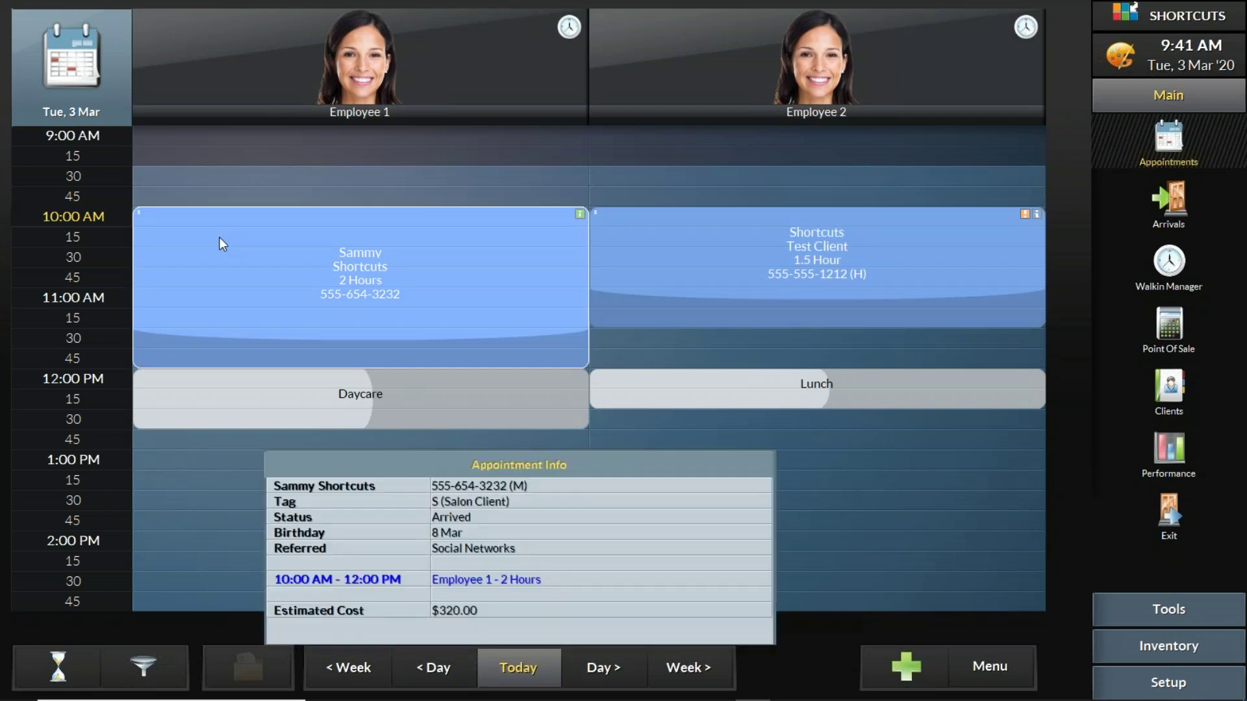
{"action": "right_click", "coordinate": [222, 243]}
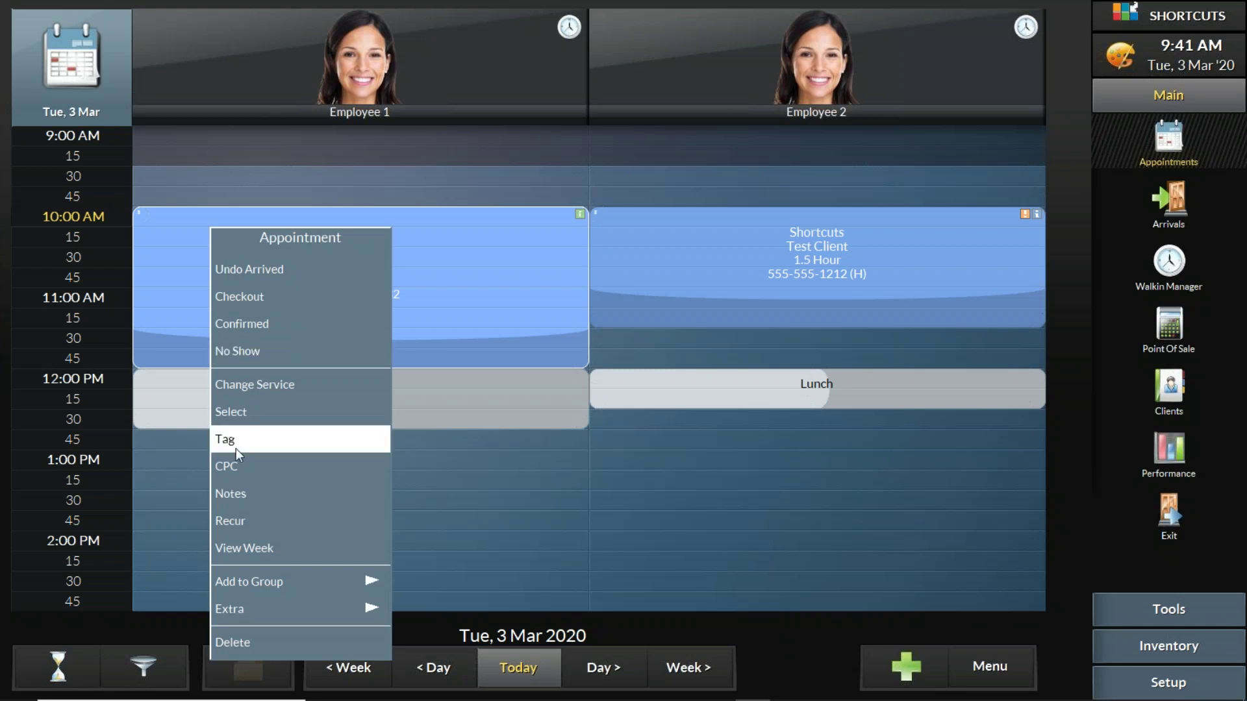
{"action": "left_click", "coordinate": [252, 520]}
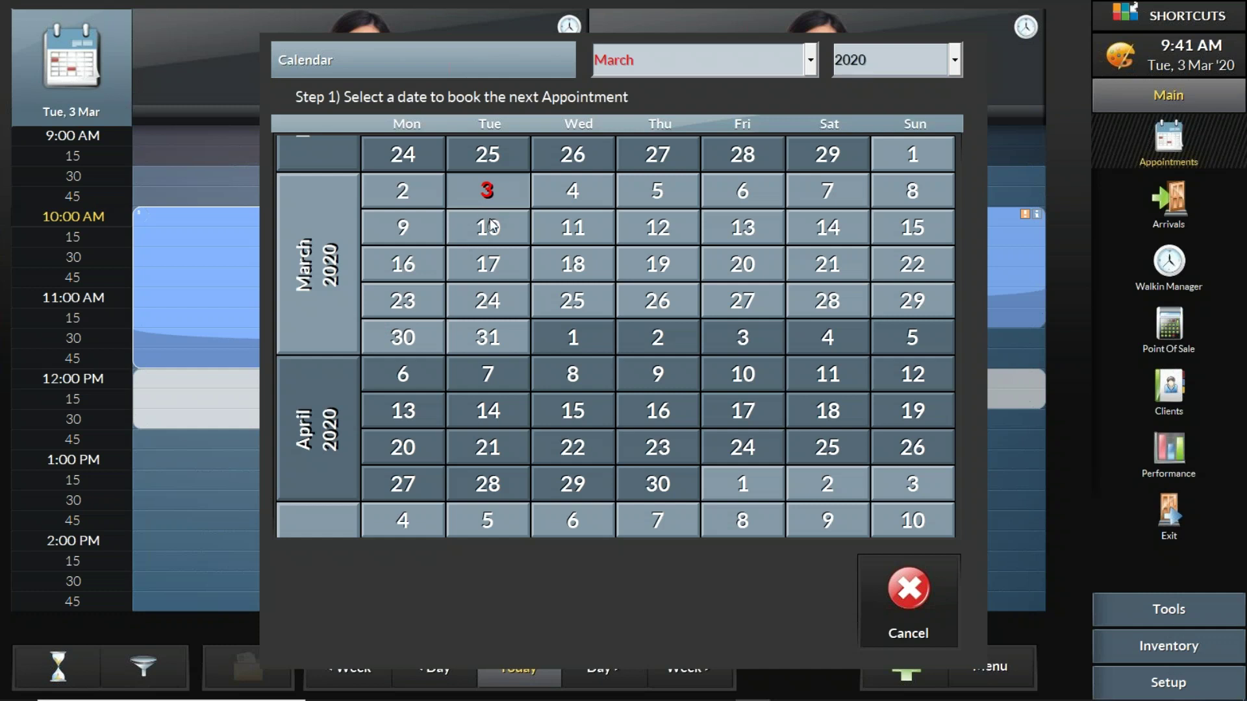
{"action": "left_click", "coordinate": [490, 339]}
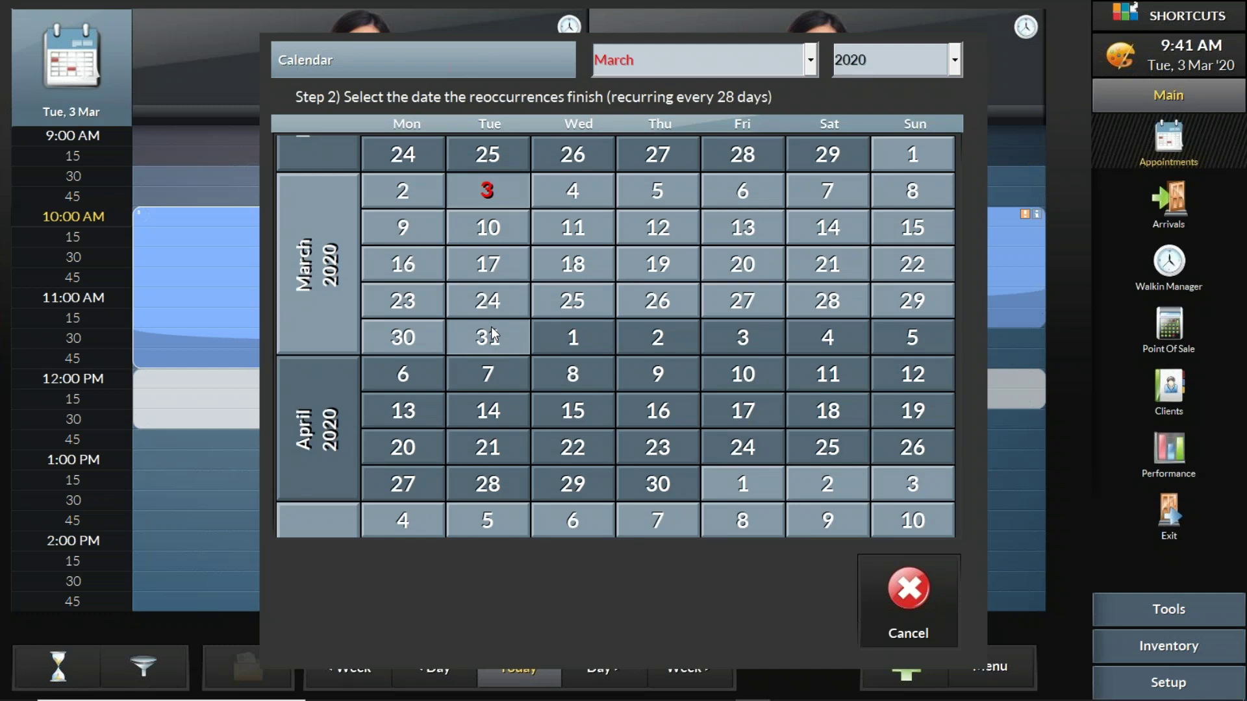
{"action": "left_click", "coordinate": [717, 58]}
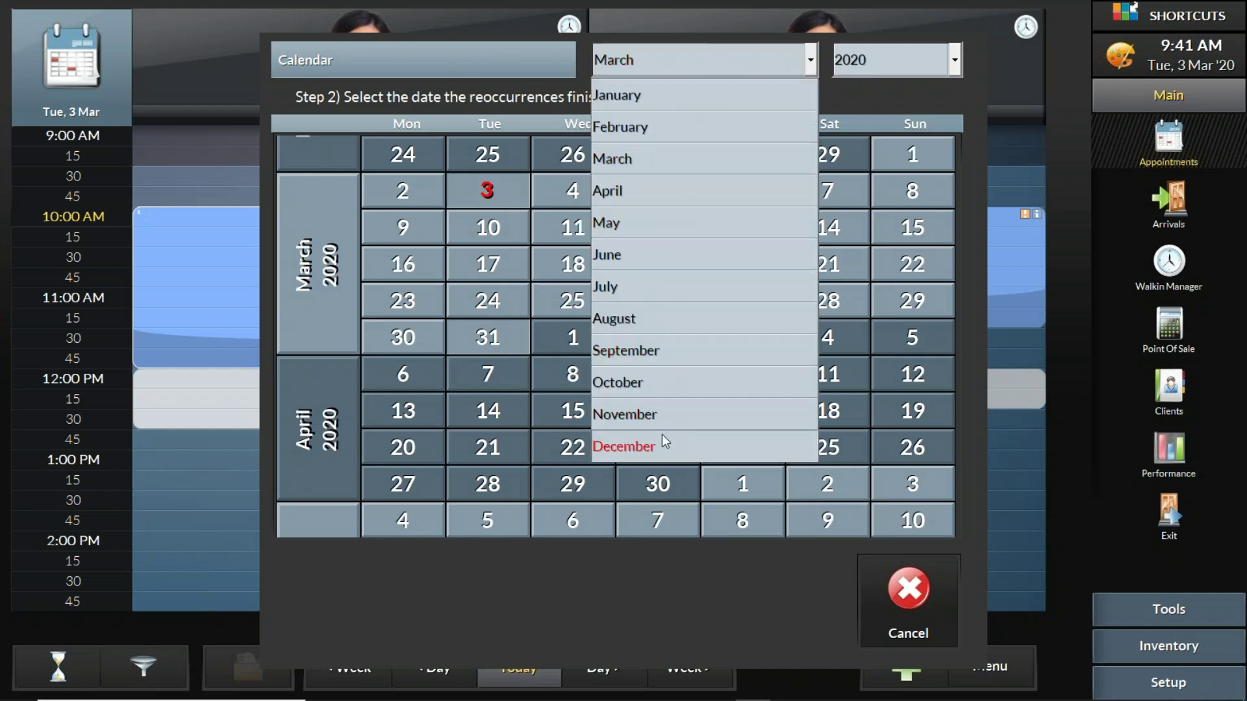
{"action": "left_click", "coordinate": [661, 445]}
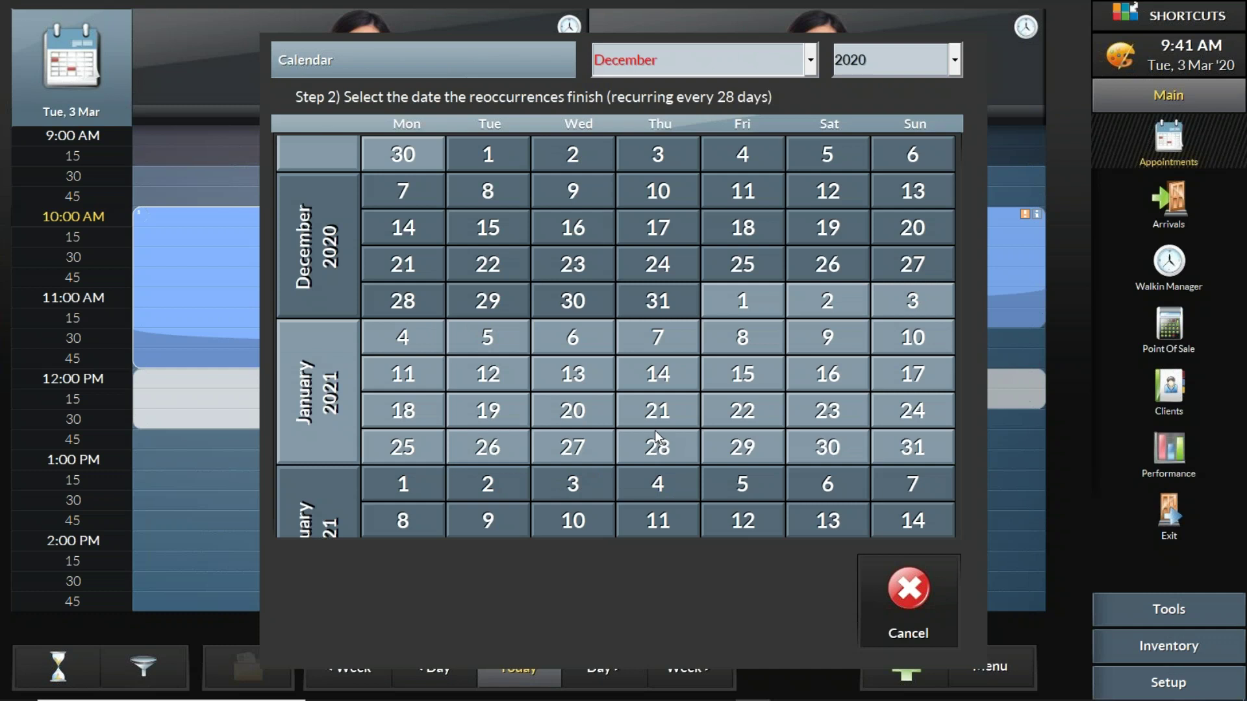
{"action": "left_click", "coordinate": [496, 303]}
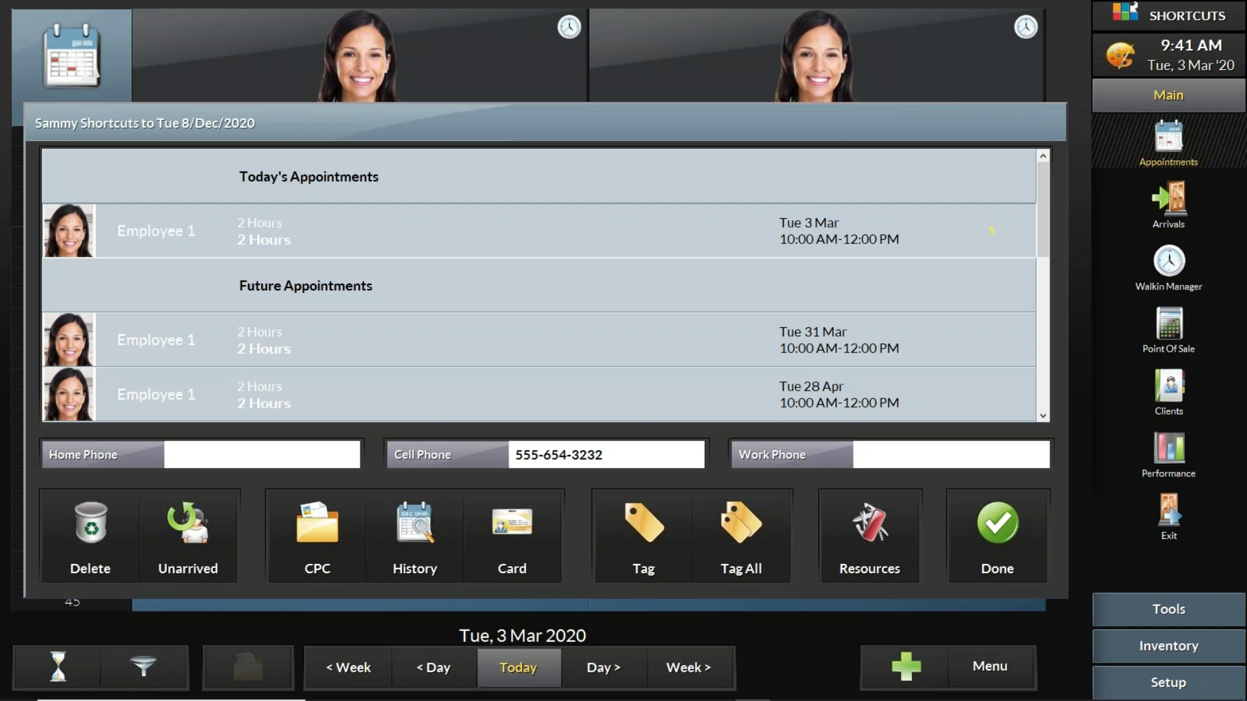
{"action": "left_click", "coordinate": [988, 520]}
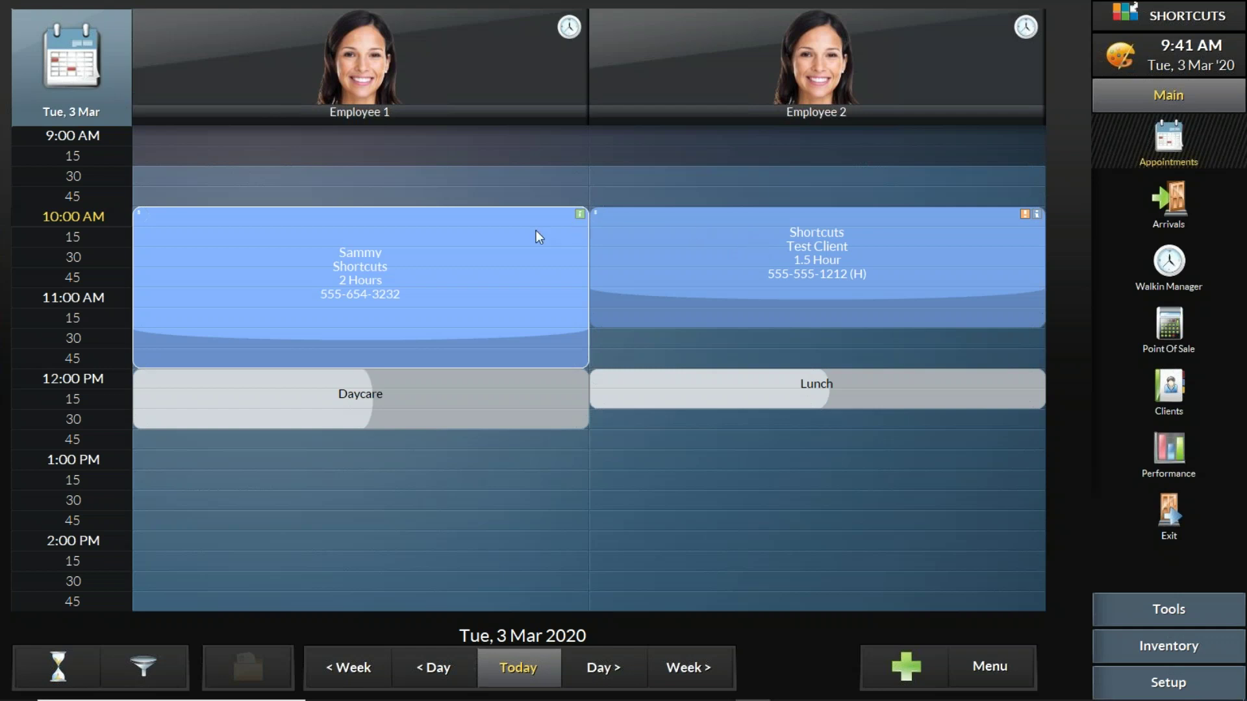
{"action": "left_click", "coordinate": [504, 245]}
Step: Look over the client's visit history, then close it and the booking list
{"action": "left_click", "coordinate": [393, 541]}
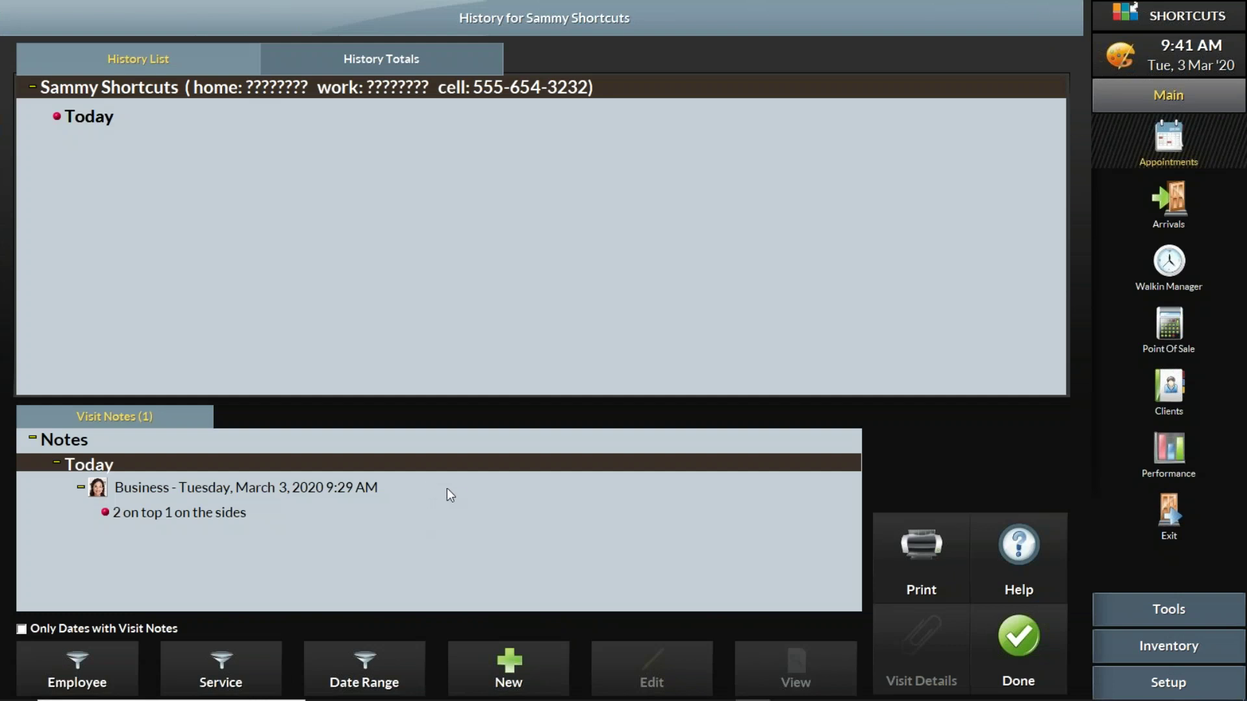
{"action": "left_click", "coordinate": [1033, 645]}
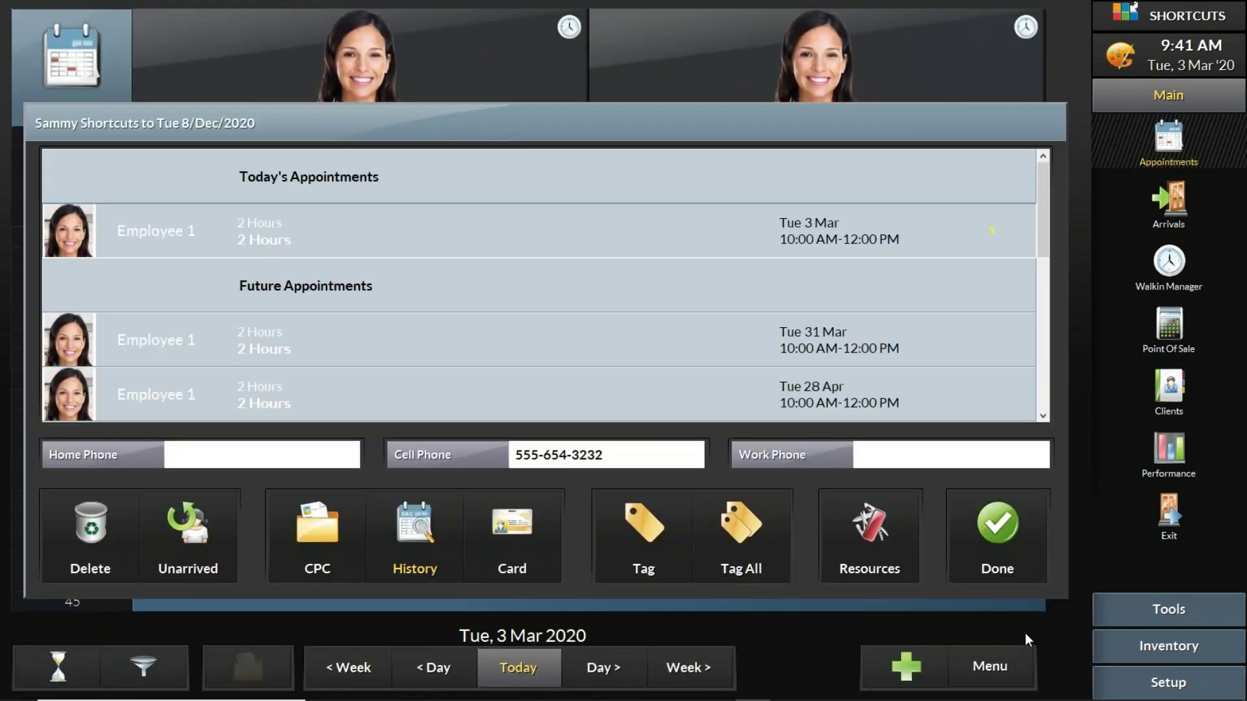
{"action": "left_click", "coordinate": [998, 537]}
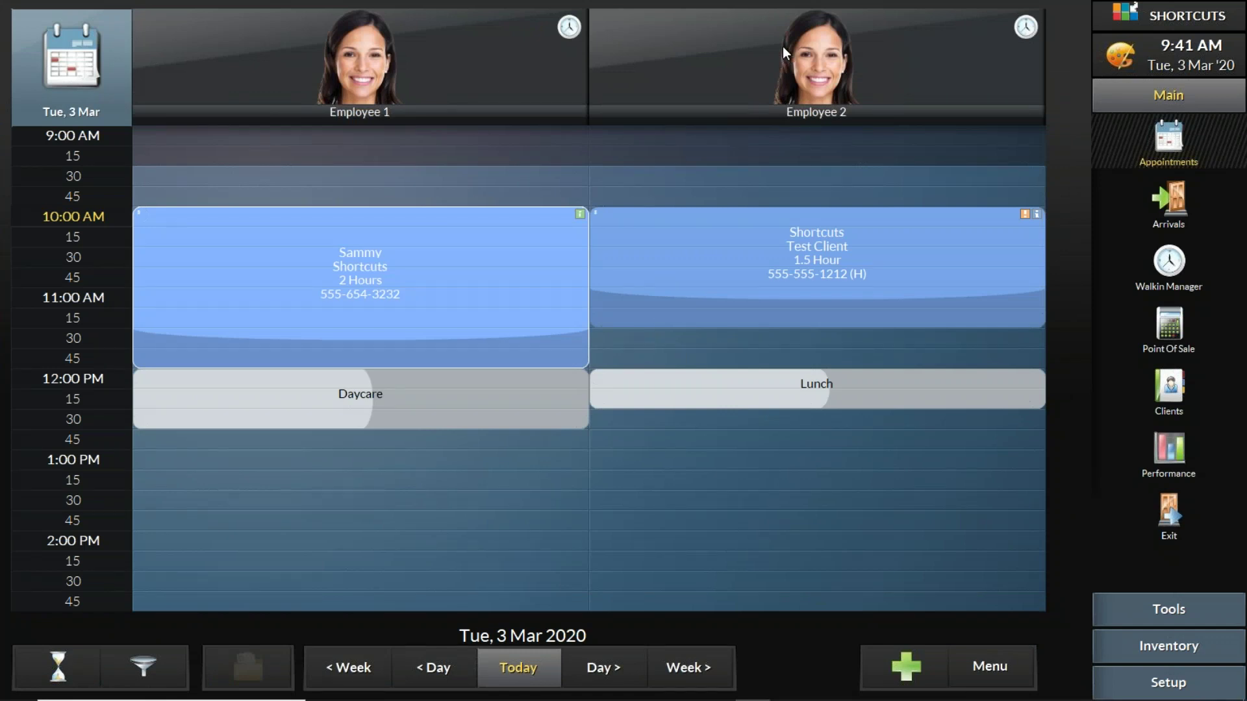
Step: Save the message 'your turn to take out the trash' for Employee 1 on Tue 3 Mar
{"action": "left_click", "coordinate": [419, 44]}
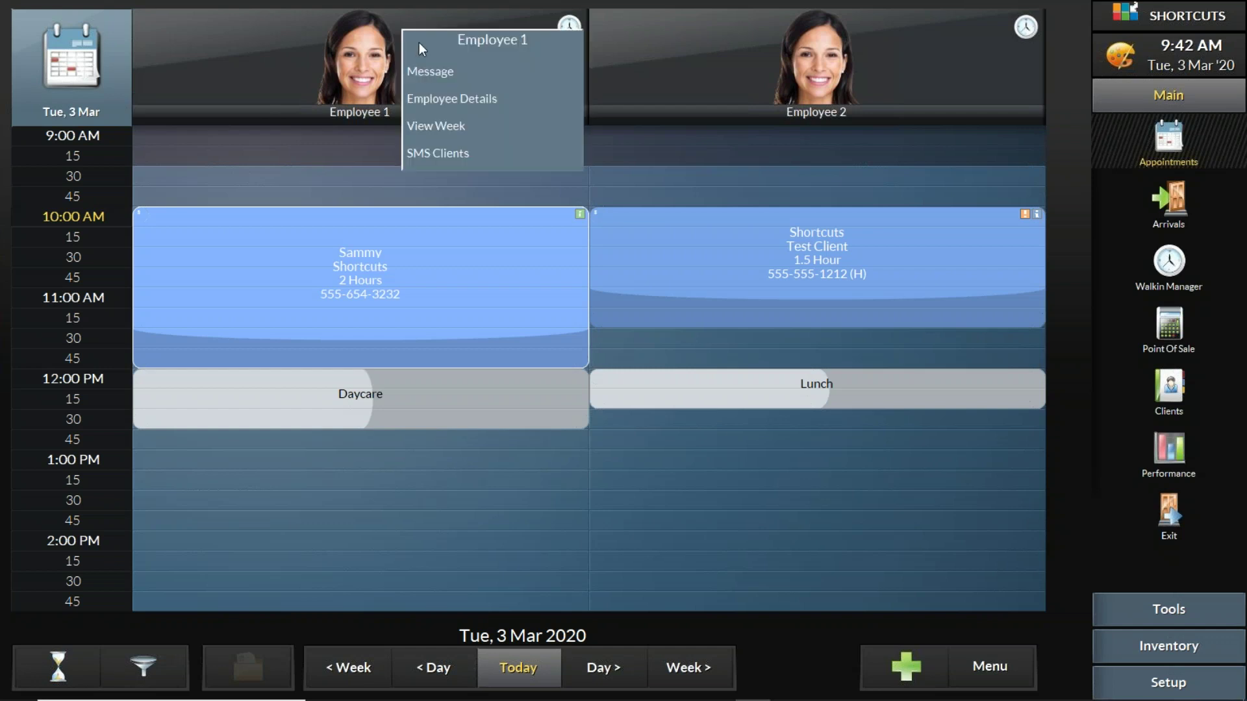
{"action": "left_click", "coordinate": [441, 74]}
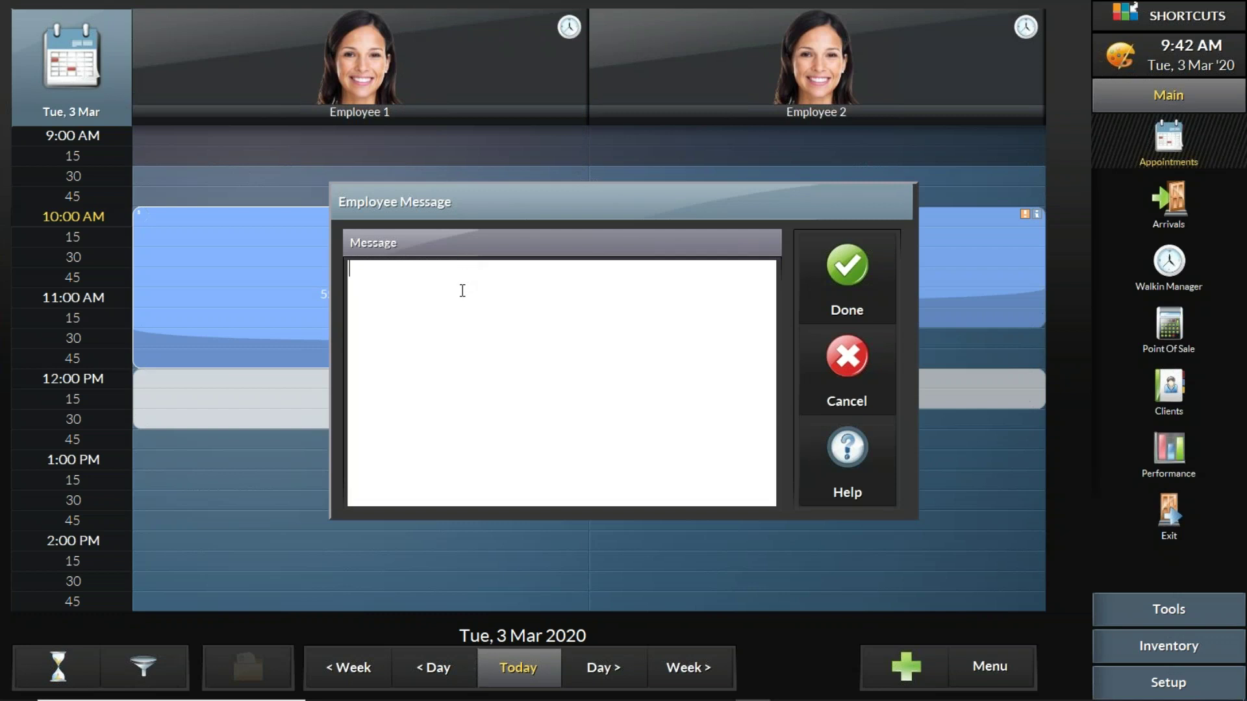
{"action": "type", "text": "your turn to take"}
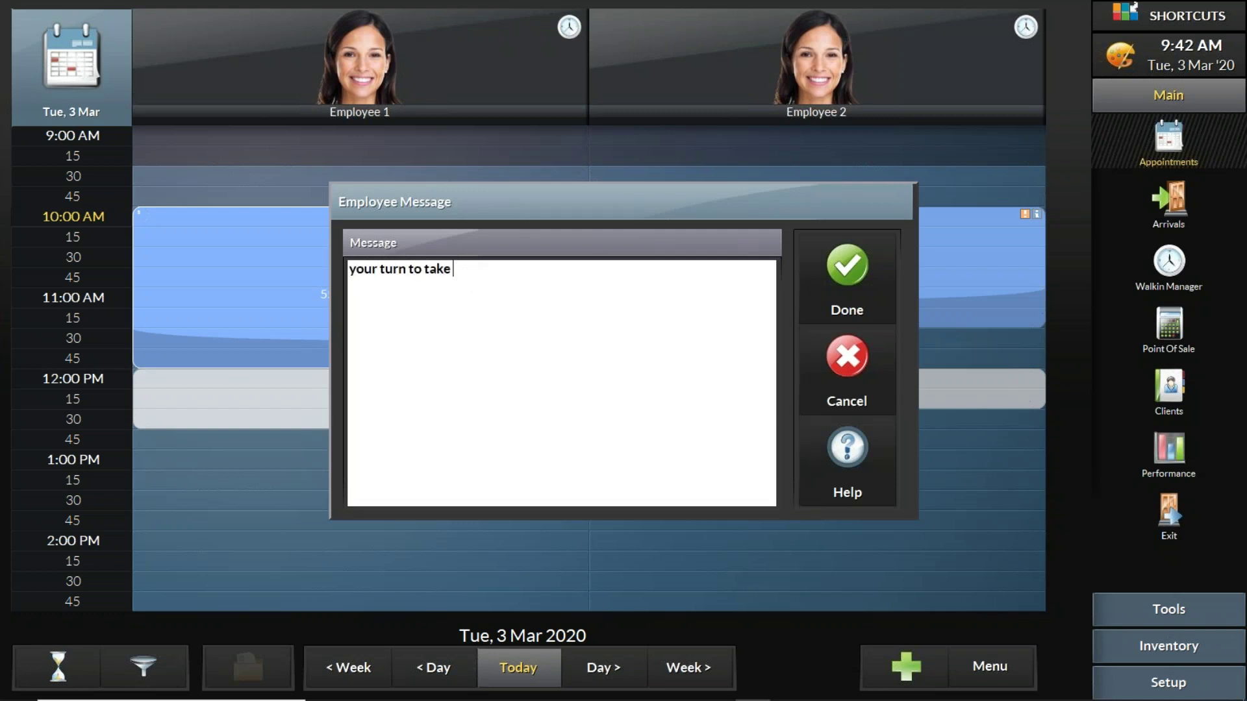
{"action": "type", "text": " out the trash"}
{"action": "left_click", "coordinate": [823, 270]}
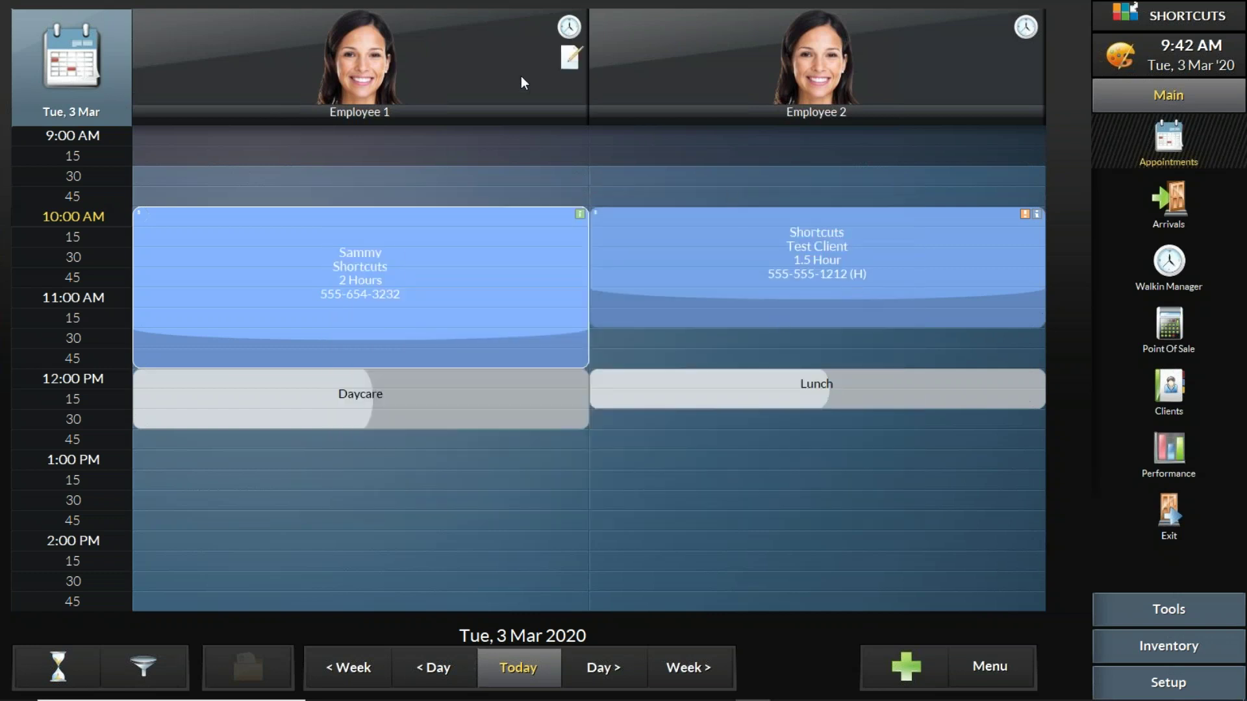
{"action": "left_click", "coordinate": [571, 59]}
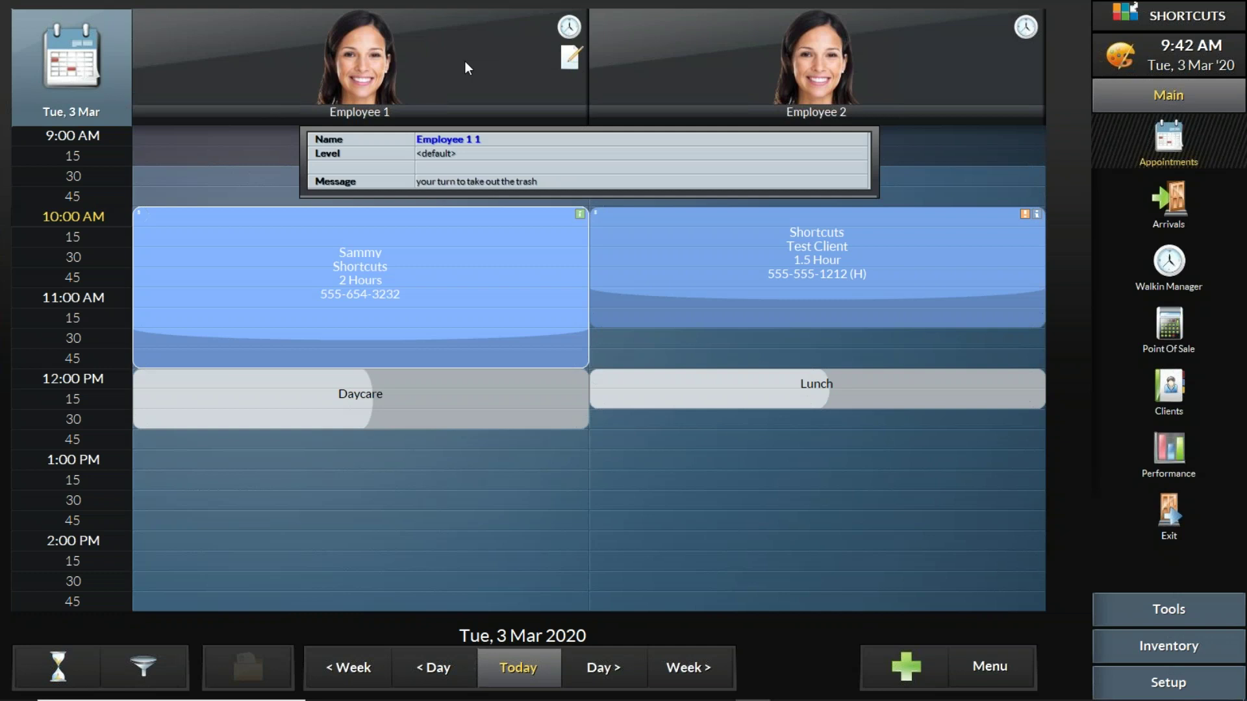
Step: Move the schedule to Wed 4 Mar and dismiss the Filter Invalid notice
{"action": "left_click", "coordinate": [623, 671]}
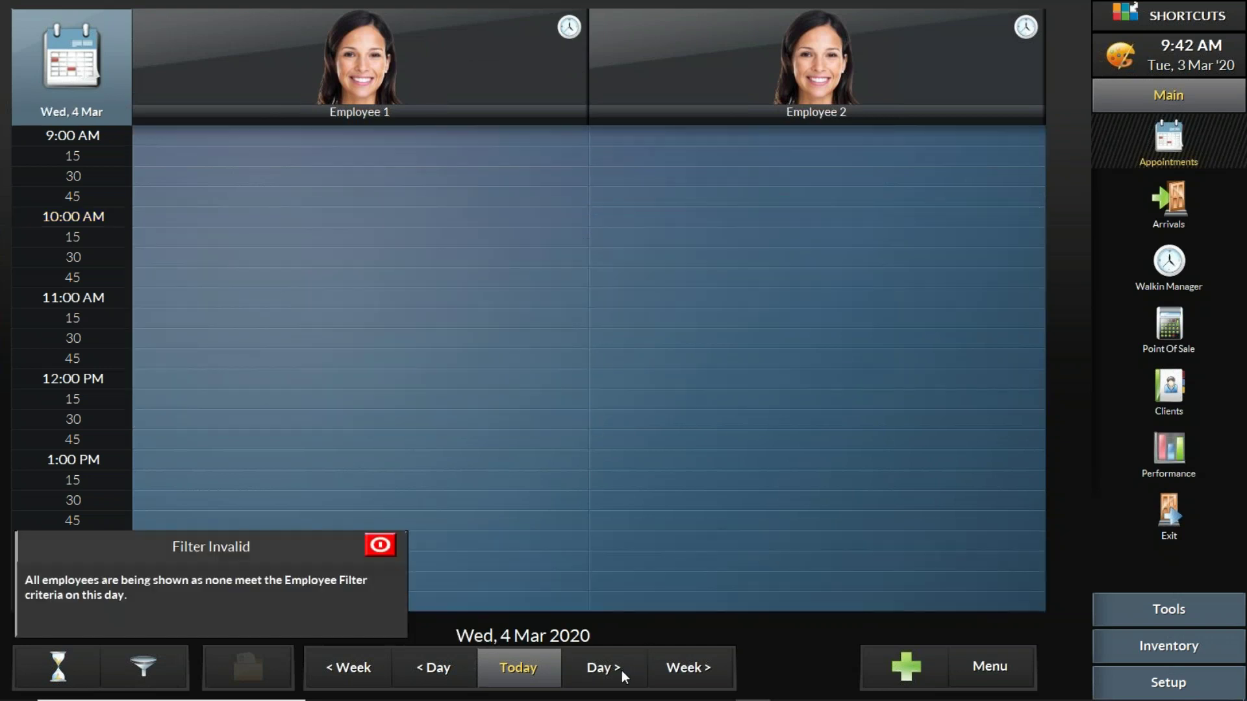
{"action": "left_click", "coordinate": [552, 665]}
{"action": "left_click", "coordinate": [610, 677]}
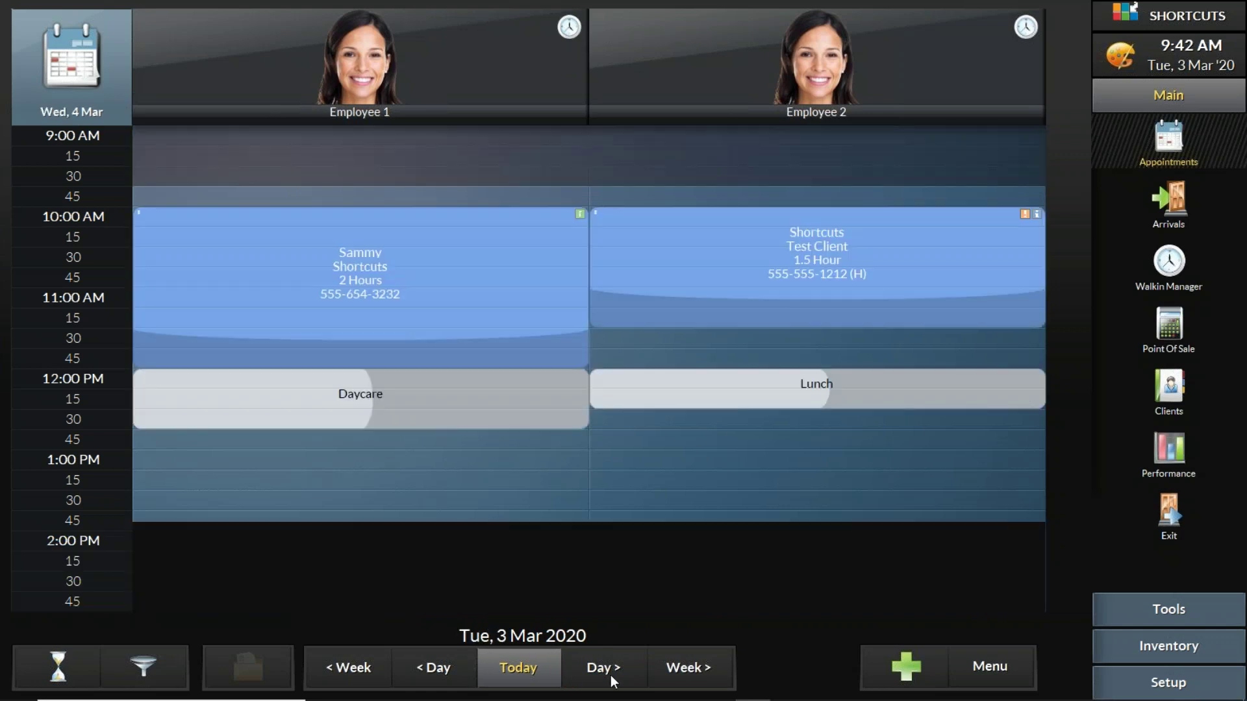
{"action": "left_click", "coordinate": [696, 47]}
Step: Save 'your turn to take out the trash' as Employee 2's message, then return to Tue 3 Mar
{"action": "left_click", "coordinate": [708, 81]}
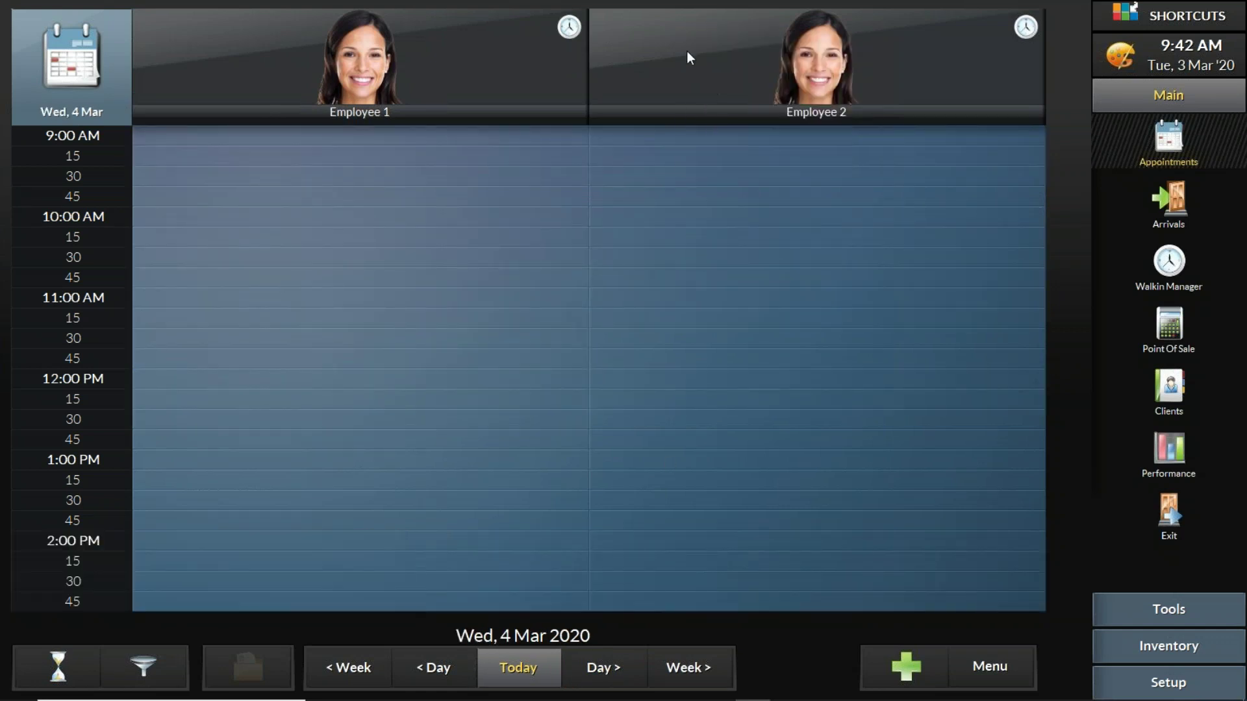
{"action": "left_click", "coordinate": [687, 52]}
{"action": "left_click", "coordinate": [678, 75]}
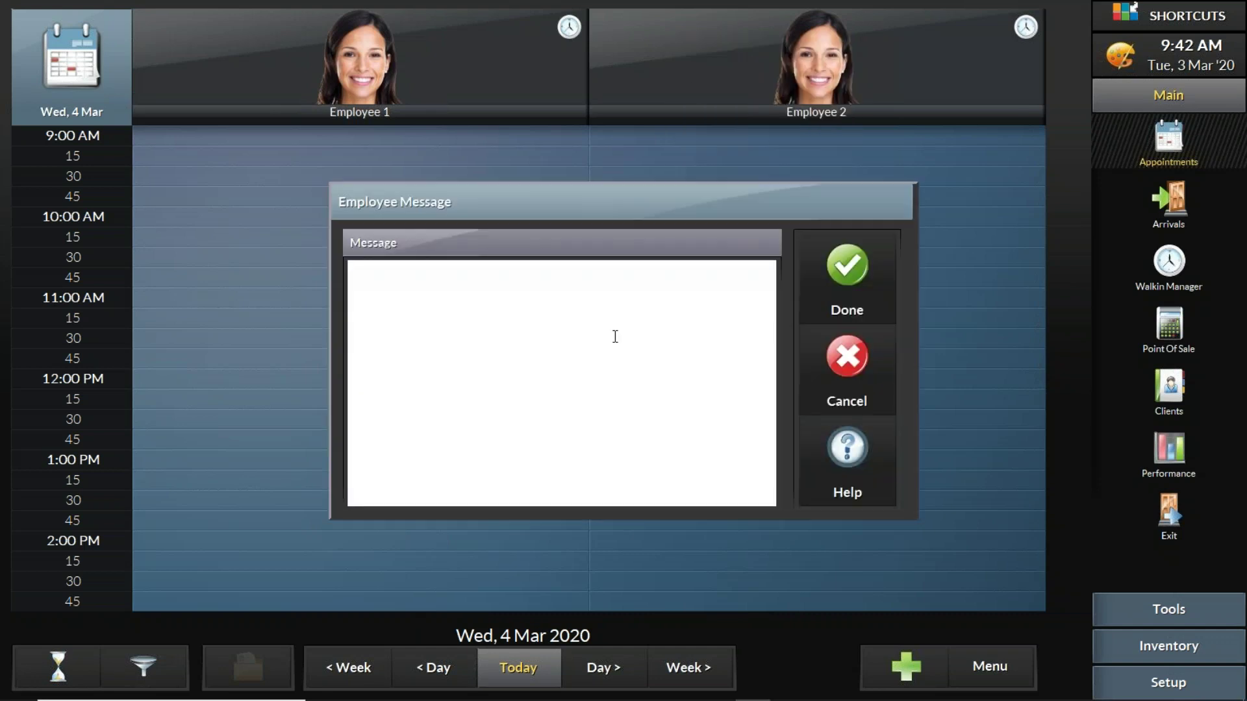
{"action": "type", "text": "your turn to take out the trash"}
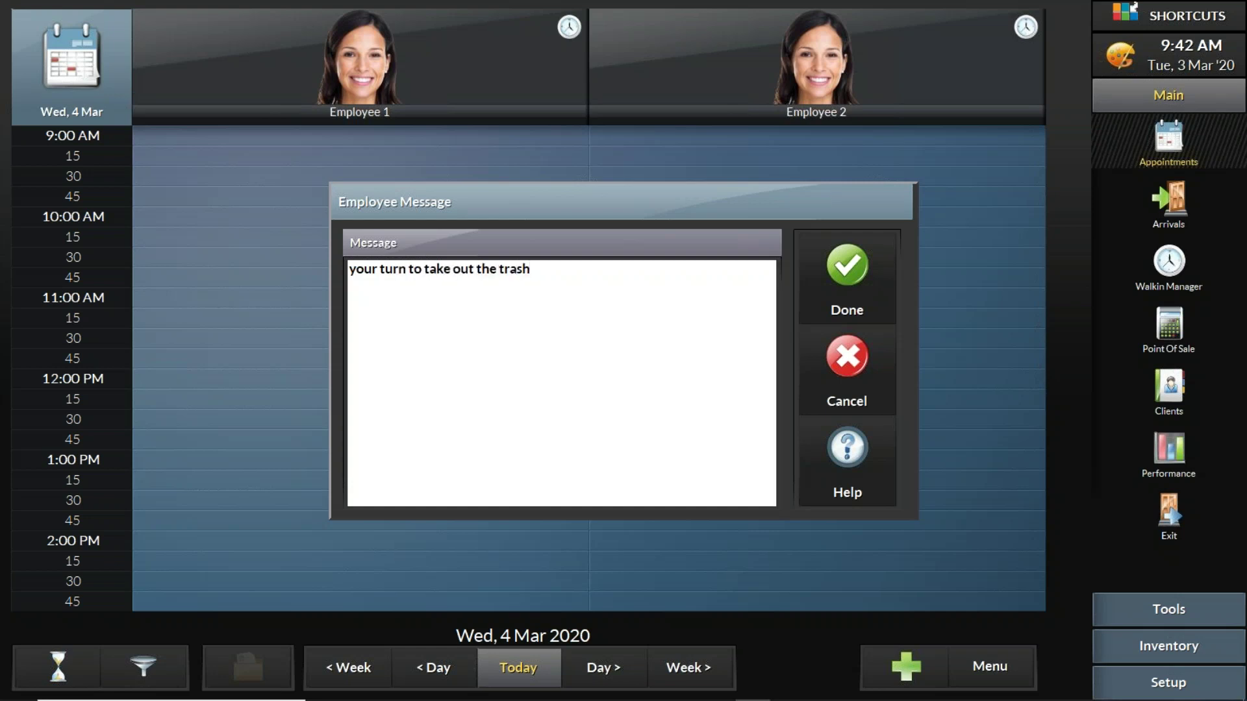
{"action": "left_click", "coordinate": [867, 283]}
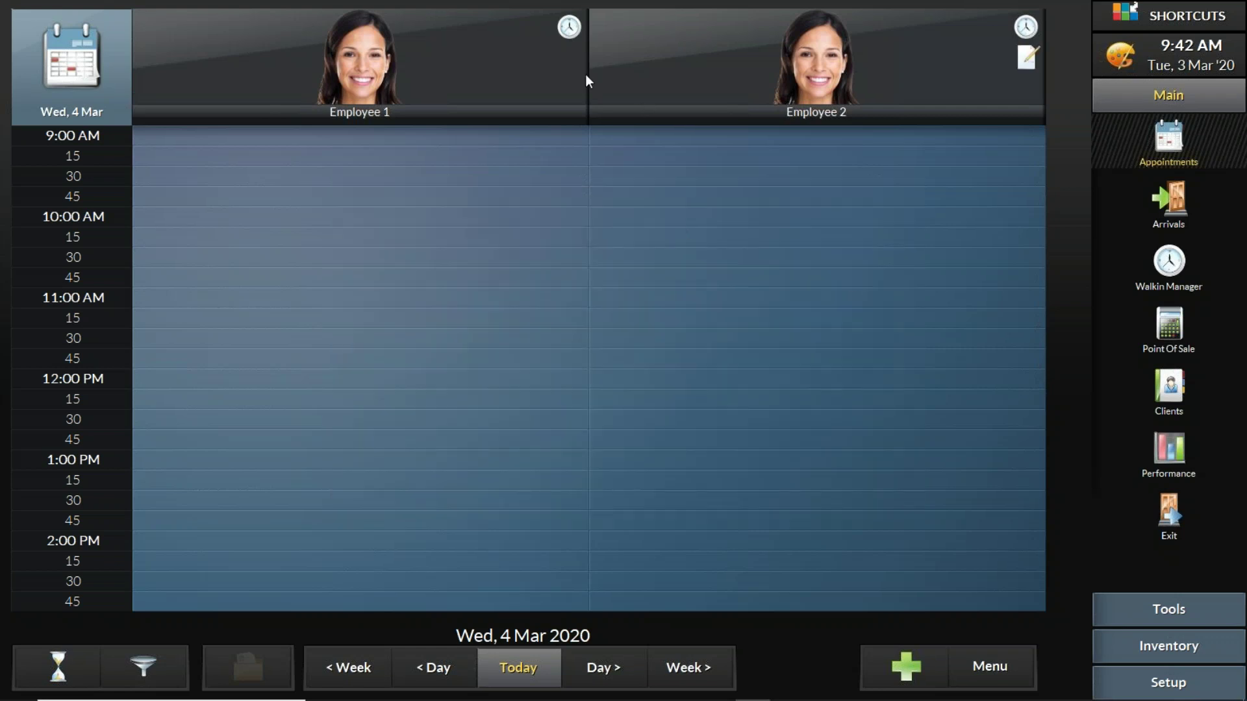
{"action": "mouse_move", "coordinate": [739, 75]}
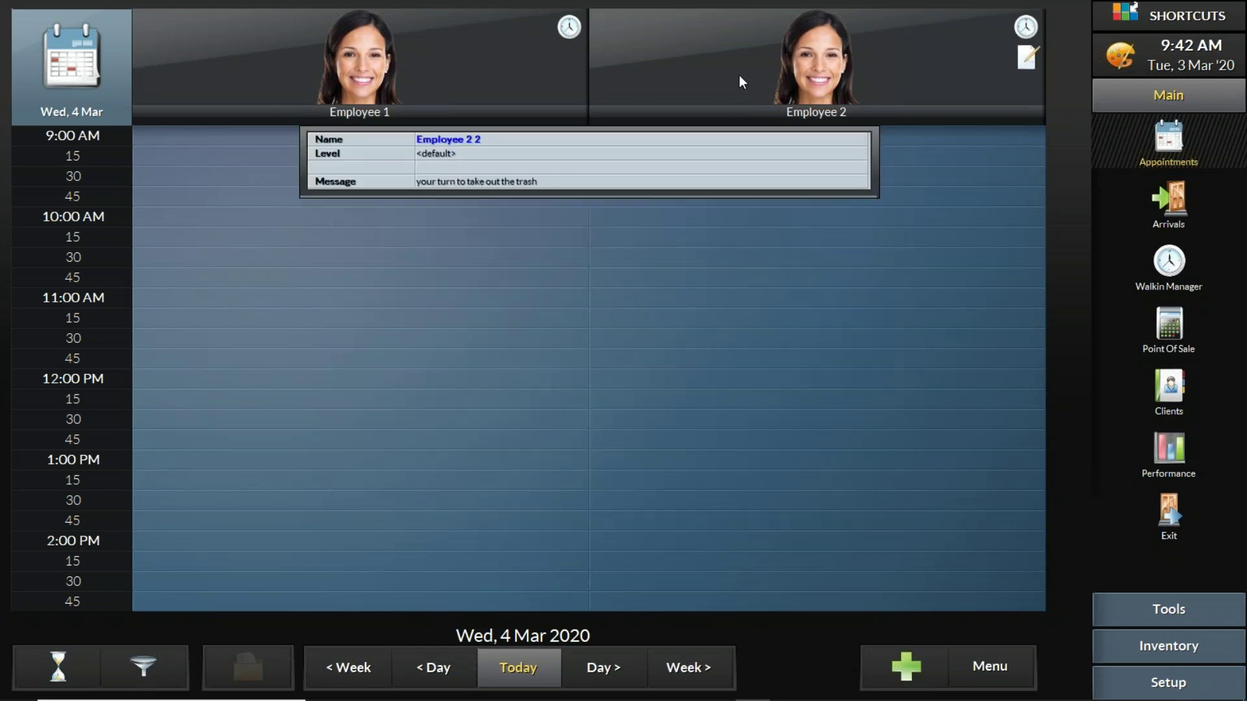
{"action": "left_click", "coordinate": [519, 668]}
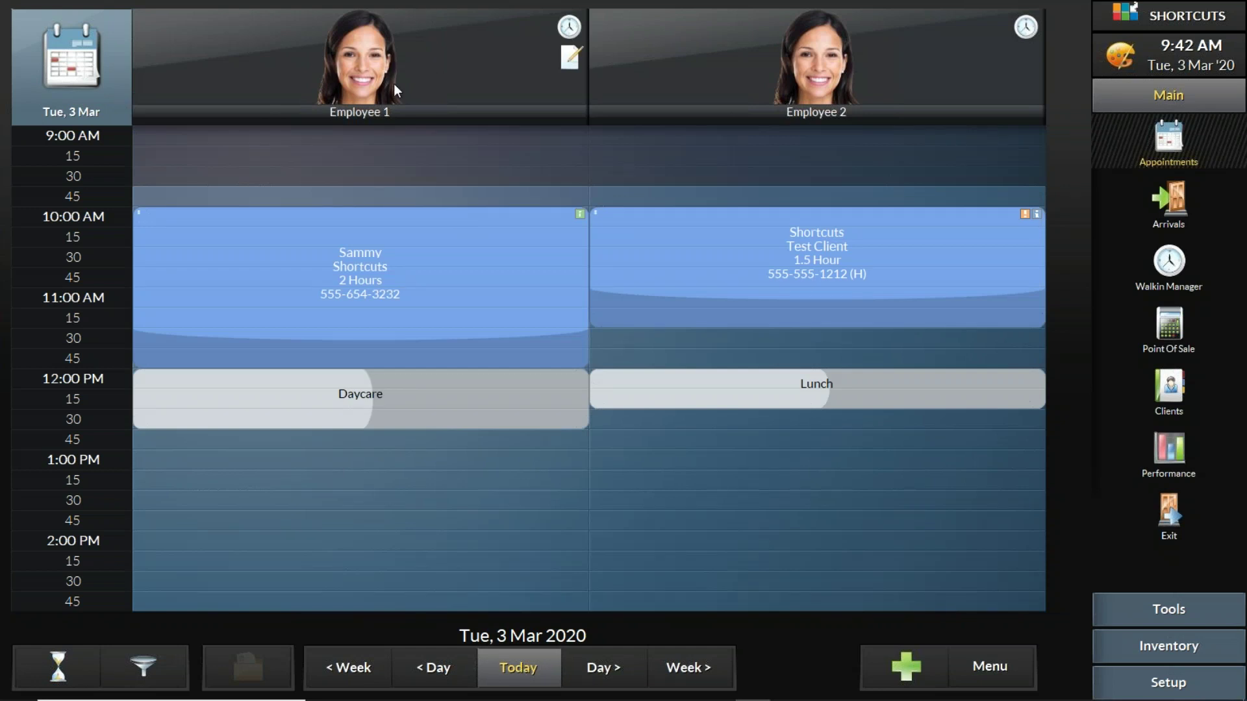
Step: Switch to Employee 1's one-week view starting Tue 3 Mar 2020
{"action": "left_click", "coordinate": [372, 48]}
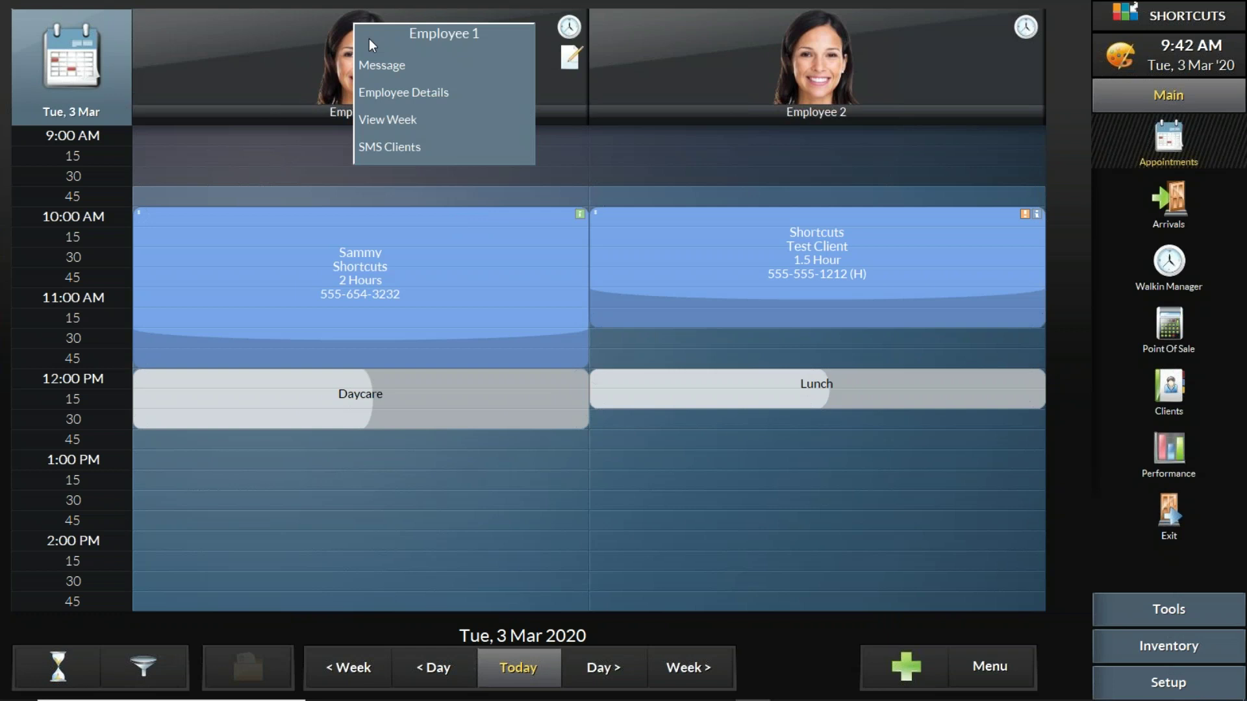
{"action": "left_click", "coordinate": [386, 119]}
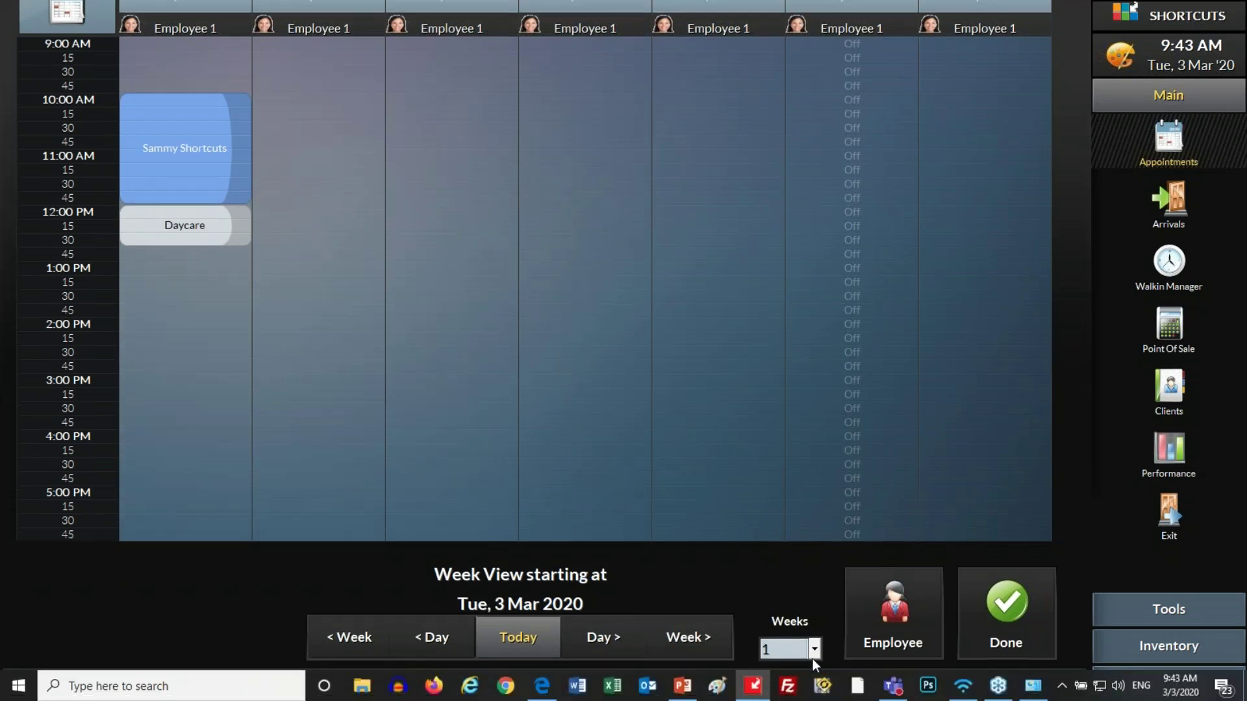
Step: Show three weeks at once, then go back to a single week
{"action": "left_click", "coordinate": [817, 641]}
{"action": "left_click", "coordinate": [818, 643]}
{"action": "left_click", "coordinate": [817, 643]}
{"action": "left_click", "coordinate": [817, 643]}
{"action": "left_click", "coordinate": [817, 643]}
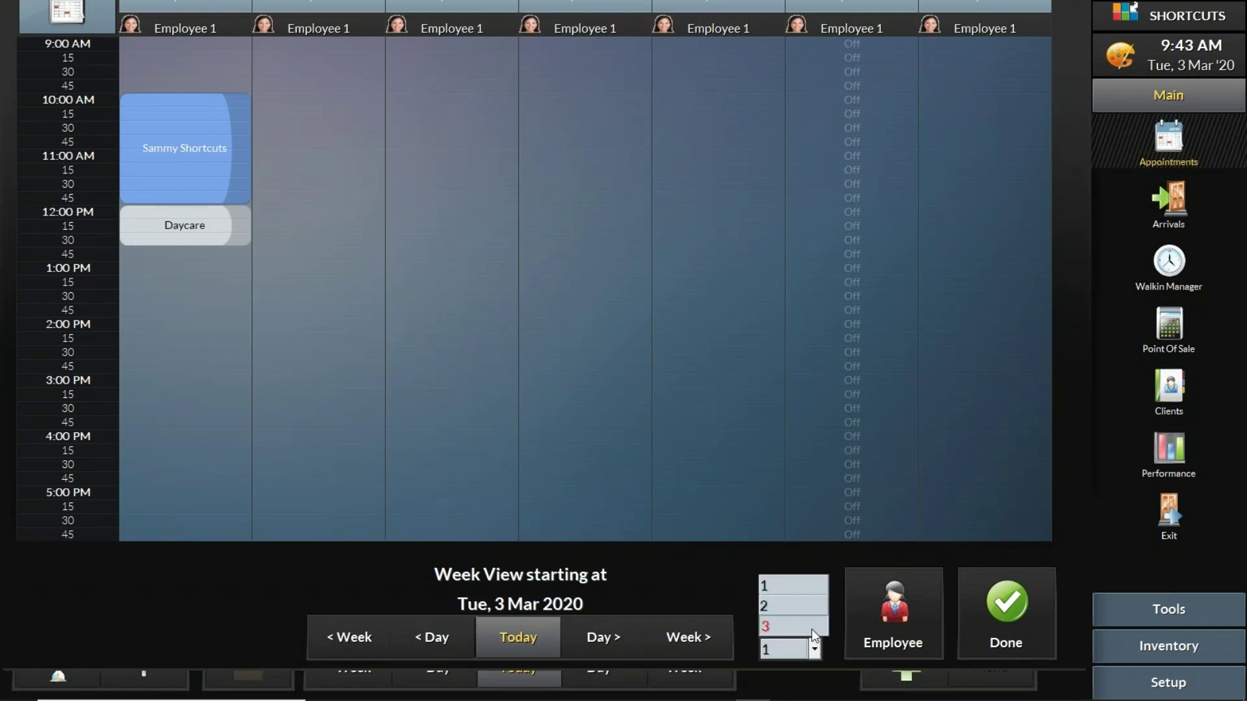
{"action": "left_click", "coordinate": [815, 627]}
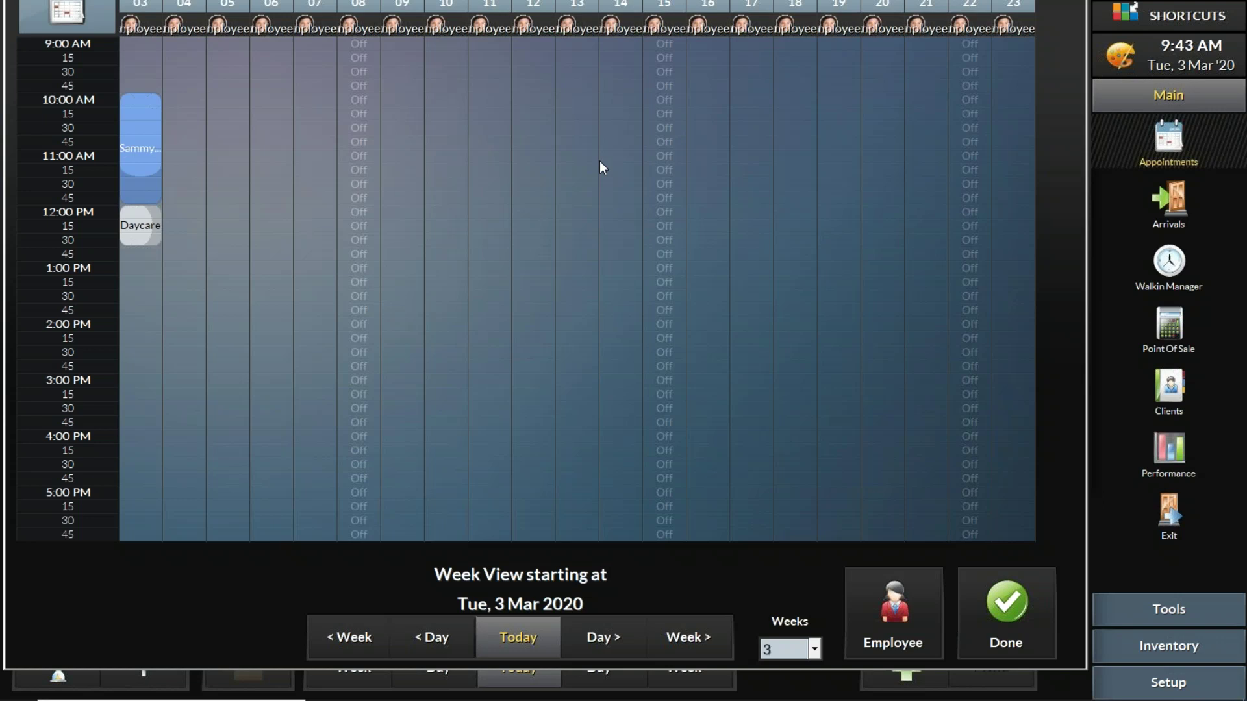
{"action": "left_click", "coordinate": [809, 647]}
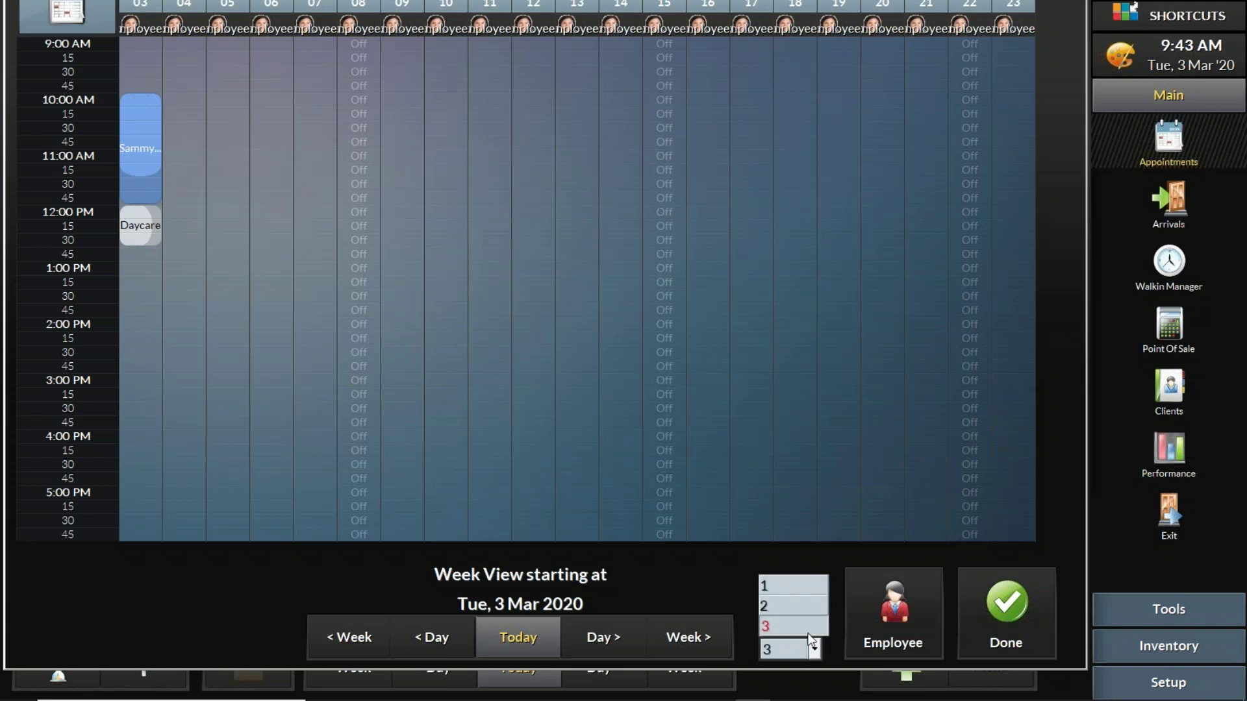
{"action": "left_click", "coordinate": [793, 580]}
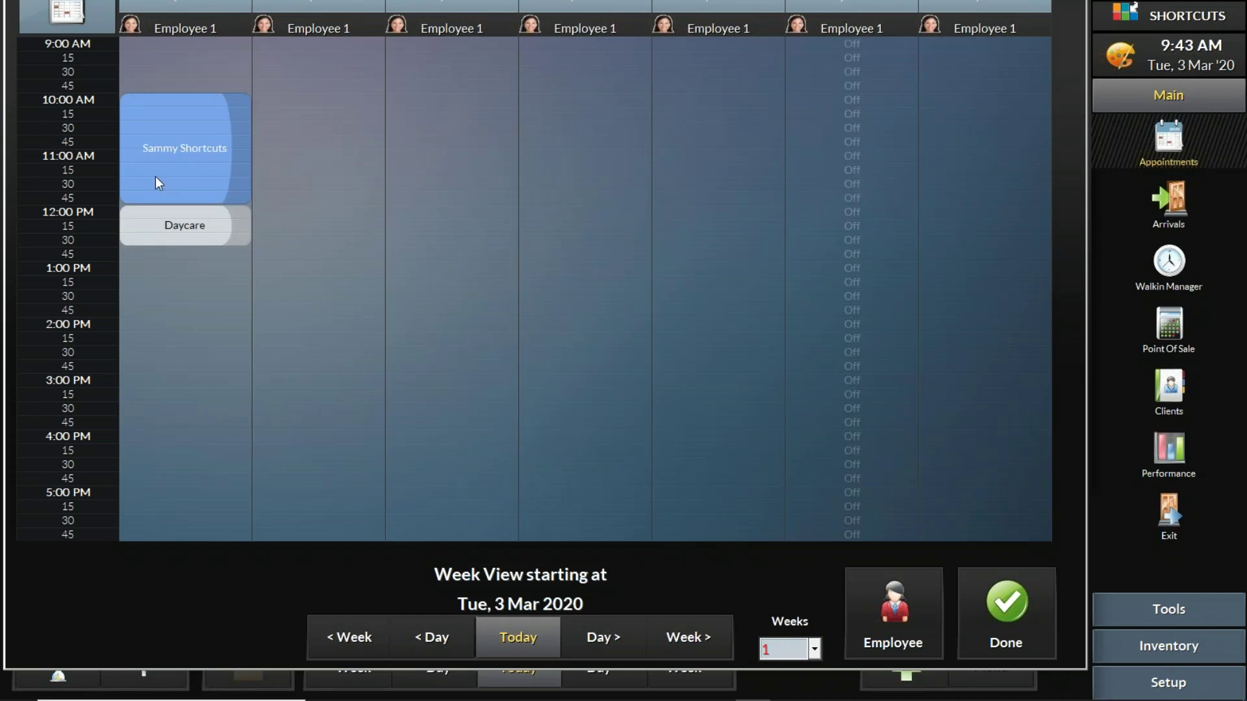
Step: Drag the Sammy Shortcuts appointment to the next day and back, then return to day view
{"action": "left_click_drag", "start_coordinate": [159, 117], "coordinate": [300, 117]}
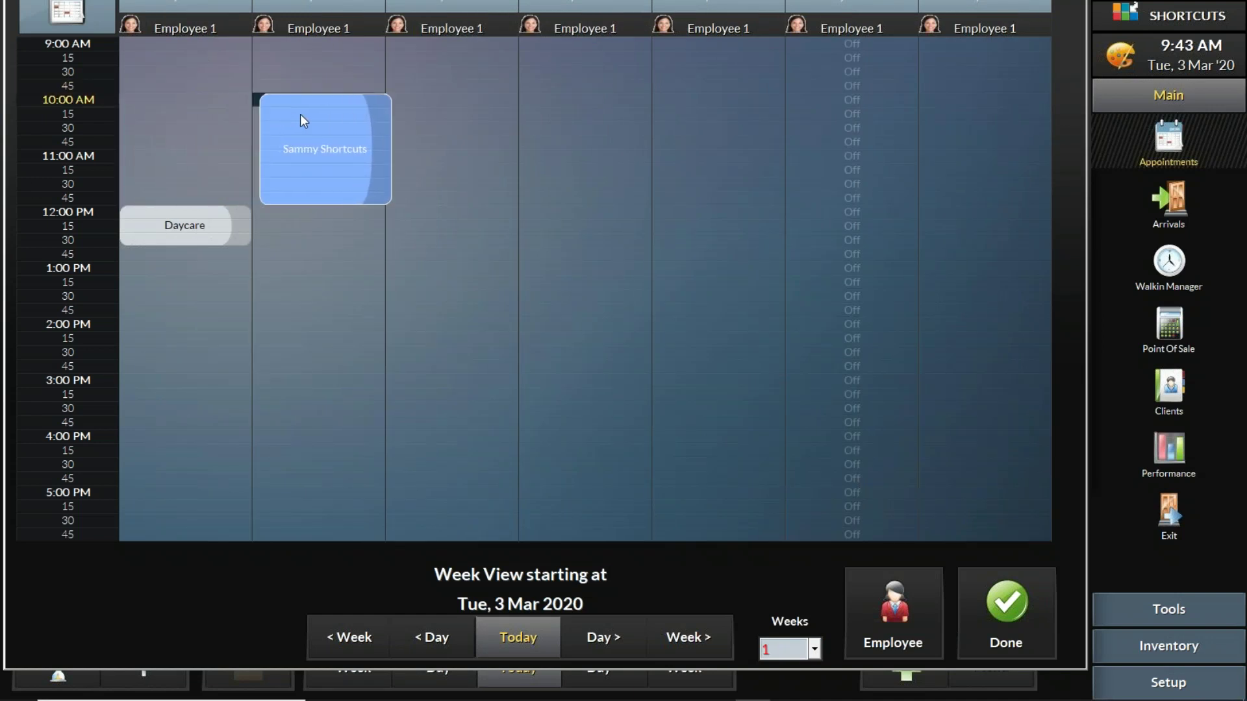
{"action": "left_click_drag", "start_coordinate": [350, 114], "coordinate": [158, 128]}
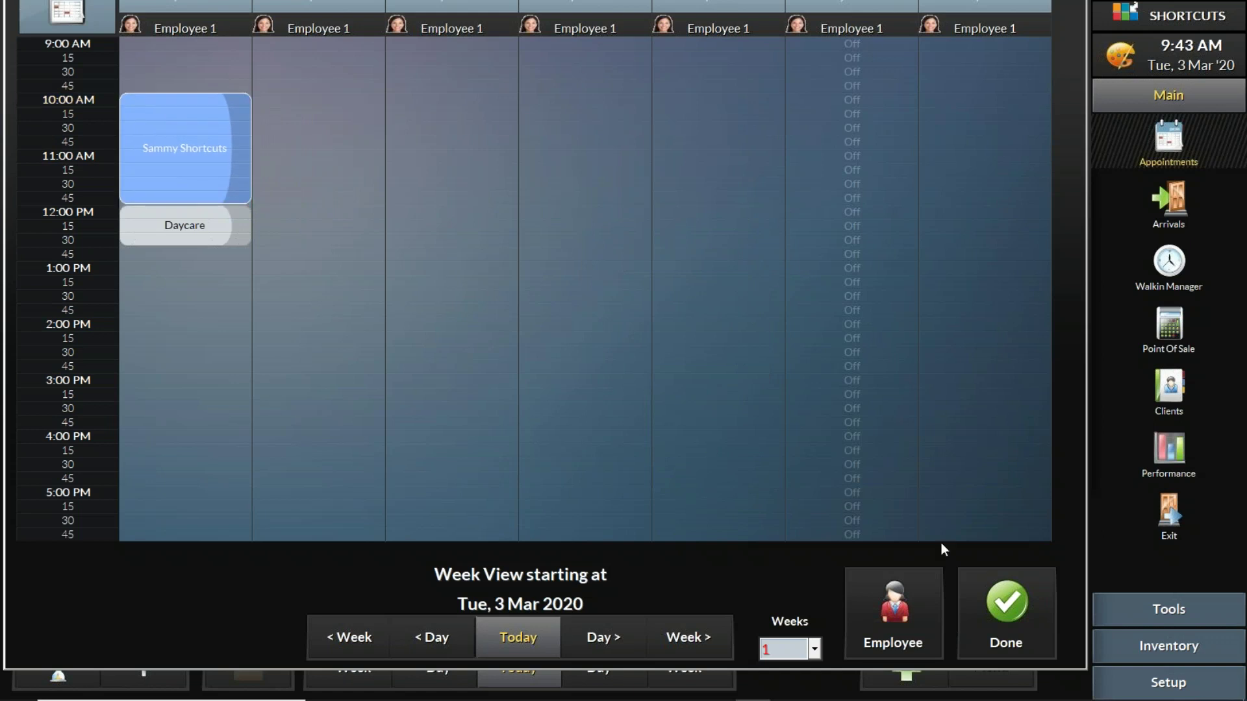
{"action": "left_click", "coordinate": [1006, 613]}
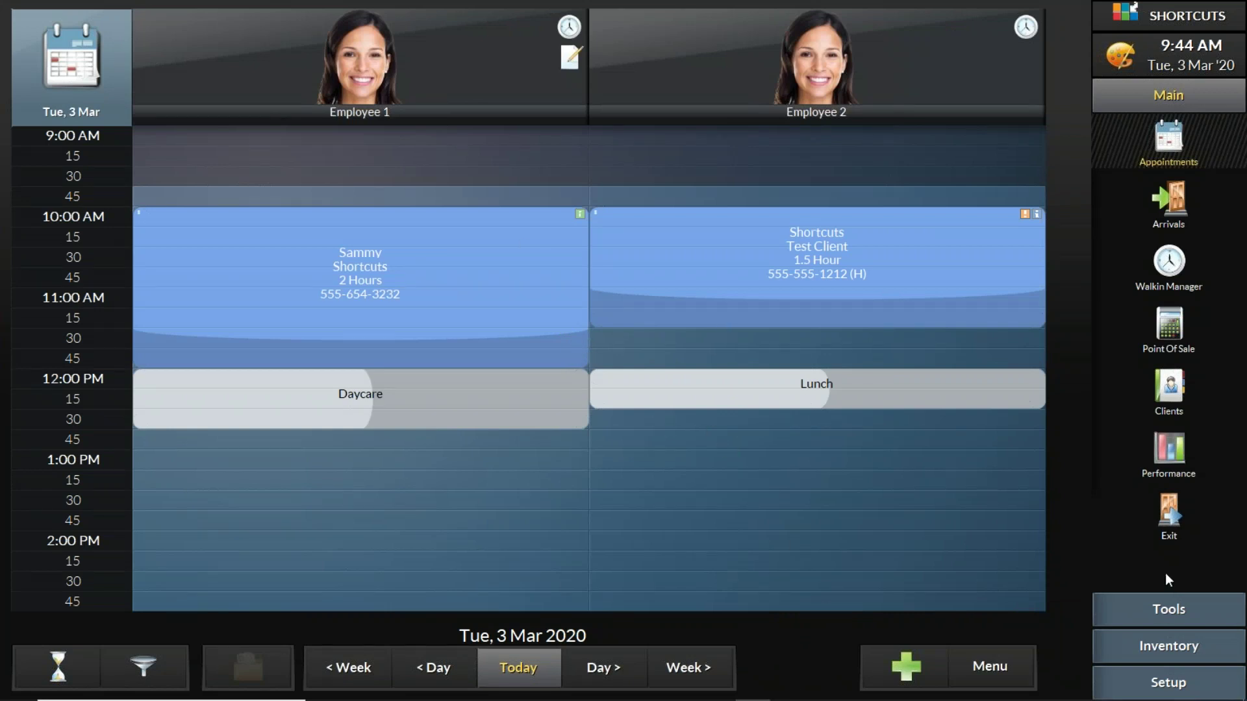
Step: Bring PowerPoint forward and play the 'Tips, tricks & extras' slide as a slide show
{"action": "mouse_move", "coordinate": [757, 699]}
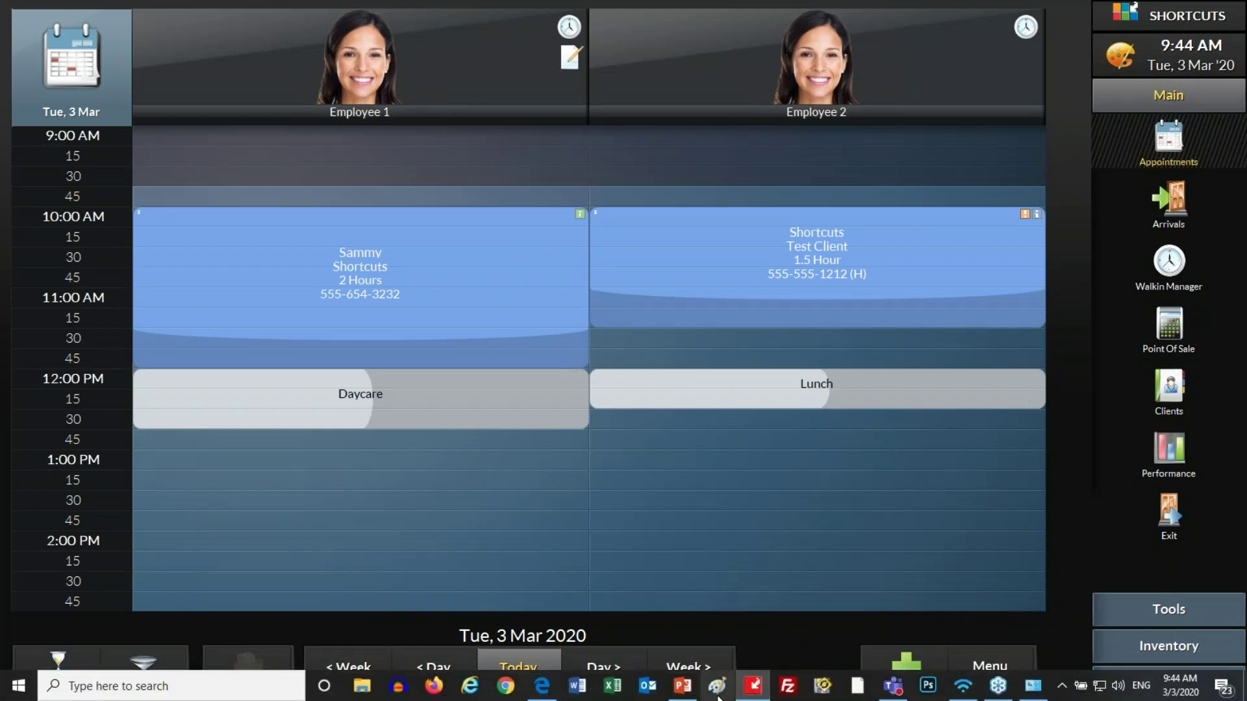
{"action": "left_click", "coordinate": [682, 686]}
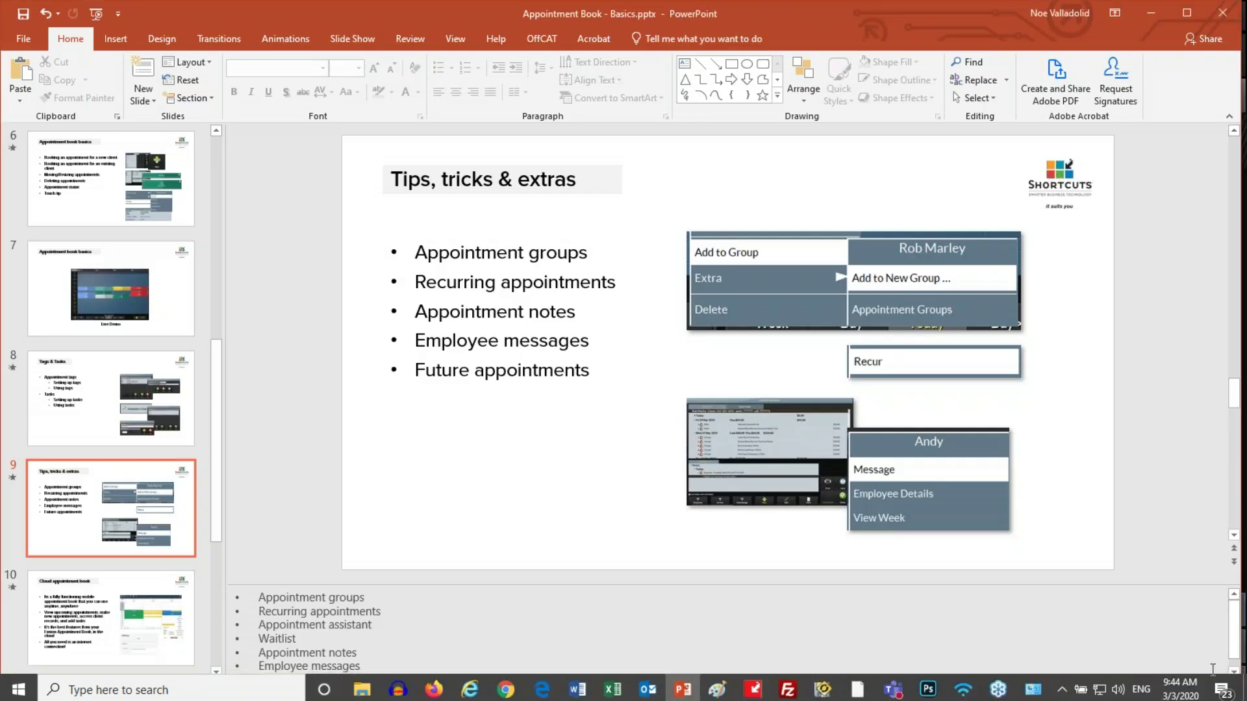
{"action": "mouse_move", "coordinate": [1029, 695]}
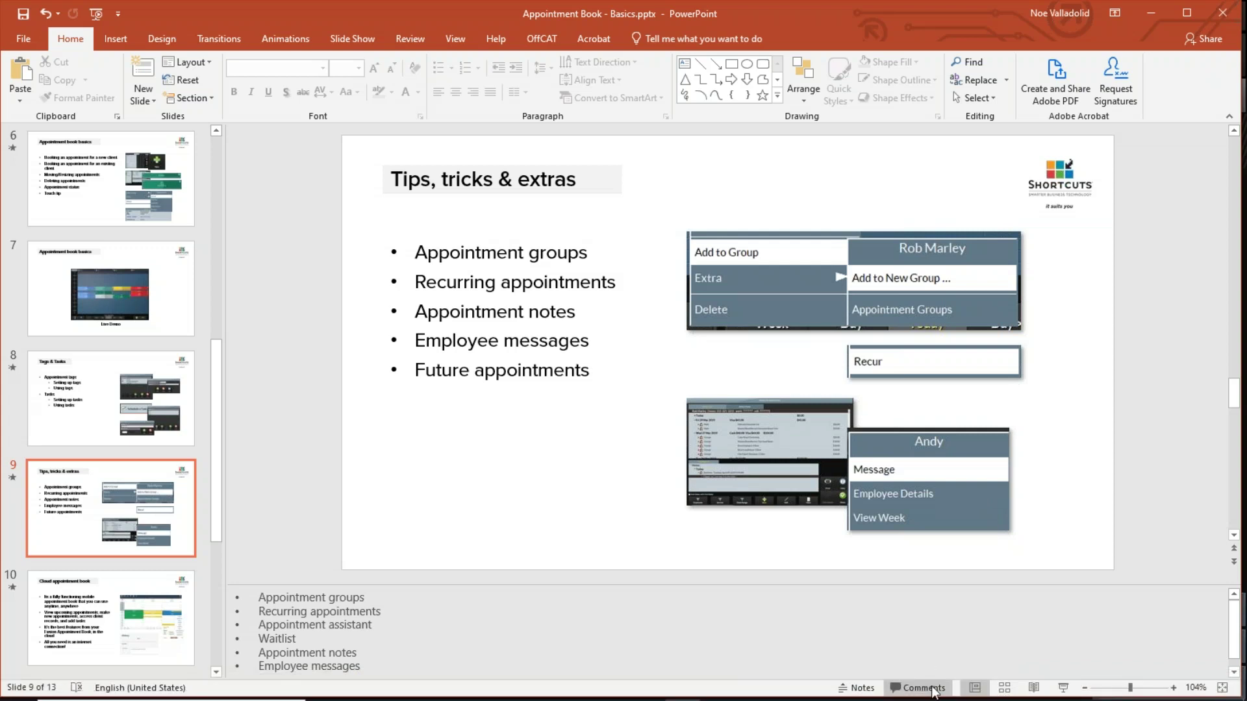
{"action": "mouse_move", "coordinate": [922, 699]}
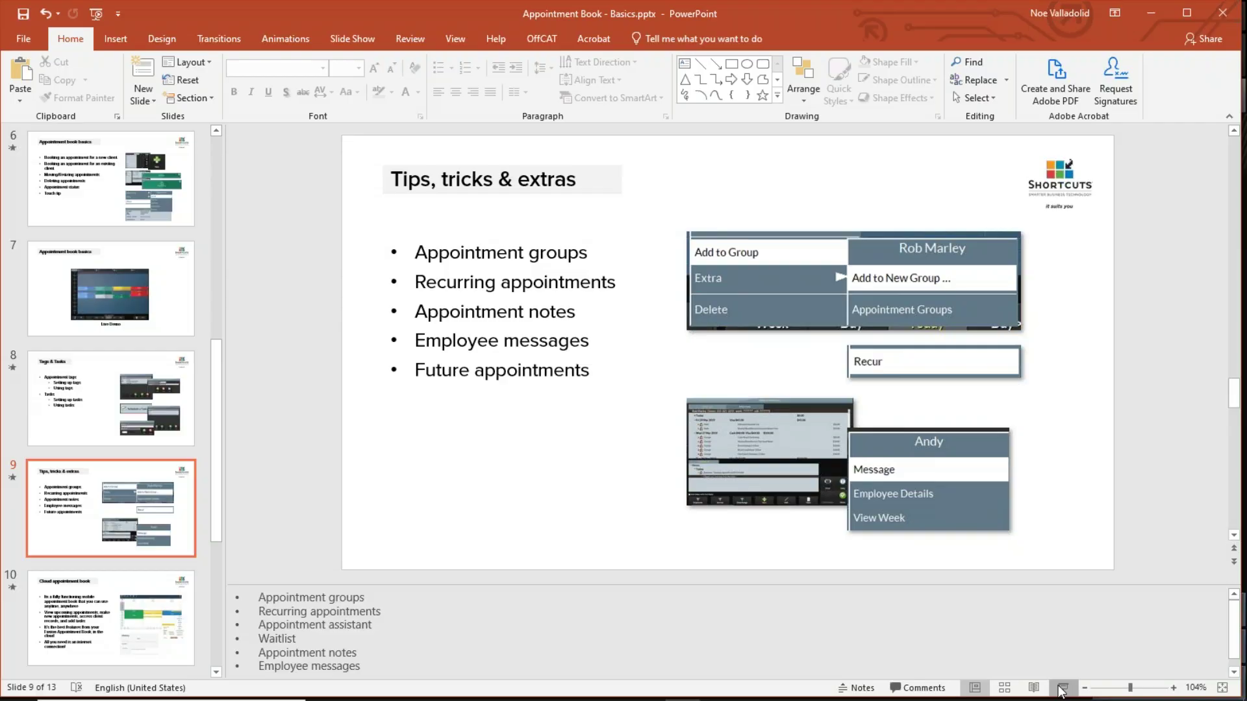
{"action": "left_click", "coordinate": [1063, 687]}
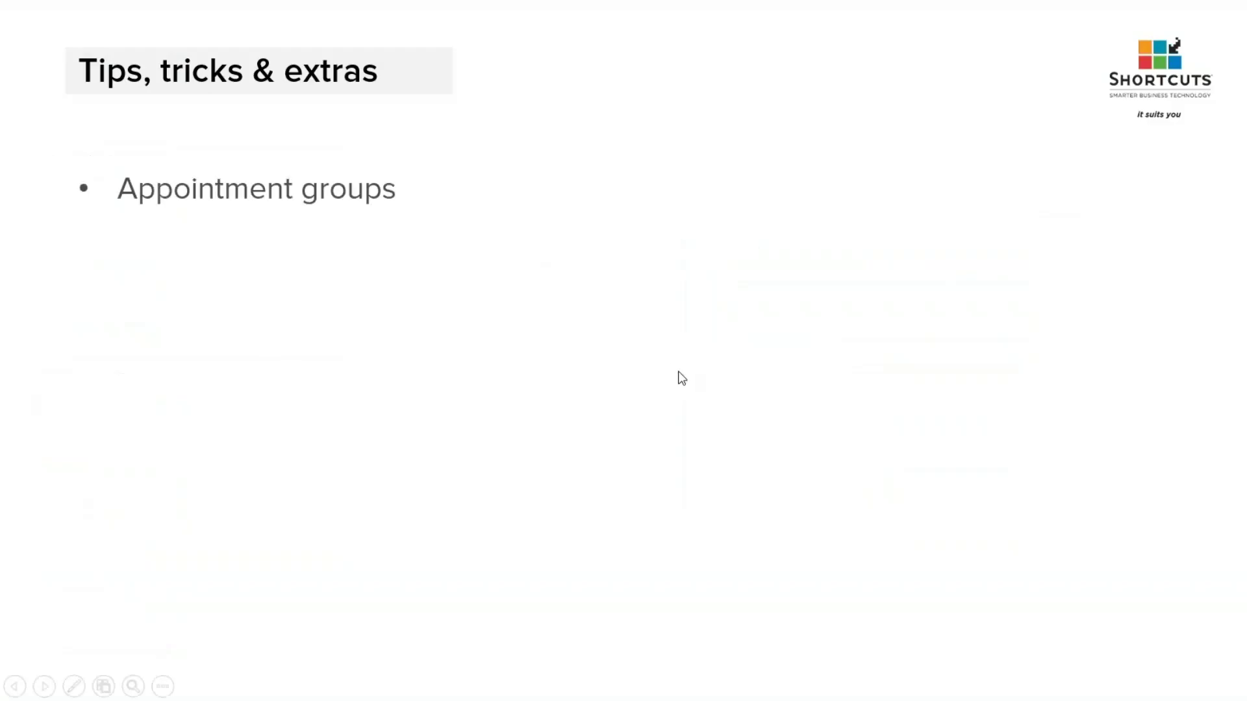
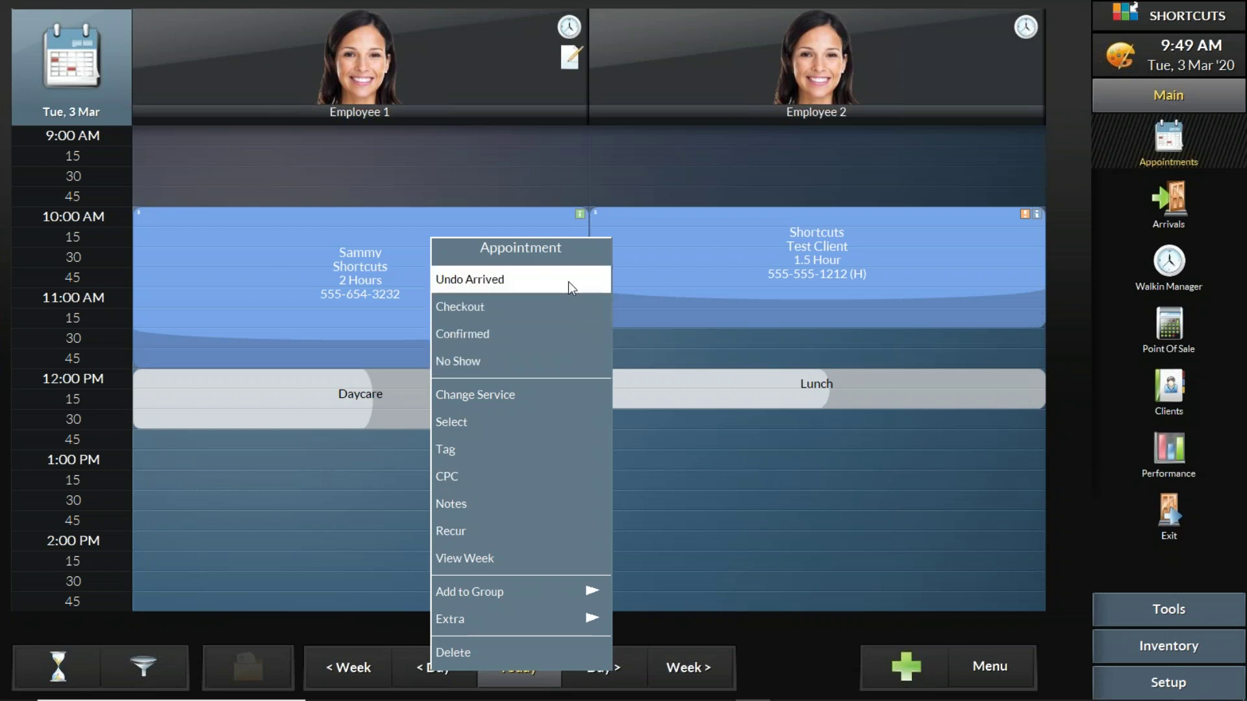
Step: Close the appointment actions and open the General > Appointment Book configuration page
{"action": "left_click", "coordinate": [789, 663]}
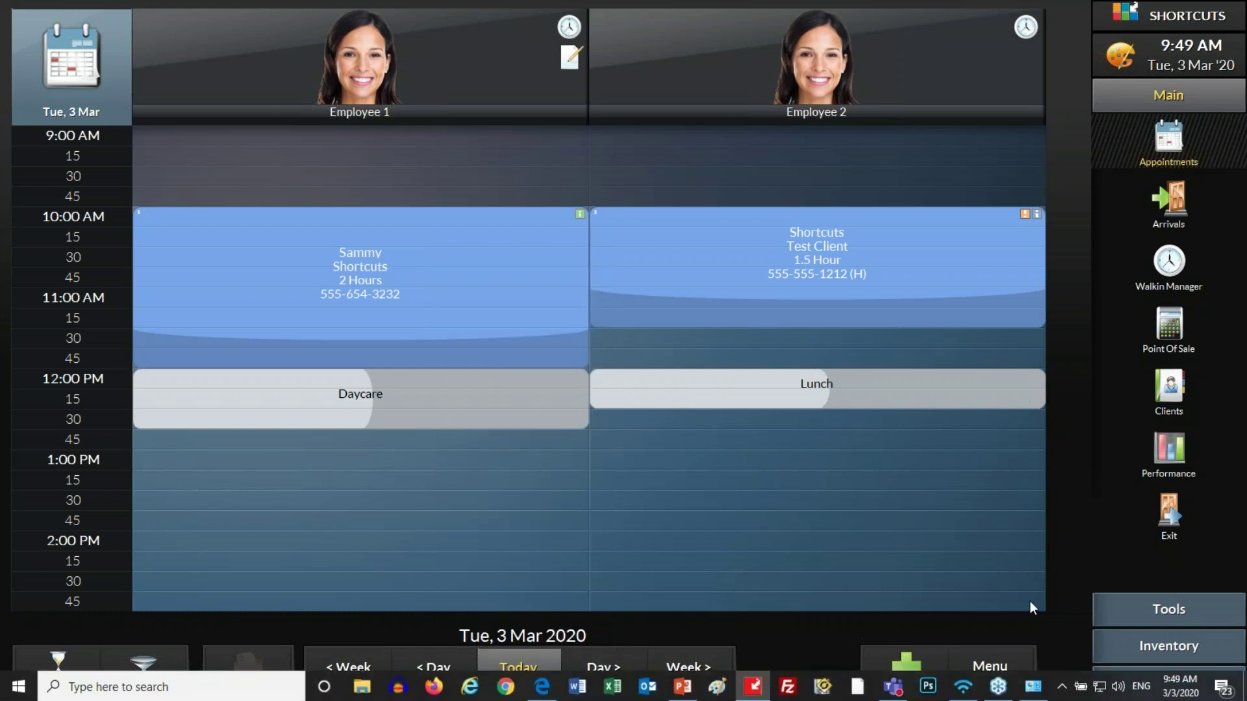
{"action": "left_click", "coordinate": [1122, 681]}
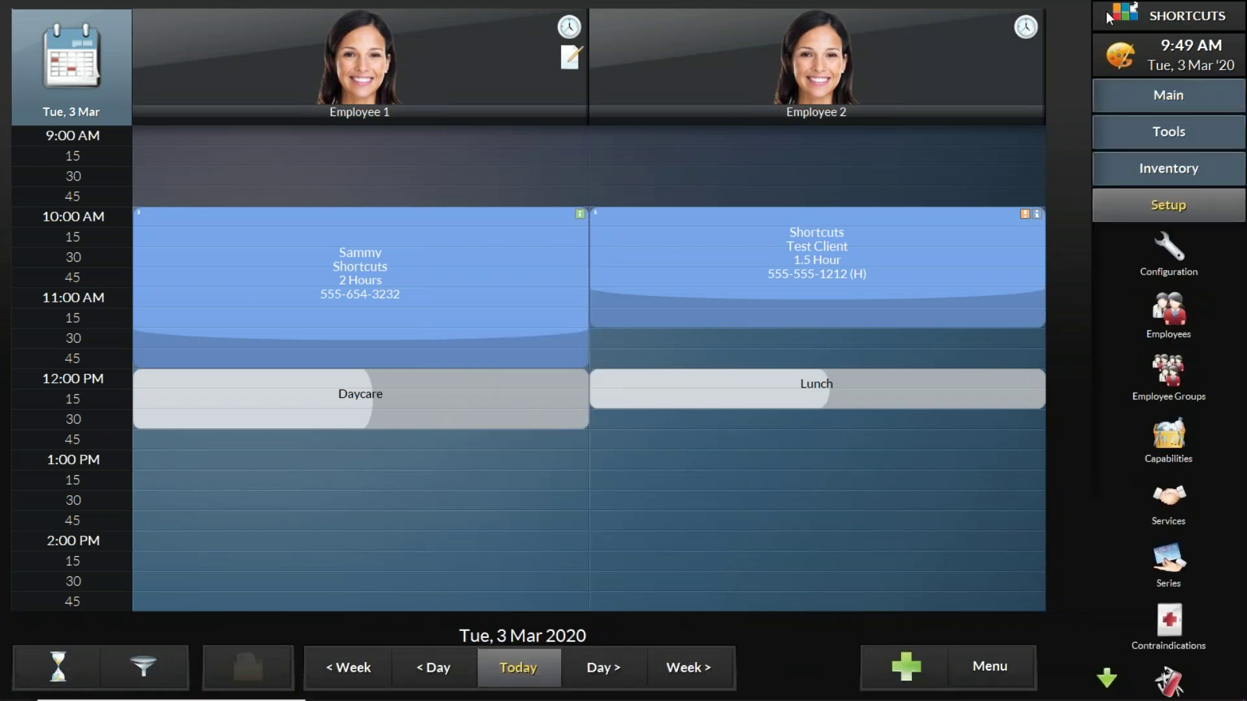
{"action": "left_click", "coordinate": [1171, 248]}
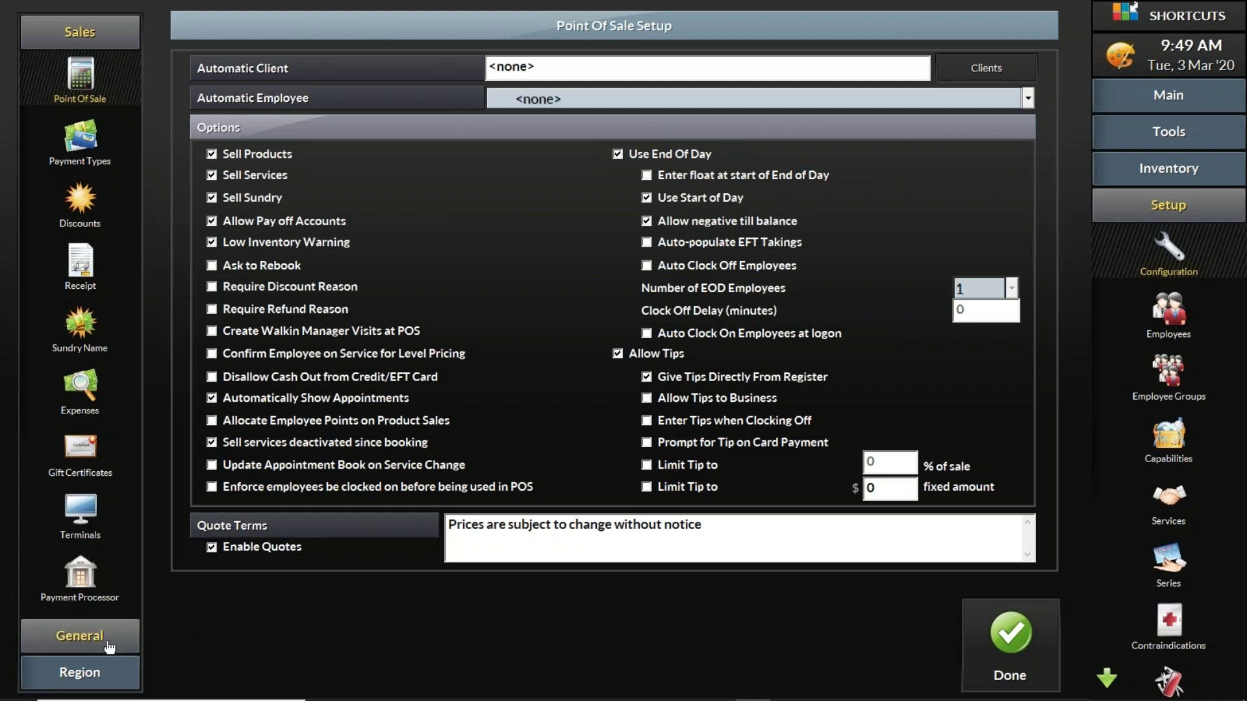
{"action": "left_click", "coordinate": [101, 645]}
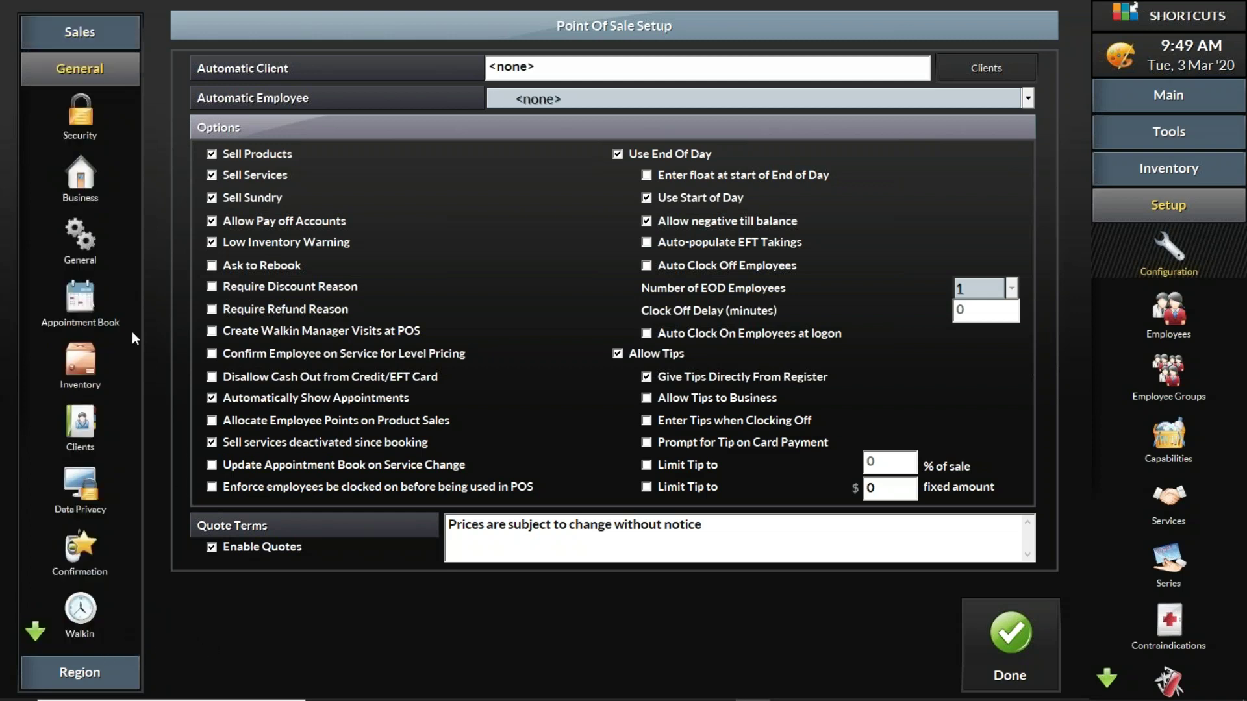
{"action": "left_click", "coordinate": [73, 303]}
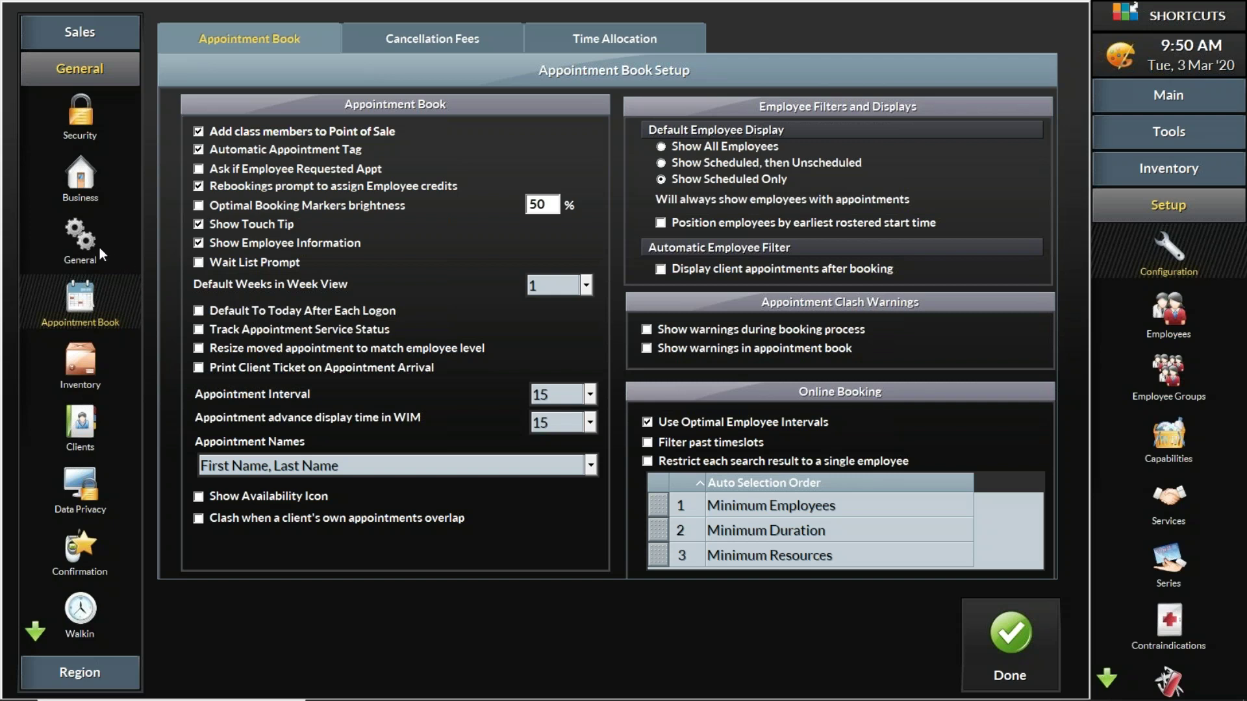
Step: Review the General, Point Of Sale and Clients configuration pages
{"action": "left_click", "coordinate": [81, 244]}
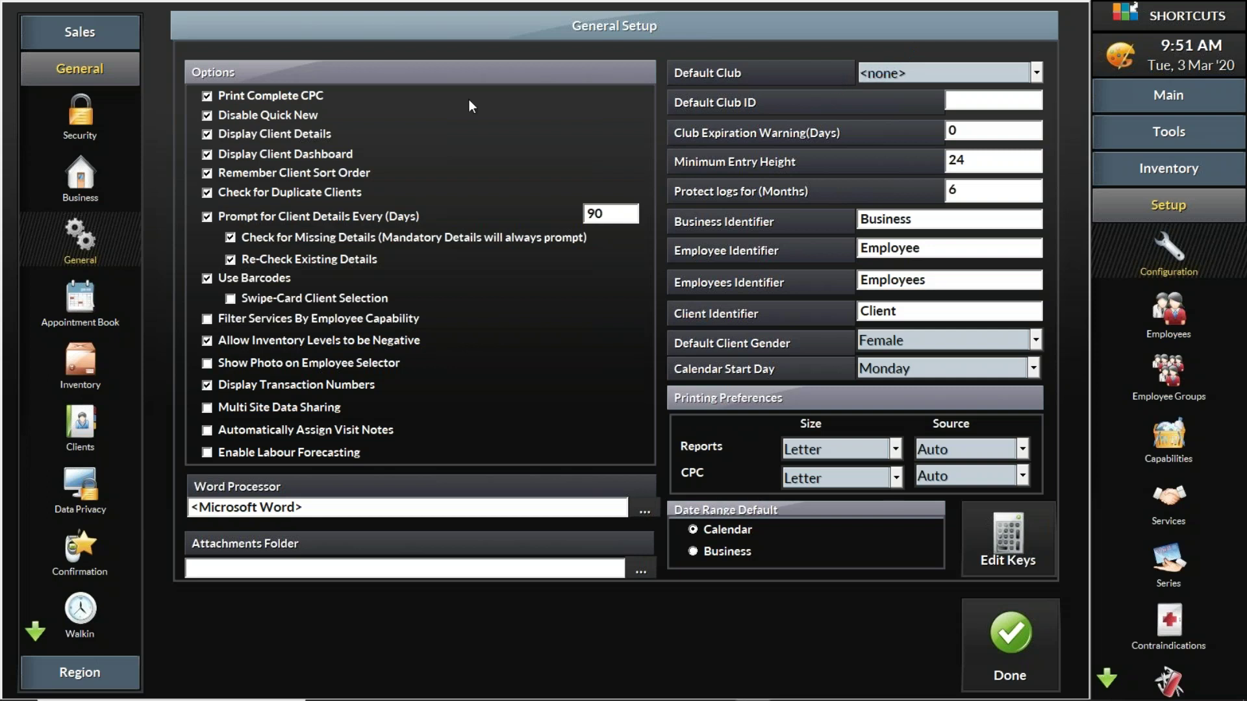
{"action": "left_click", "coordinate": [116, 44]}
{"action": "left_click", "coordinate": [81, 79]}
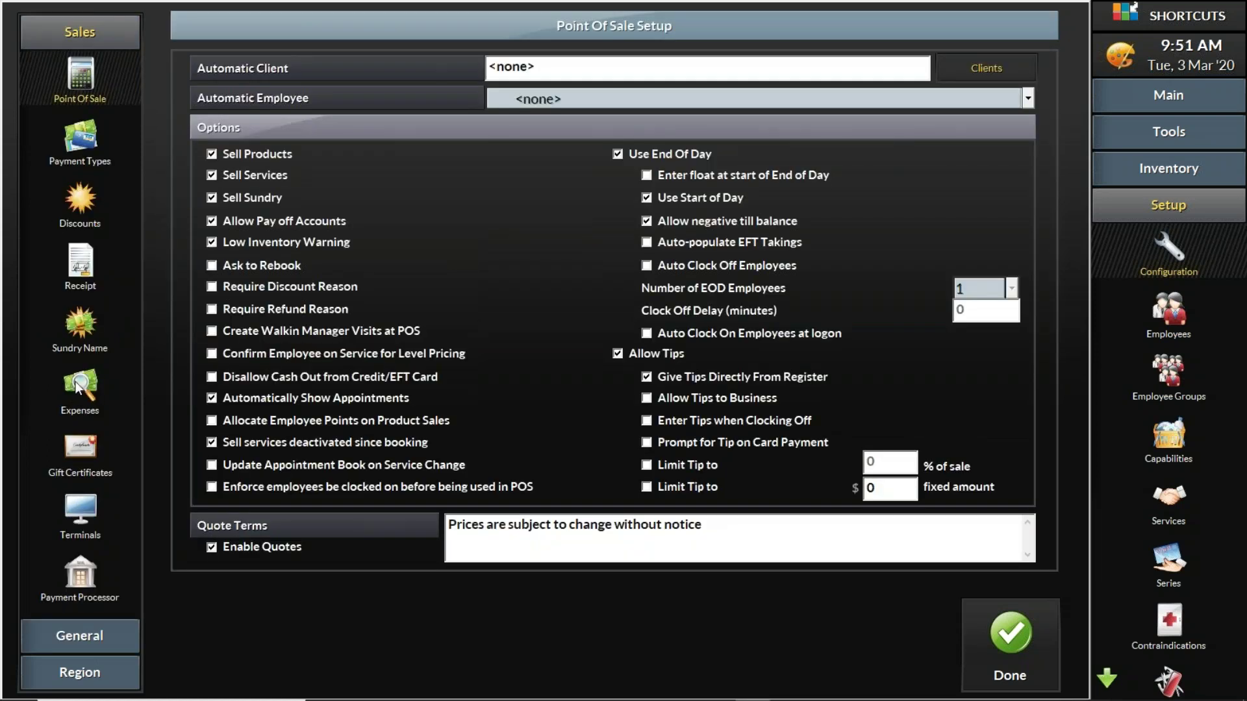
{"action": "left_click", "coordinate": [80, 636]}
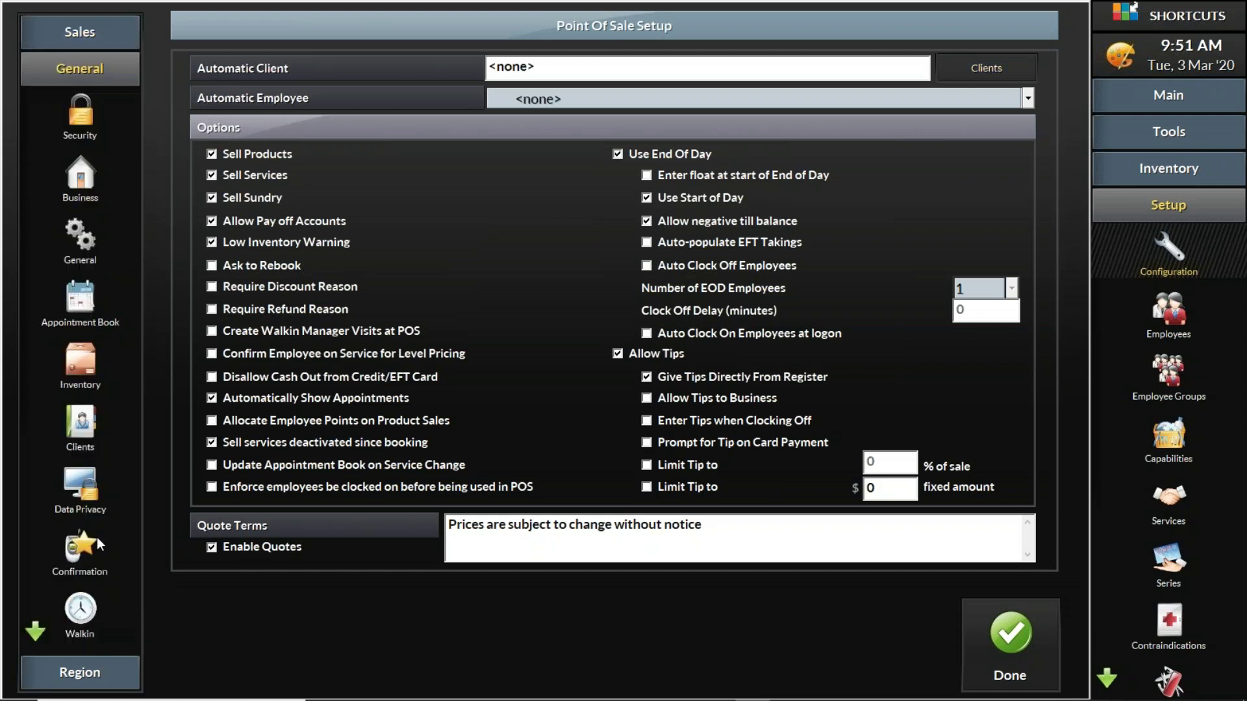
{"action": "left_click", "coordinate": [85, 421]}
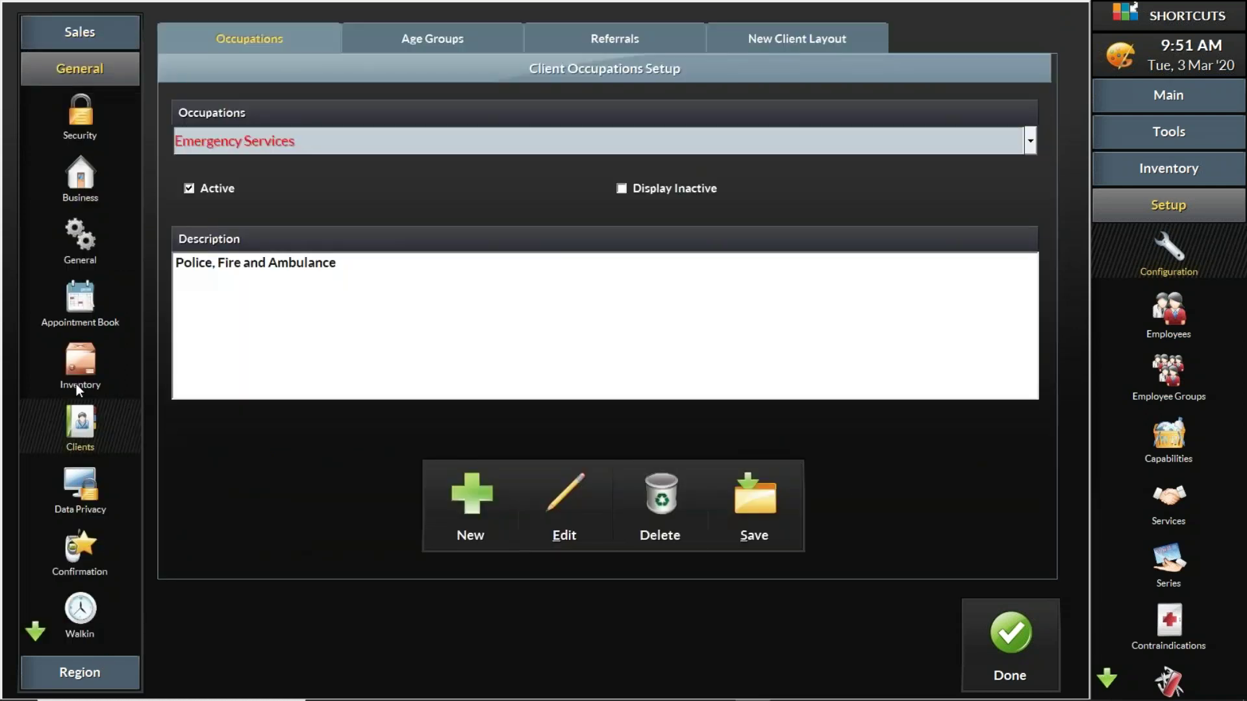
Step: Return to Appointment Book settings, view Time Allocation, and enable Track Appointment Service Status
{"action": "left_click", "coordinate": [77, 308]}
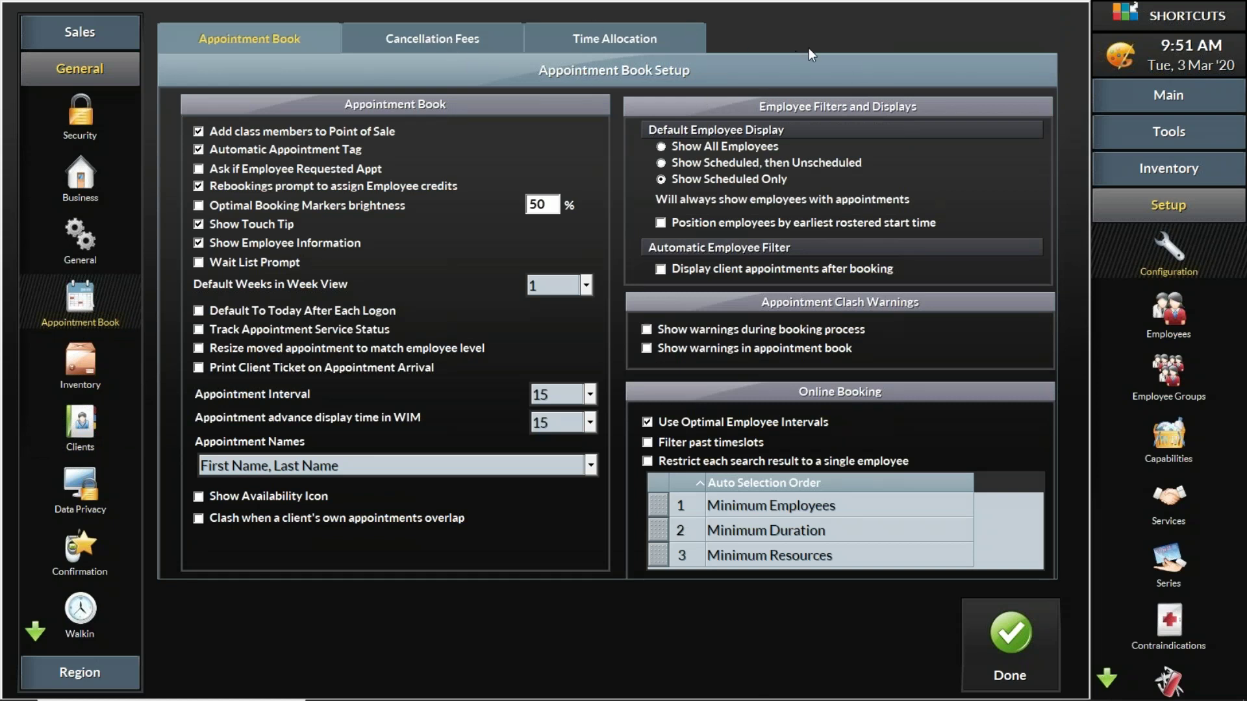
{"action": "left_click", "coordinate": [643, 39]}
{"action": "left_click", "coordinate": [282, 41]}
Step: Save the configuration, acknowledge the restart notice, and return to the 3 Mar appointment book
{"action": "left_click", "coordinate": [1035, 639]}
{"action": "left_click", "coordinate": [859, 399]}
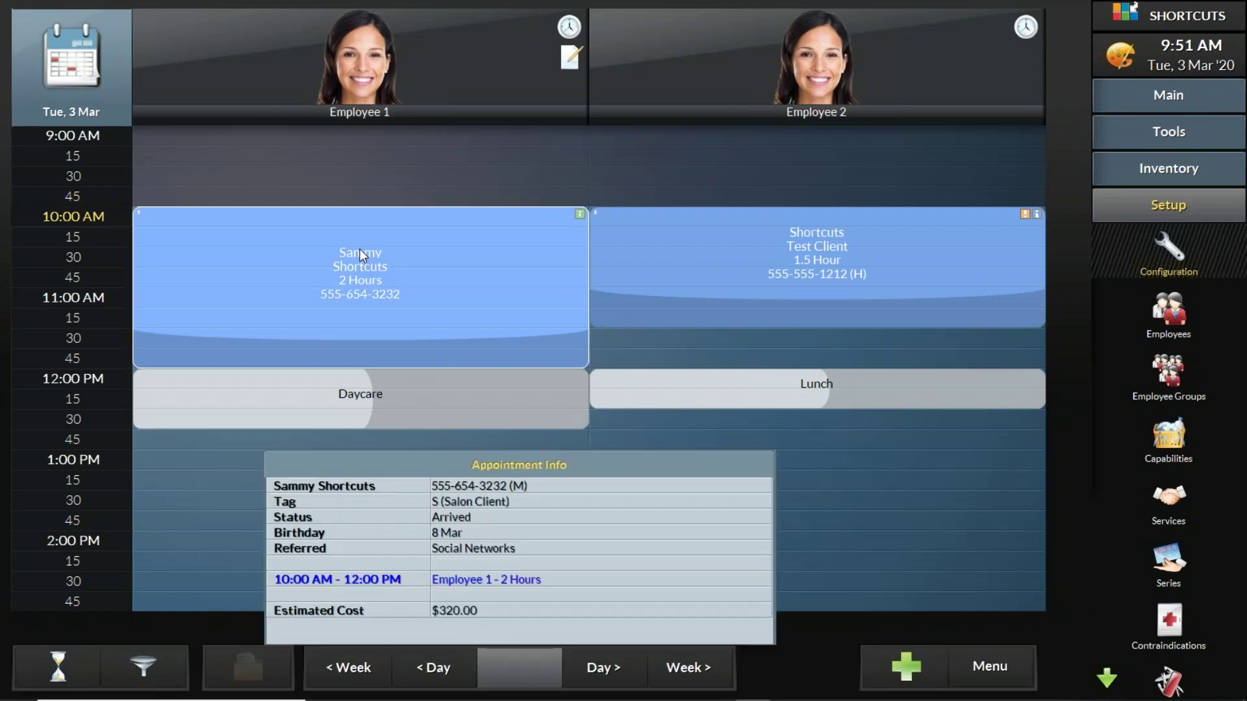
{"action": "left_click", "coordinate": [360, 248]}
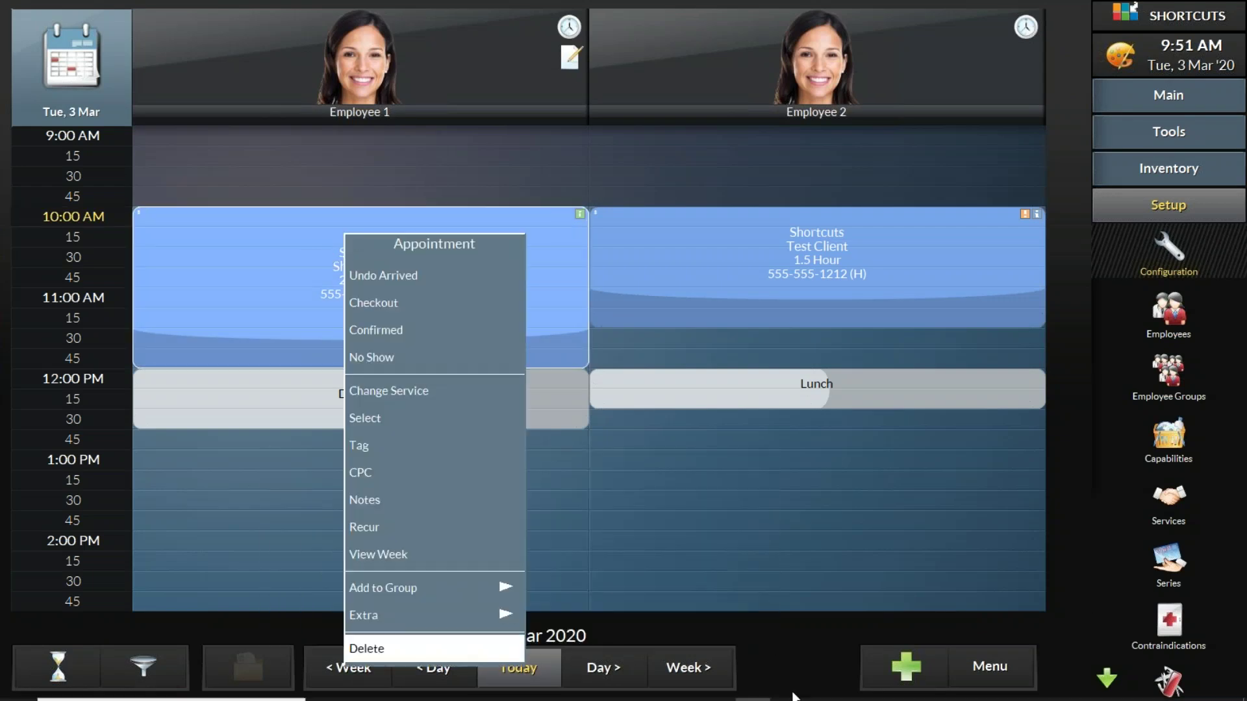
{"action": "left_click", "coordinate": [806, 657]}
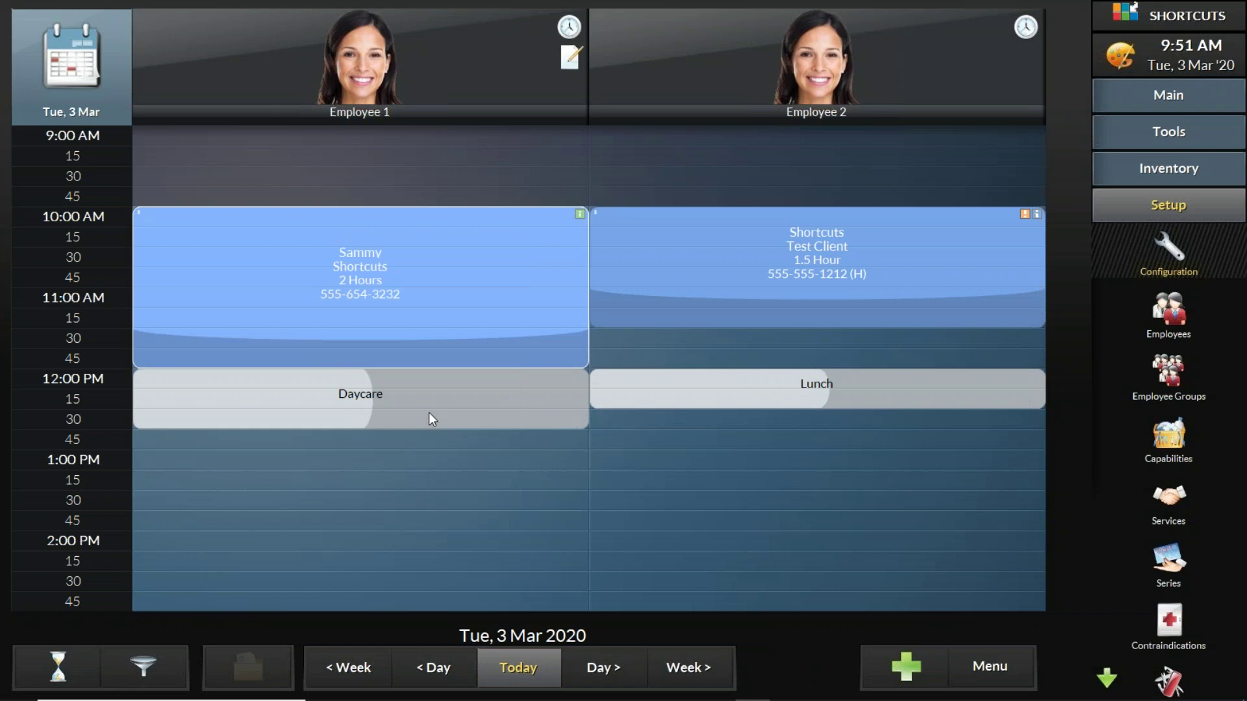
{"action": "left_click", "coordinate": [383, 290]}
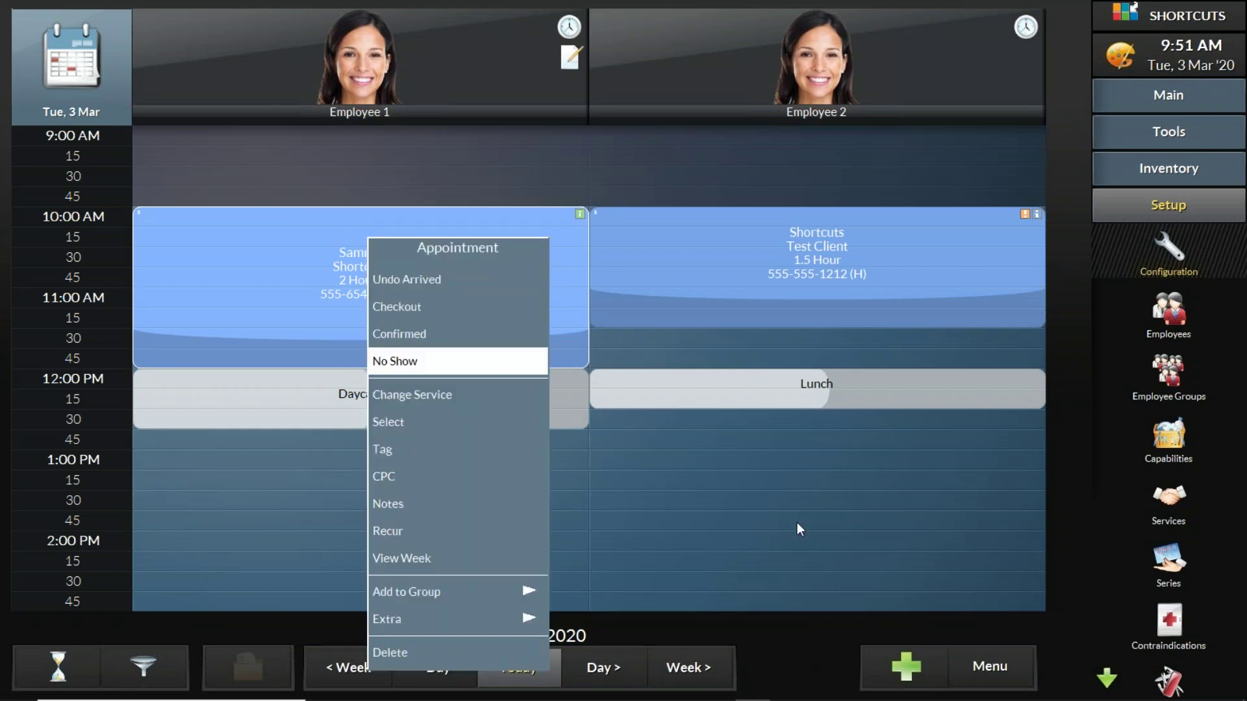
{"action": "left_click", "coordinate": [817, 633]}
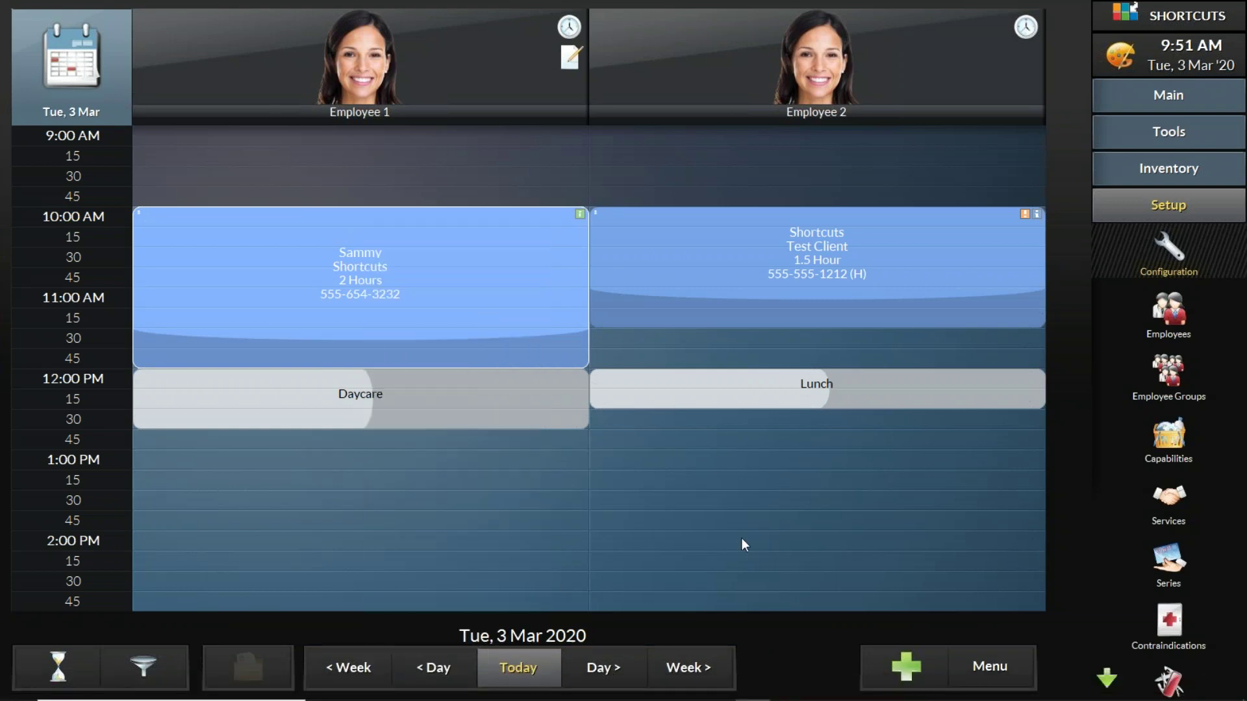
{"action": "left_click", "coordinate": [94, 95]}
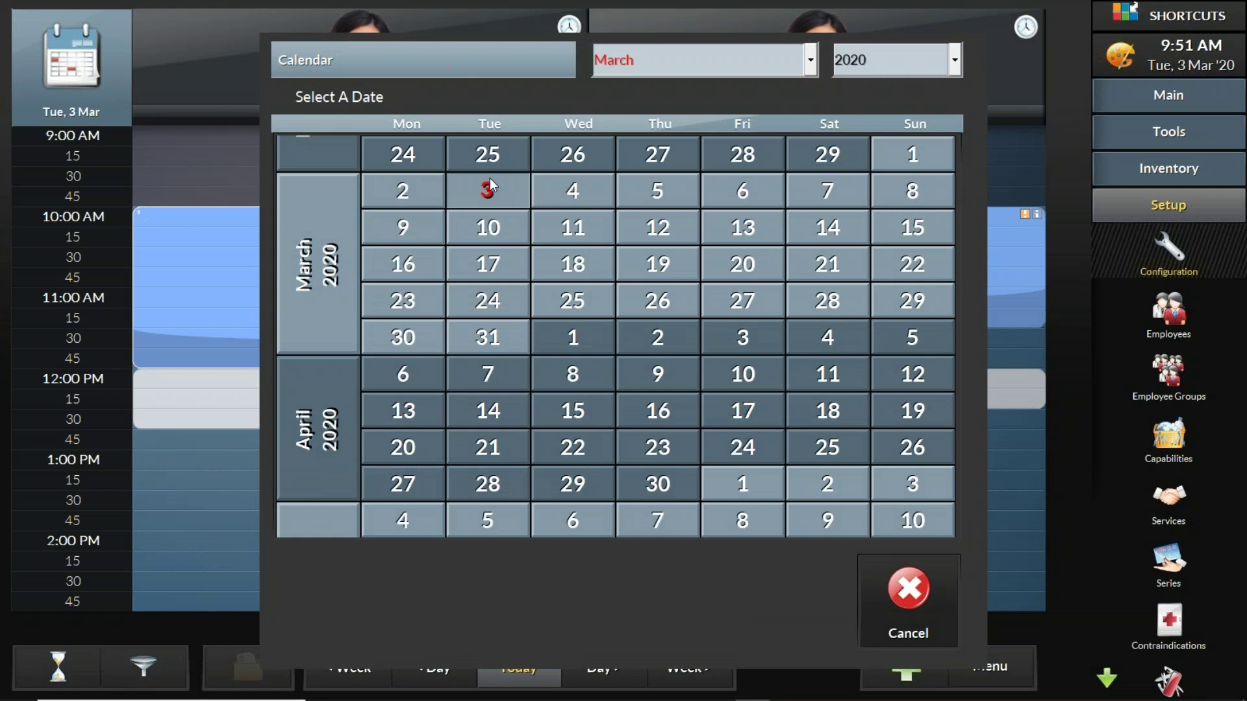
{"action": "left_click", "coordinate": [926, 605]}
Step: Show Employee 1's week and move the two-hour appointment to Wednesday 4 Mar, 9:45 AM
{"action": "left_click", "coordinate": [330, 76]}
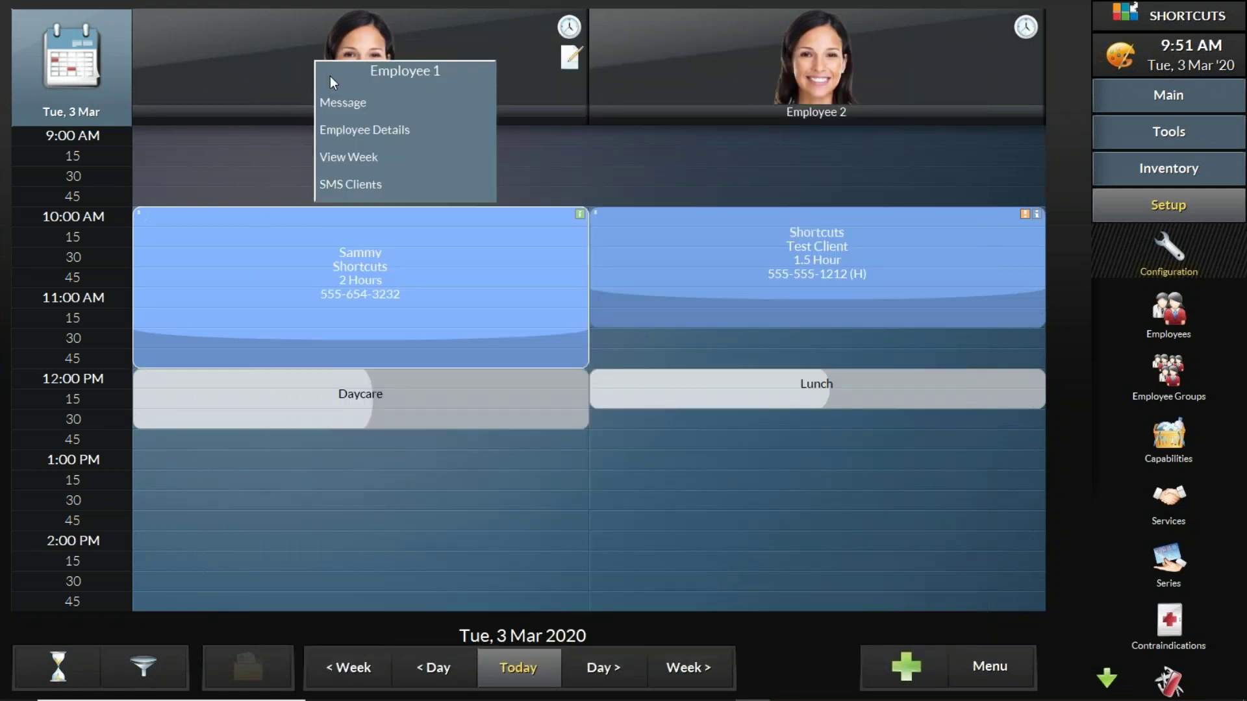
{"action": "left_click", "coordinate": [361, 159]}
{"action": "left_click_drag", "start_coordinate": [146, 143], "coordinate": [264, 143]}
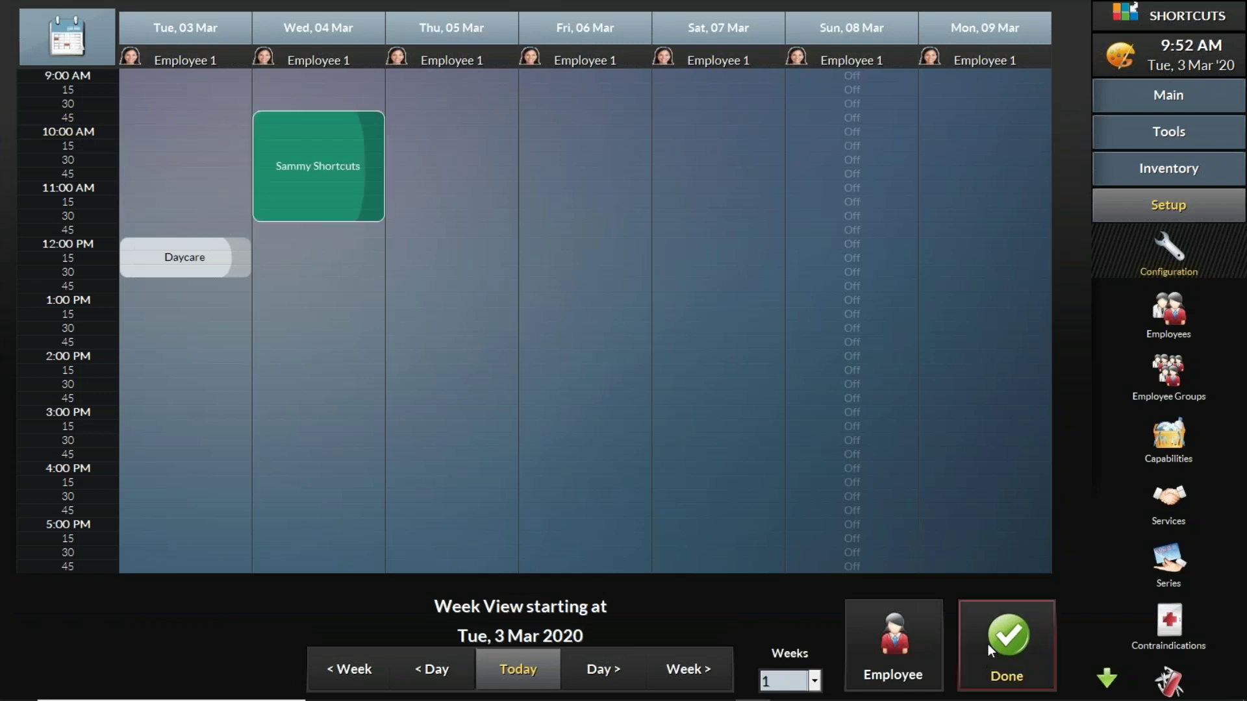
Step: Mark the moved Wednesday appointment Needs Review, then Reviewed, and return to Tue 3 Mar
{"action": "left_click", "coordinate": [988, 644]}
{"action": "left_click", "coordinate": [361, 249]}
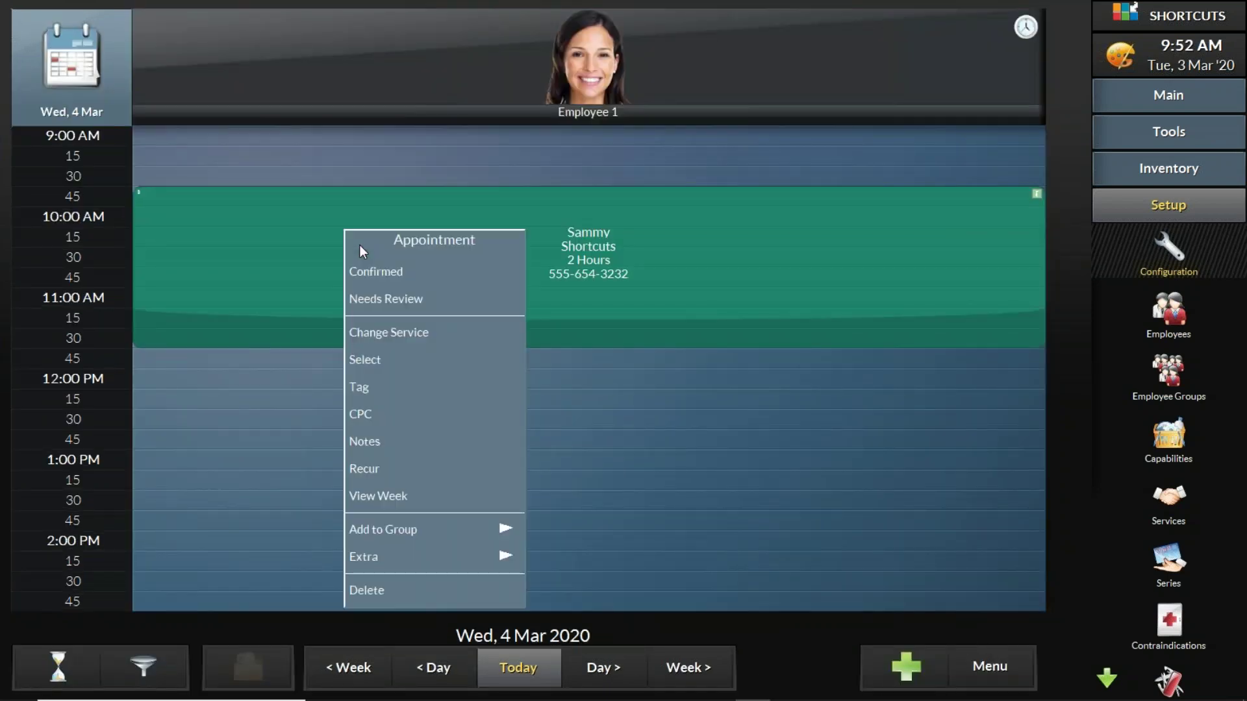
{"action": "left_click", "coordinate": [362, 300]}
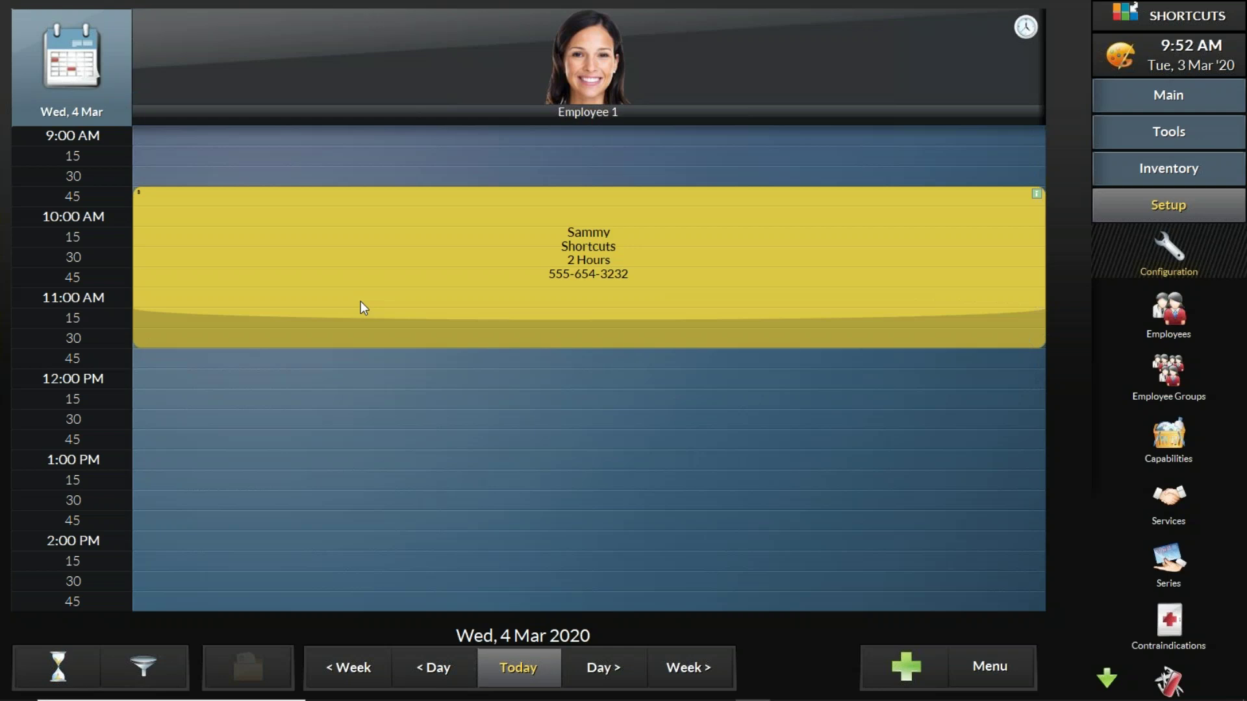
{"action": "left_click", "coordinate": [382, 274]}
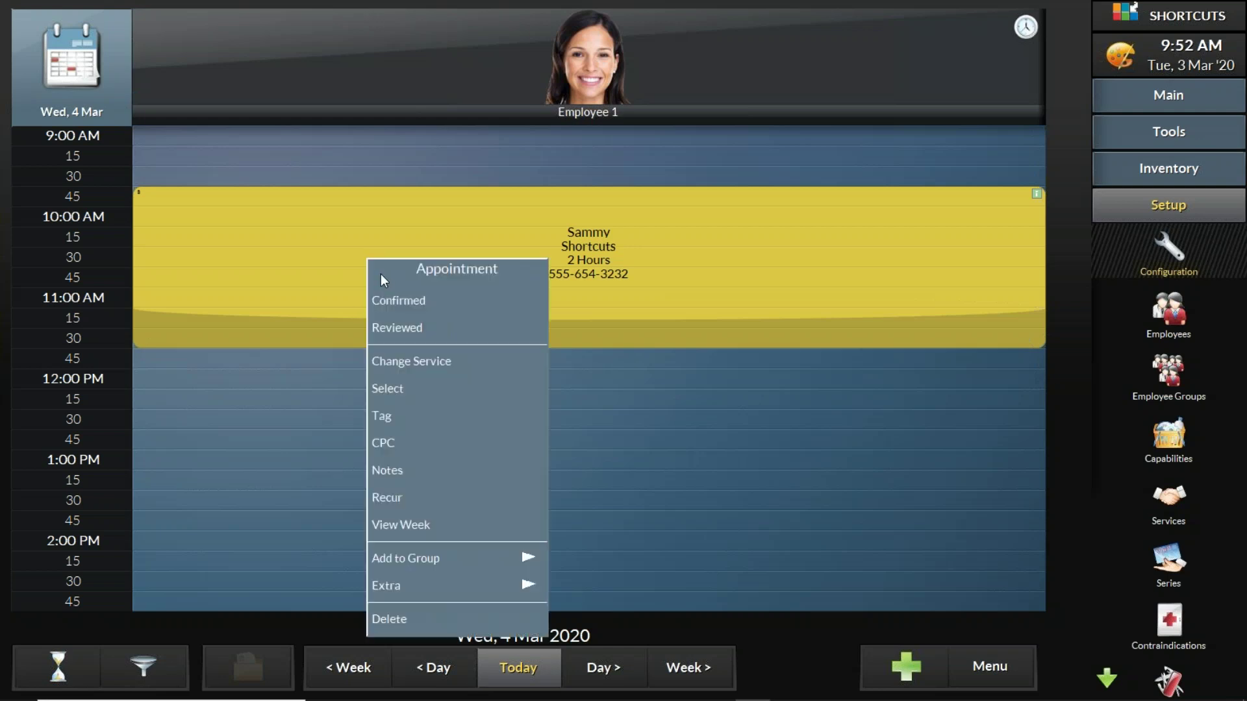
{"action": "left_click", "coordinate": [415, 330]}
{"action": "left_click", "coordinate": [513, 676]}
{"action": "left_click", "coordinate": [680, 270]}
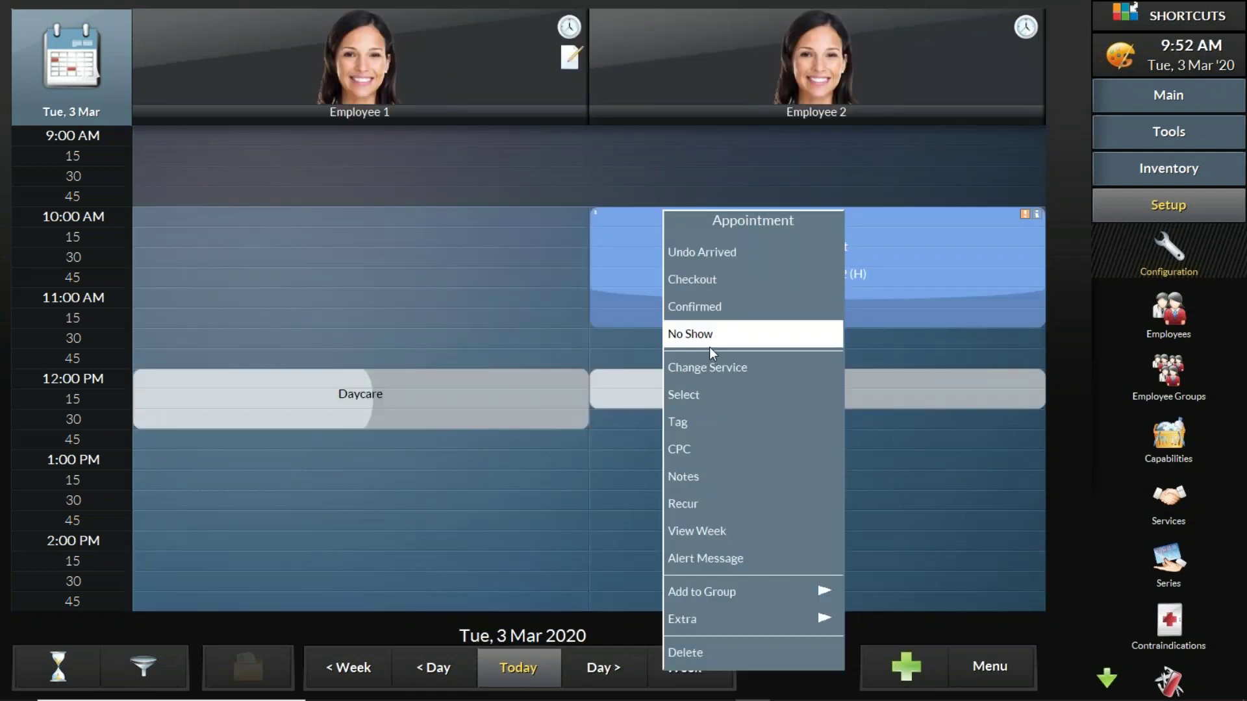
{"action": "left_click", "coordinate": [650, 374]}
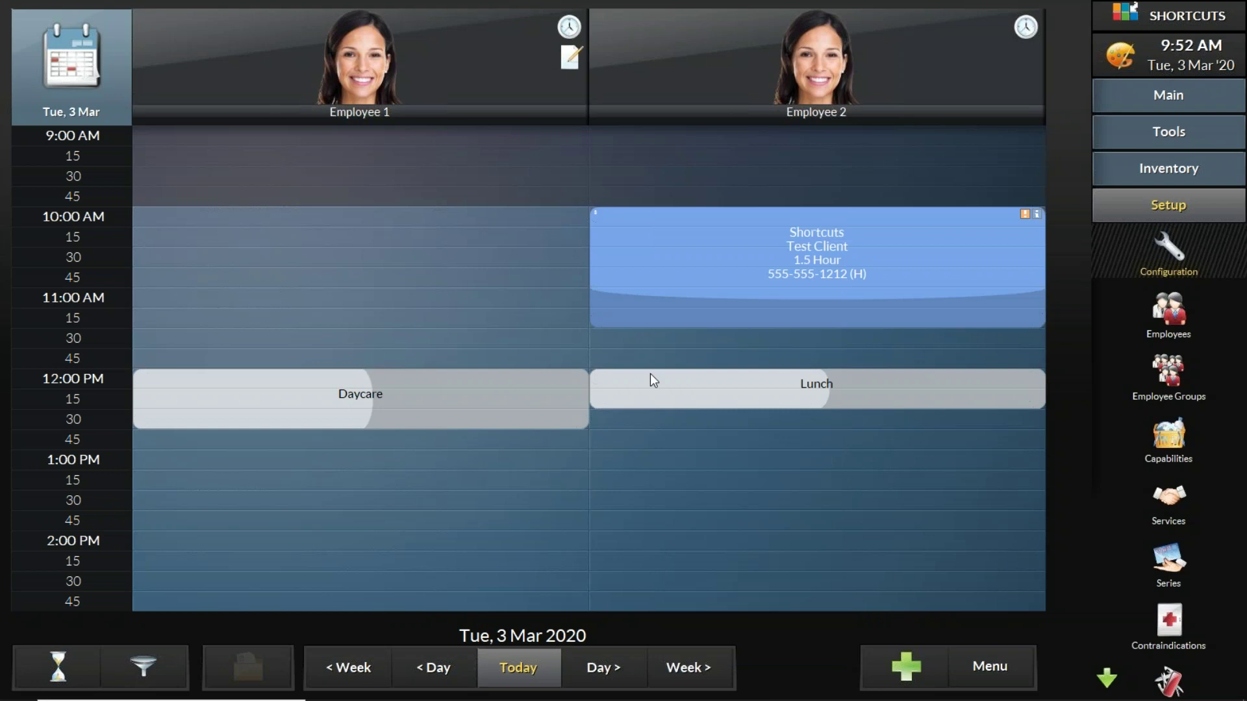
{"action": "left_click", "coordinate": [669, 245]}
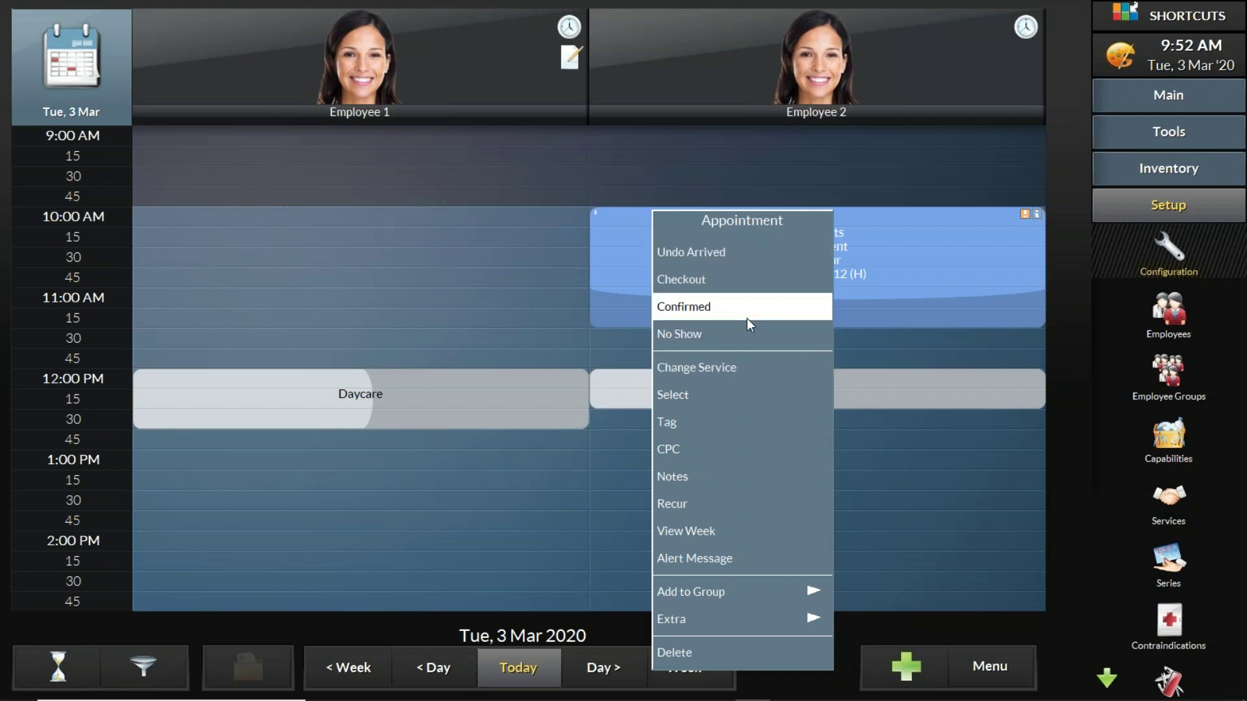
{"action": "left_click", "coordinate": [1097, 524]}
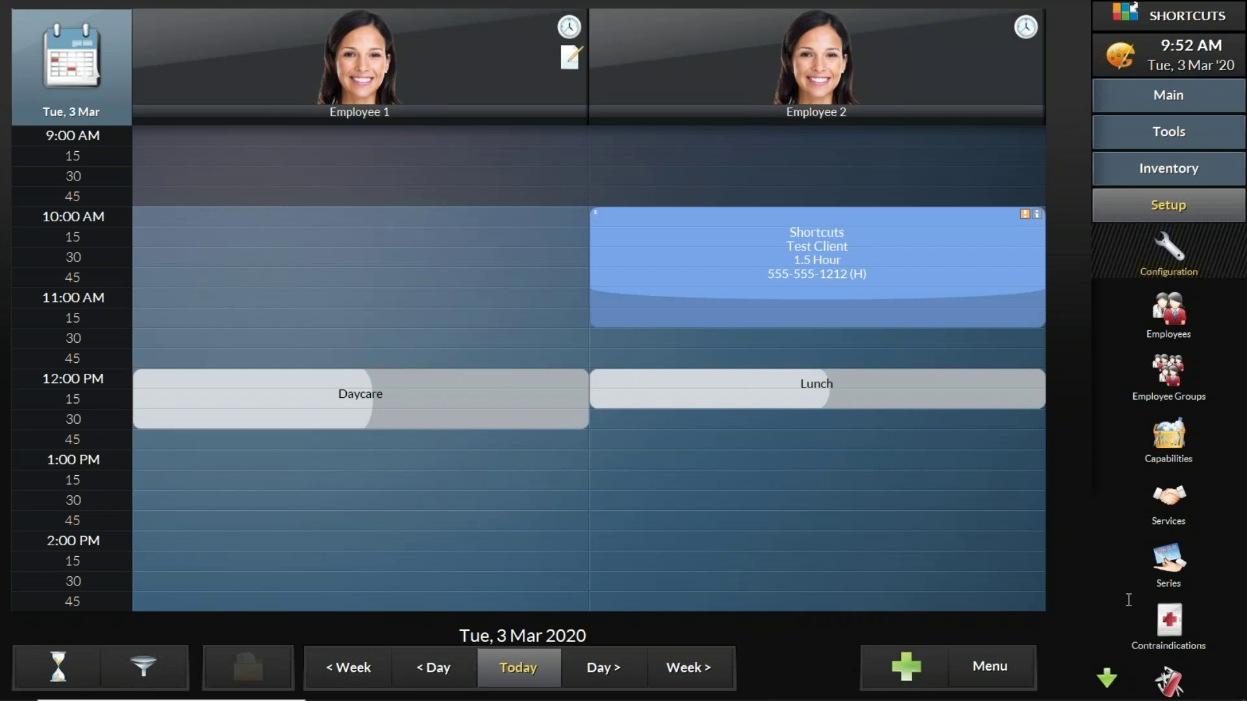
Step: Present the Appointment Book - Basics slides full screen through to the closing 'Want to chat?' slide
{"action": "mouse_move", "coordinate": [767, 698]}
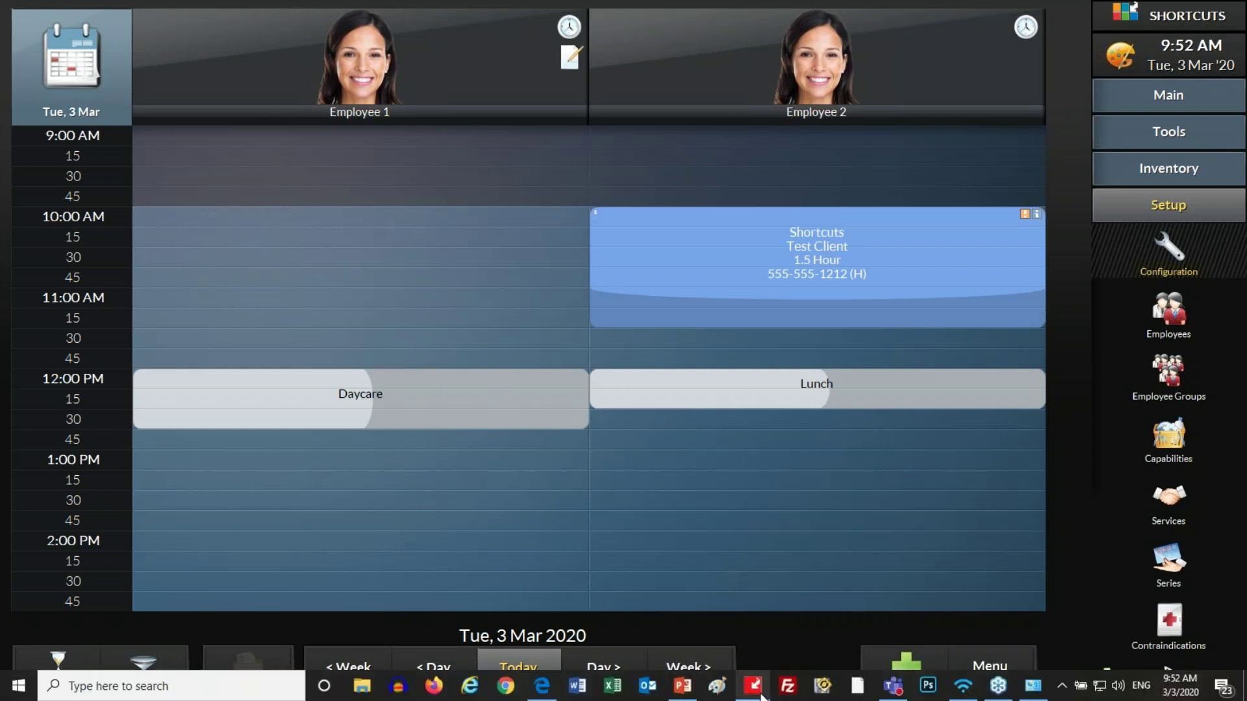
{"action": "mouse_move", "coordinate": [682, 693]}
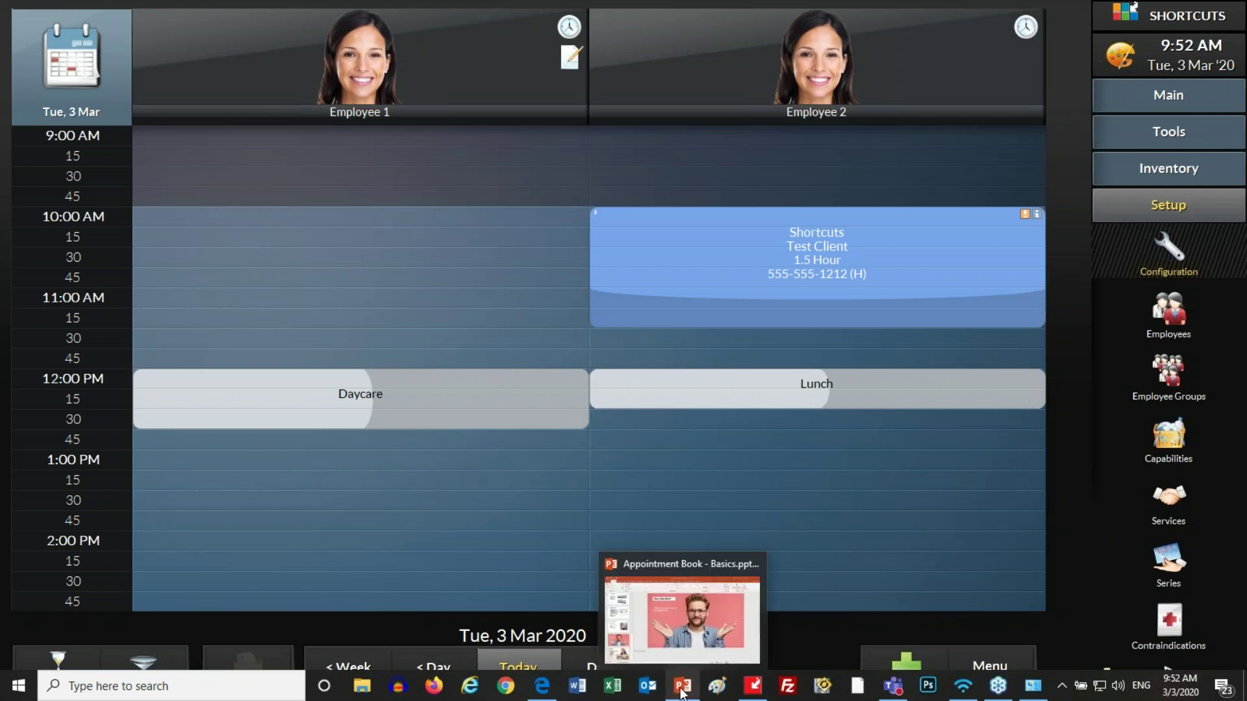
{"action": "left_click", "coordinate": [682, 617]}
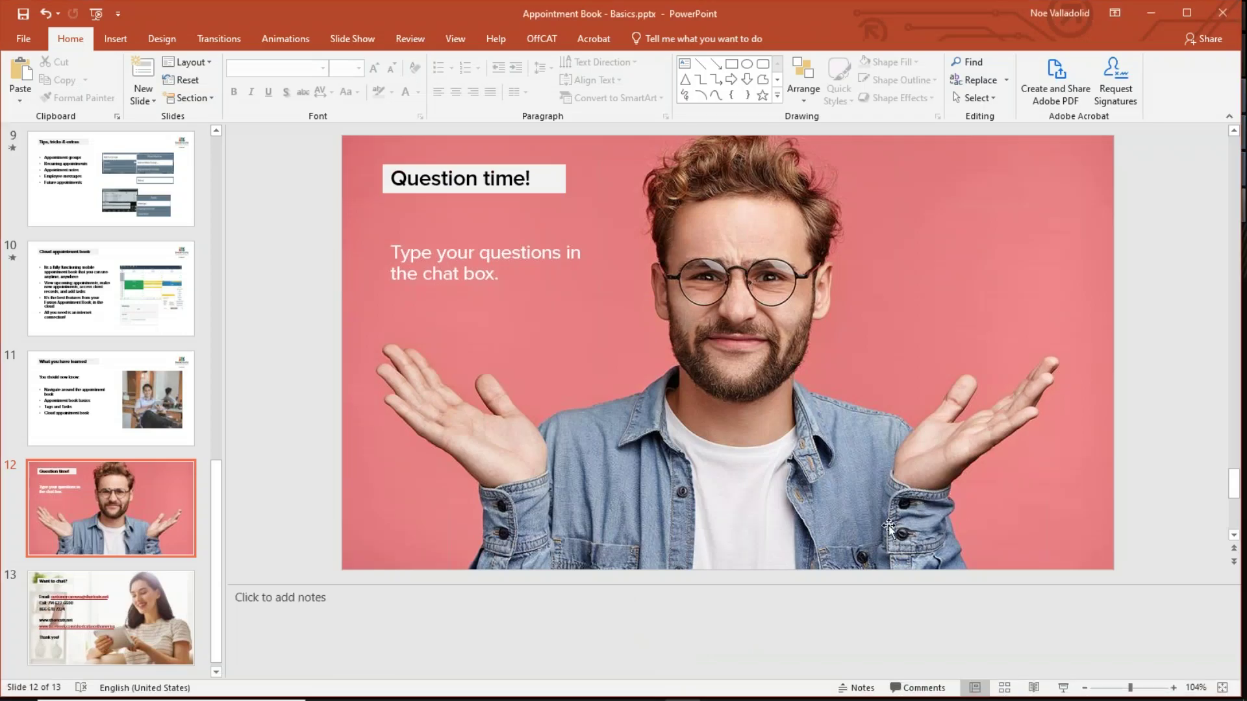
{"action": "left_click", "coordinate": [1063, 688]}
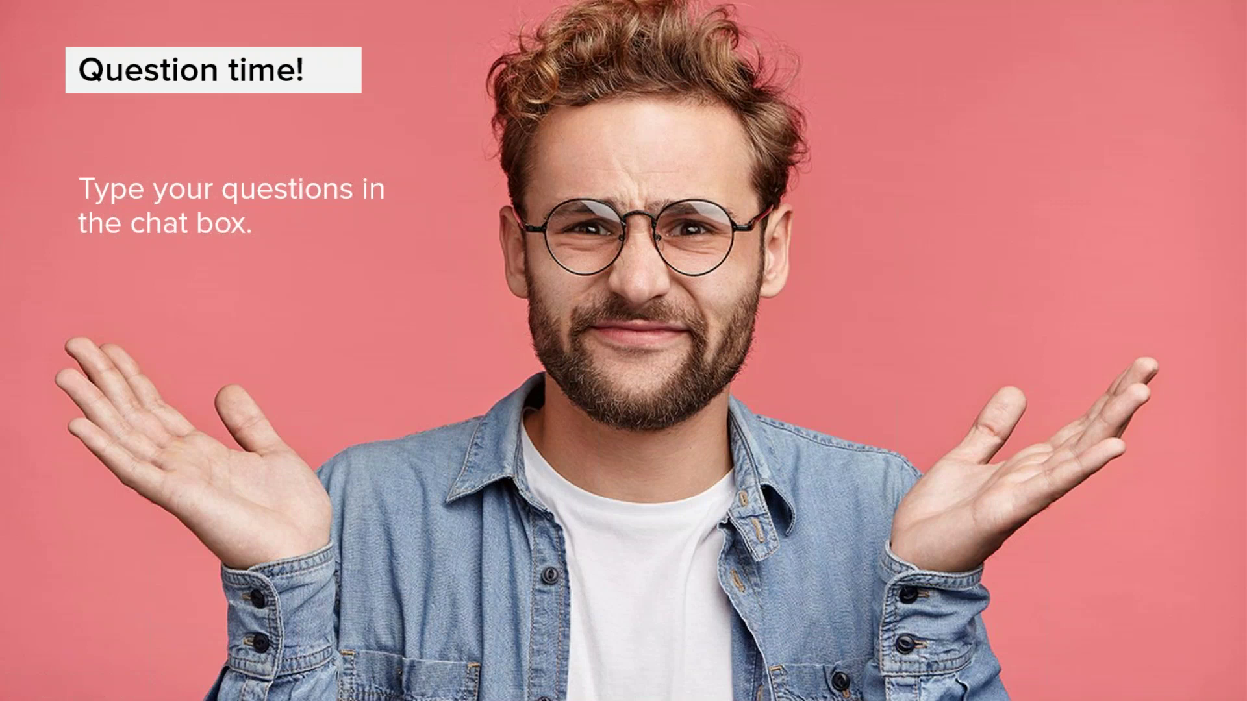
{"action": "key", "text": "Right"}
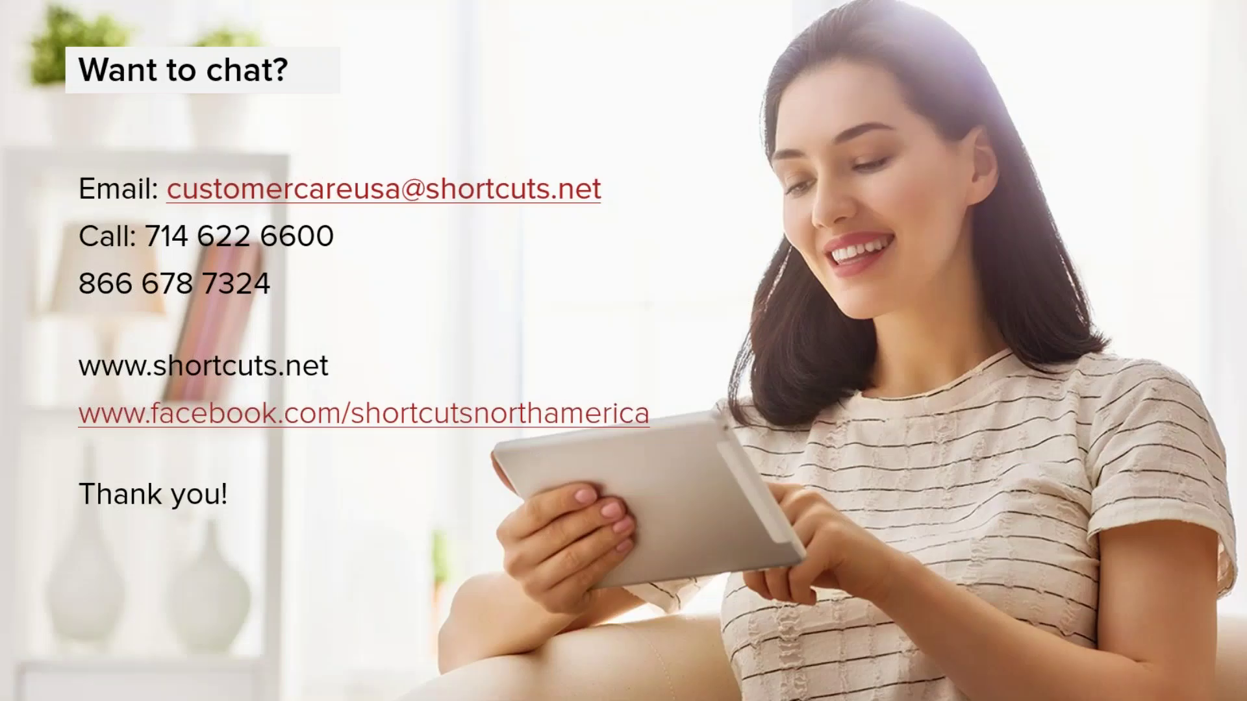